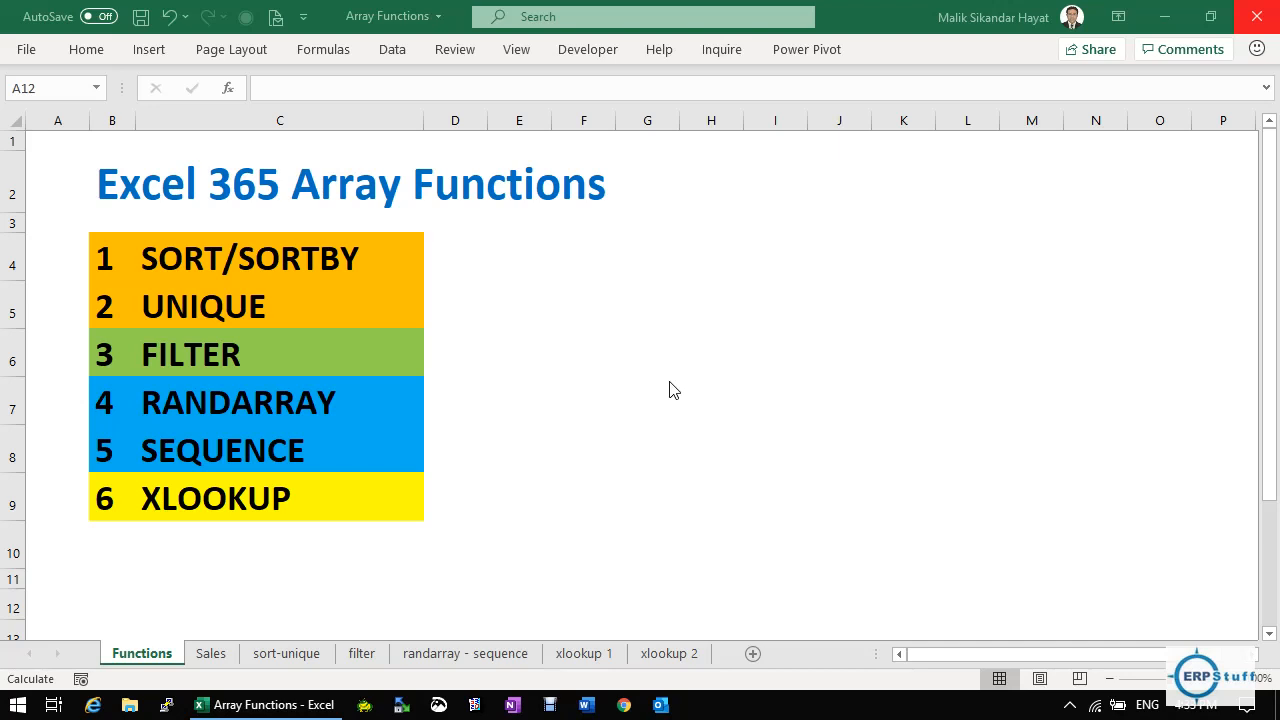
Review the list of array functions on the Functions sheet, from SORT/SORTBY through XLOOKUP.
{"action": "left_click", "coordinate": [273, 252]}
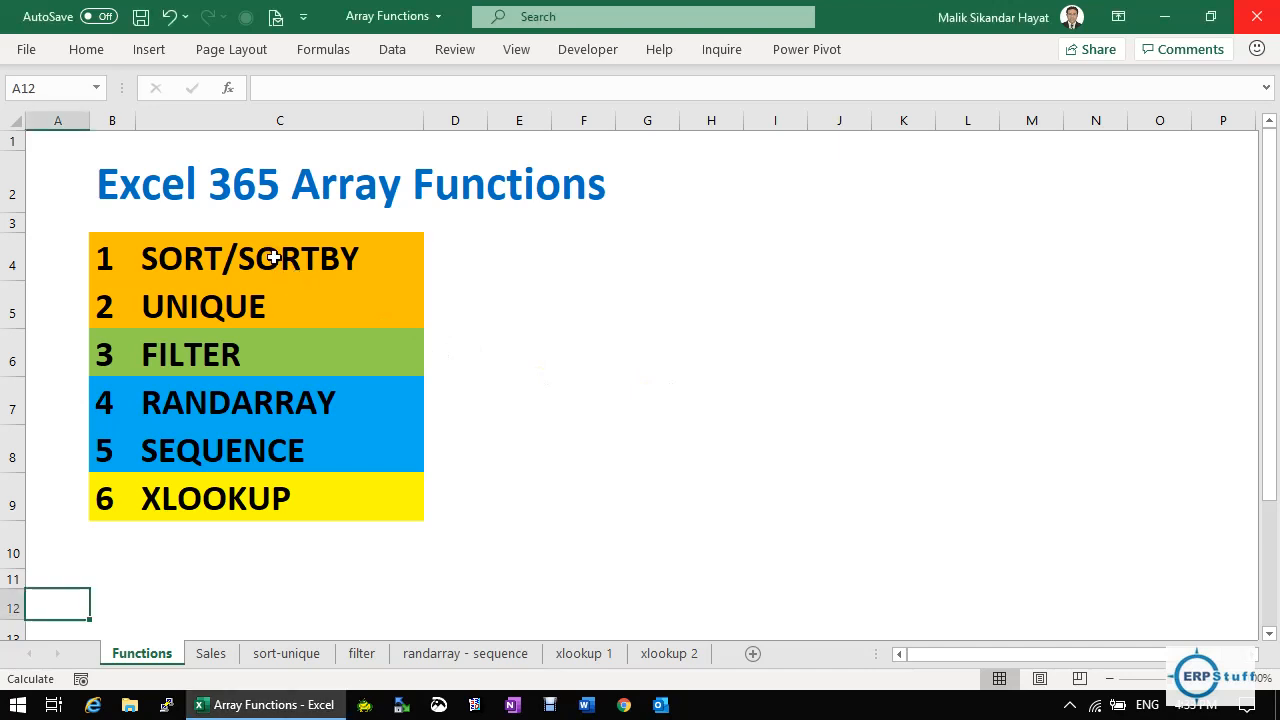
{"action": "left_click", "coordinate": [273, 258]}
{"action": "key", "text": "Down"}
{"action": "key", "text": "Up"}
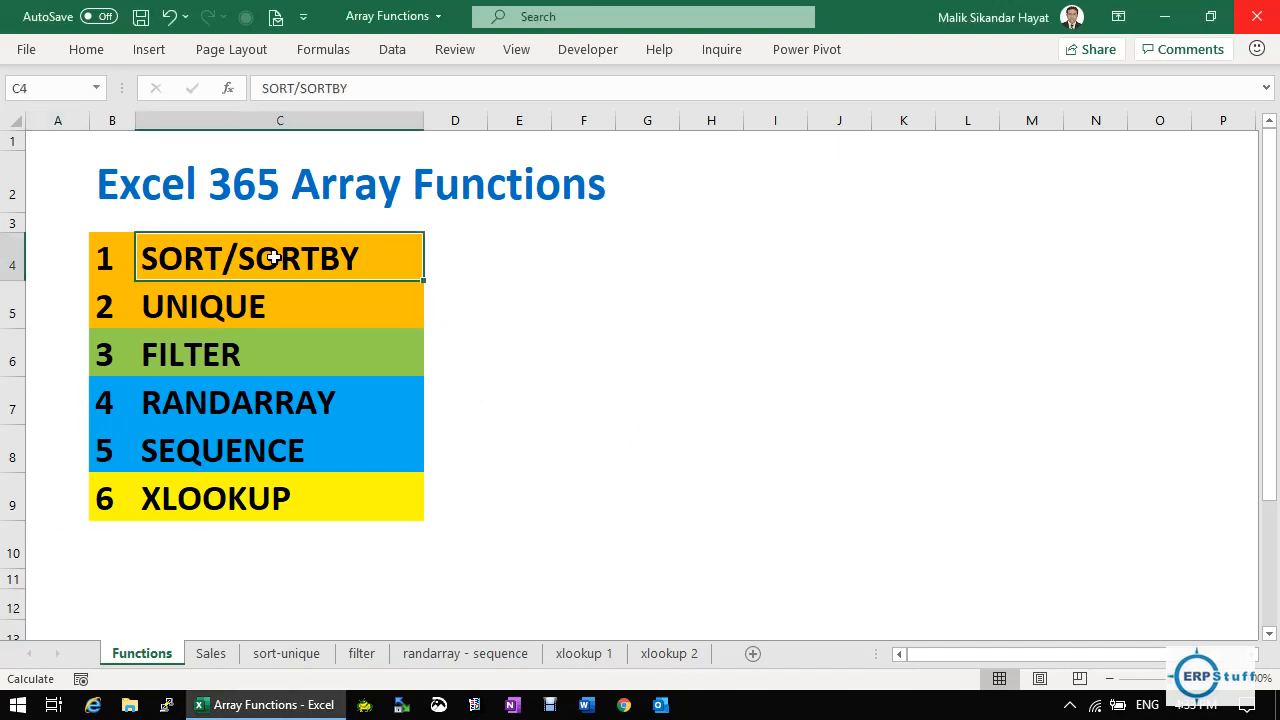
{"action": "key", "text": "Down"}
{"action": "key", "text": "Up"}
{"action": "key", "text": "Down"}
{"action": "key", "text": "Down"}
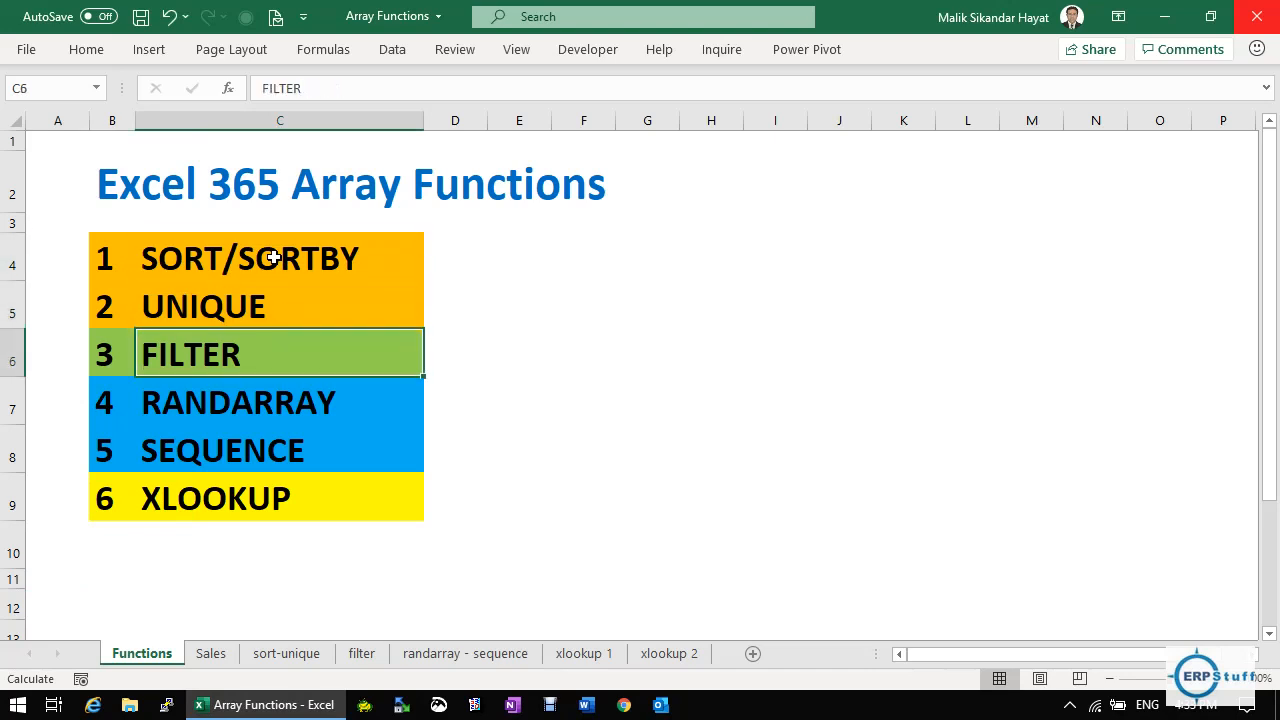
{"action": "key", "text": "Down"}
{"action": "key", "text": "Down"}
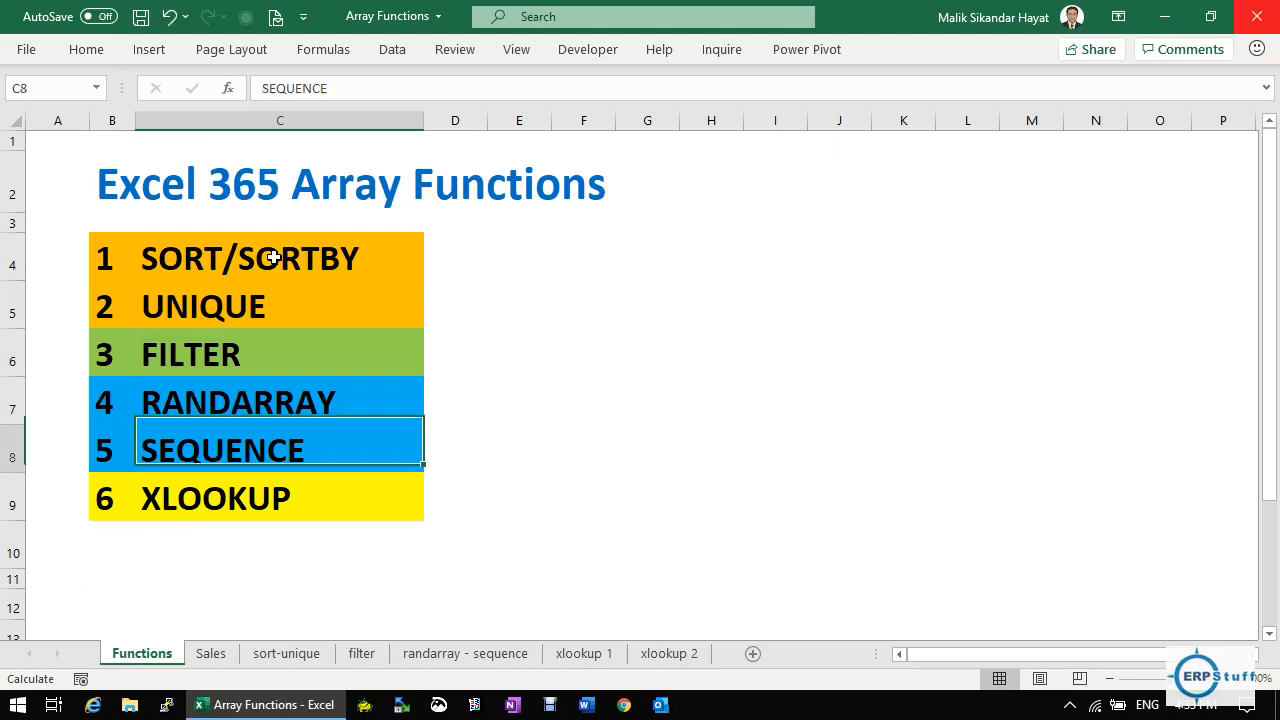
{"action": "key", "text": "Down"}
{"action": "key", "text": "Up"}
{"action": "key", "text": "Up"}
{"action": "key", "text": "Up"}
{"action": "key", "text": "Up"}
{"action": "key", "text": "Up"}
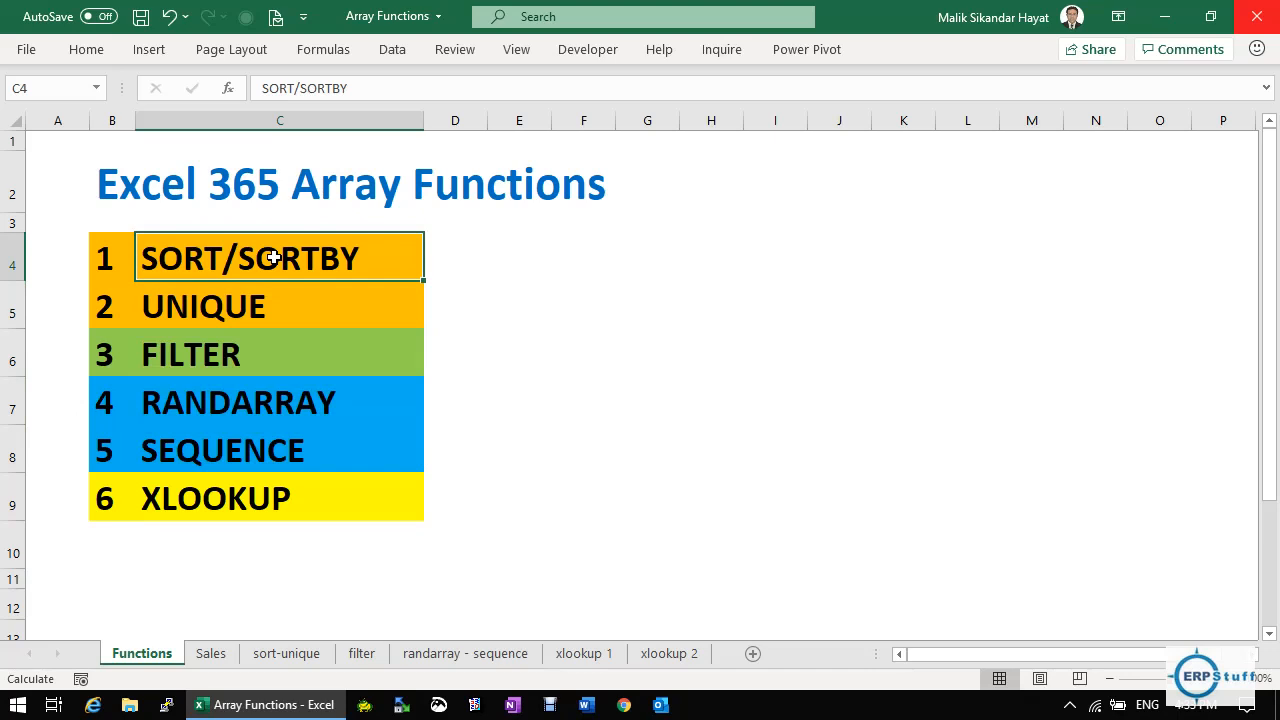
{"action": "key", "text": "Down"}
{"action": "key", "text": "Down"}
{"action": "key", "text": "Down"}
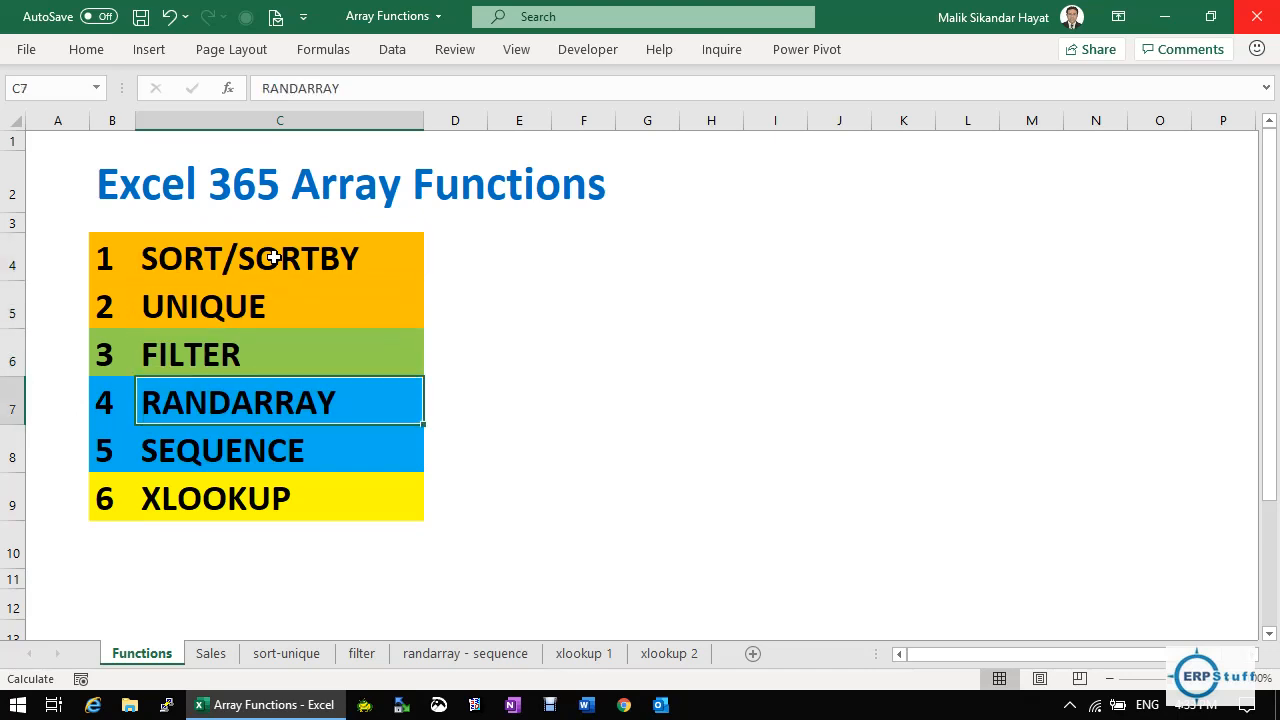
{"action": "key", "text": "Down"}
{"action": "key", "text": "Down"}
{"action": "key", "text": "Up"}
{"action": "key", "text": "Up"}
{"action": "key", "text": "Up"}
{"action": "key", "text": "Up"}
{"action": "key", "text": "Up"}
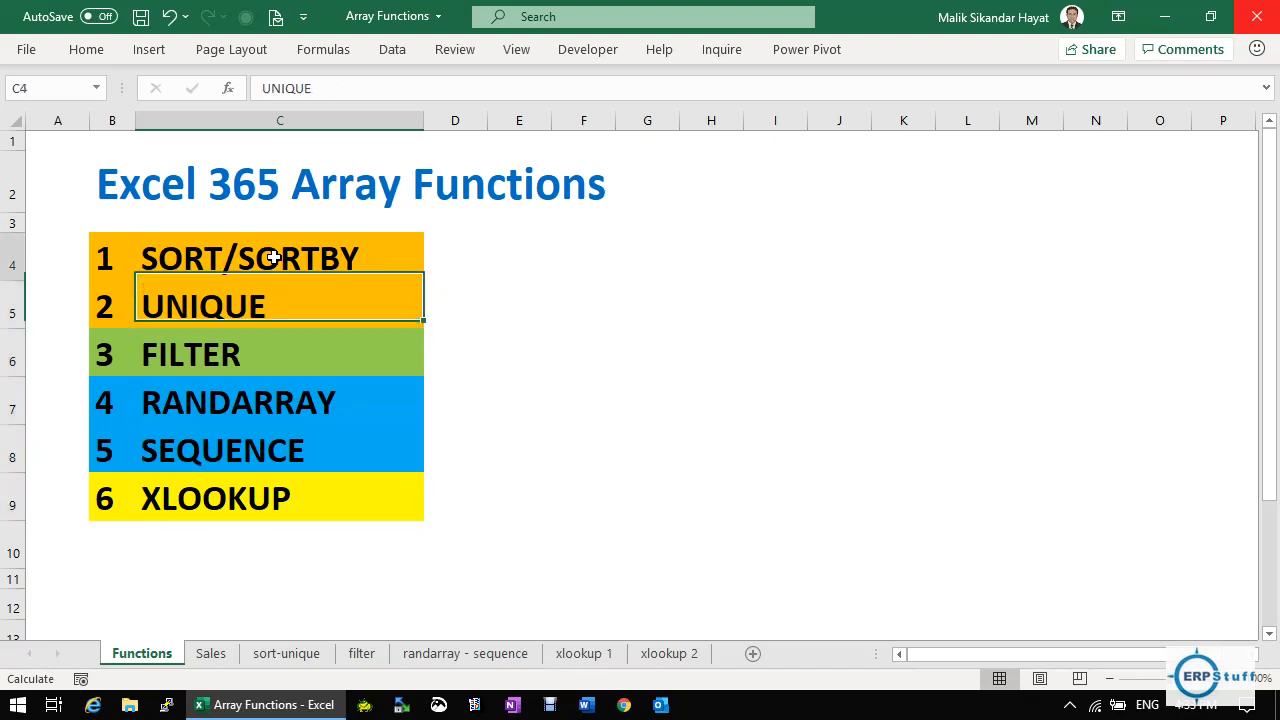
{"action": "key", "text": "Down"}
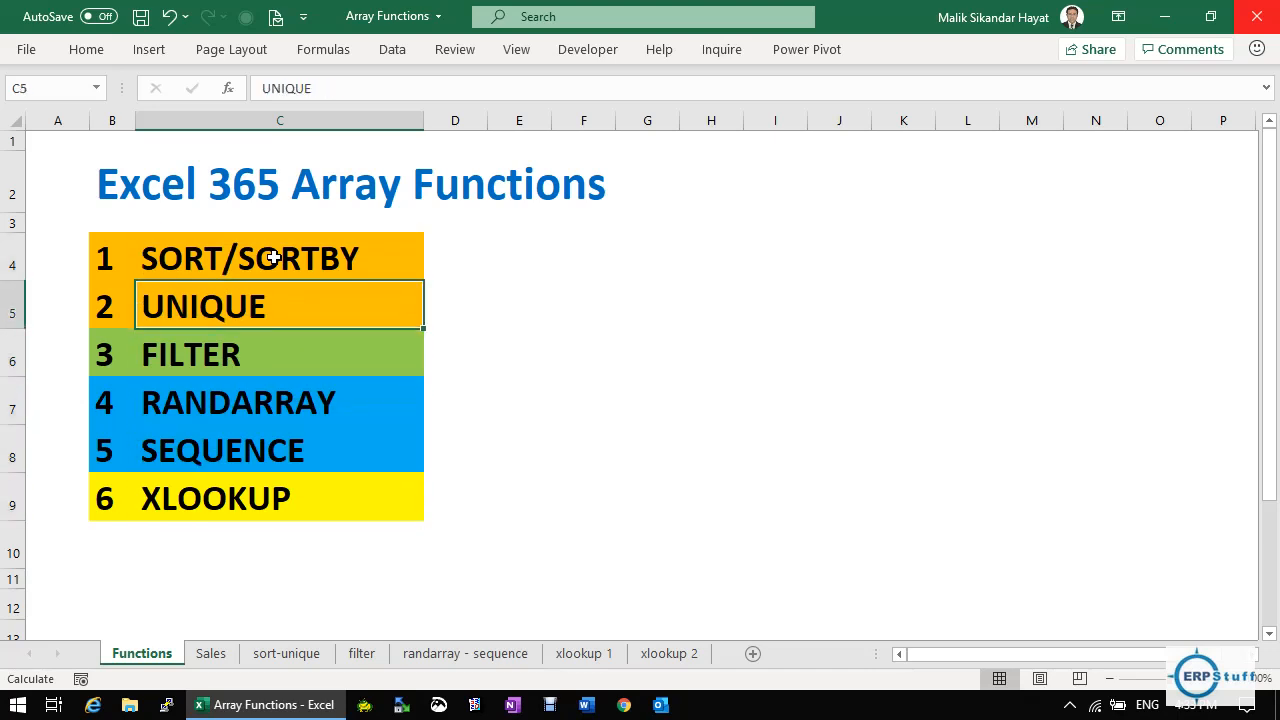
{"action": "key", "text": "Down"}
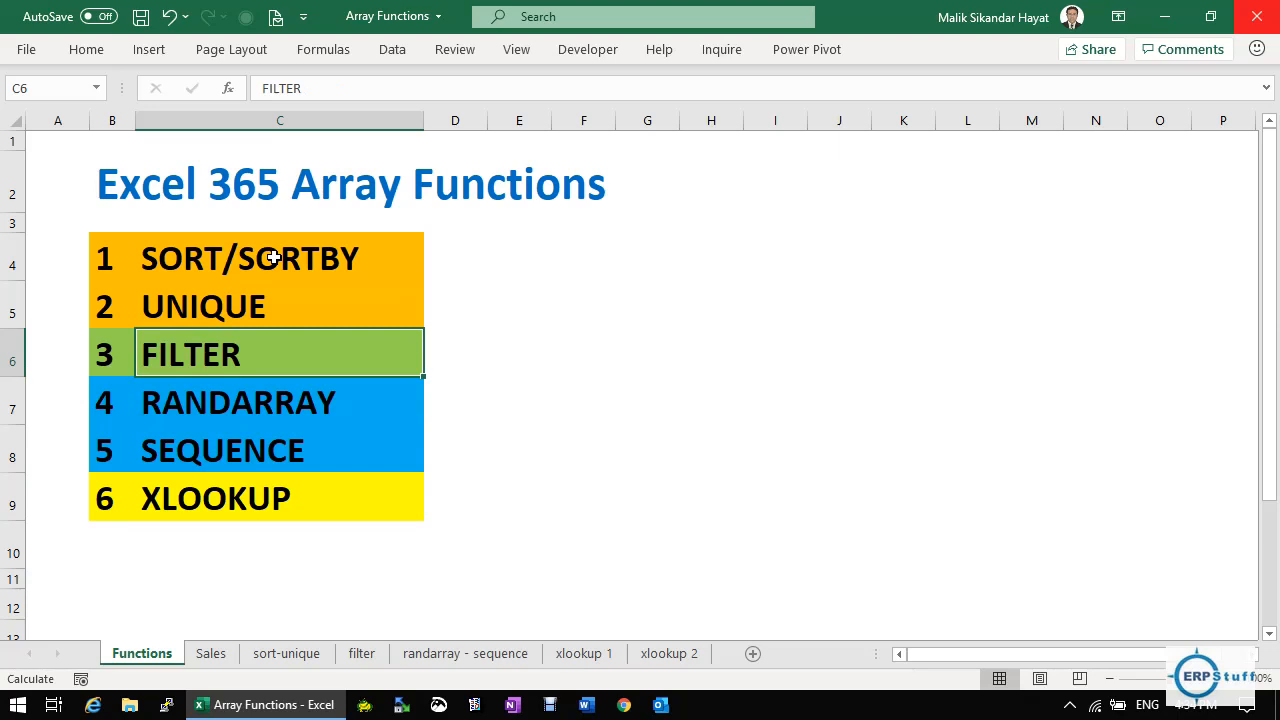
{"action": "key", "text": "Up"}
{"action": "key", "text": "Up"}
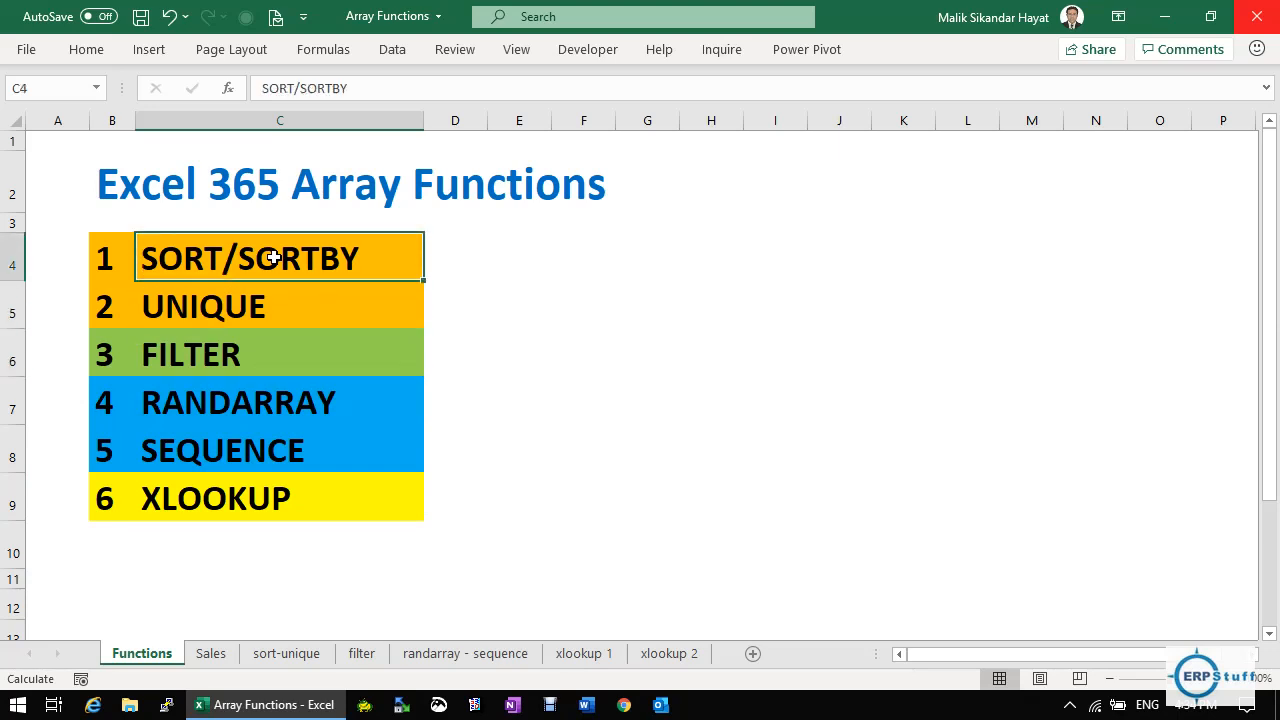
{"action": "key", "text": "Down"}
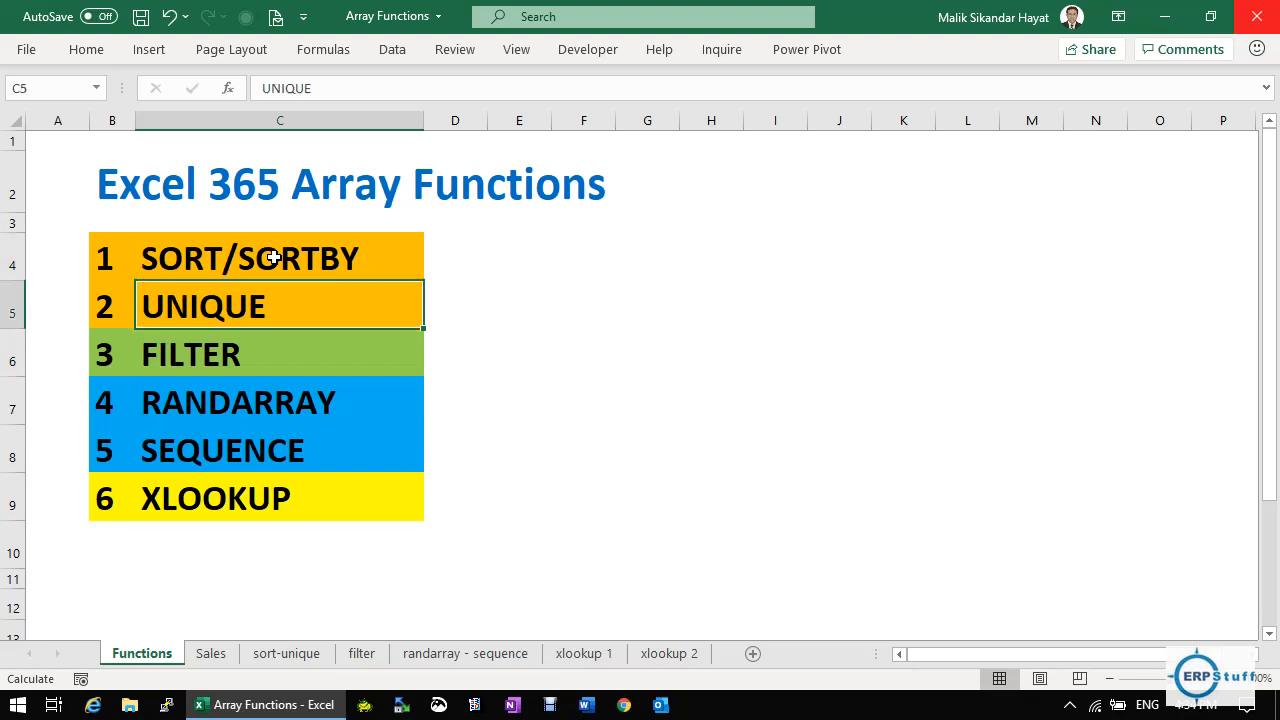
{"action": "key", "text": "Down"}
{"action": "key", "text": "Up"}
{"action": "key", "text": "Up"}
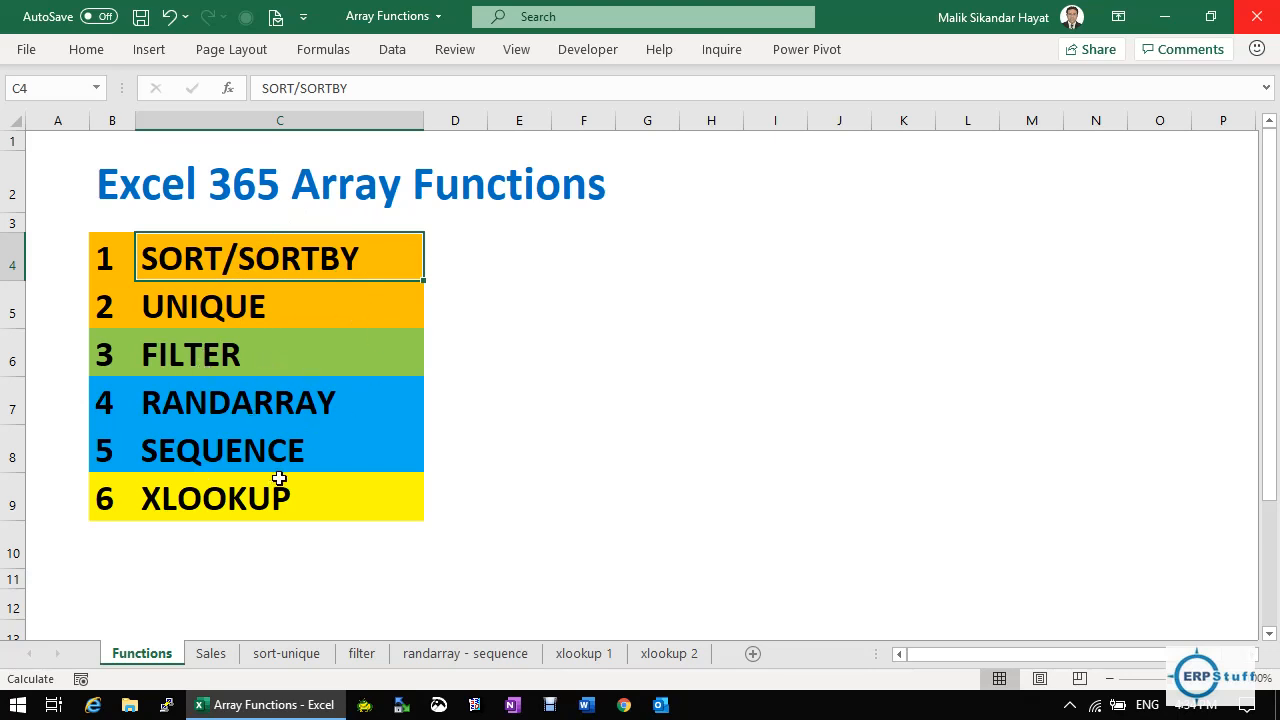
Open the Sales sheet and examine the city, order date and order number columns of its first record.
{"action": "left_click", "coordinate": [214, 654]}
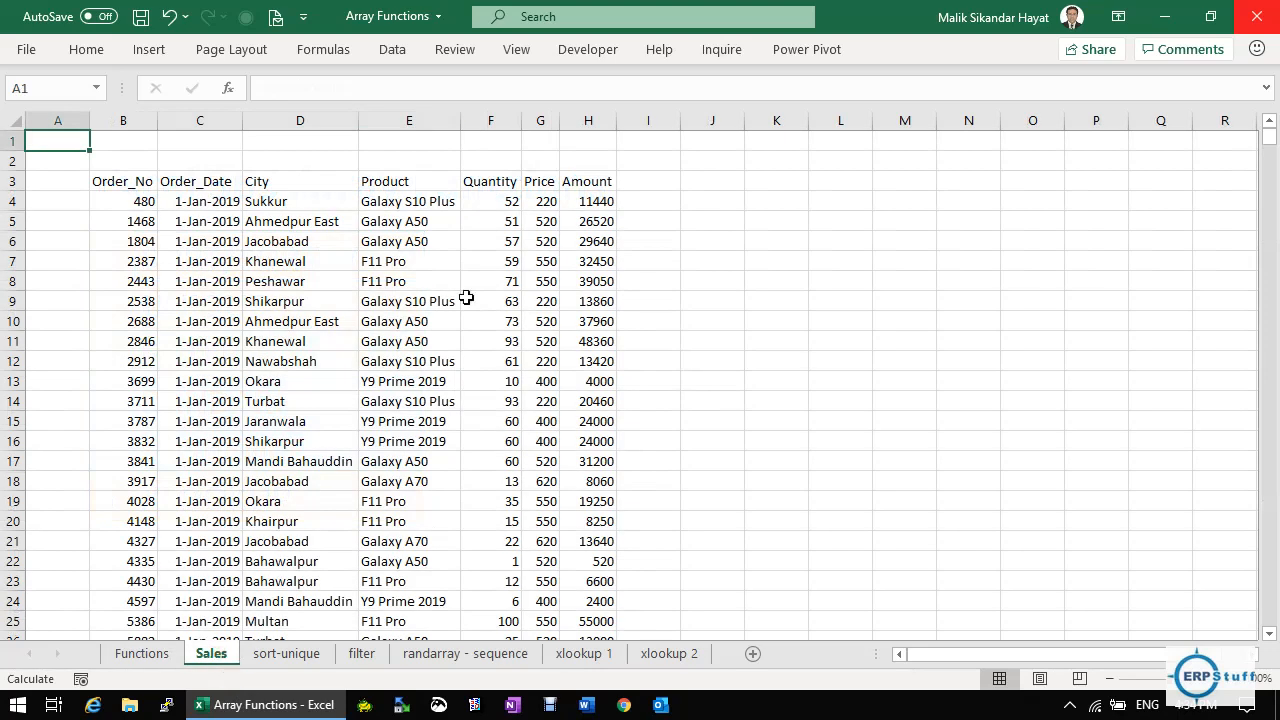
{"action": "left_click", "coordinate": [248, 201]}
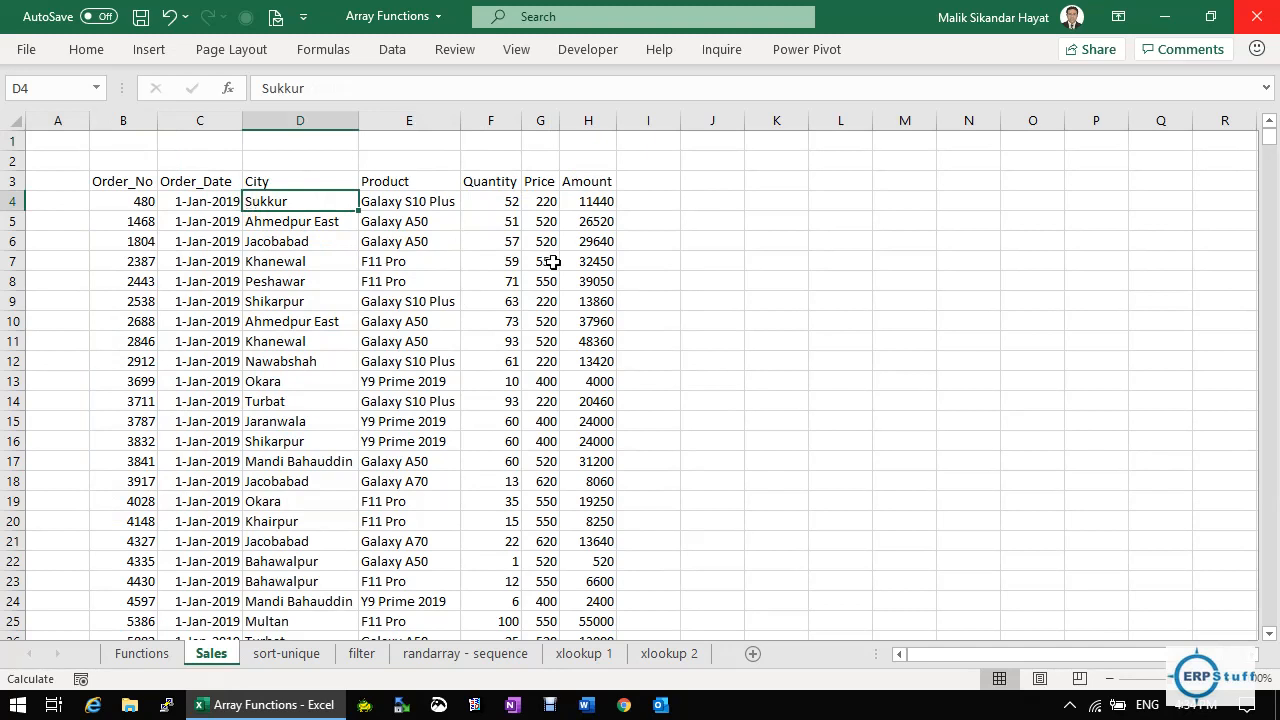
{"action": "key", "text": "Left"}
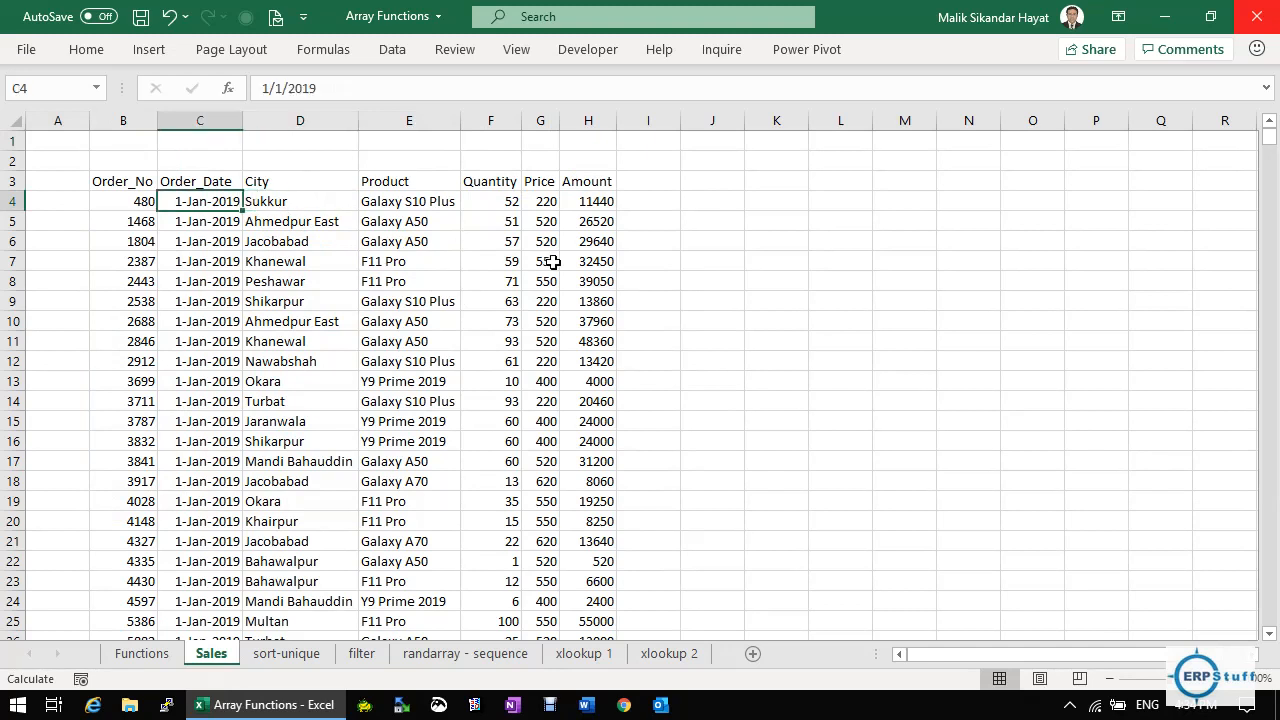
{"action": "key", "text": "Left"}
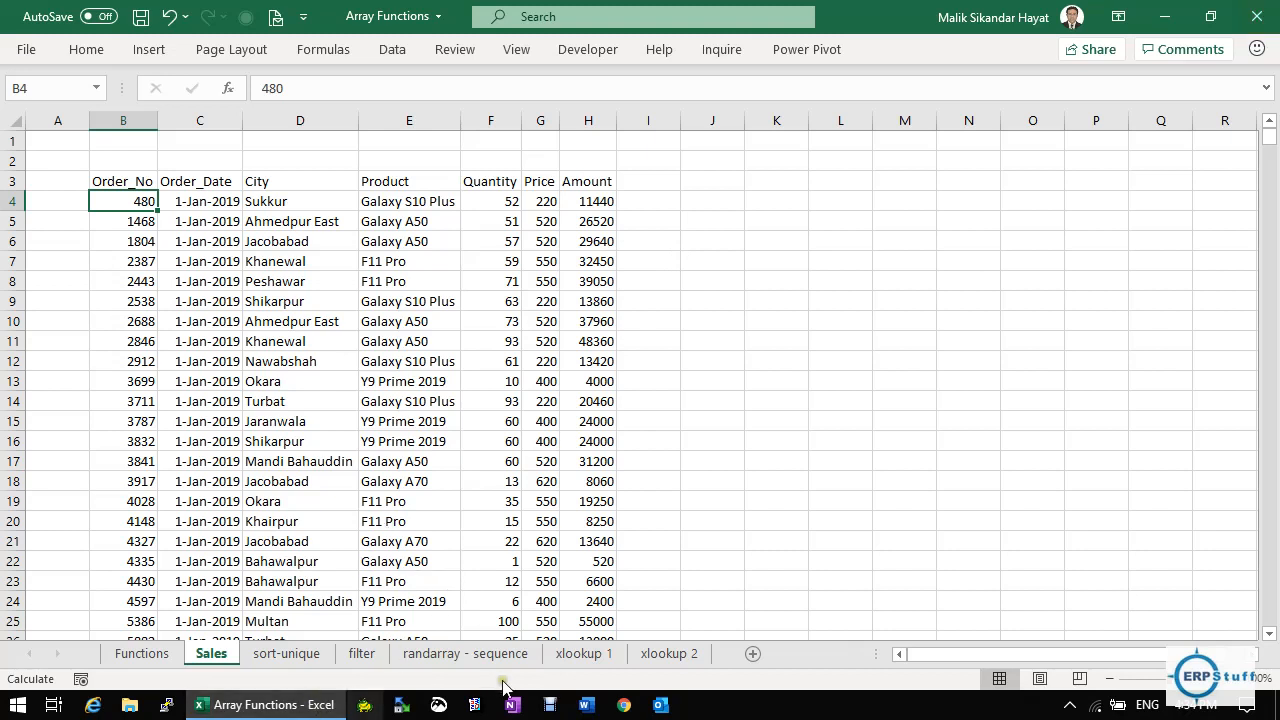
Examine the city choices offered in the Select City cell on the sort-unique sheet, comparing with the Sales sheet data.
{"action": "left_click", "coordinate": [276, 658]}
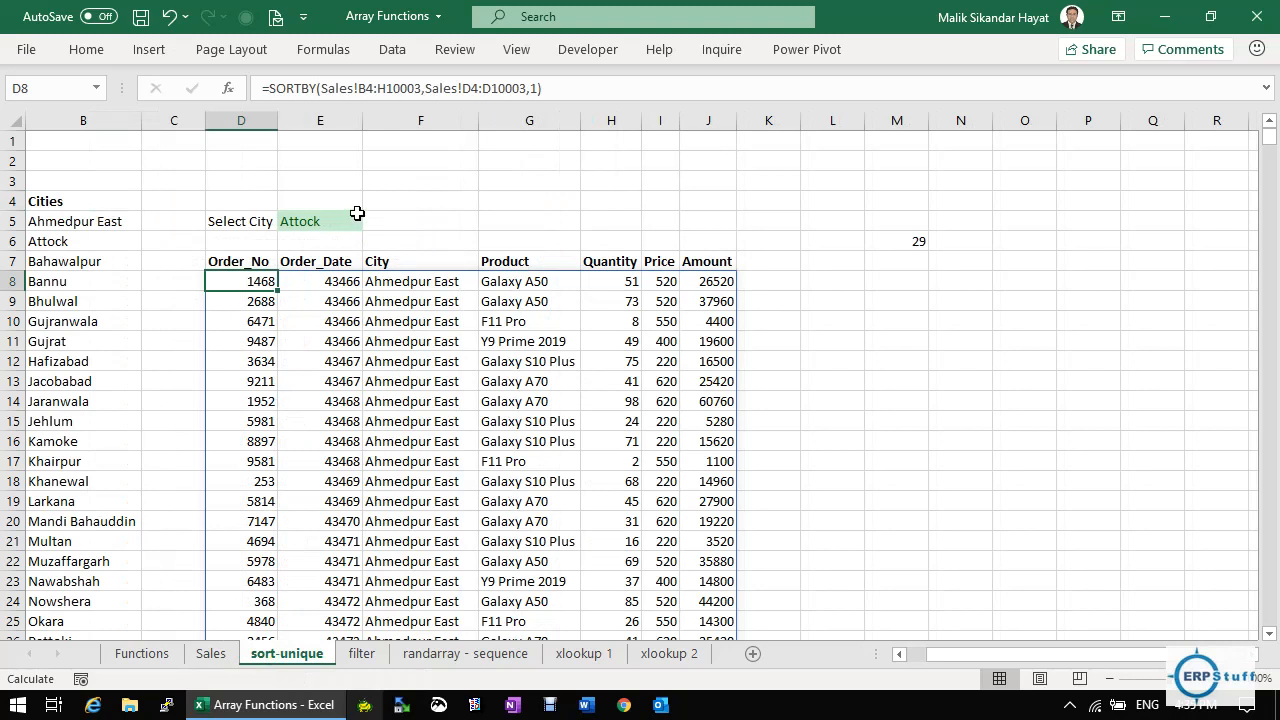
{"action": "left_click", "coordinate": [208, 655]}
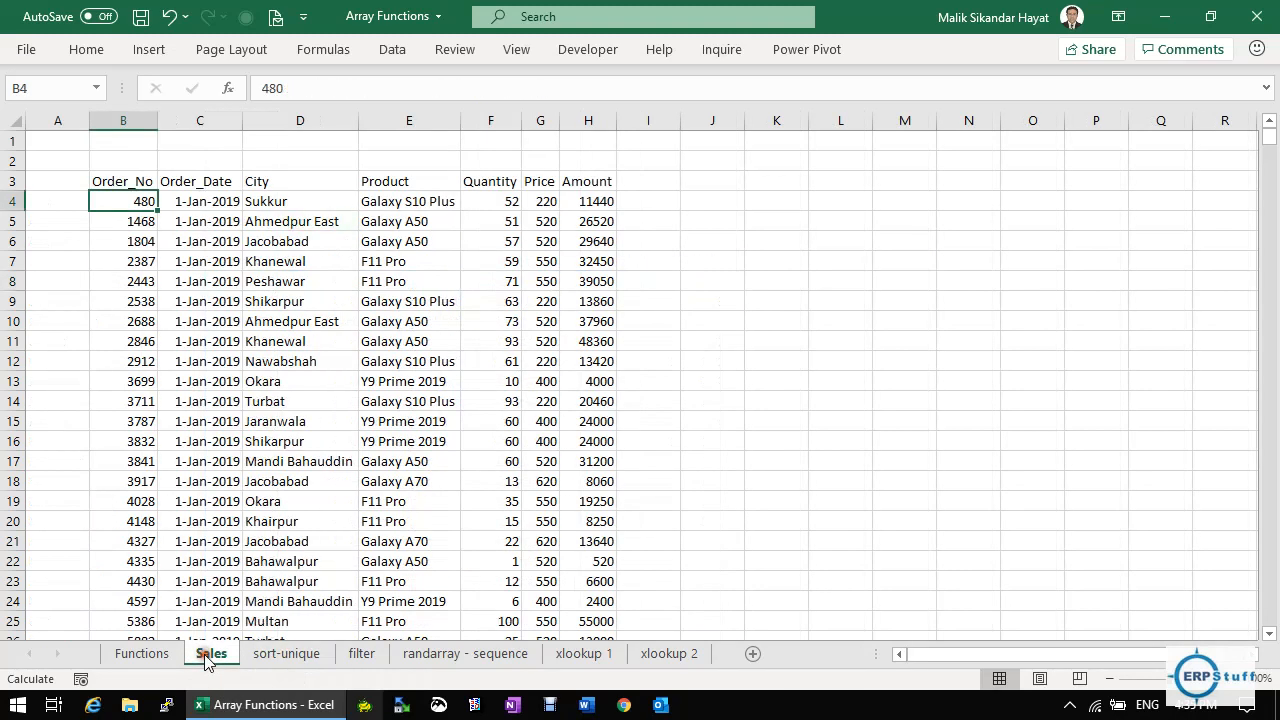
{"action": "left_click", "coordinate": [281, 658]}
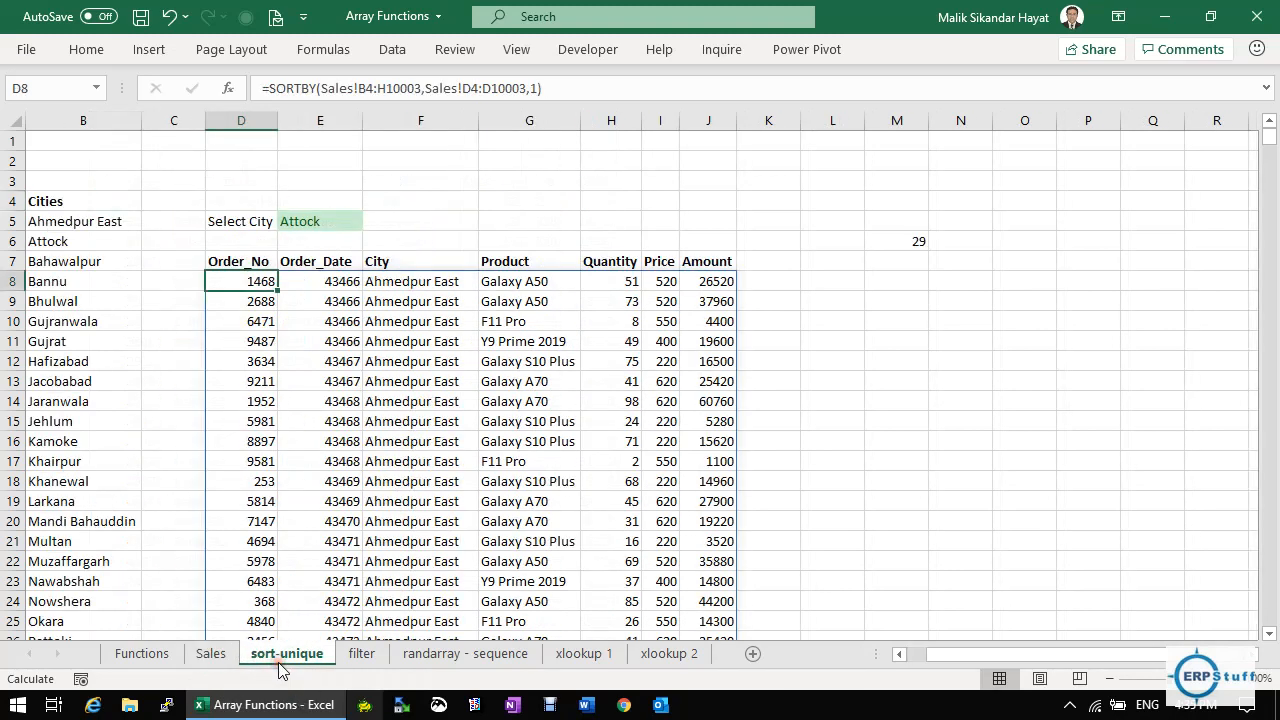
{"action": "left_click", "coordinate": [335, 222]}
{"action": "left_click", "coordinate": [370, 221]}
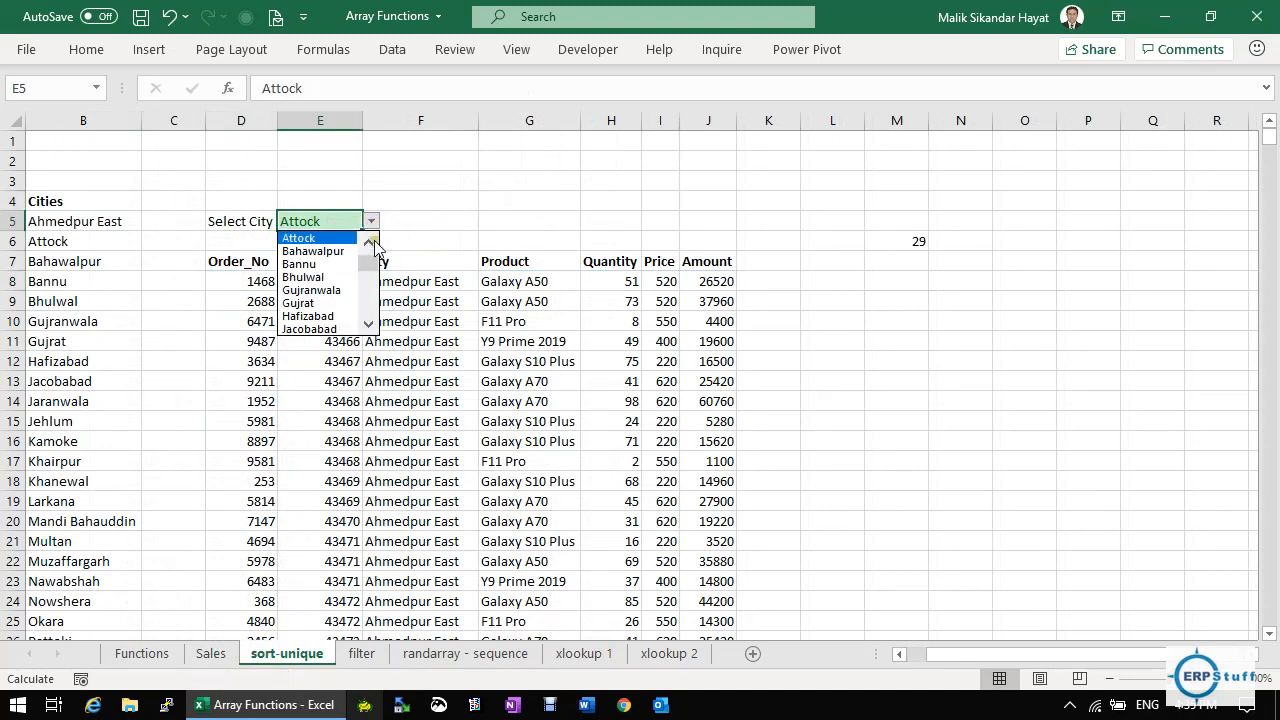
{"action": "left_click_drag", "start_coordinate": [370, 265], "coordinate": [371, 258]}
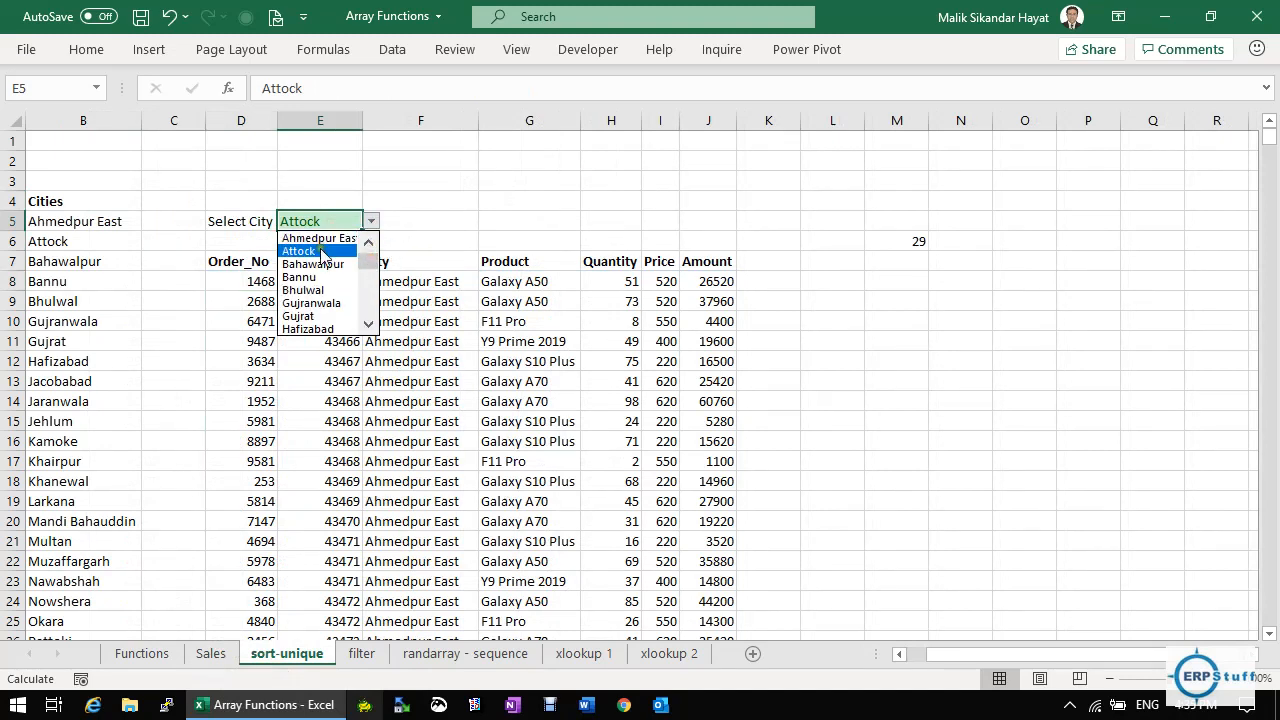
{"action": "left_click", "coordinate": [369, 241]}
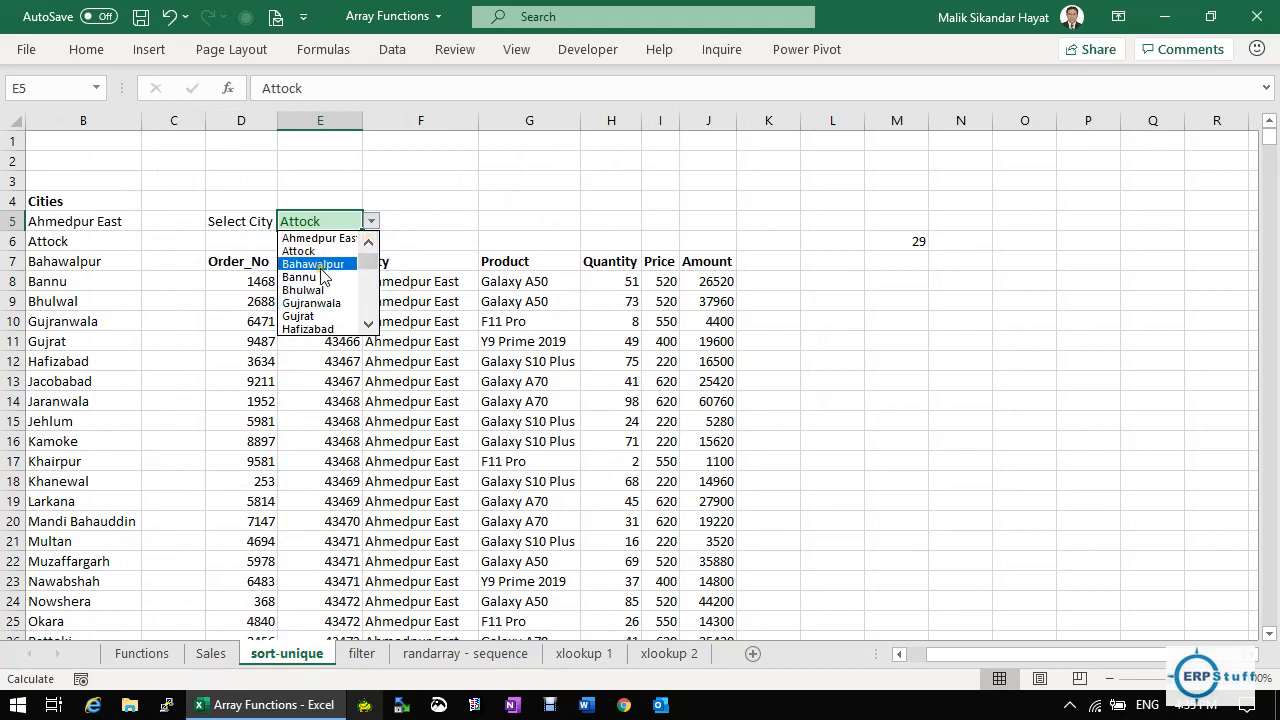
{"action": "left_click", "coordinate": [372, 222]}
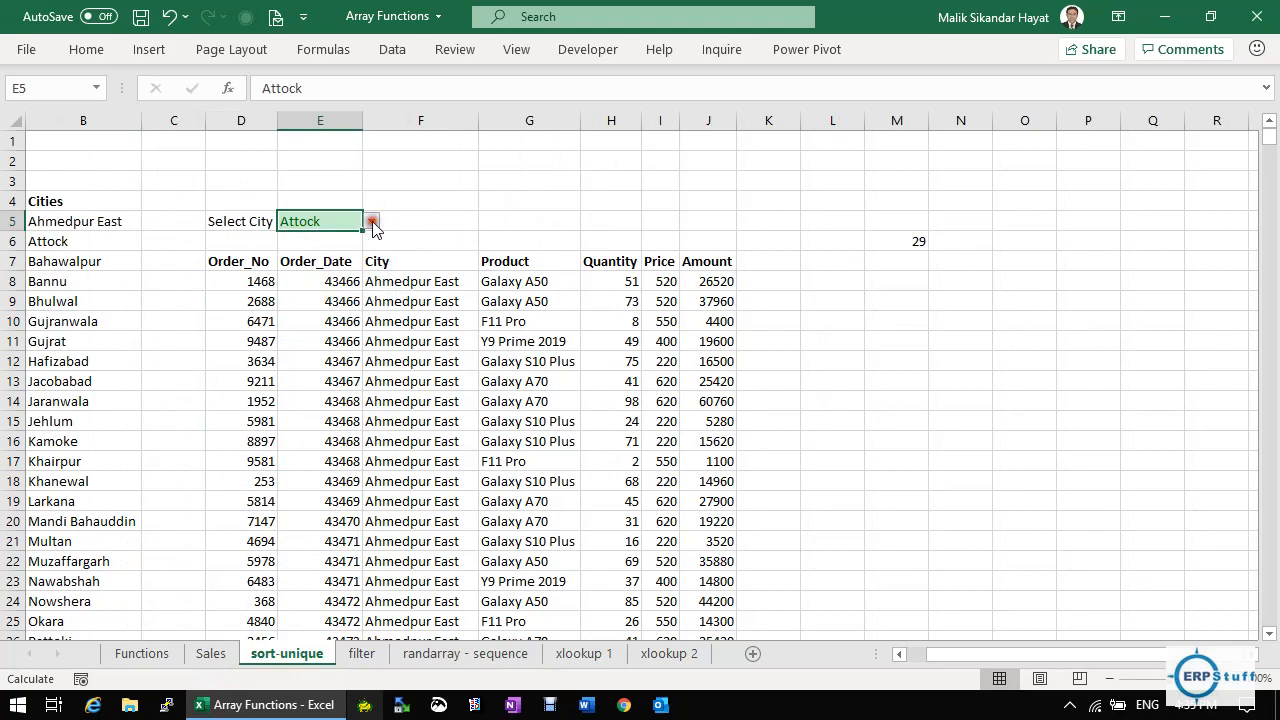
{"action": "left_click", "coordinate": [211, 653]}
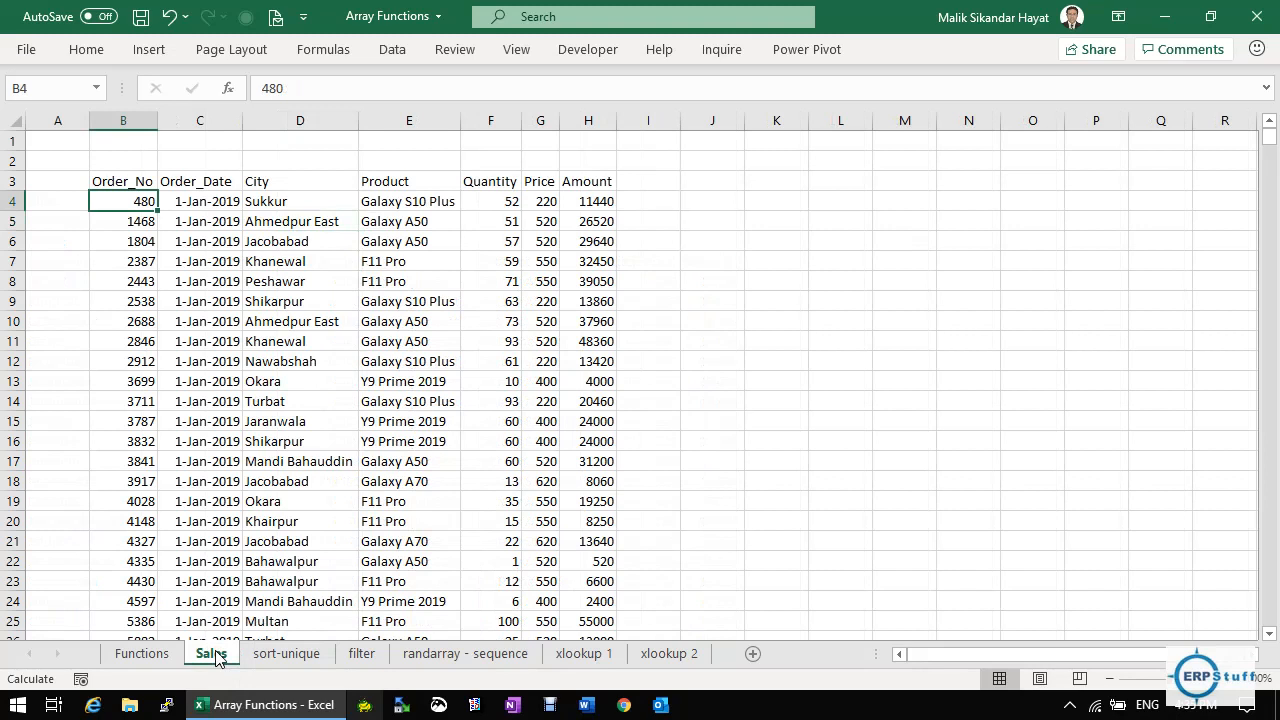
{"action": "left_click", "coordinate": [274, 658]}
{"action": "left_click", "coordinate": [371, 221]}
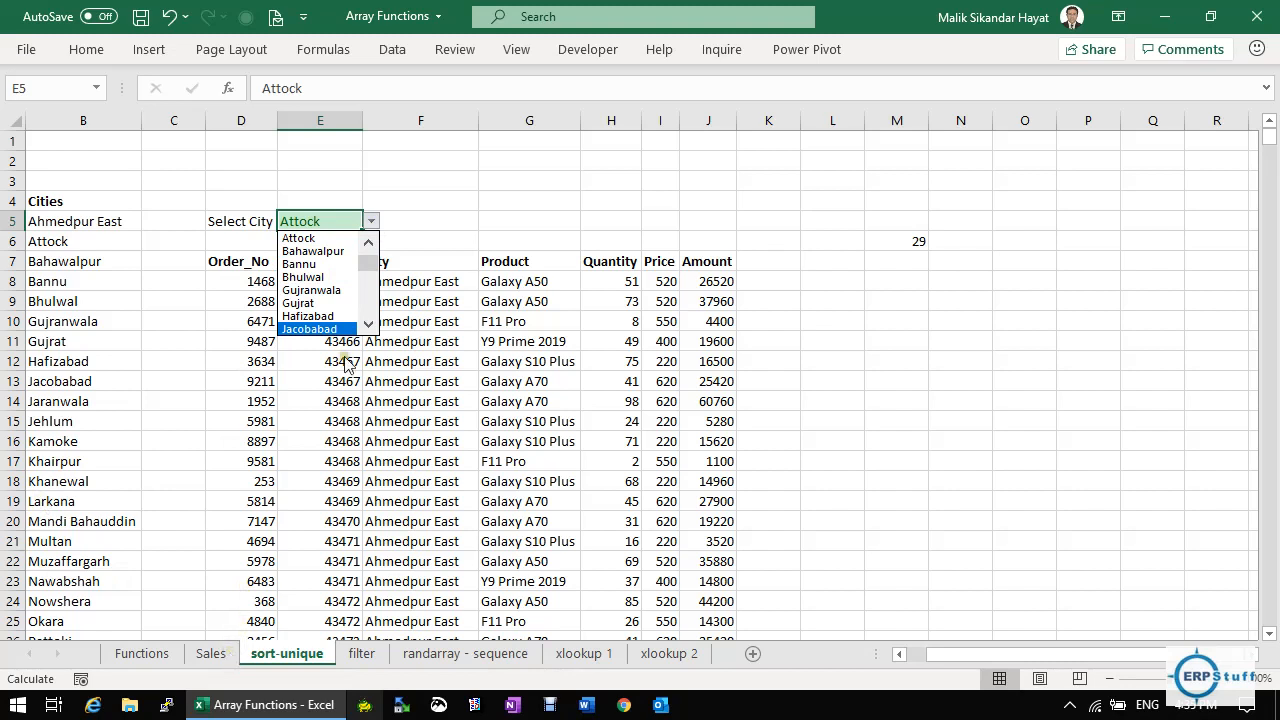
{"action": "key", "text": "Escape"}
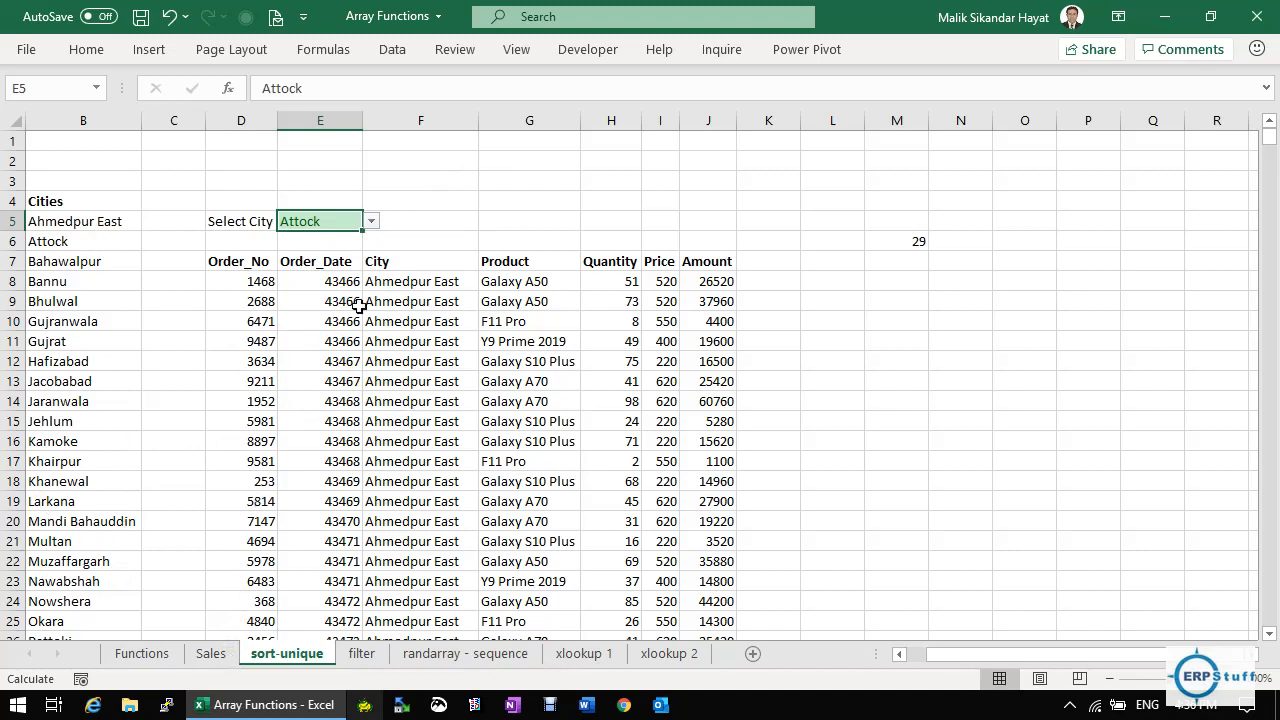
{"action": "left_click", "coordinate": [372, 223]}
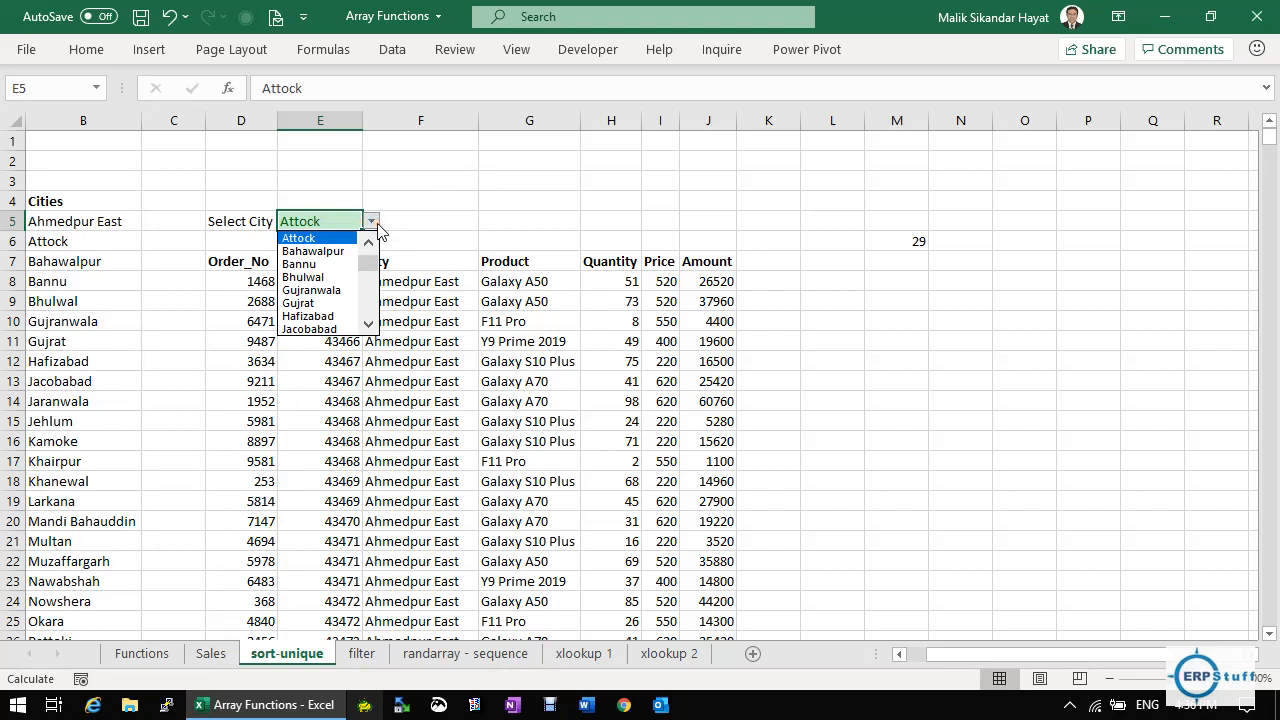
{"action": "left_click", "coordinate": [372, 223]}
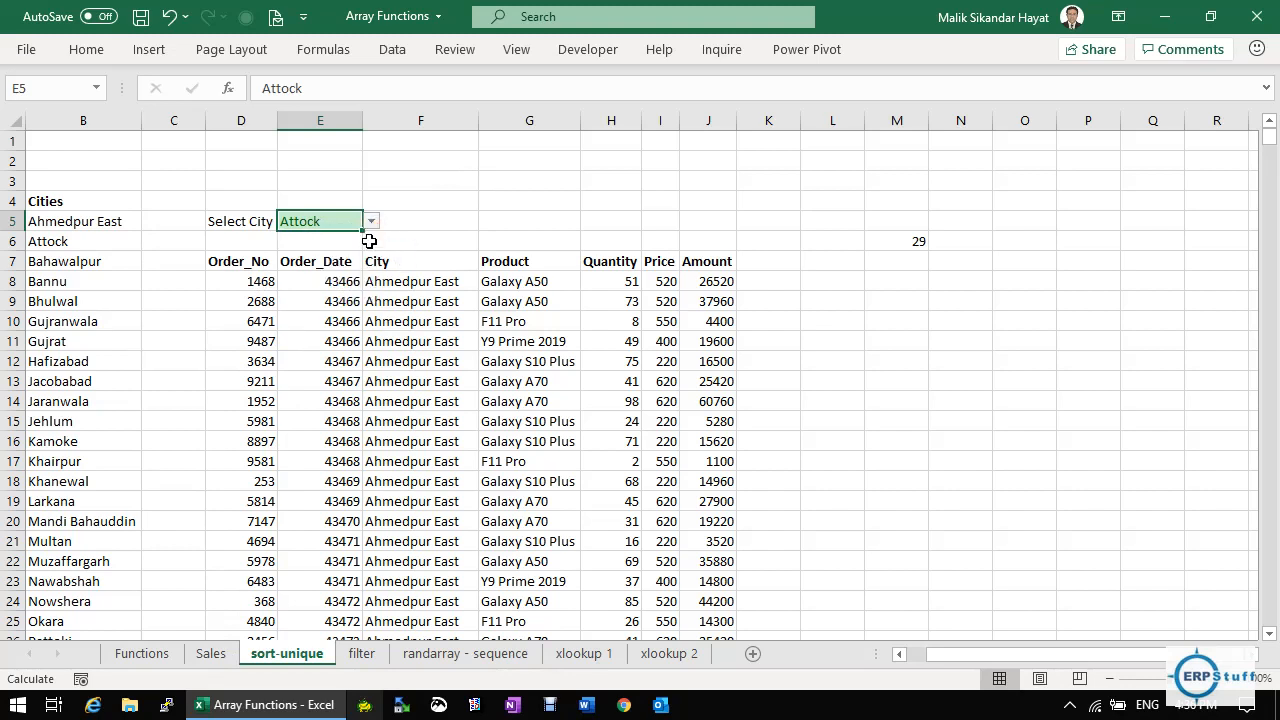
Insert a blank worksheet and place it directly after the Sales sheet.
{"action": "left_click", "coordinate": [212, 653]}
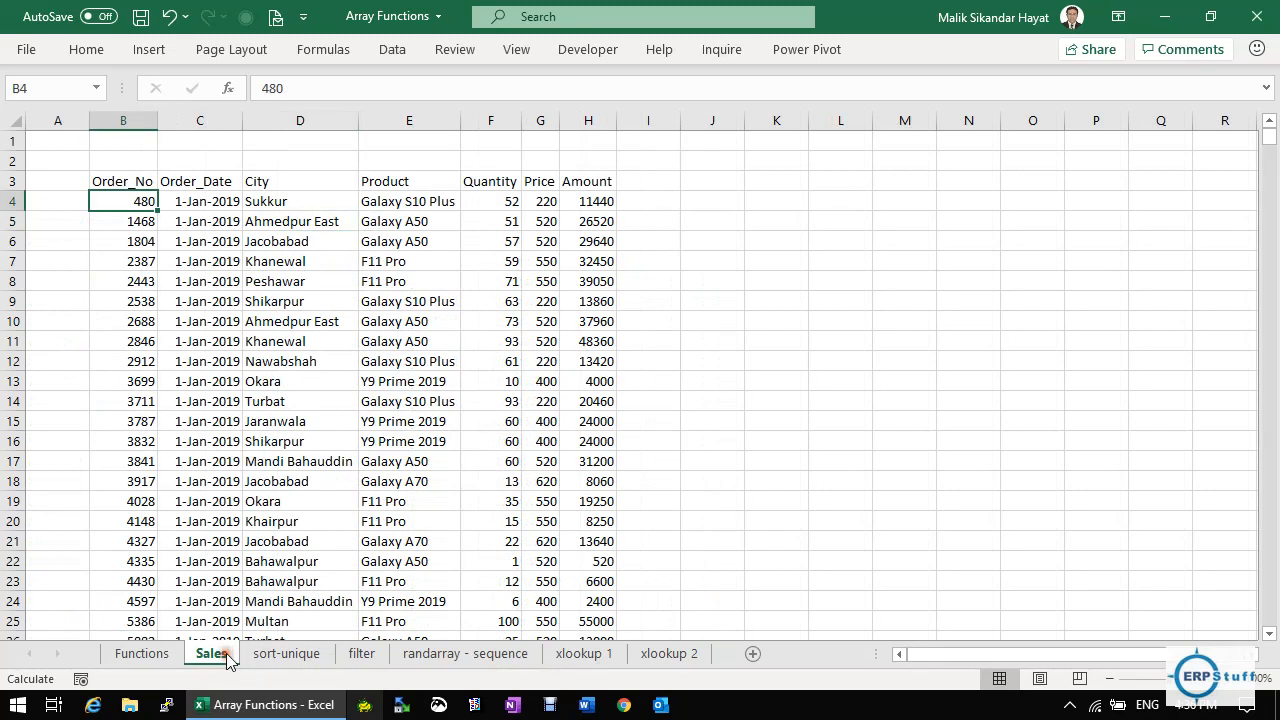
{"action": "right_click", "coordinate": [227, 654]}
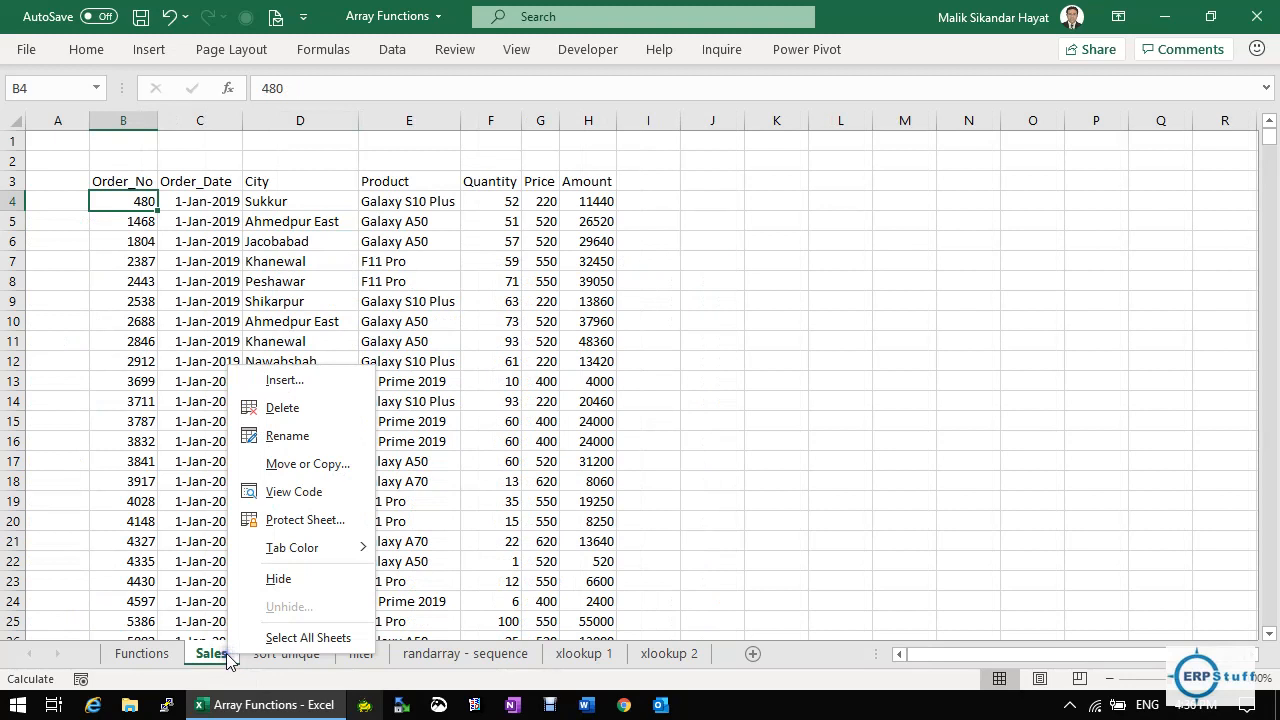
{"action": "left_click", "coordinate": [340, 381]}
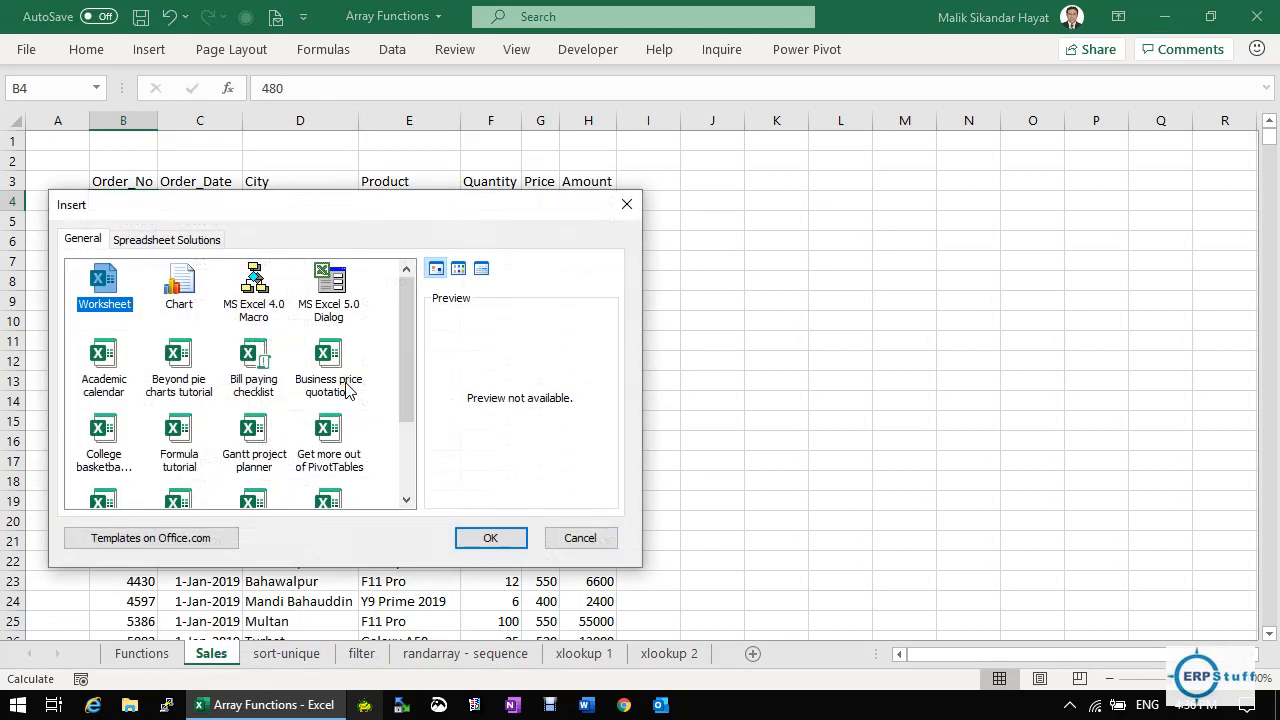
{"action": "left_click", "coordinate": [478, 537]}
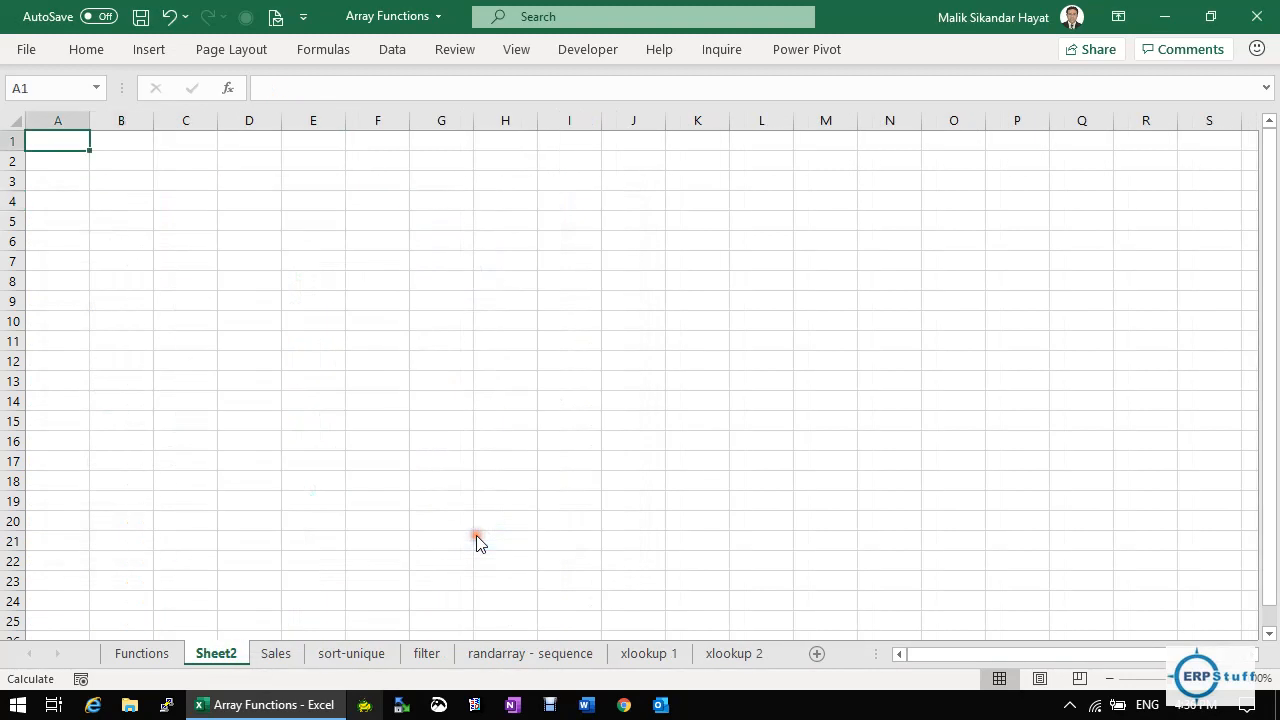
{"action": "left_click", "coordinate": [229, 655]}
{"action": "left_click_drag", "start_coordinate": [229, 655], "coordinate": [310, 656]}
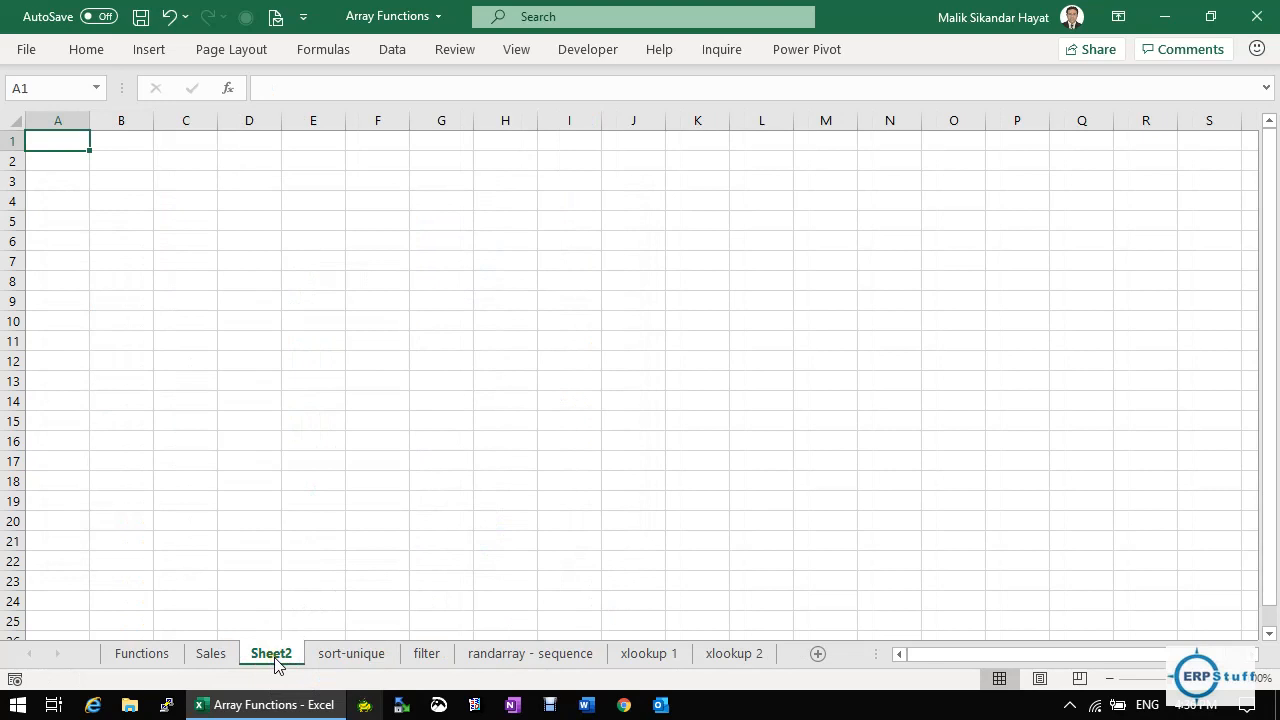
Rename the new worksheet as "sort training".
{"action": "double_click", "coordinate": [275, 660]}
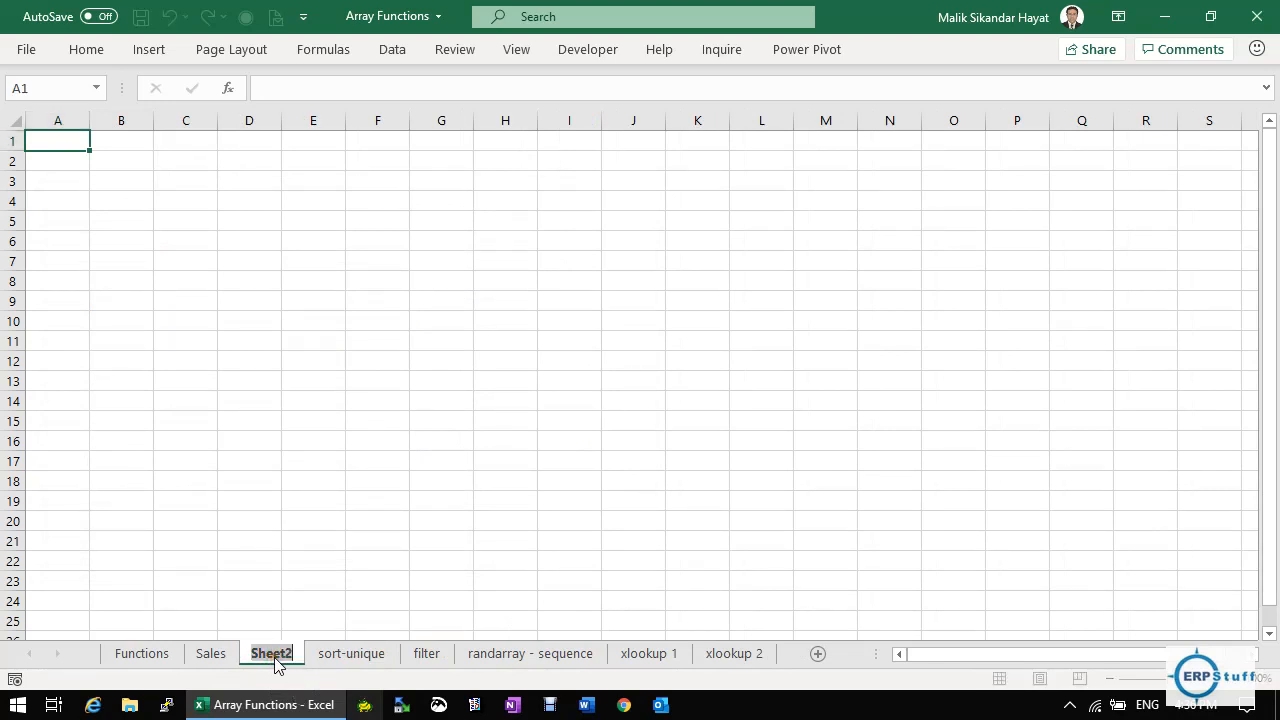
{"action": "type", "text": "sort"}
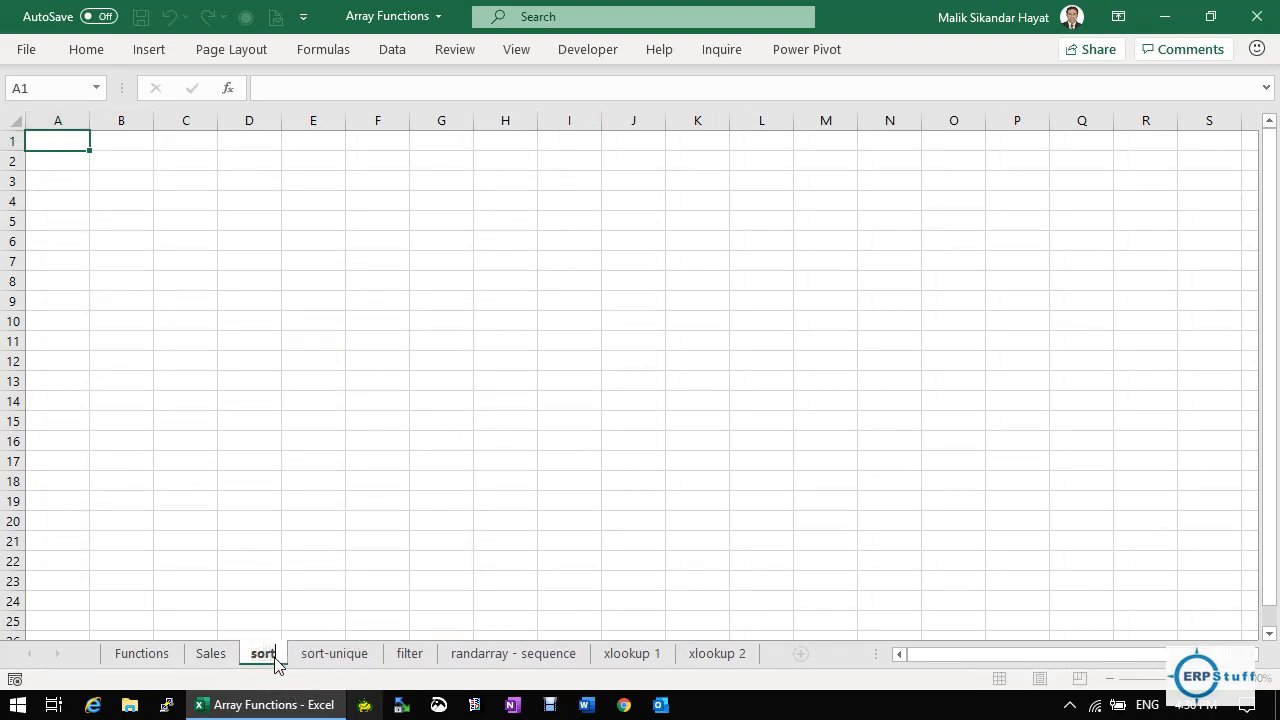
{"action": "type", "text": " training"}
{"action": "key", "text": "Return"}
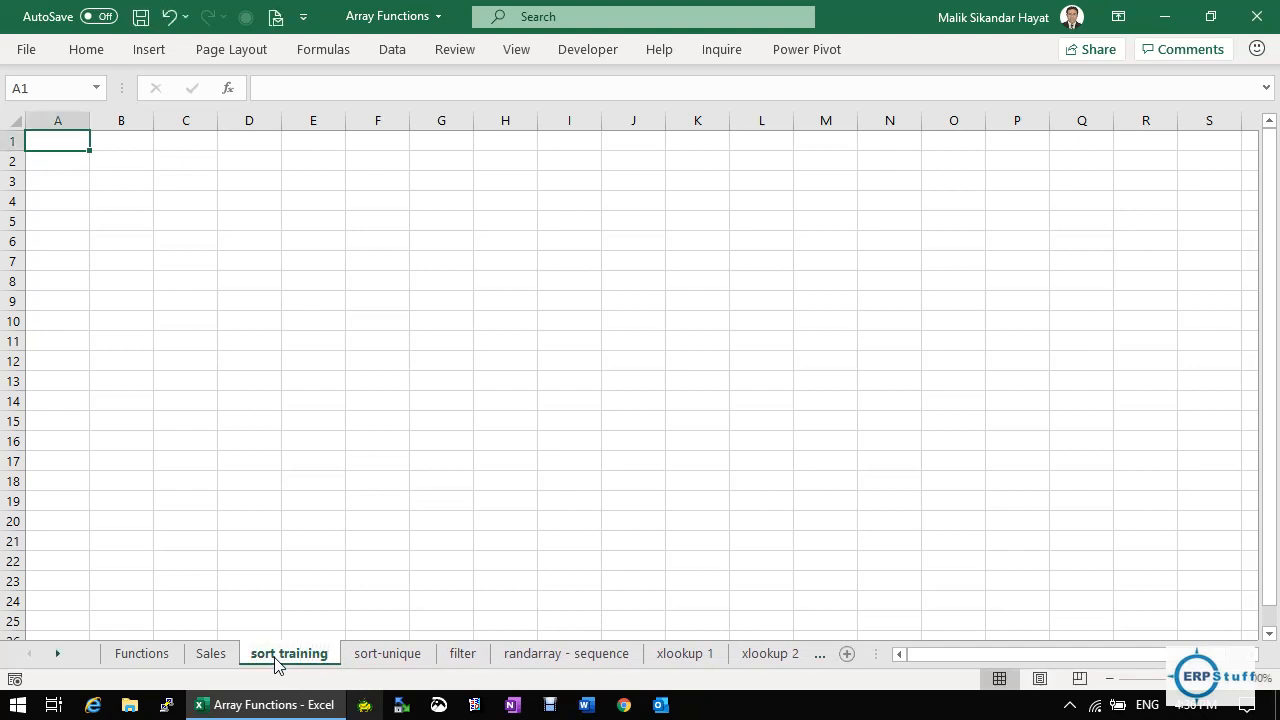
Enter the label "Cities" in cell E4 of the sort training sheet.
{"action": "left_click", "coordinate": [302, 202]}
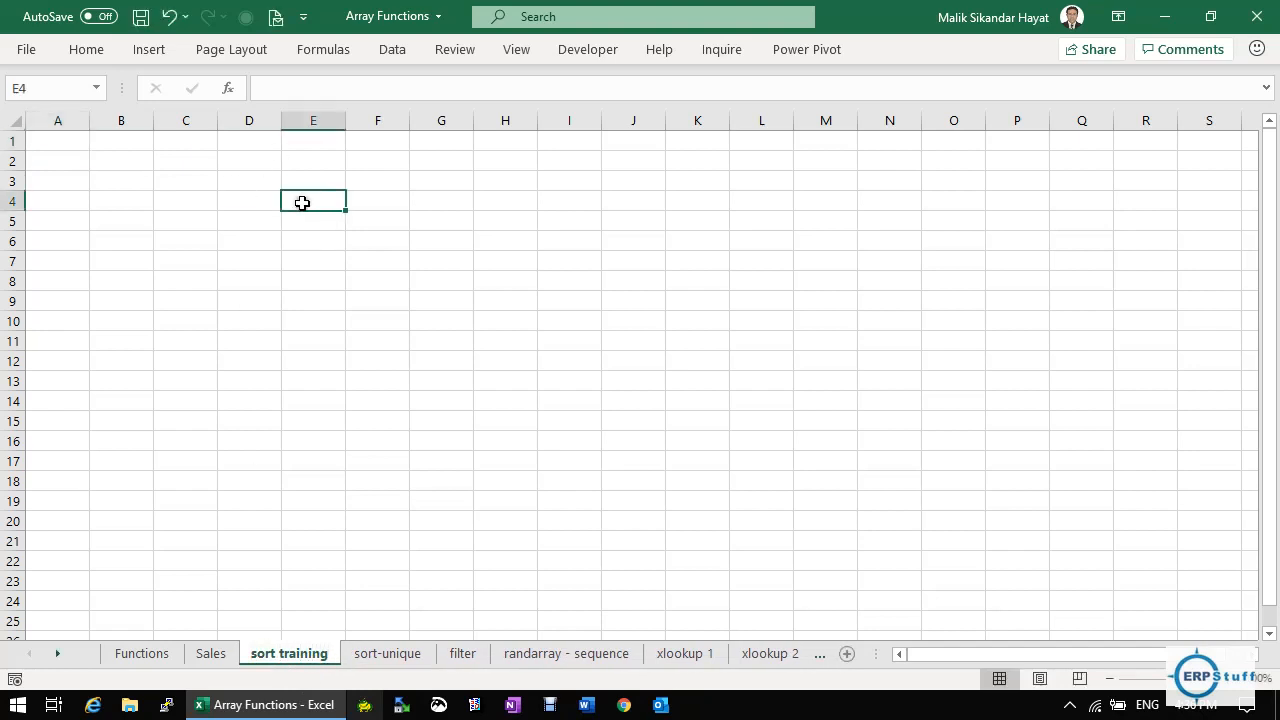
{"action": "type", "text": "Cities"}
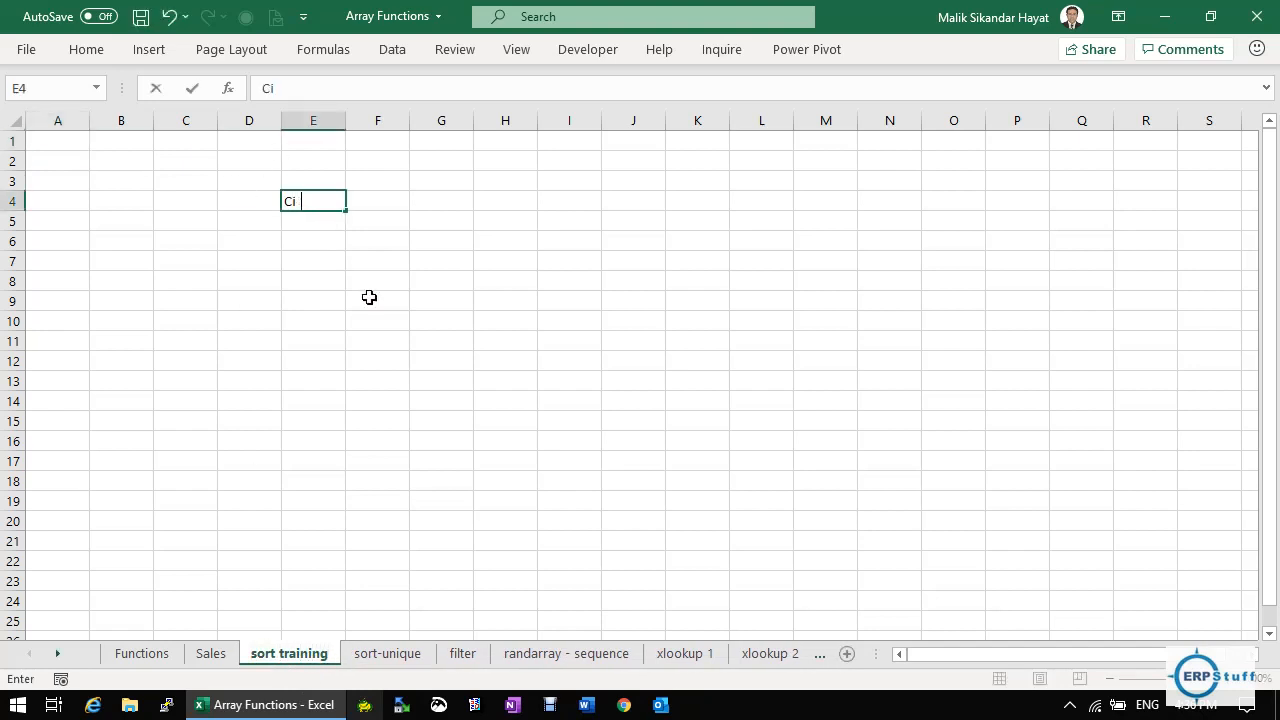
{"action": "key", "text": "Tab"}
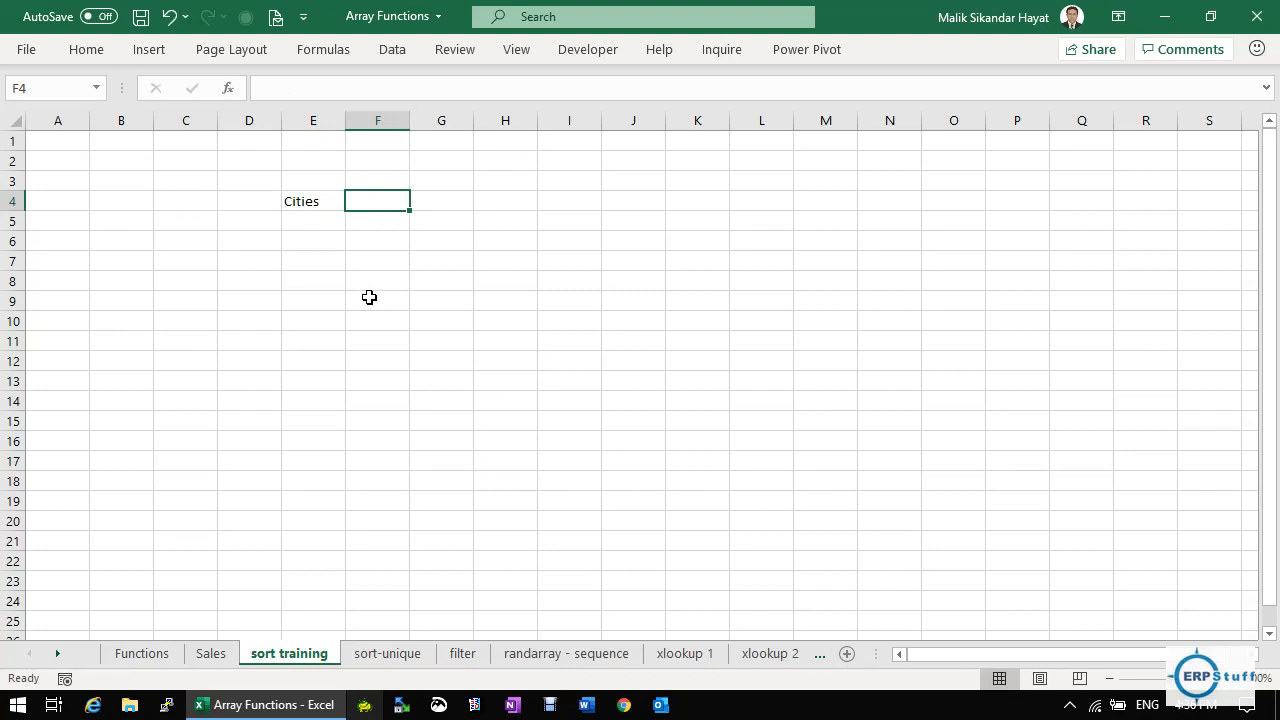
Add list data validation to cell F4, using the Sales sheet's city range =Sales!$D$4:$D$10004 as its source.
{"action": "left_click", "coordinate": [392, 50]}
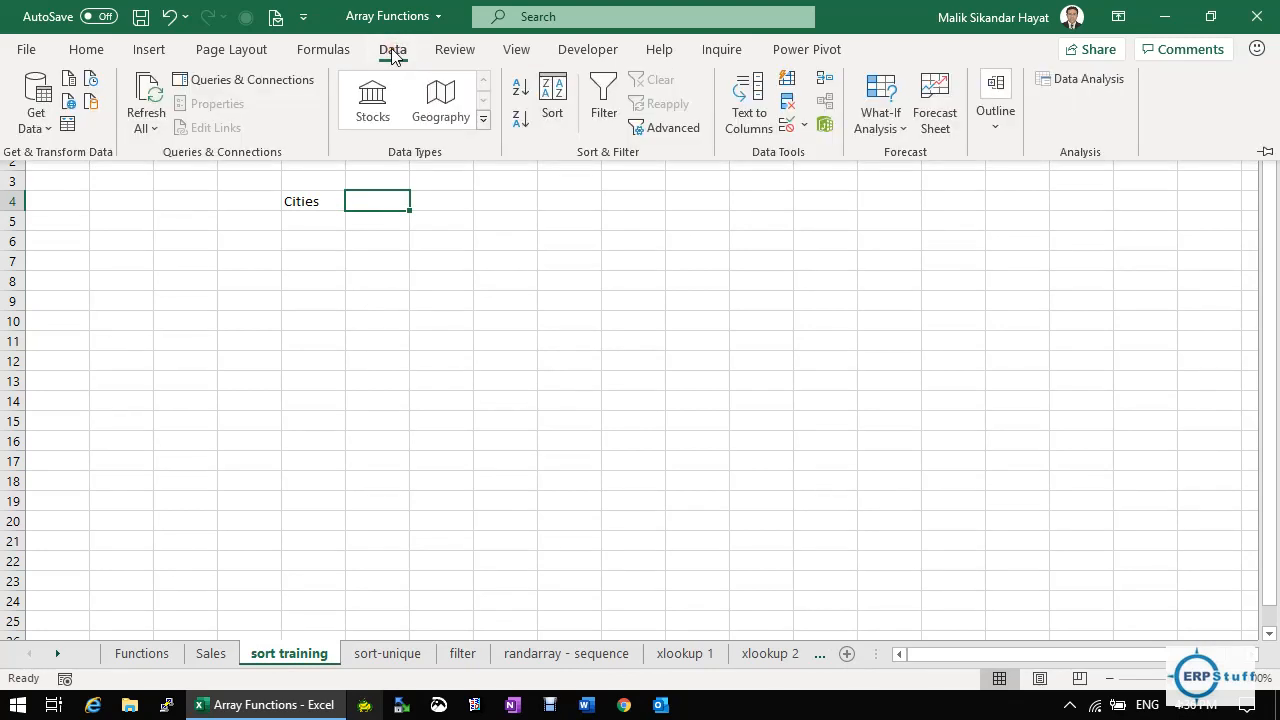
{"action": "left_click", "coordinate": [787, 128]}
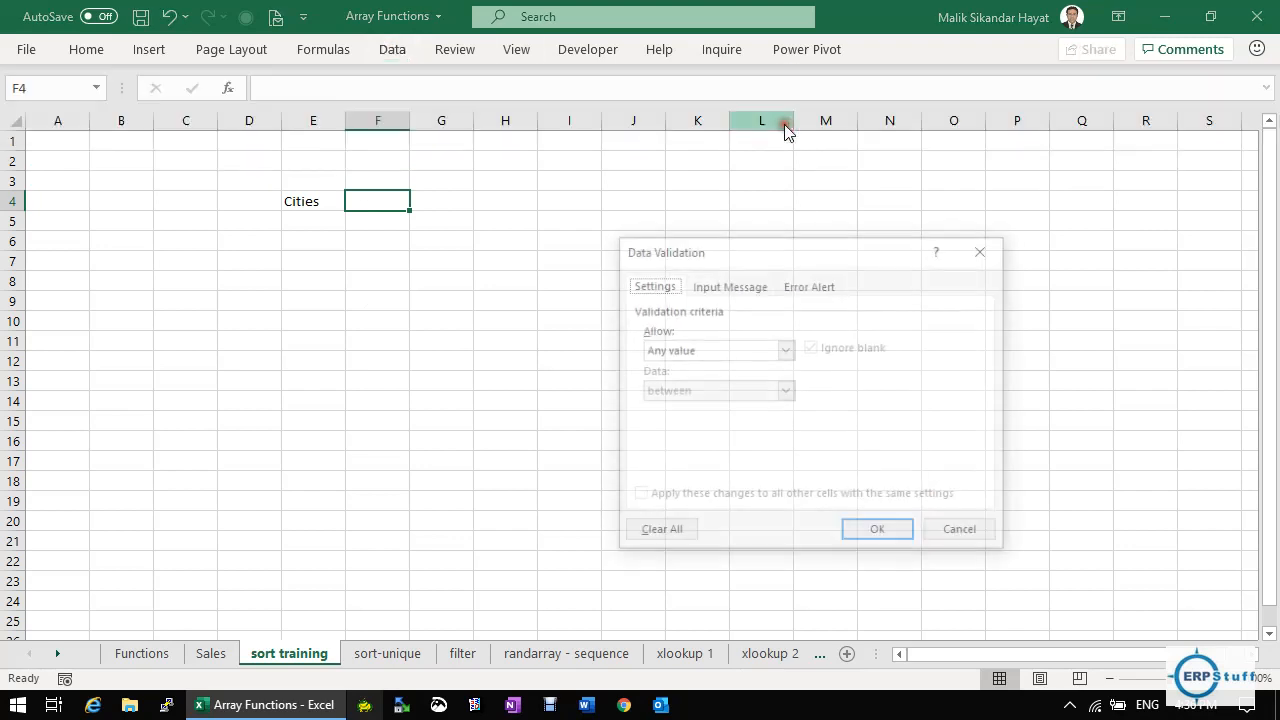
{"action": "left_click", "coordinate": [784, 350]}
{"action": "left_click", "coordinate": [676, 407]}
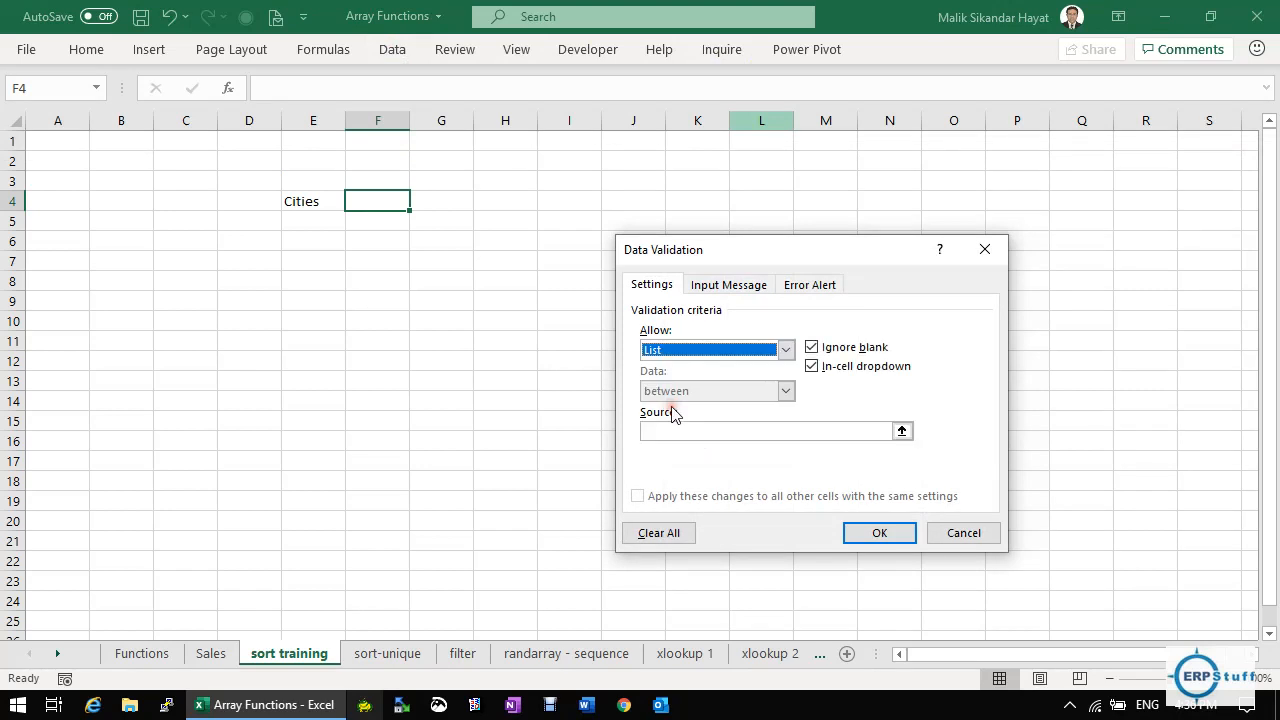
{"action": "left_click", "coordinate": [903, 432]}
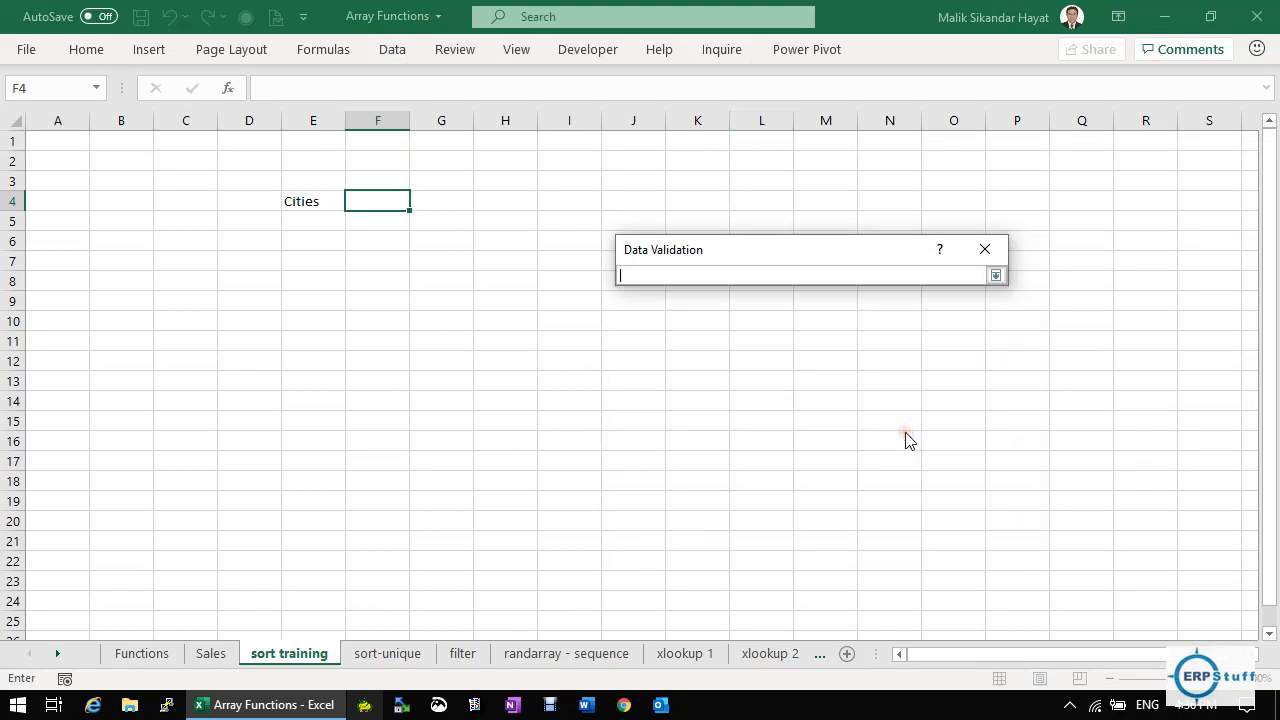
{"action": "left_click", "coordinate": [218, 655]}
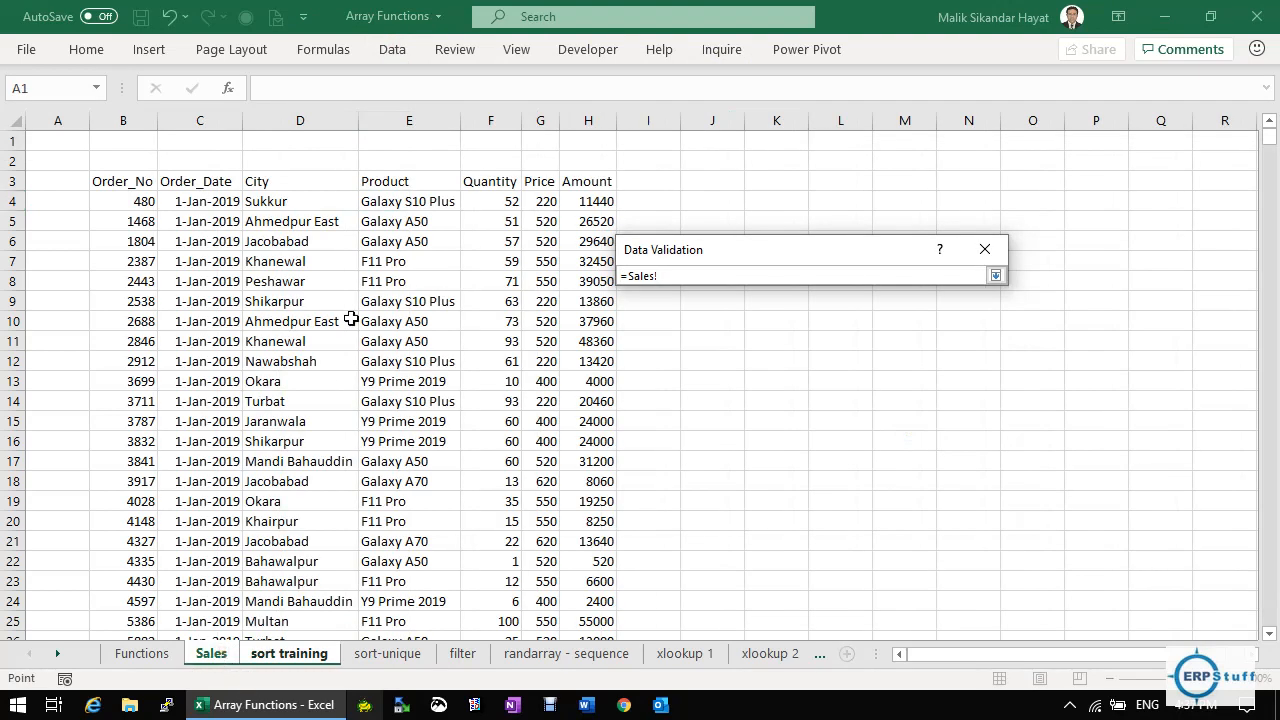
{"action": "left_click", "coordinate": [300, 206]}
{"action": "key", "text": "ctrl+shift+Down"}
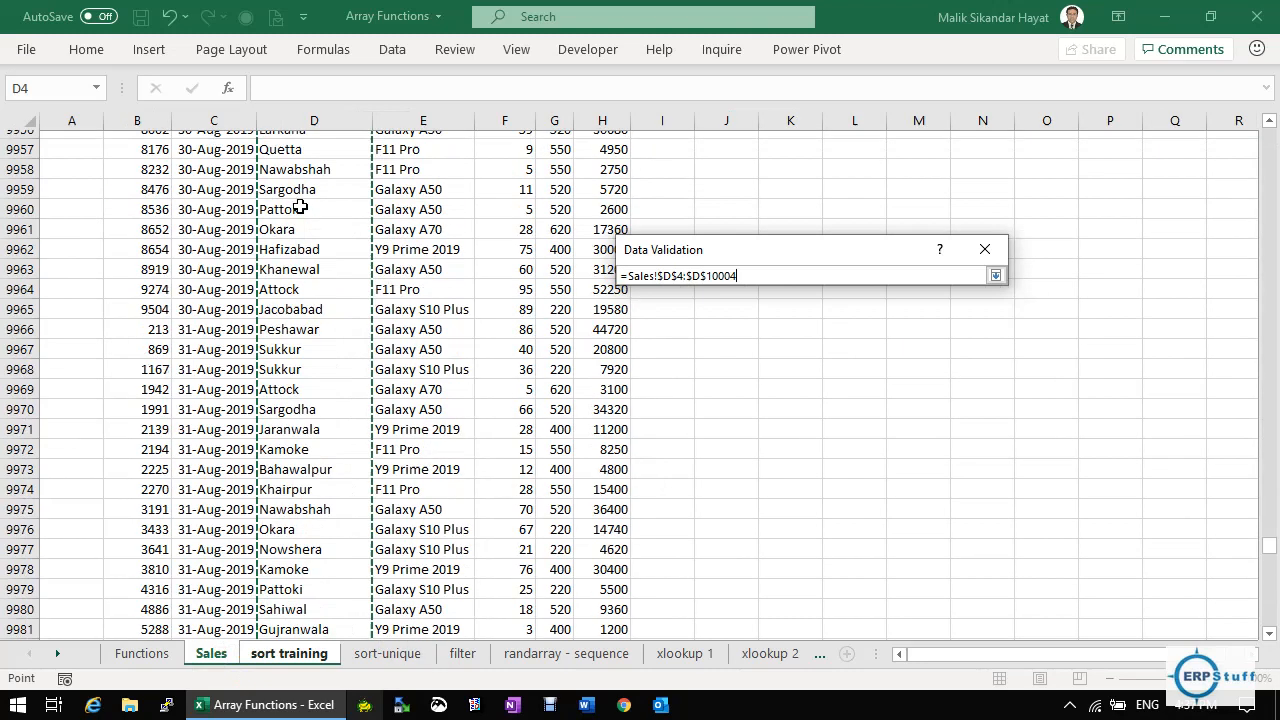
{"action": "left_click", "coordinate": [995, 275]}
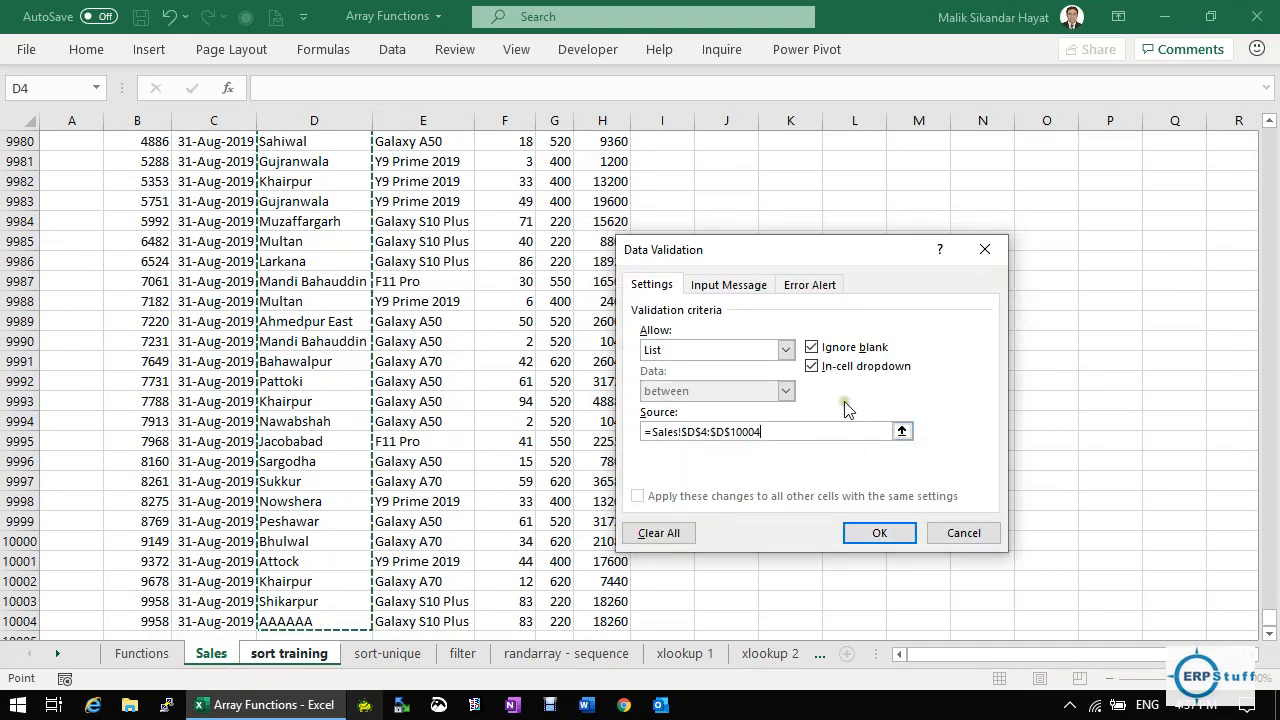
{"action": "left_click", "coordinate": [880, 534]}
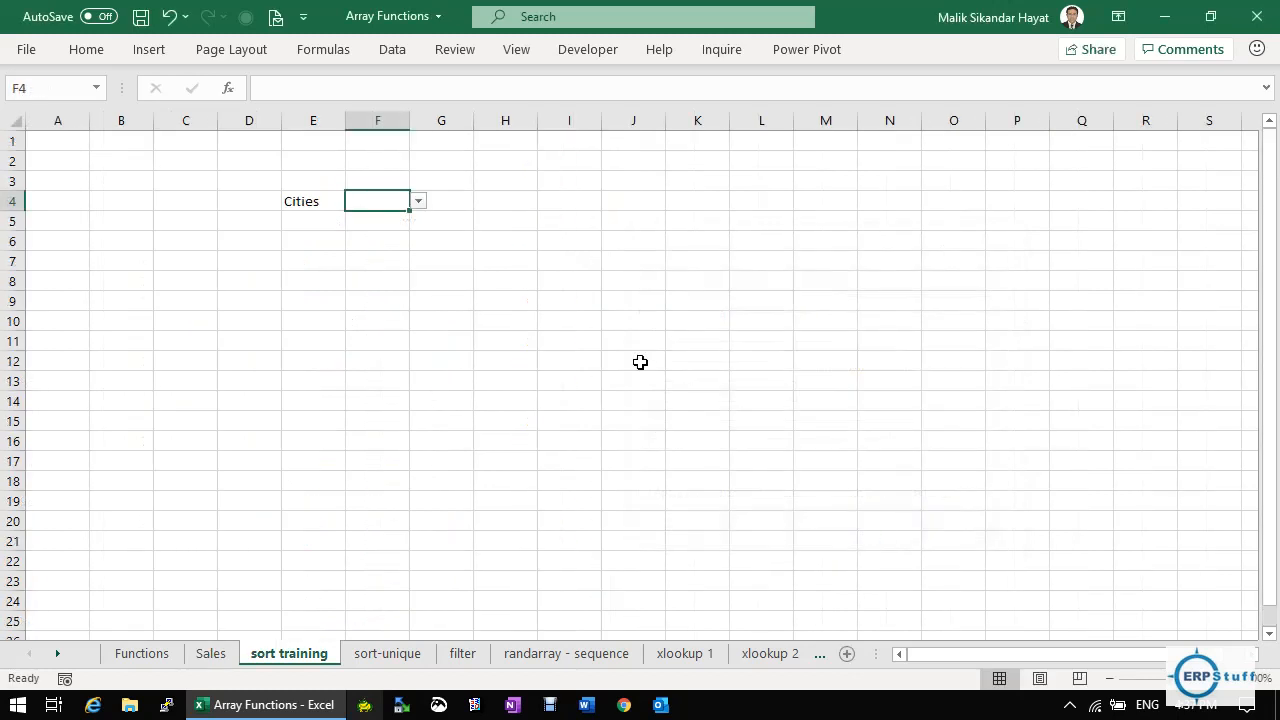
Look through the city choices offered in cell F4, checking their order and whether any cities repeat.
{"action": "left_click", "coordinate": [419, 202]}
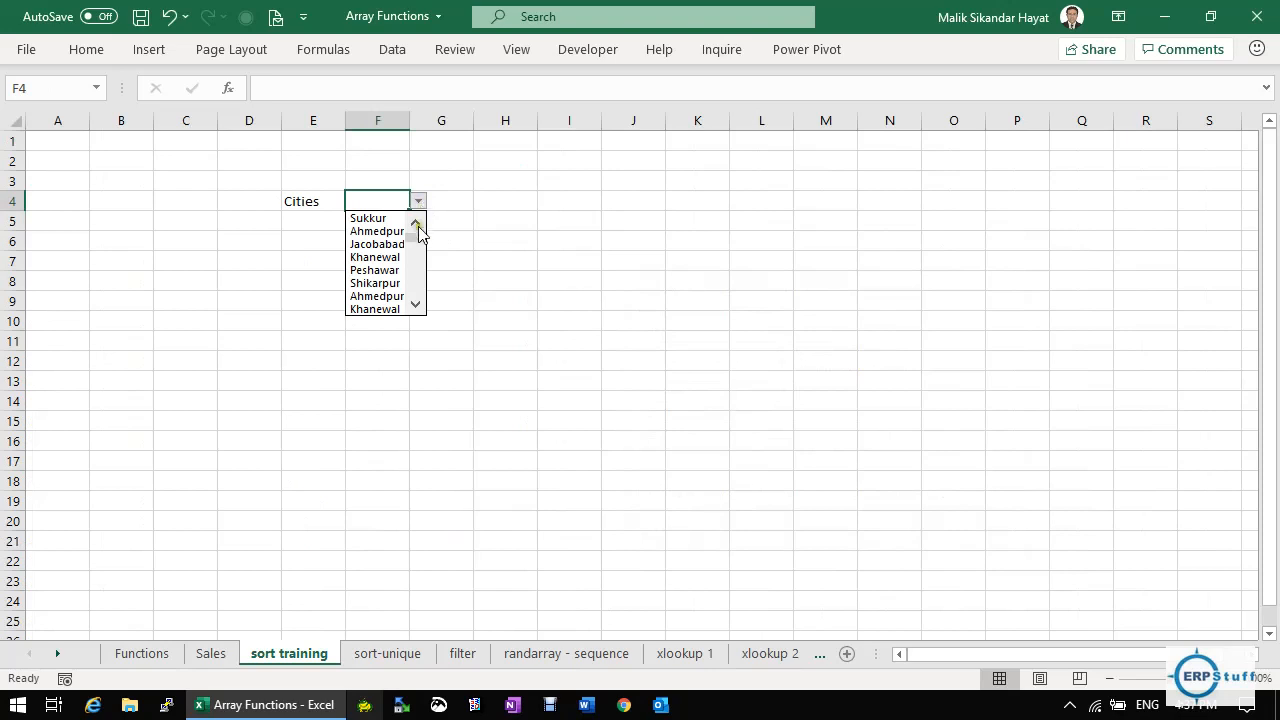
{"action": "left_click_drag", "start_coordinate": [417, 238], "coordinate": [418, 274]}
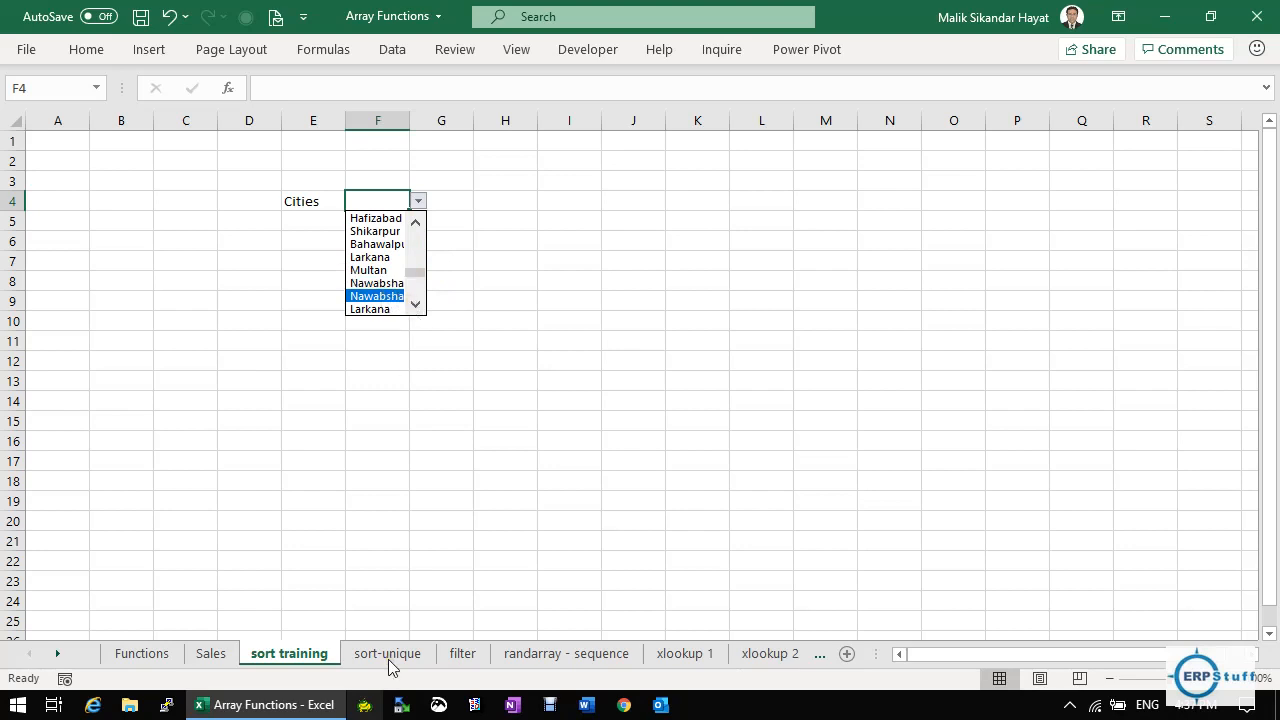
{"action": "double_click", "coordinate": [415, 305]}
{"action": "left_click", "coordinate": [415, 305]}
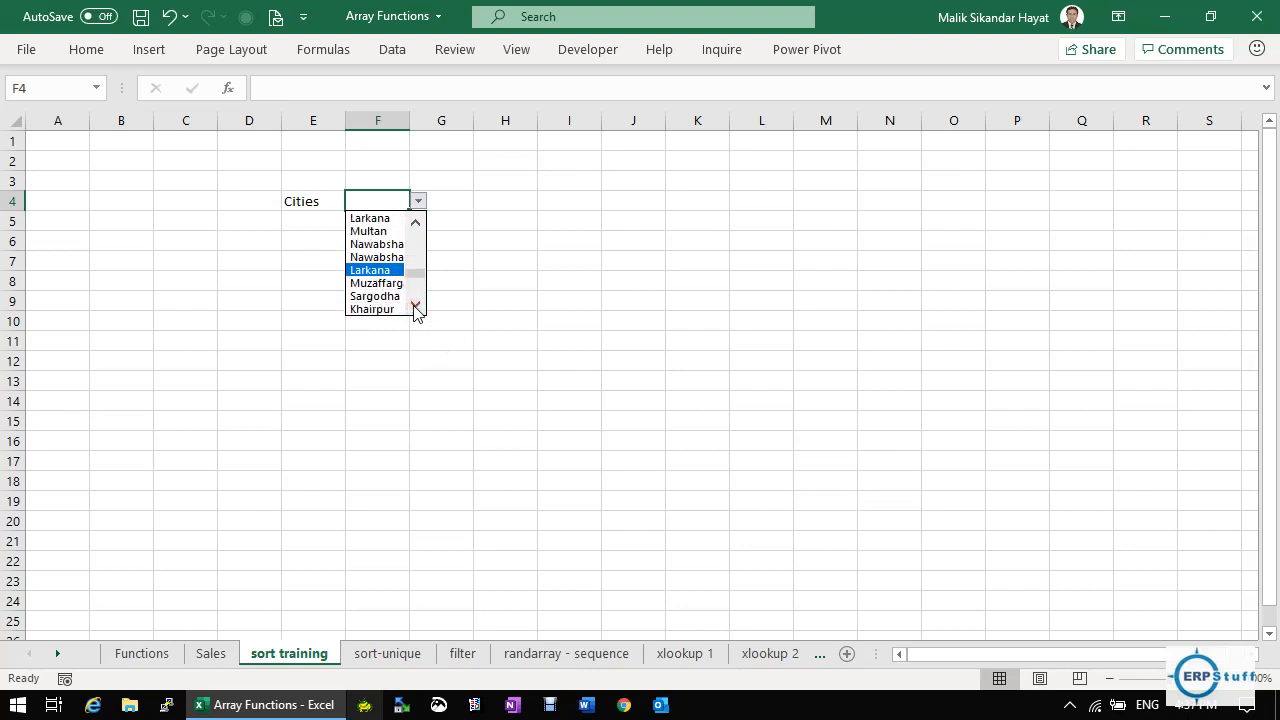
{"action": "left_click", "coordinate": [417, 305]}
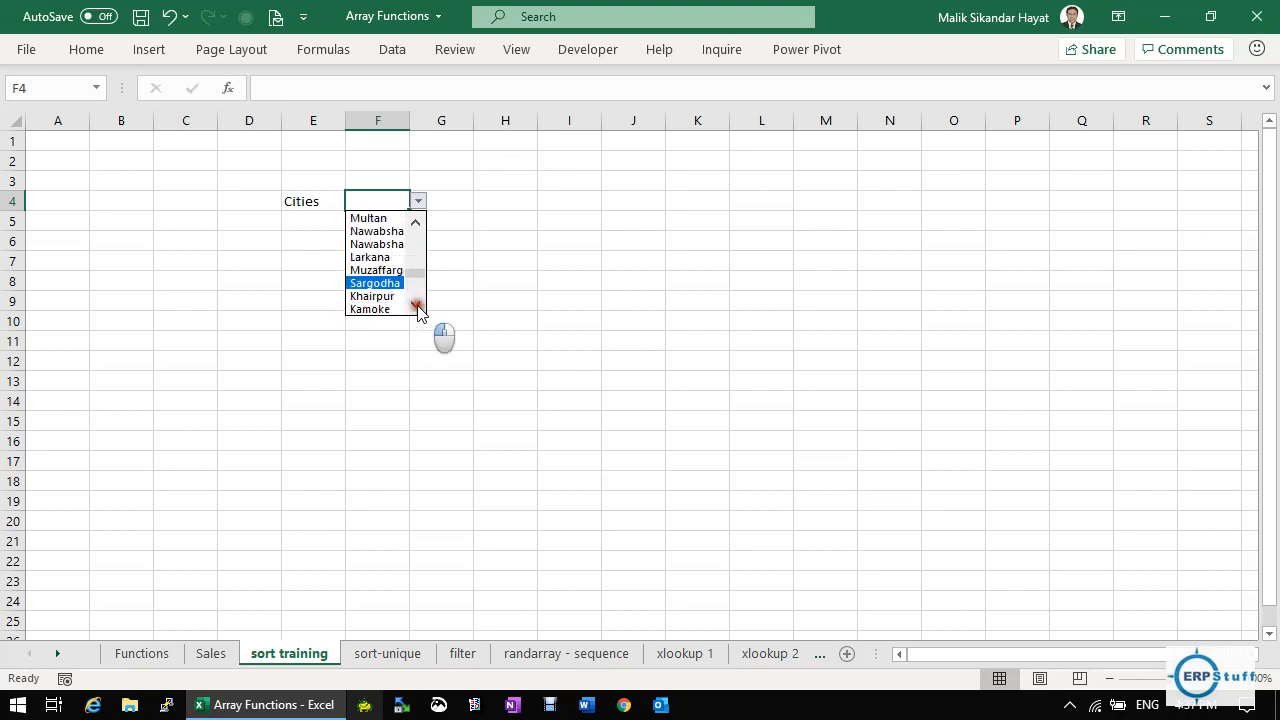
{"action": "left_click", "coordinate": [415, 305]}
{"action": "double_click", "coordinate": [415, 305]}
{"action": "left_click", "coordinate": [415, 305]}
{"action": "double_click", "coordinate": [415, 305]}
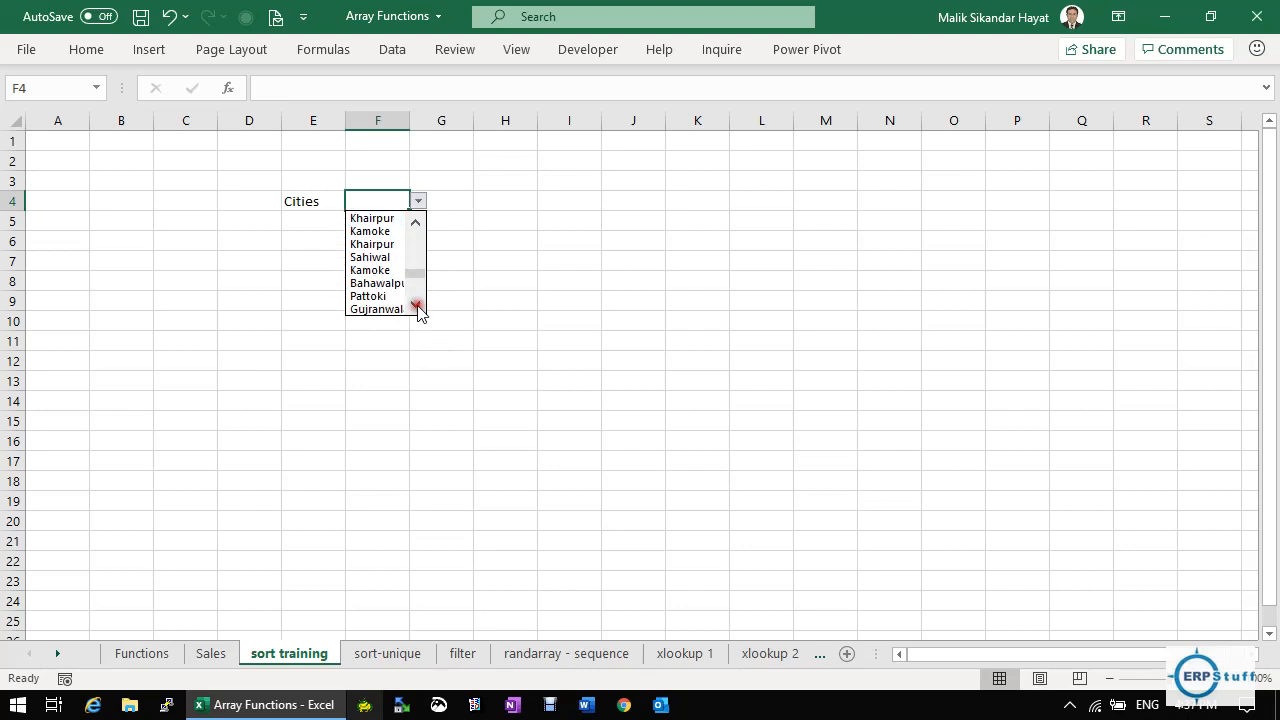
{"action": "left_click", "coordinate": [415, 305]}
{"action": "left_click", "coordinate": [415, 305]}
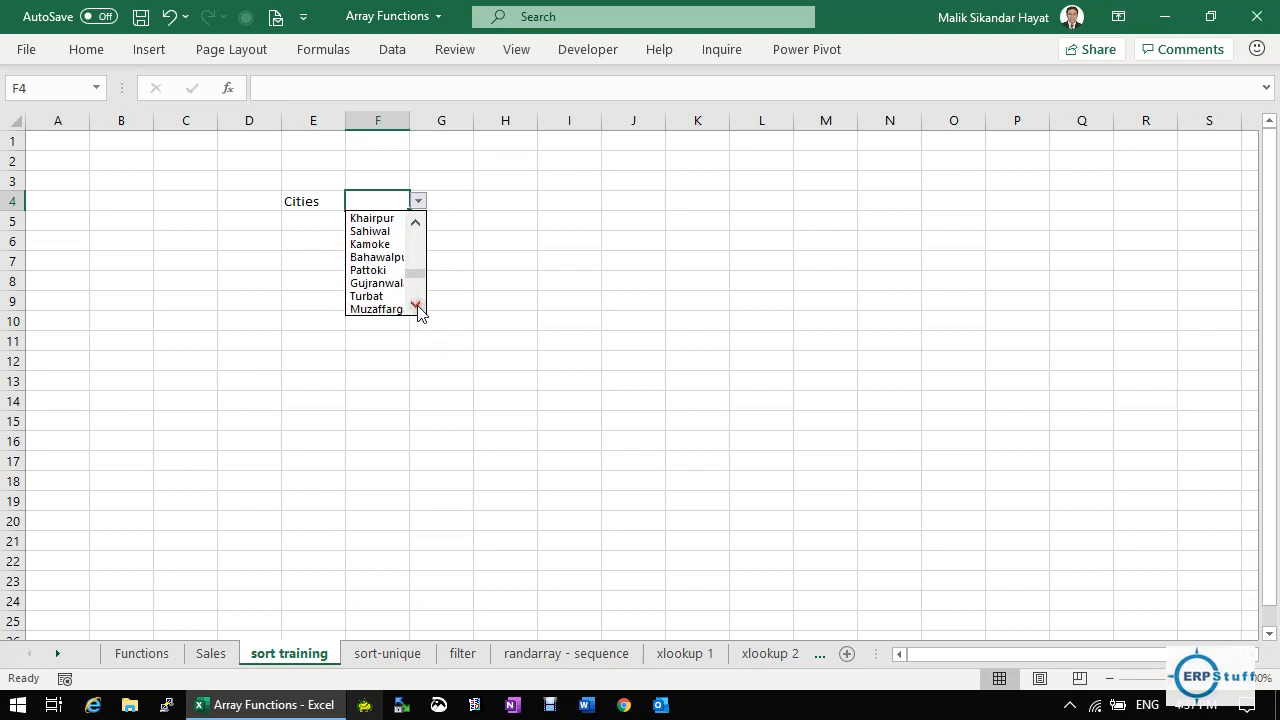
{"action": "left_click", "coordinate": [415, 305]}
{"action": "left_click", "coordinate": [415, 305]}
{"action": "left_click", "coordinate": [416, 305]}
{"action": "left_click", "coordinate": [416, 305]}
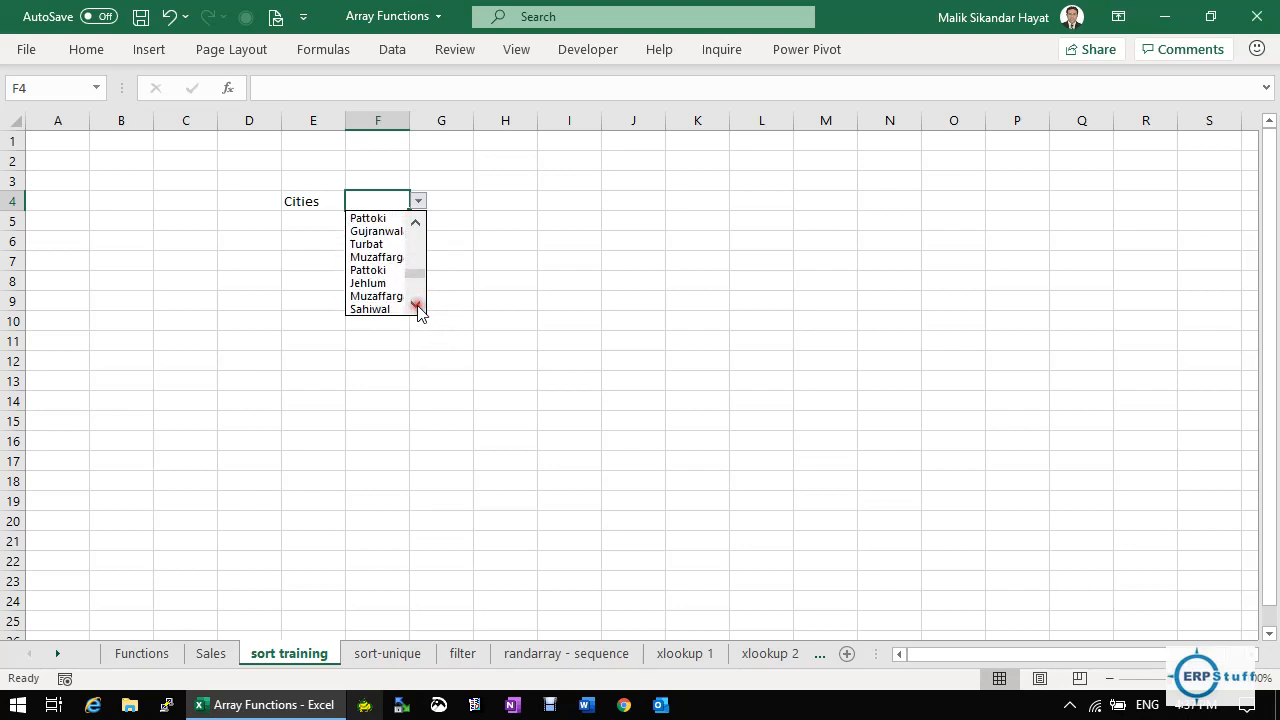
{"action": "double_click", "coordinate": [416, 305]}
{"action": "double_click", "coordinate": [416, 305]}
{"action": "double_click", "coordinate": [416, 305]}
{"action": "double_click", "coordinate": [416, 305]}
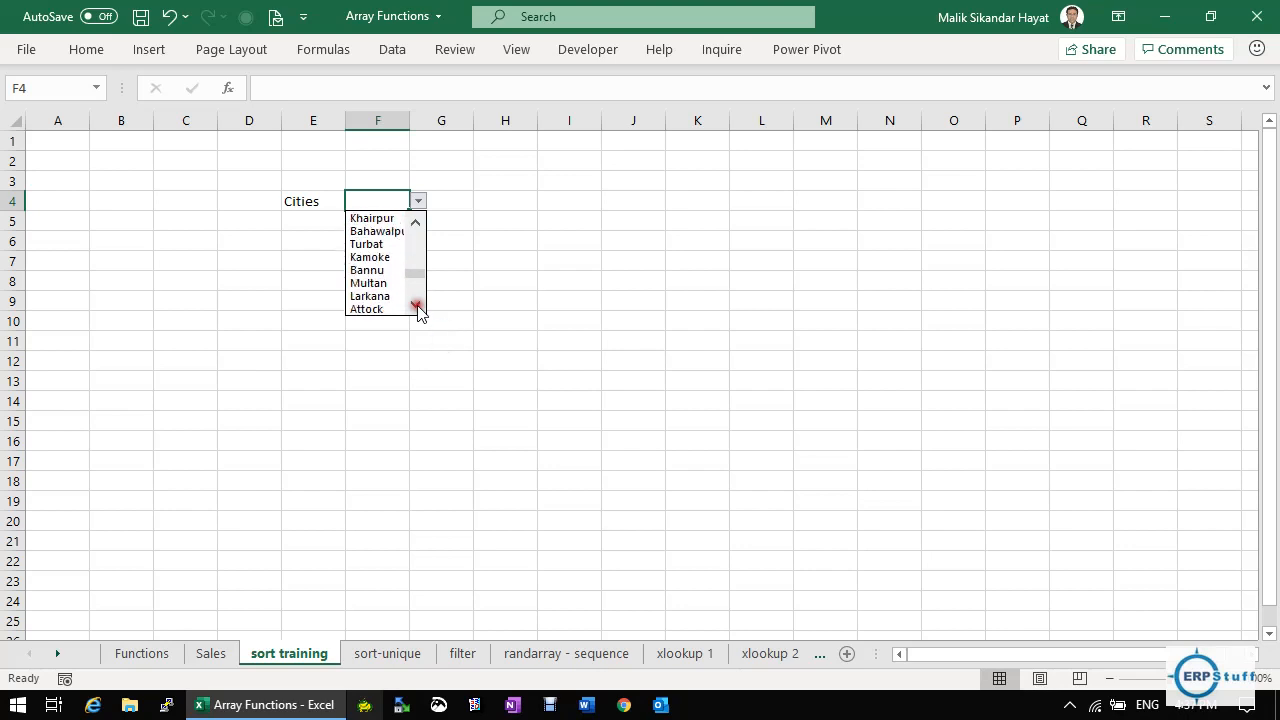
{"action": "left_click", "coordinate": [416, 305]}
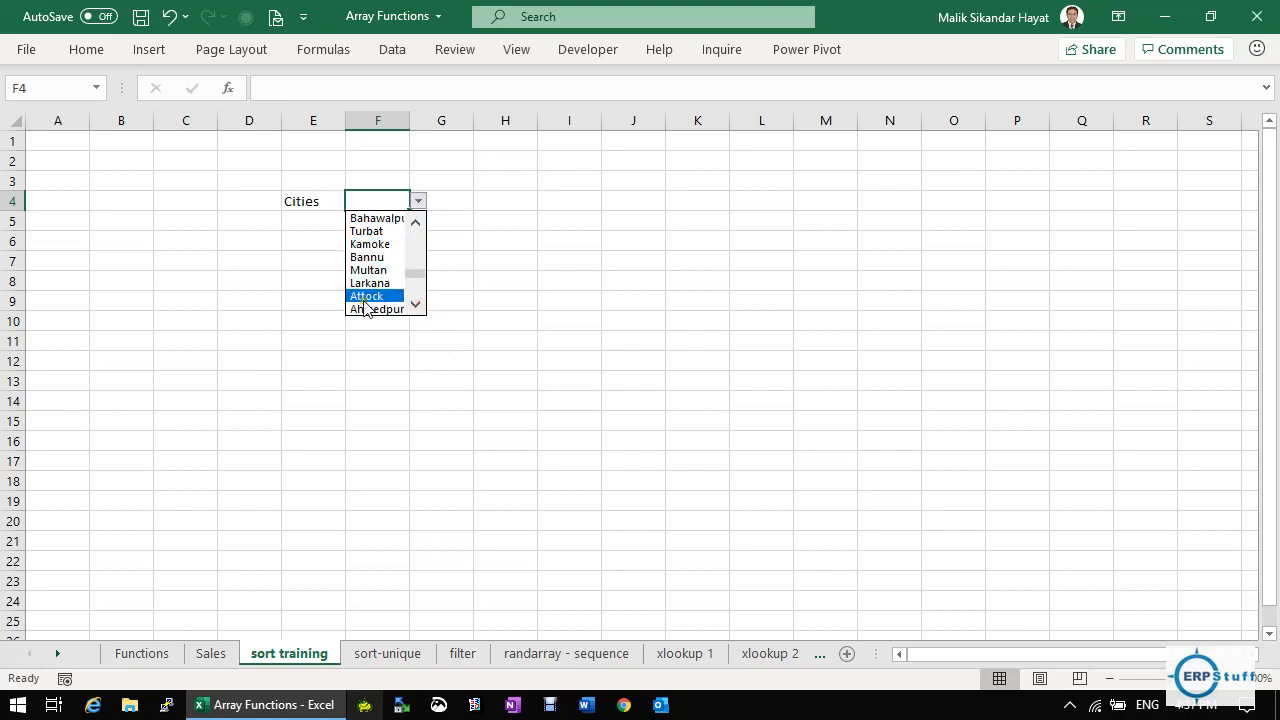
{"action": "left_click", "coordinate": [416, 307]}
{"action": "left_click", "coordinate": [416, 307]}
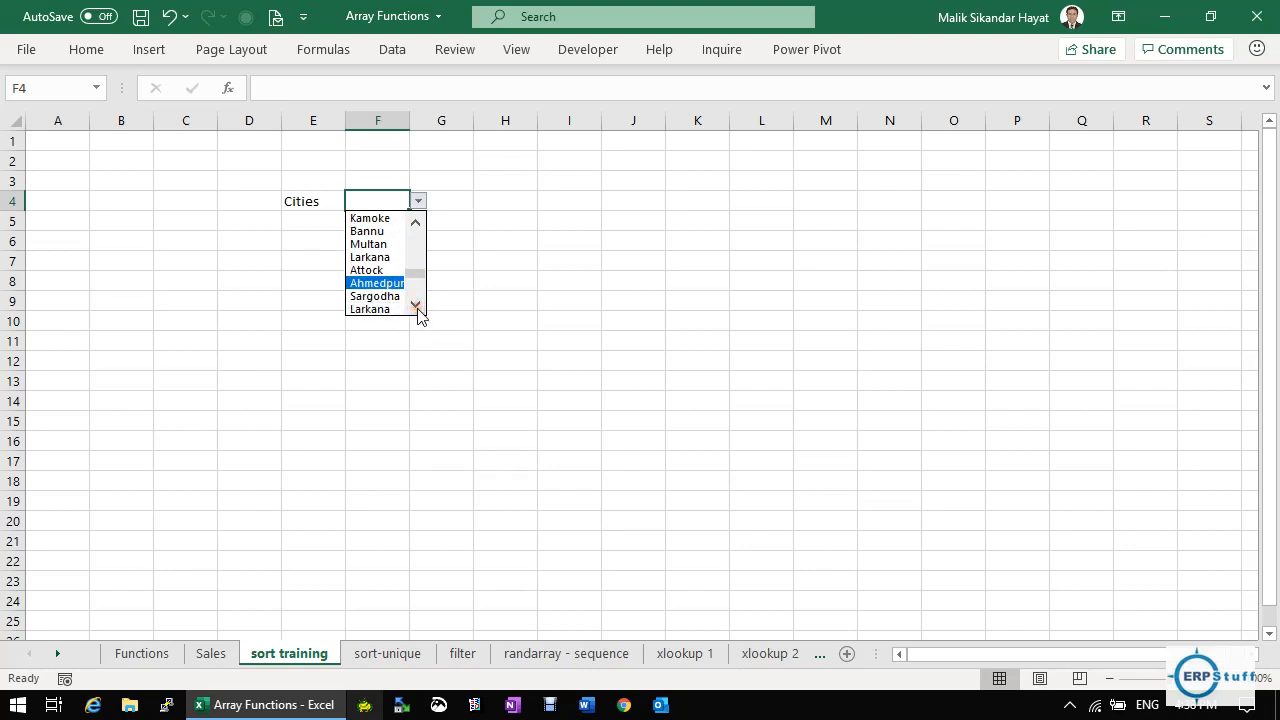
{"action": "left_click", "coordinate": [416, 307]}
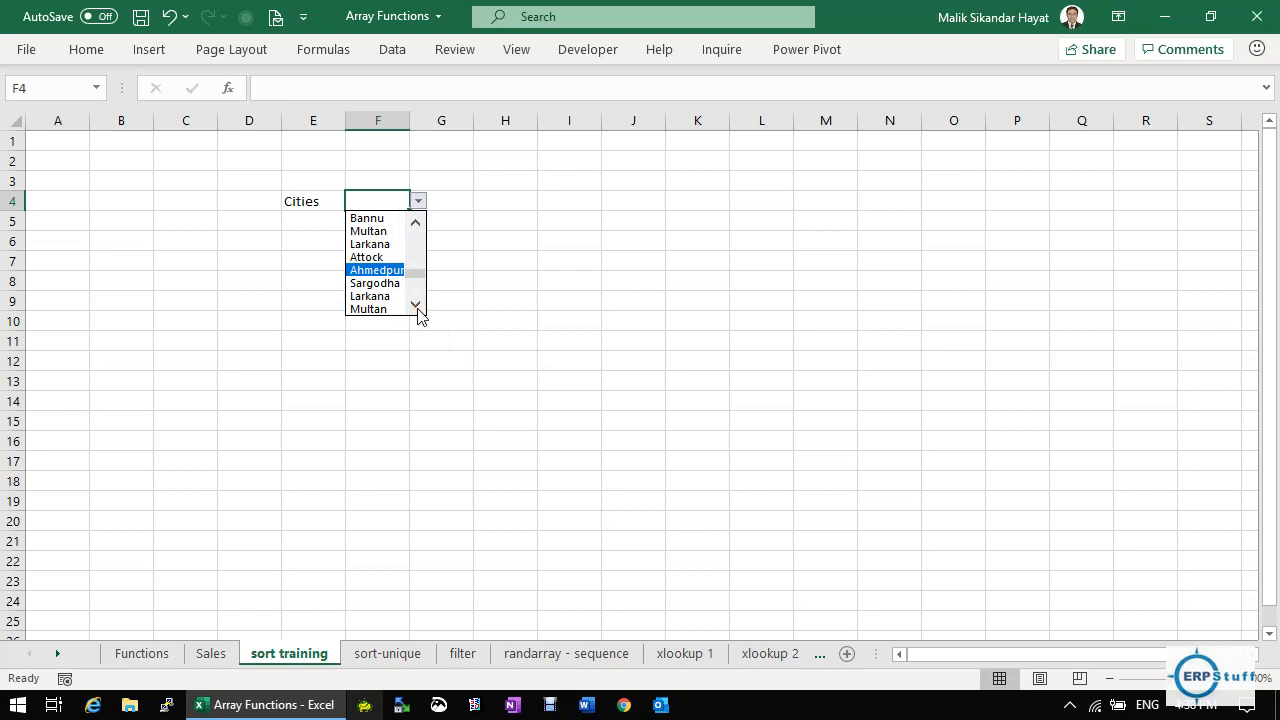
Check the source range in the data validation settings of cell F4 without changing it.
{"action": "left_click", "coordinate": [393, 52]}
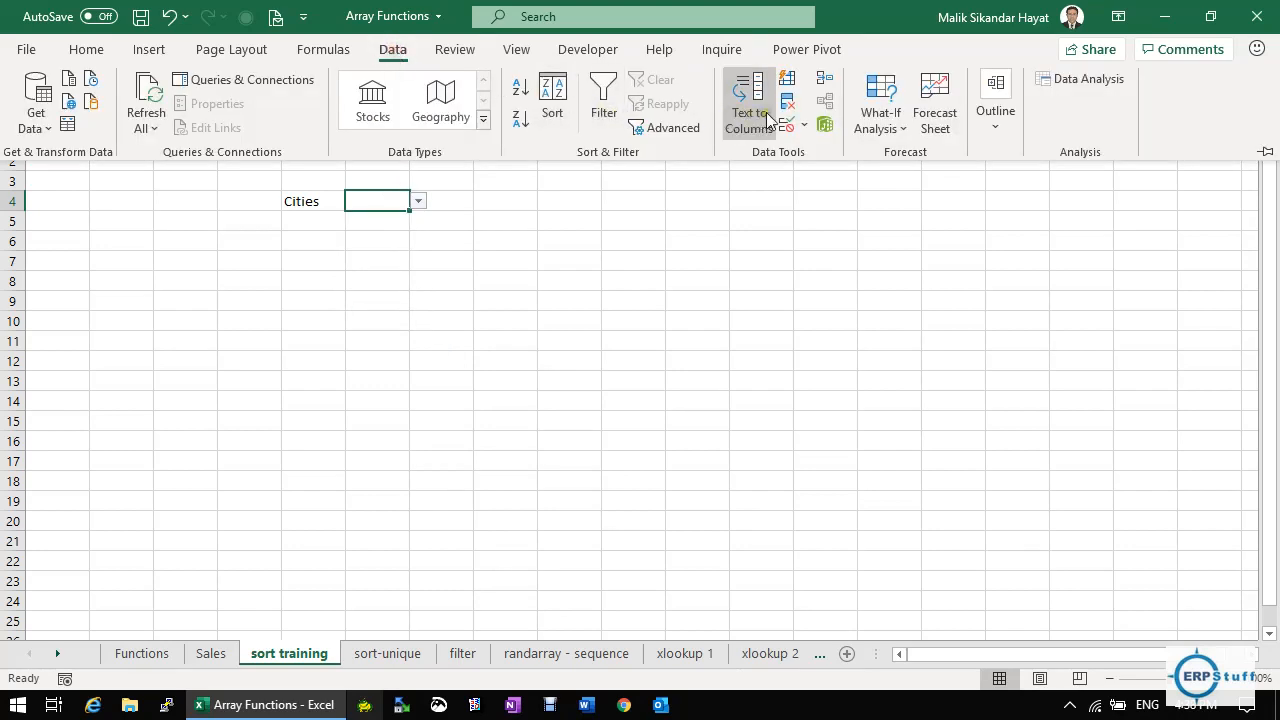
{"action": "left_click", "coordinate": [787, 118]}
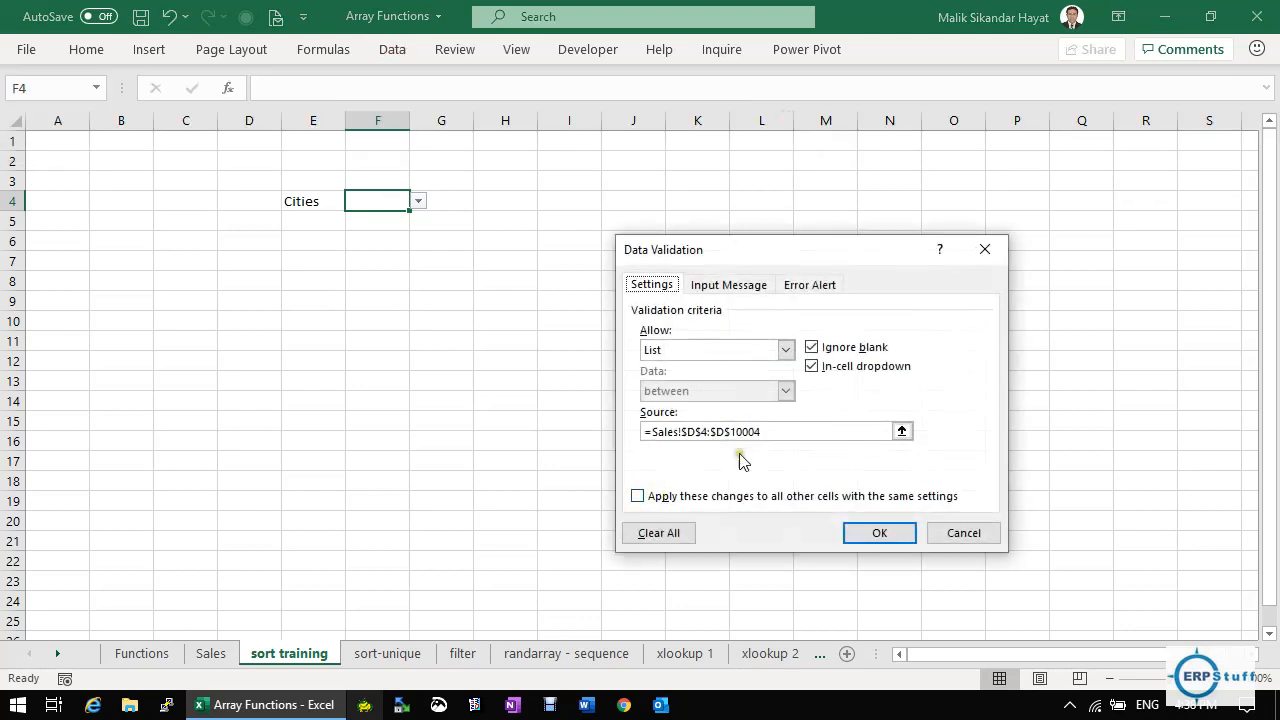
{"action": "left_click", "coordinate": [960, 533]}
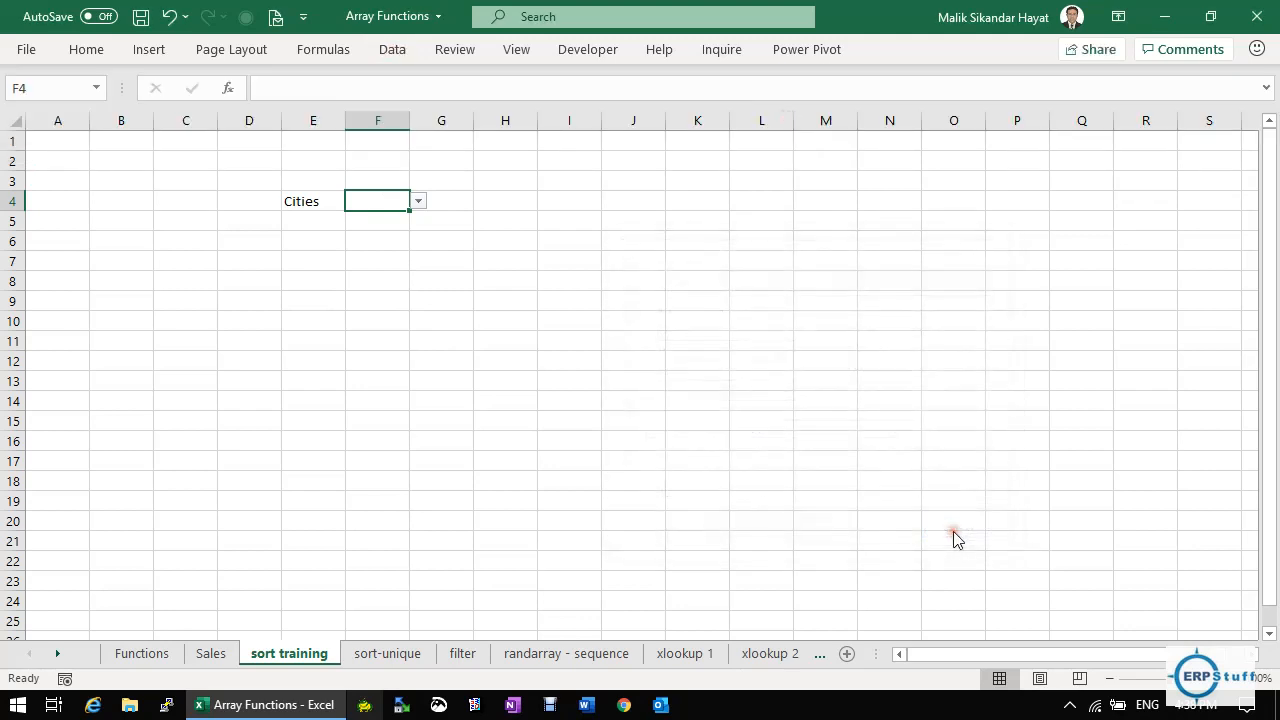
Enter the heading "City" in cell B4 of the sort training sheet.
{"action": "left_click", "coordinate": [122, 206]}
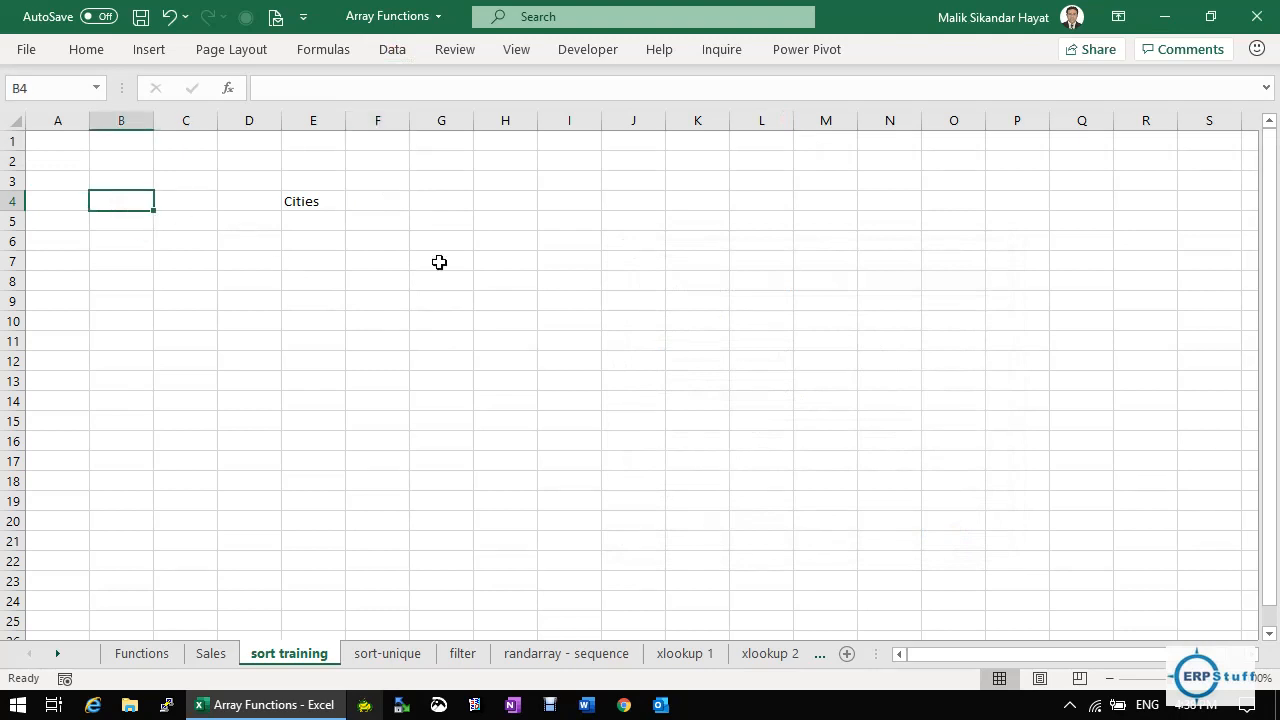
{"action": "type", "text": "City"}
{"action": "key", "text": "Return"}
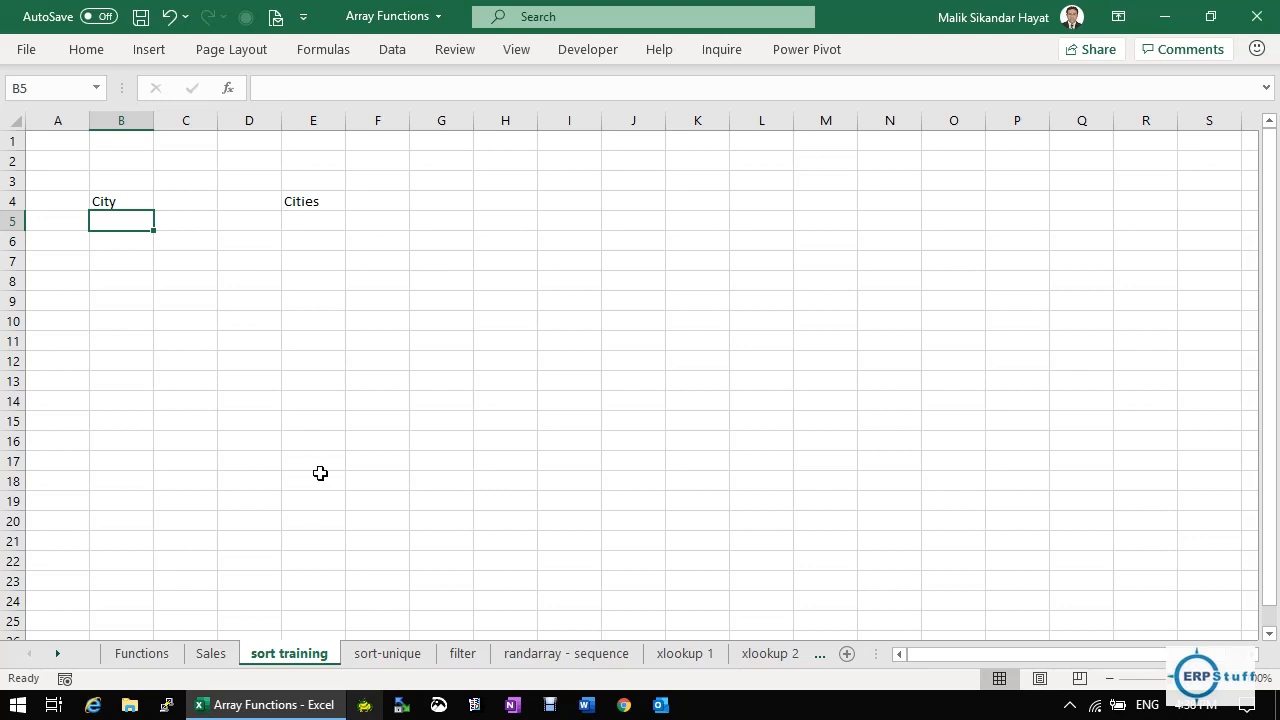
Enter =UNIQUE(Sales!D4:D10004) in cell B5 of the sort training sheet and fit column B's width to the city names.
{"action": "left_click", "coordinate": [169, 652]}
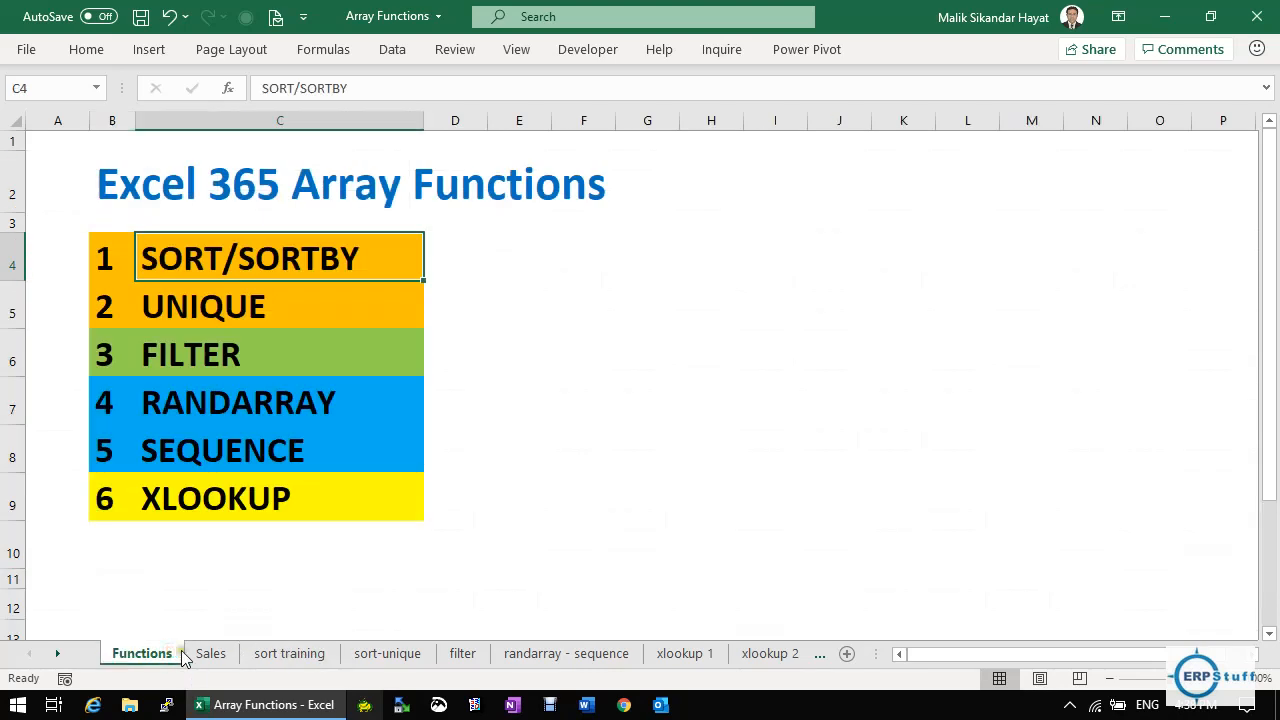
{"action": "left_click", "coordinate": [302, 656]}
{"action": "type", "text": "uni"}
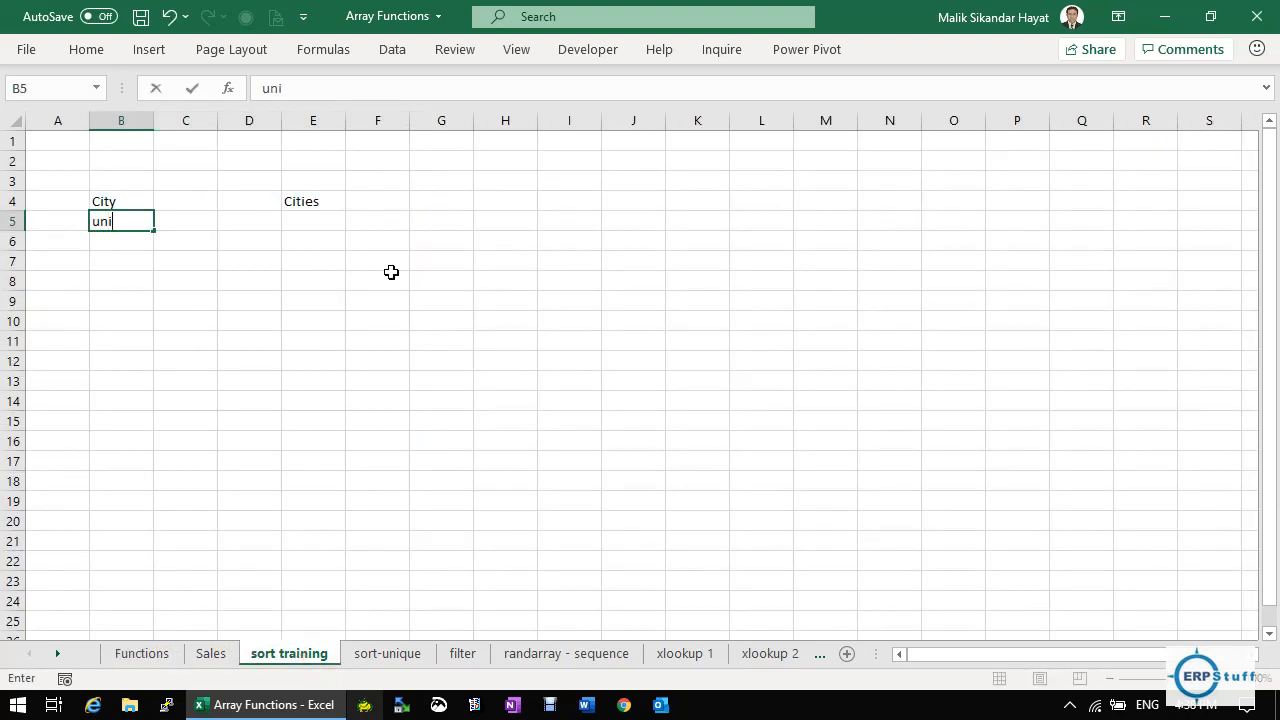
{"action": "type", "text": "=uni"}
{"action": "key", "text": "Down"}
{"action": "key", "text": "Down"}
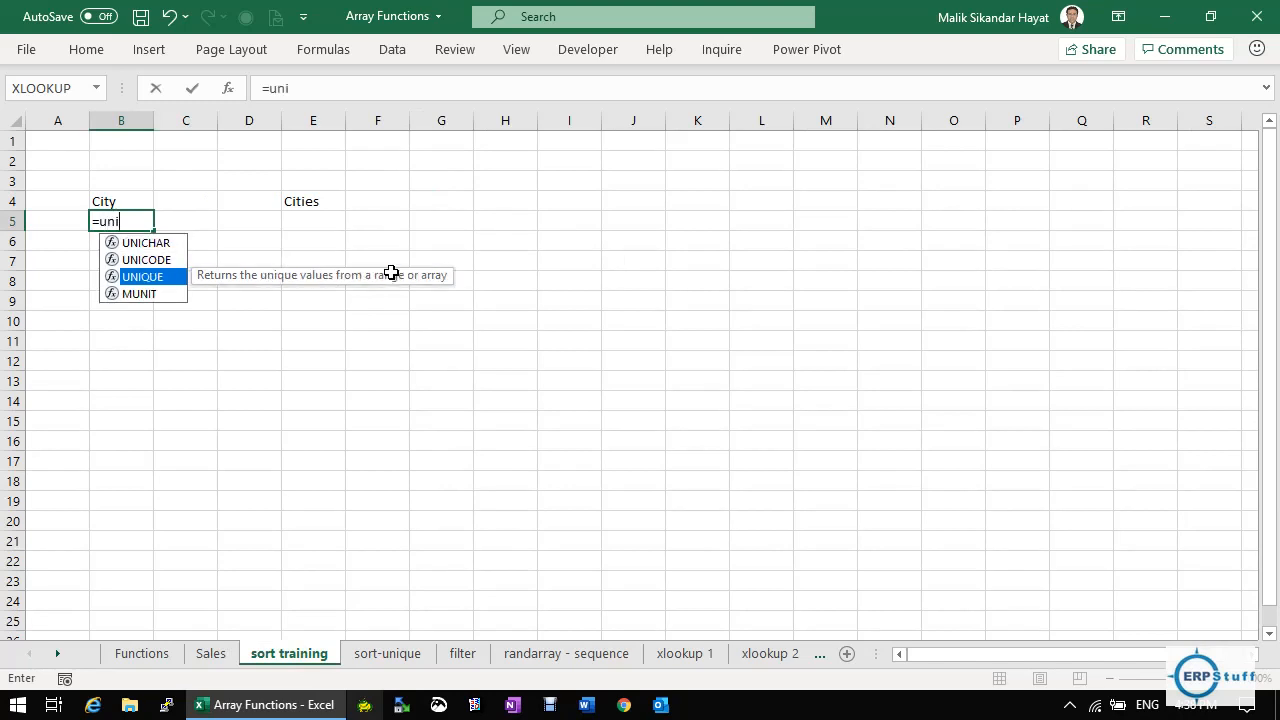
{"action": "key", "text": "Tab"}
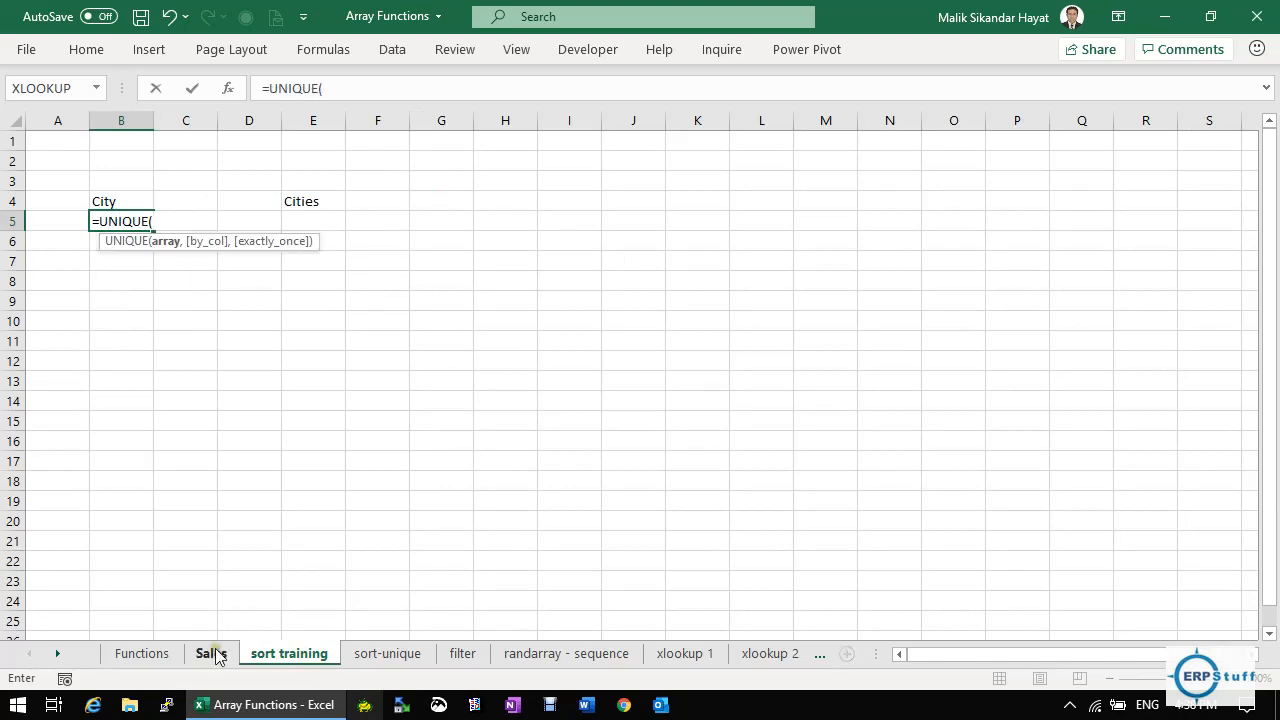
{"action": "left_click", "coordinate": [212, 653]}
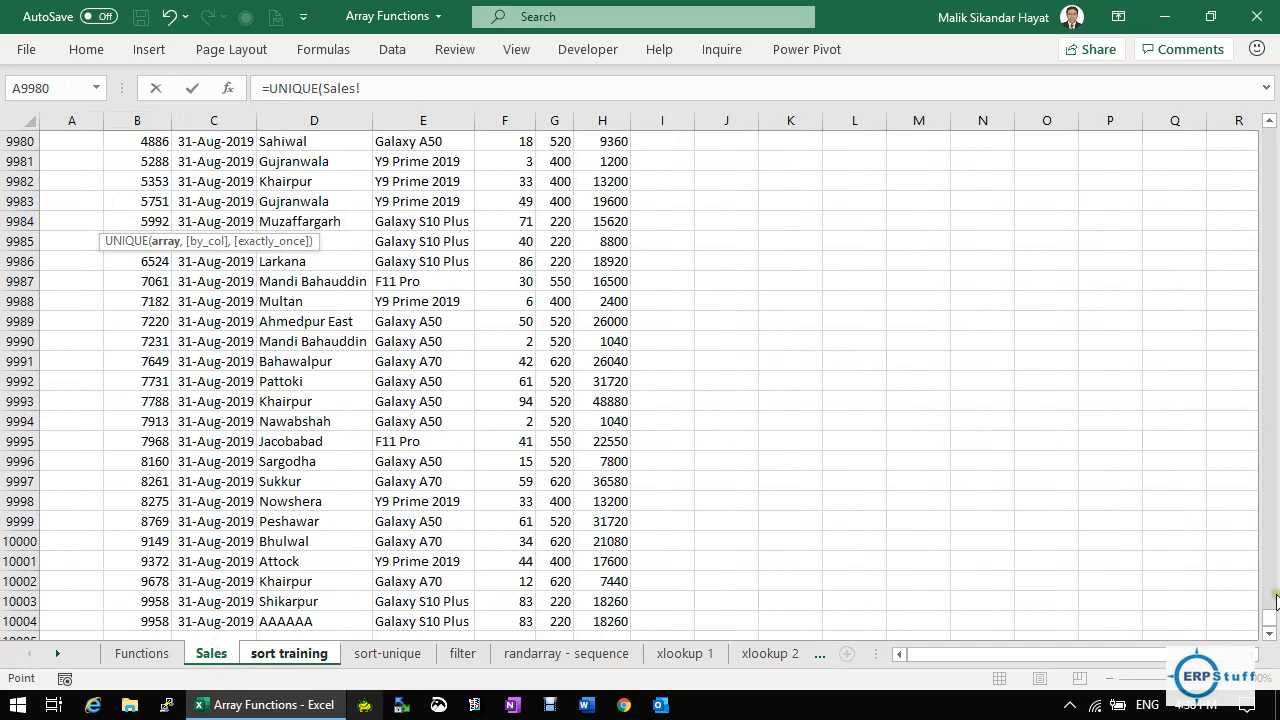
{"action": "left_click_drag", "start_coordinate": [1270, 615], "coordinate": [1268, 122]}
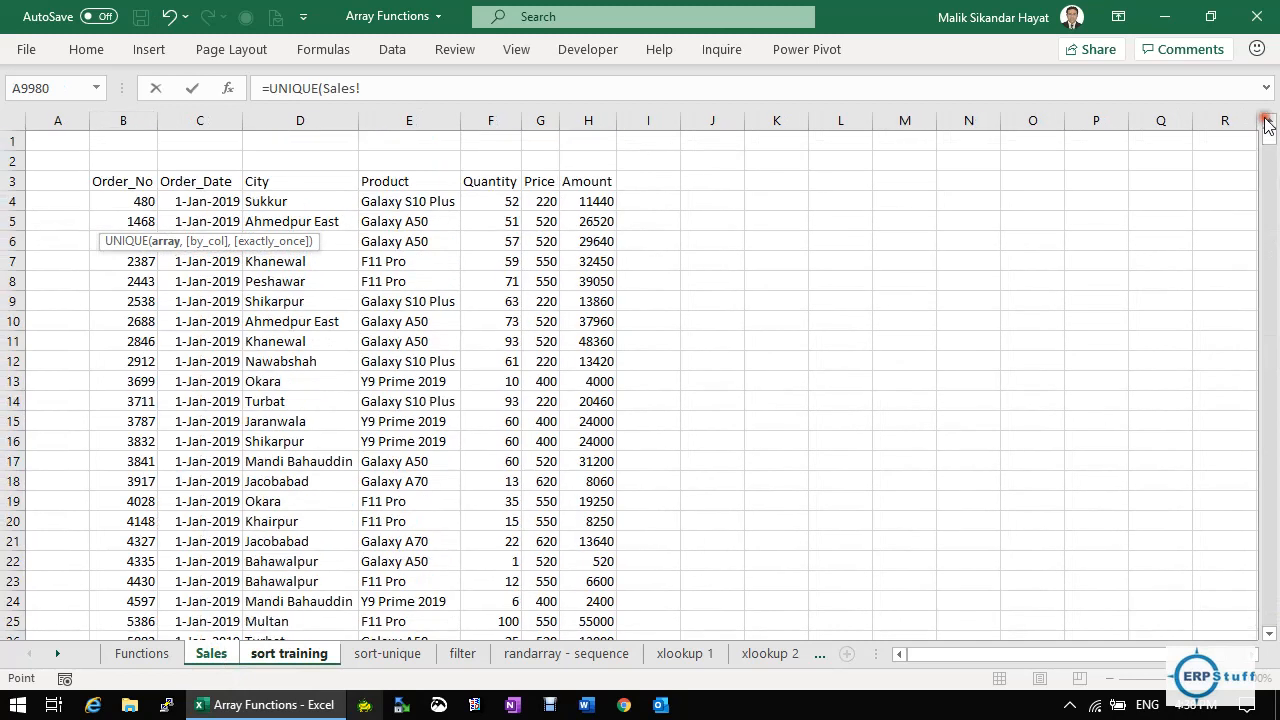
{"action": "left_click", "coordinate": [325, 208]}
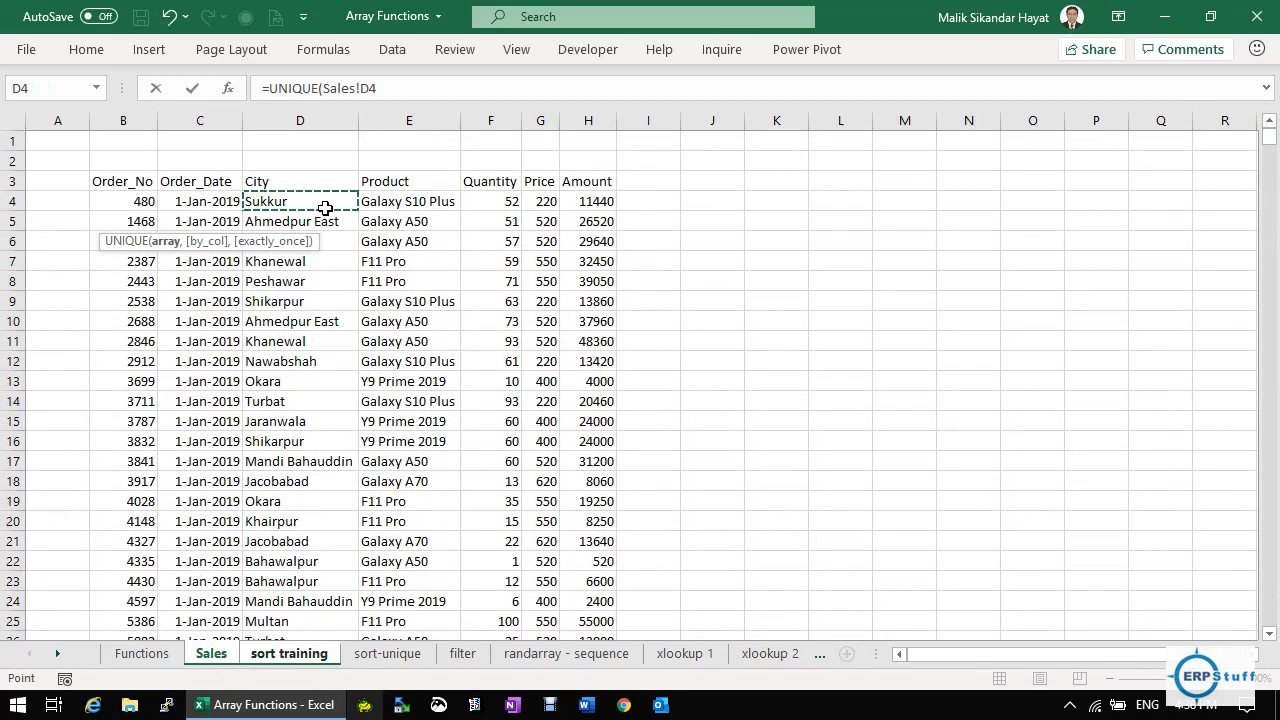
{"action": "key", "text": "ctrl+shift+Down"}
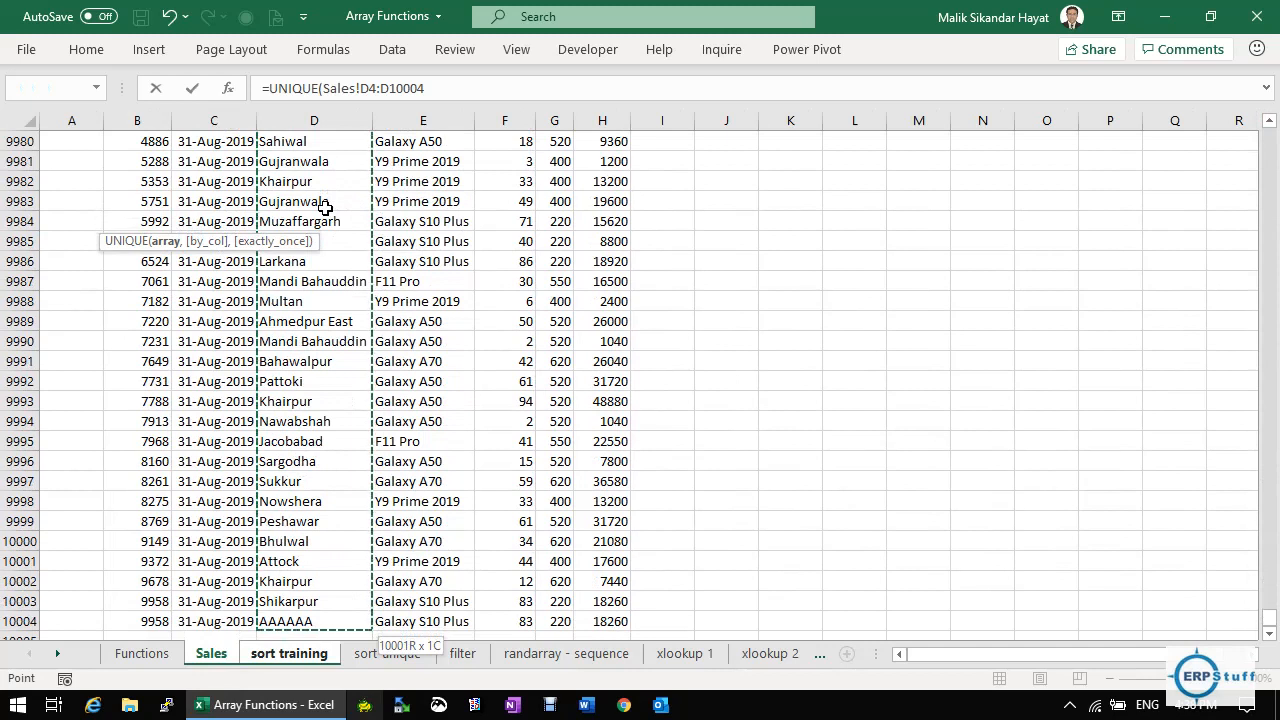
{"action": "type", "text": ")"}
{"action": "key", "text": "Return"}
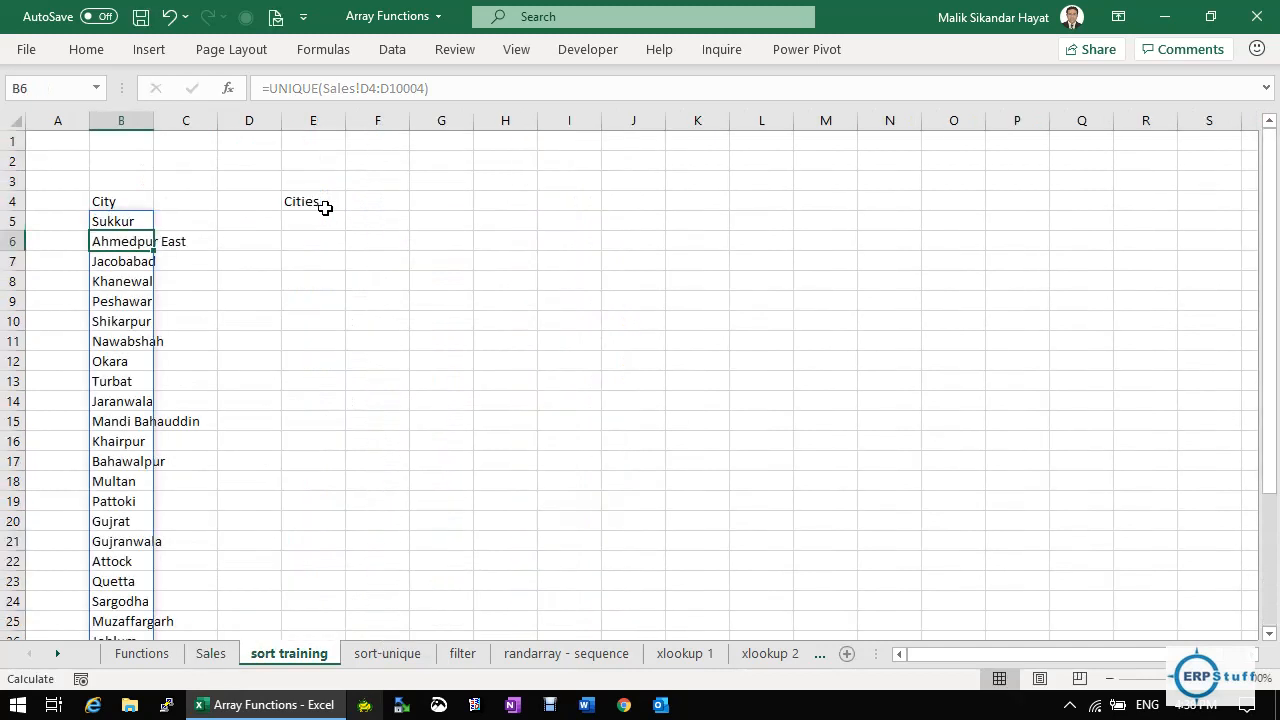
{"action": "double_click", "coordinate": [153, 120]}
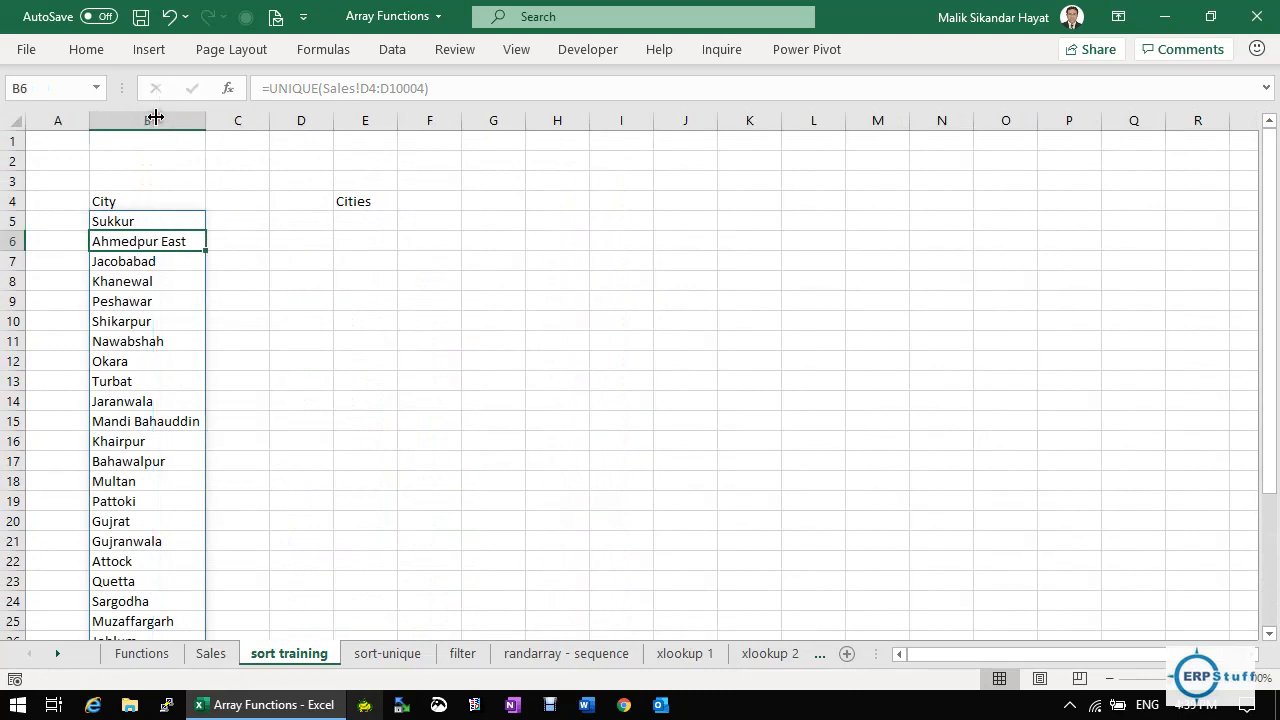
Wrap the formula in cell B5 in the SORT function, making it =SORT(UNIQUE(Sales!D4:D10004)).
{"action": "left_click", "coordinate": [153, 223]}
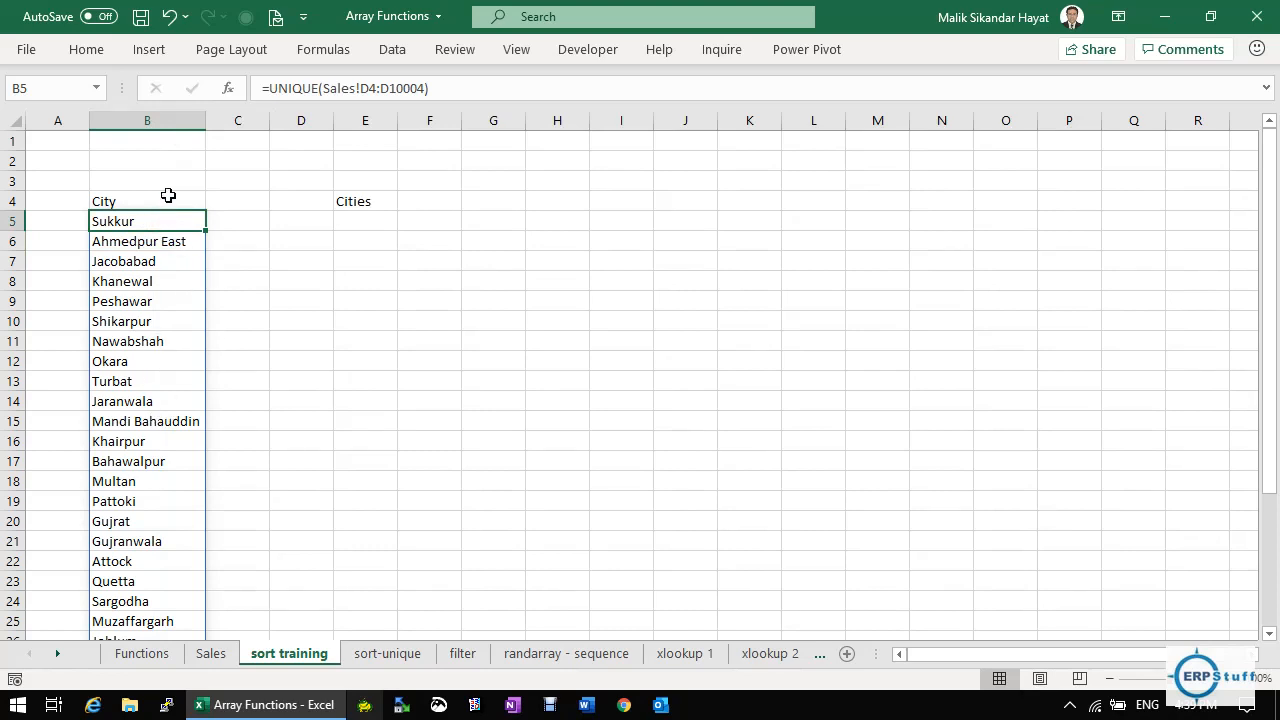
{"action": "left_click", "coordinate": [266, 88]}
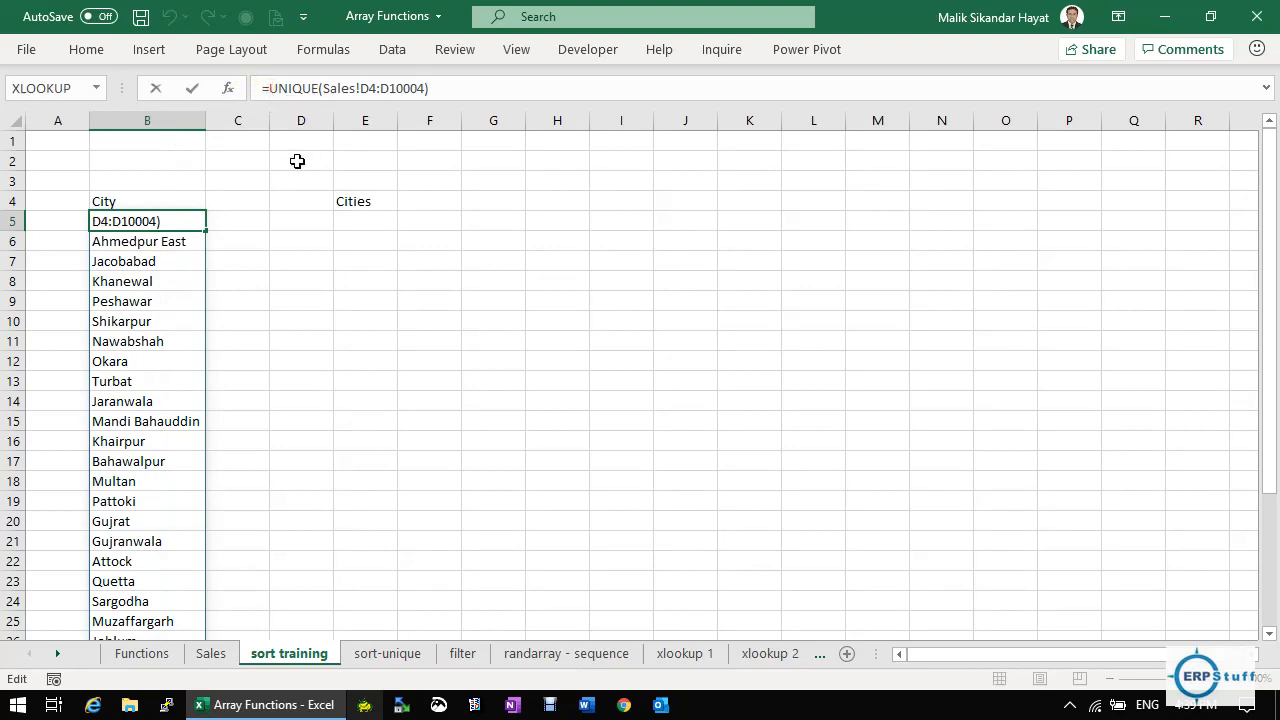
{"action": "type", "text": "sort("}
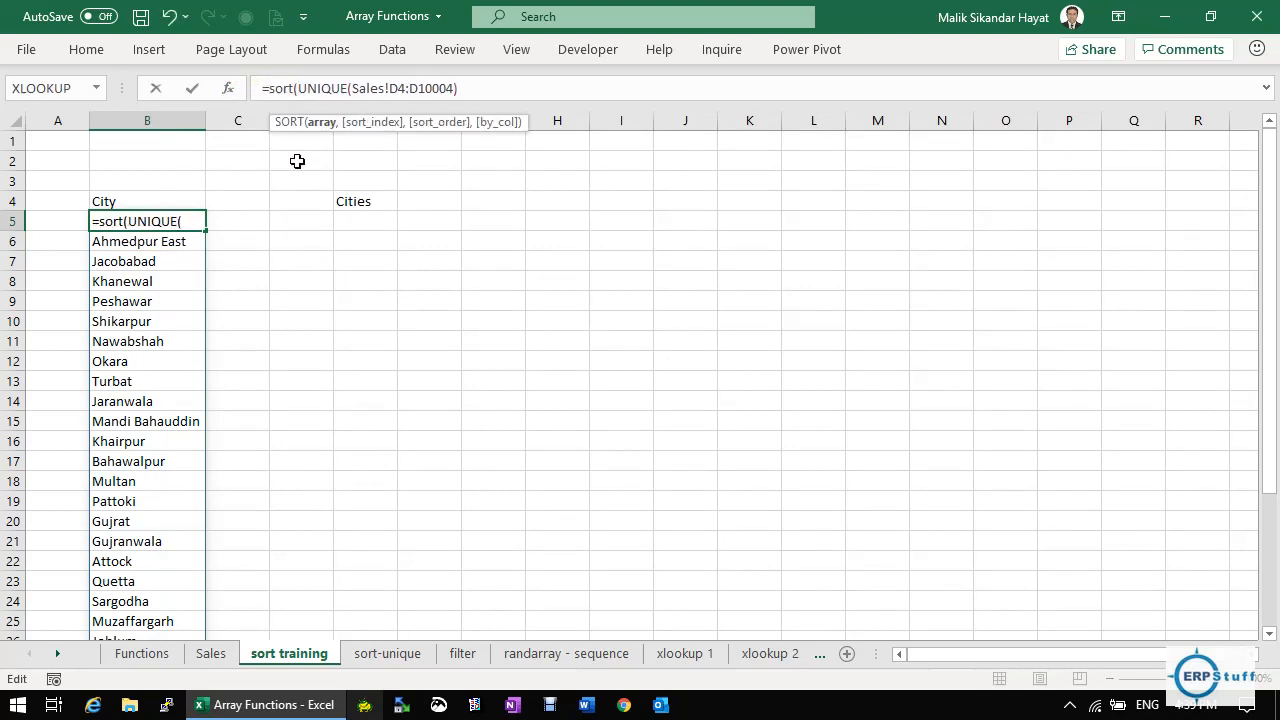
{"action": "key", "text": "Right"}
{"action": "key", "text": "Right"}
{"action": "key", "text": "Right"}
{"action": "key", "text": "Right"}
{"action": "key", "text": "Right"}
{"action": "key", "text": "Right"}
{"action": "key", "text": "Right"}
{"action": "key", "text": "Right"}
{"action": "key", "text": "Right"}
{"action": "key", "text": "Right"}
{"action": "key", "text": "Right"}
{"action": "key", "text": "Right"}
{"action": "key", "text": "Right"}
{"action": "key", "text": "Right"}
{"action": "key", "text": "Right"}
{"action": "key", "text": "Right"}
{"action": "key", "text": "Right"}
{"action": "key", "text": "Right"}
{"action": "key", "text": "Right"}
{"action": "key", "text": "Right"}
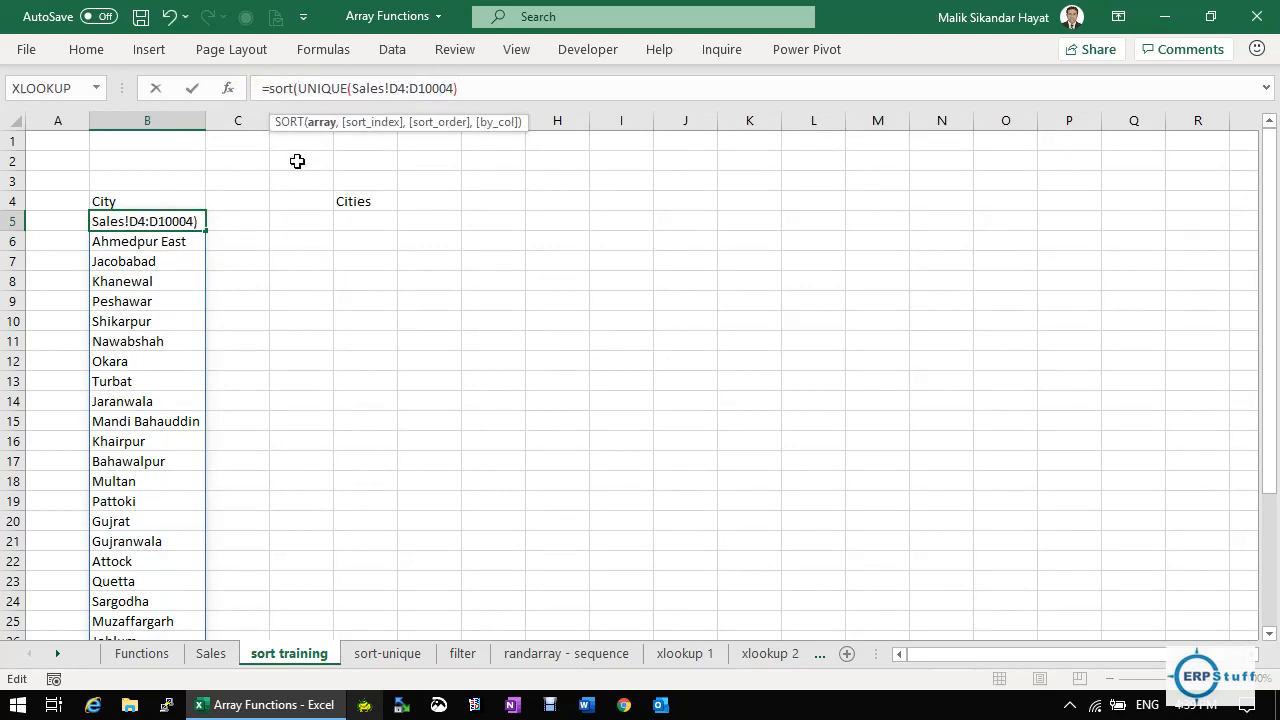
{"action": "type", "text": ")"}
{"action": "key", "text": "Return"}
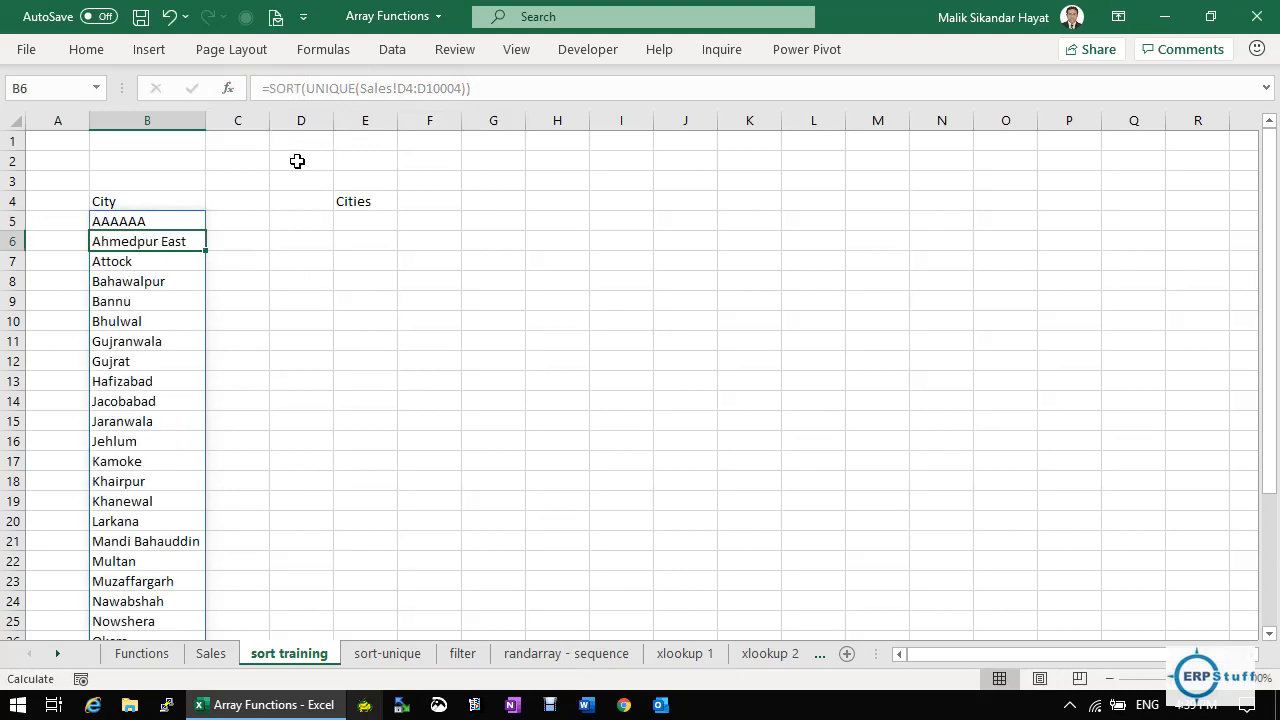
{"action": "key", "text": "Up"}
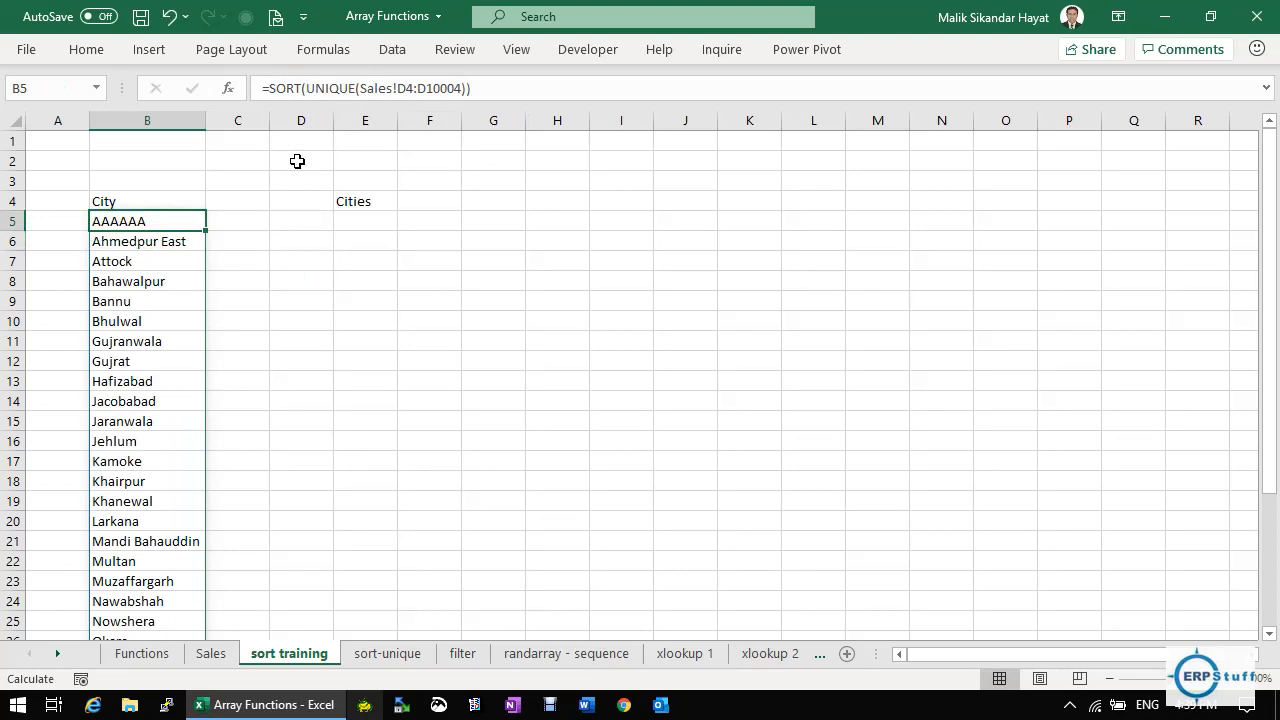
{"action": "left_click", "coordinate": [366, 201]}
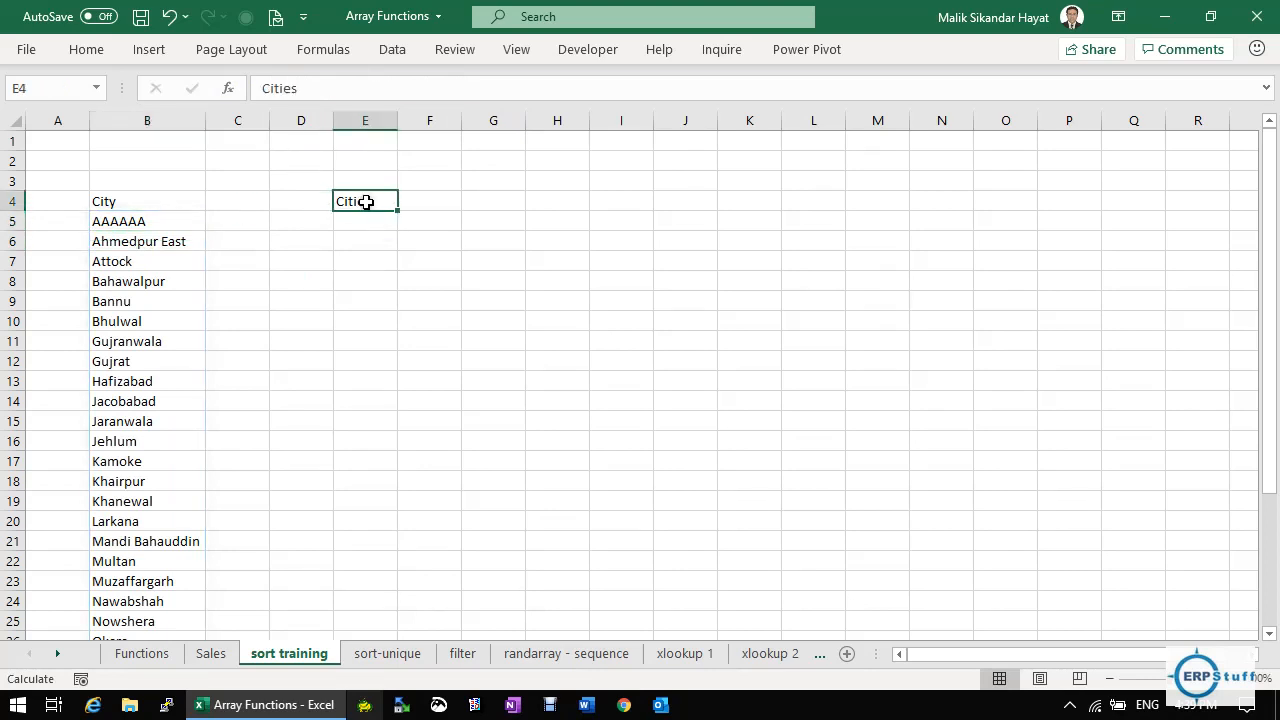
{"action": "left_click", "coordinate": [397, 49]}
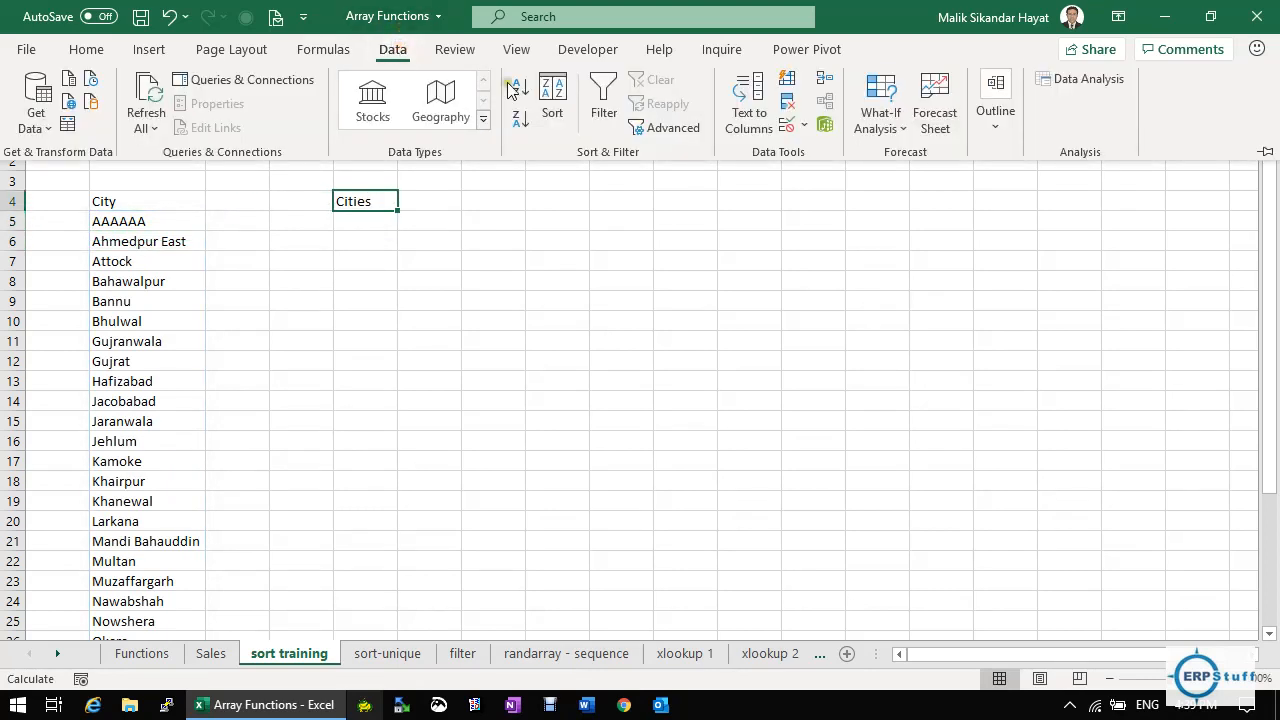
{"action": "left_click", "coordinate": [789, 131]}
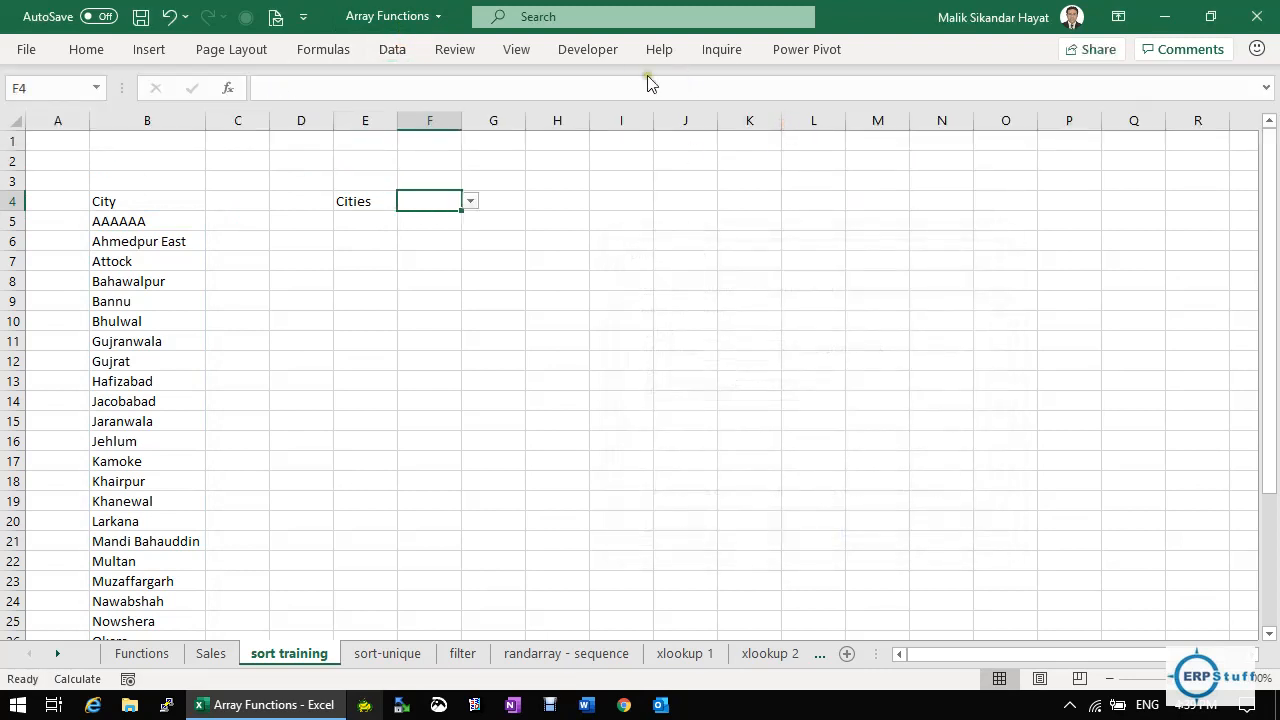
Replace the list validation source of cell F4 with the sorted city range =$B$5:$B$34 on the sort training sheet.
{"action": "left_click", "coordinate": [406, 51]}
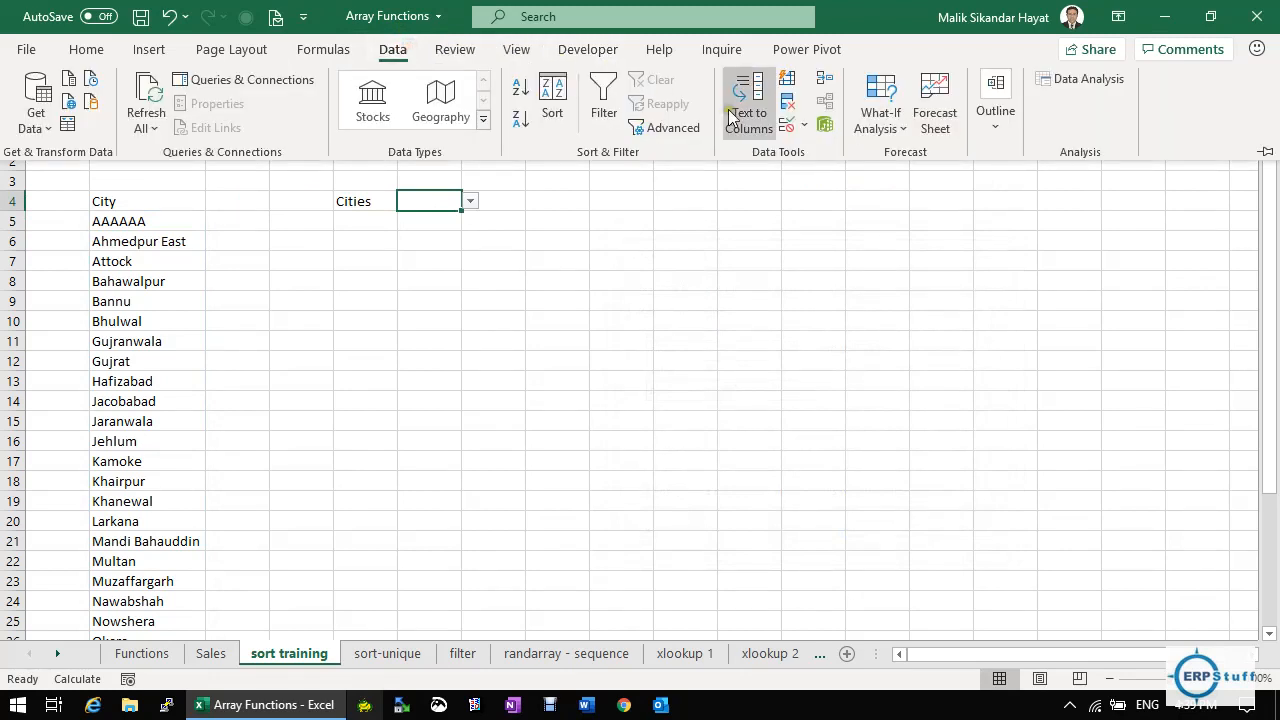
{"action": "left_click", "coordinate": [788, 130]}
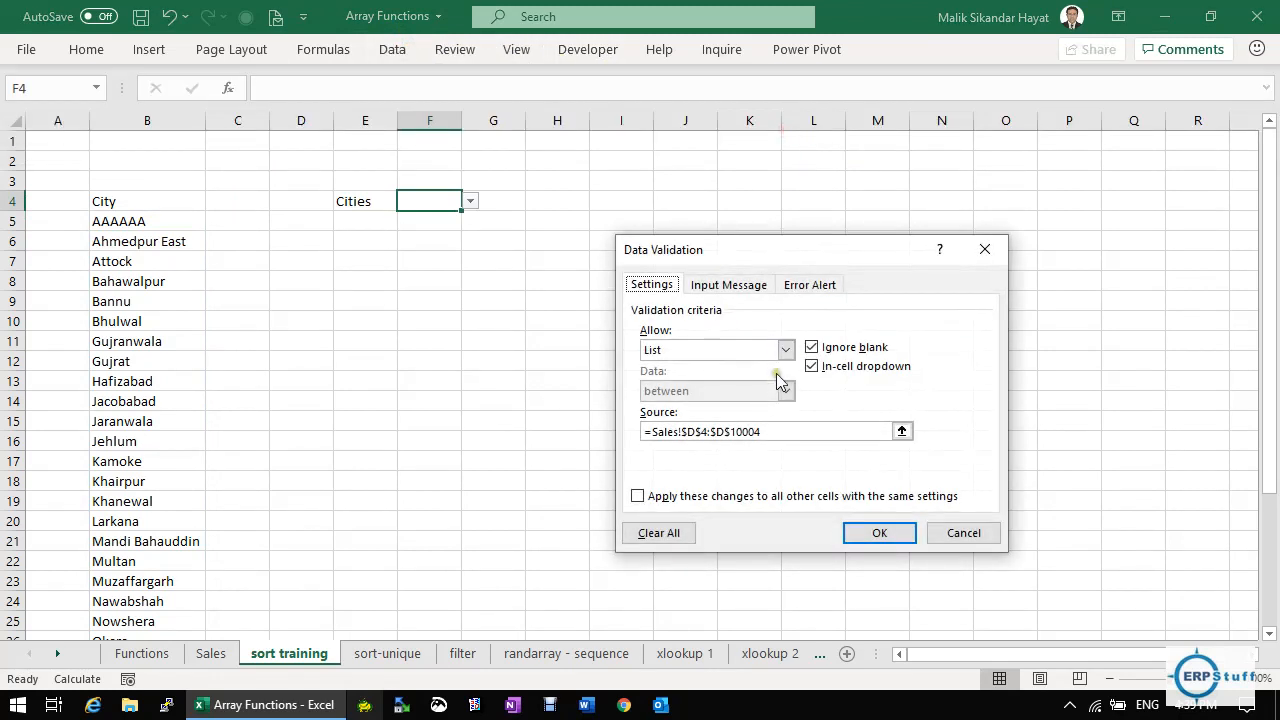
{"action": "left_click_drag", "start_coordinate": [846, 428], "coordinate": [626, 436]}
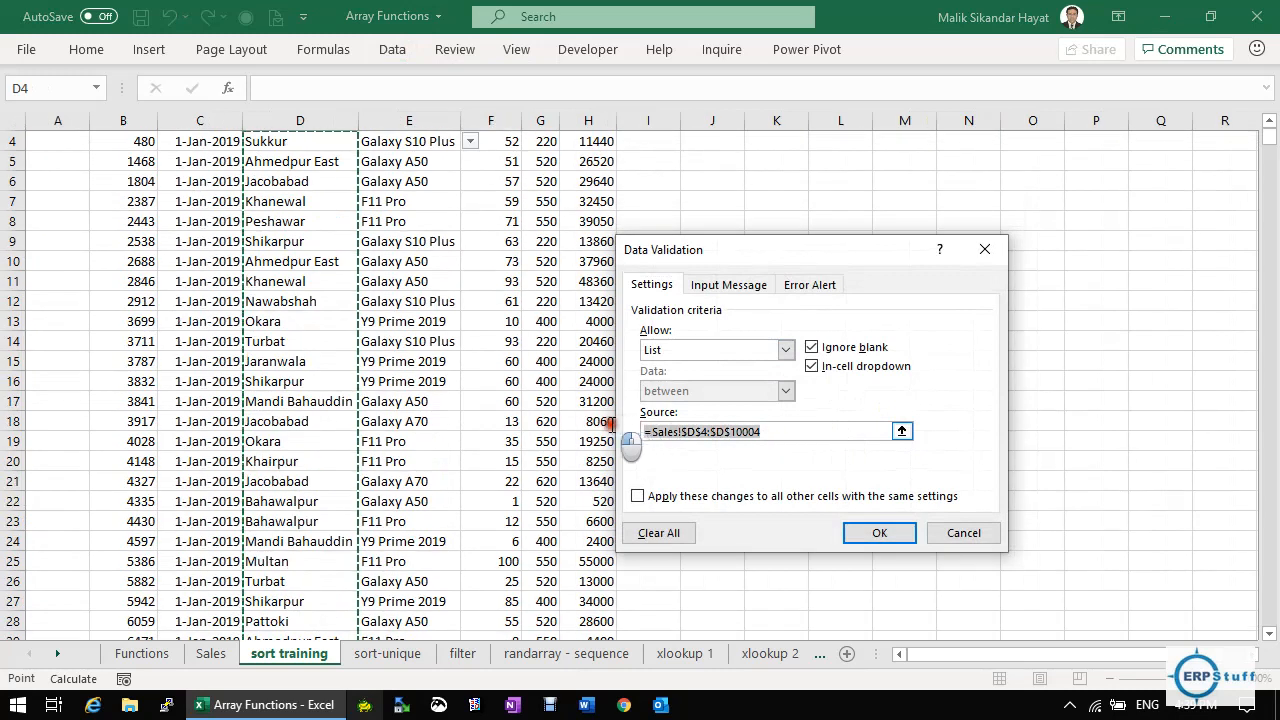
{"action": "key", "text": "BackSpace"}
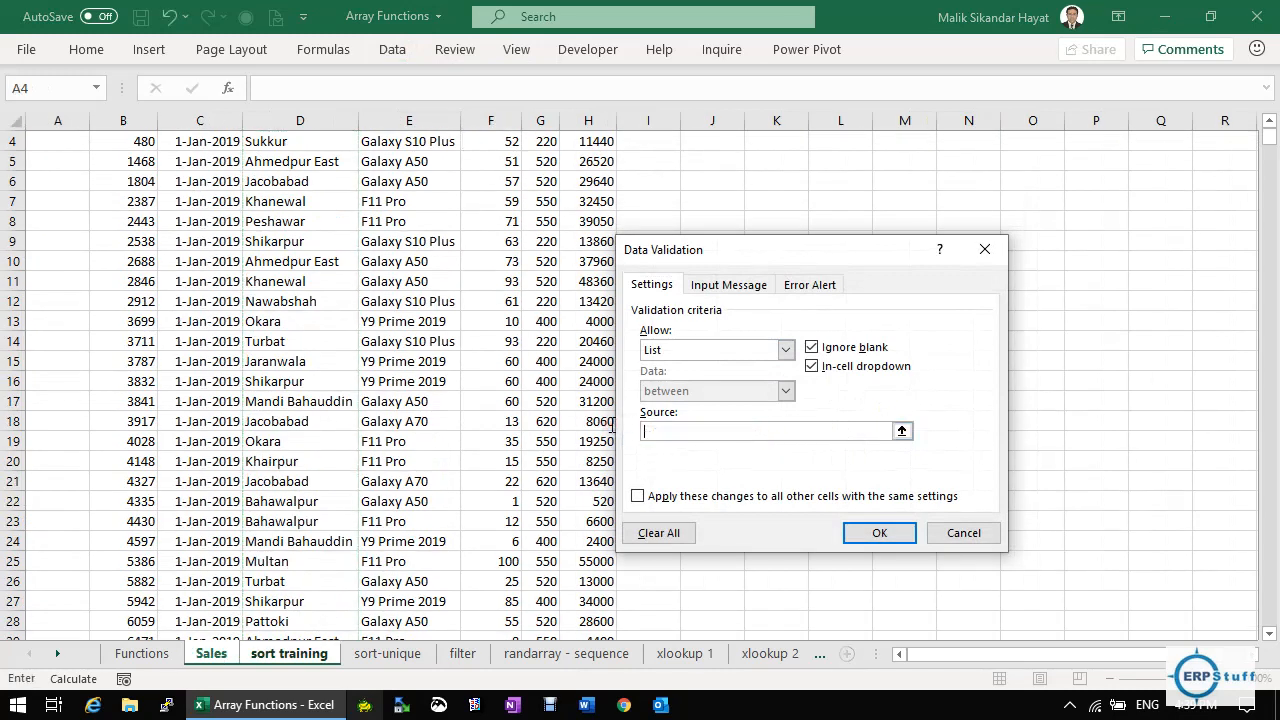
{"action": "left_click", "coordinate": [901, 430]}
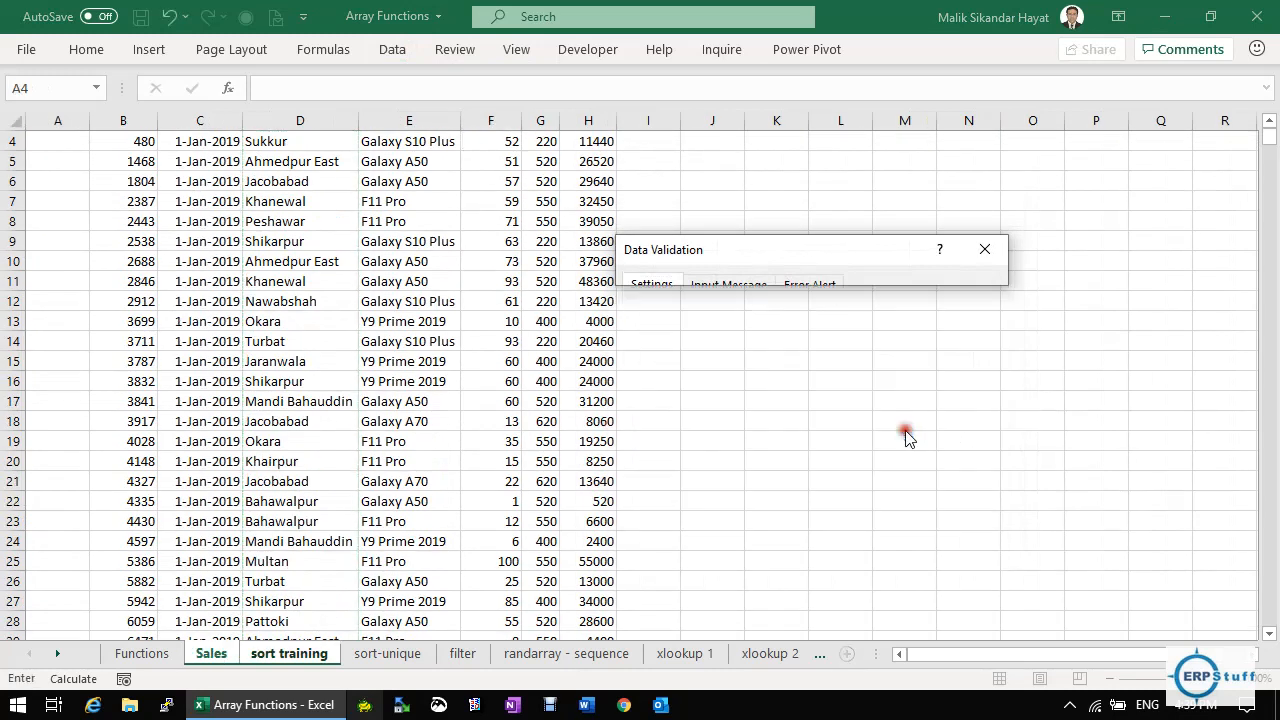
{"action": "left_click", "coordinate": [298, 660]}
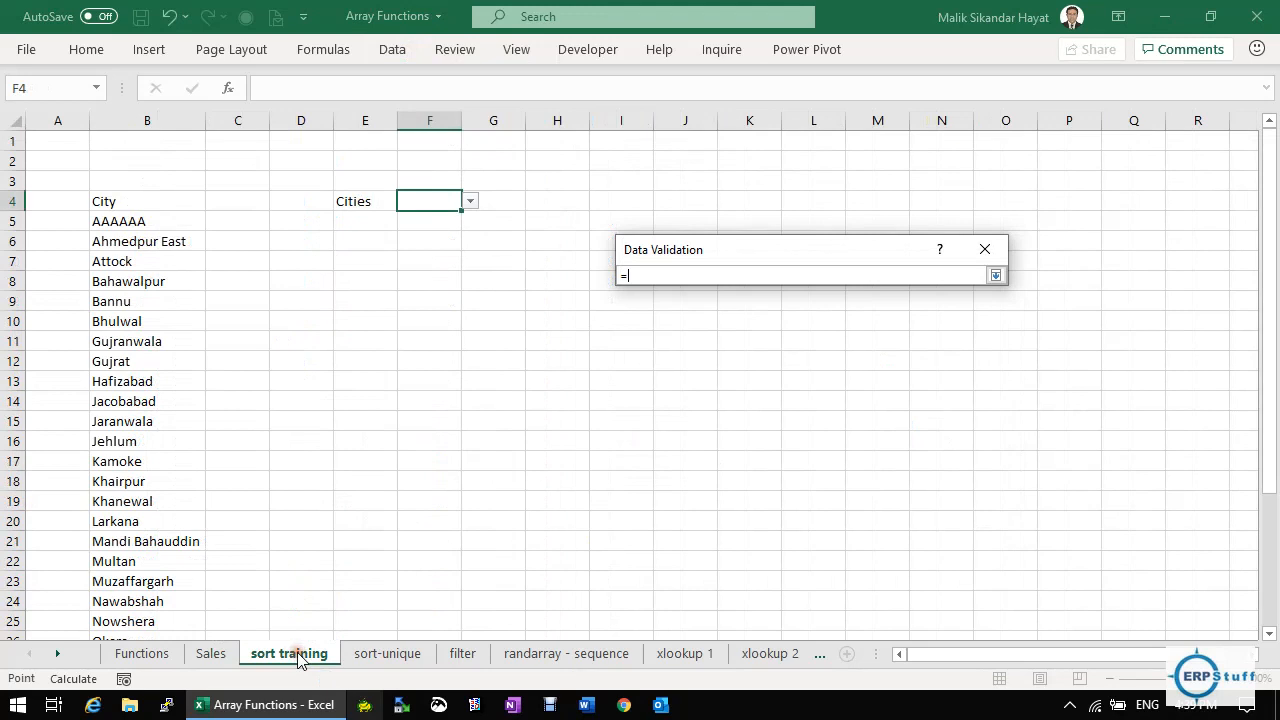
{"action": "left_click", "coordinate": [141, 222]}
{"action": "key", "text": "ctrl+shift+Down"}
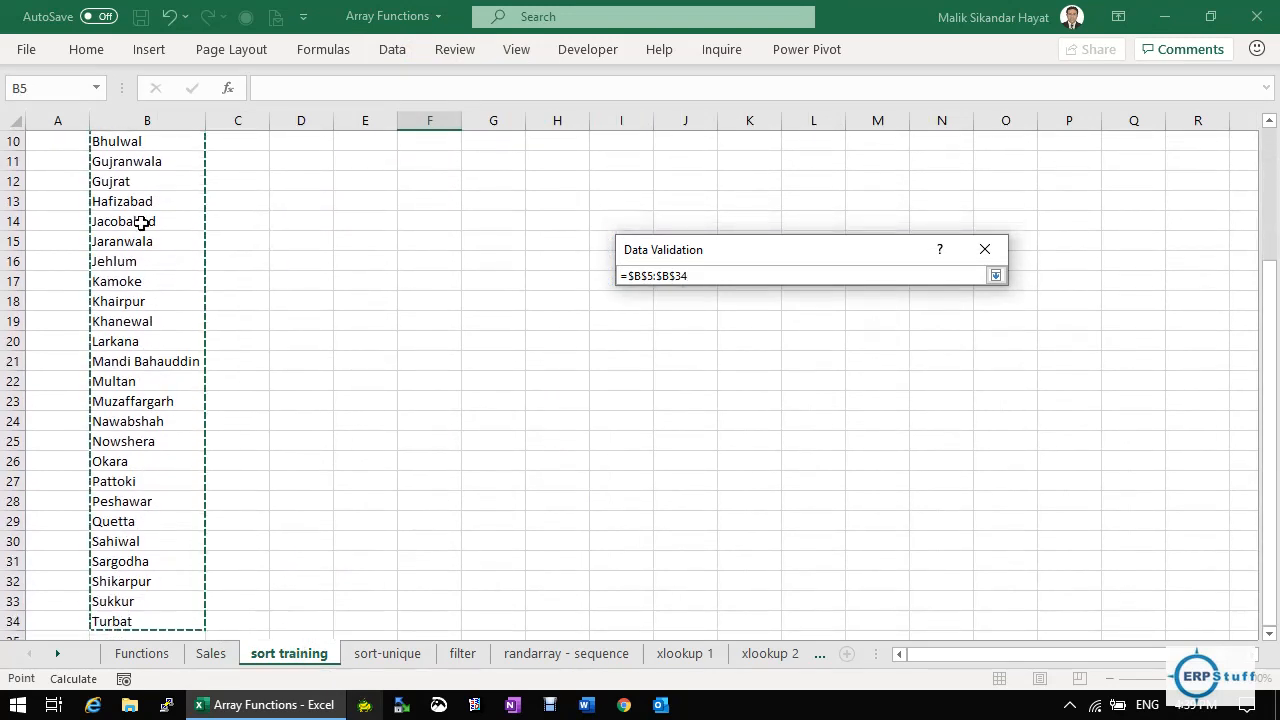
{"action": "left_click", "coordinate": [997, 277]}
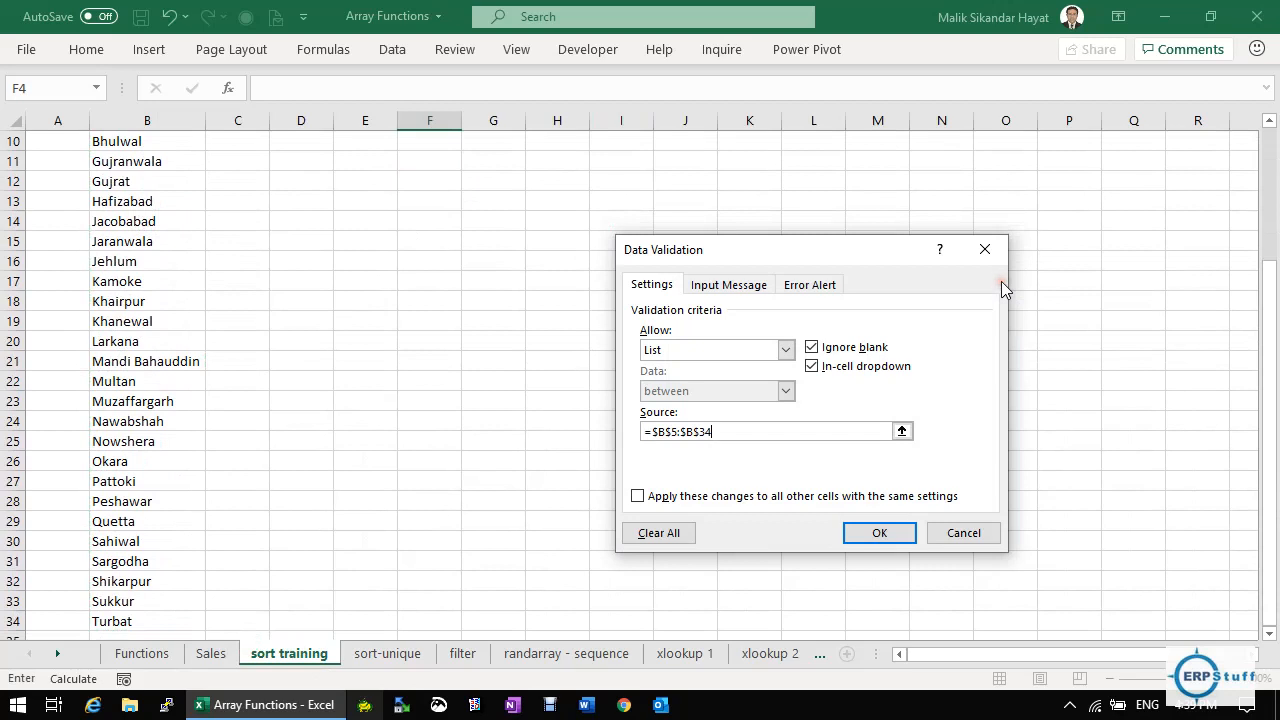
{"action": "left_click", "coordinate": [878, 533]}
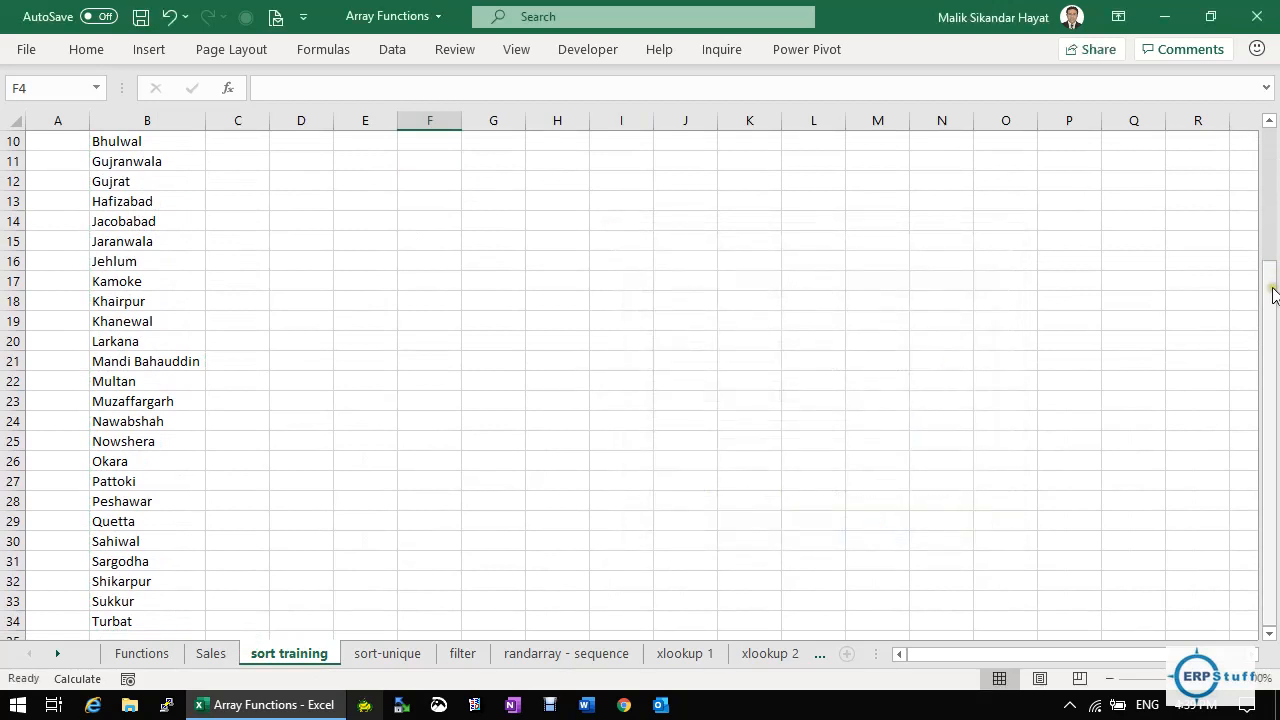
Look through the city choices offered in cell F4's dropdown.
{"action": "left_click_drag", "start_coordinate": [1274, 293], "coordinate": [1274, 284]}
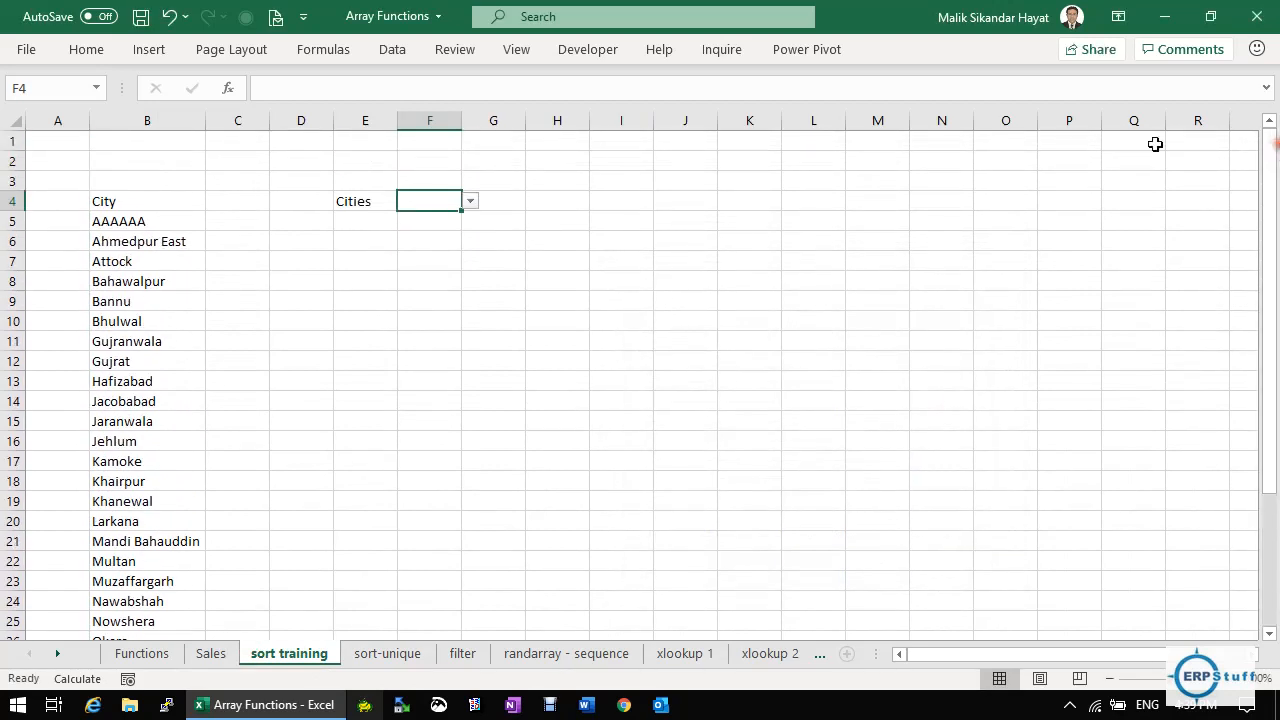
{"action": "left_click", "coordinate": [470, 202]}
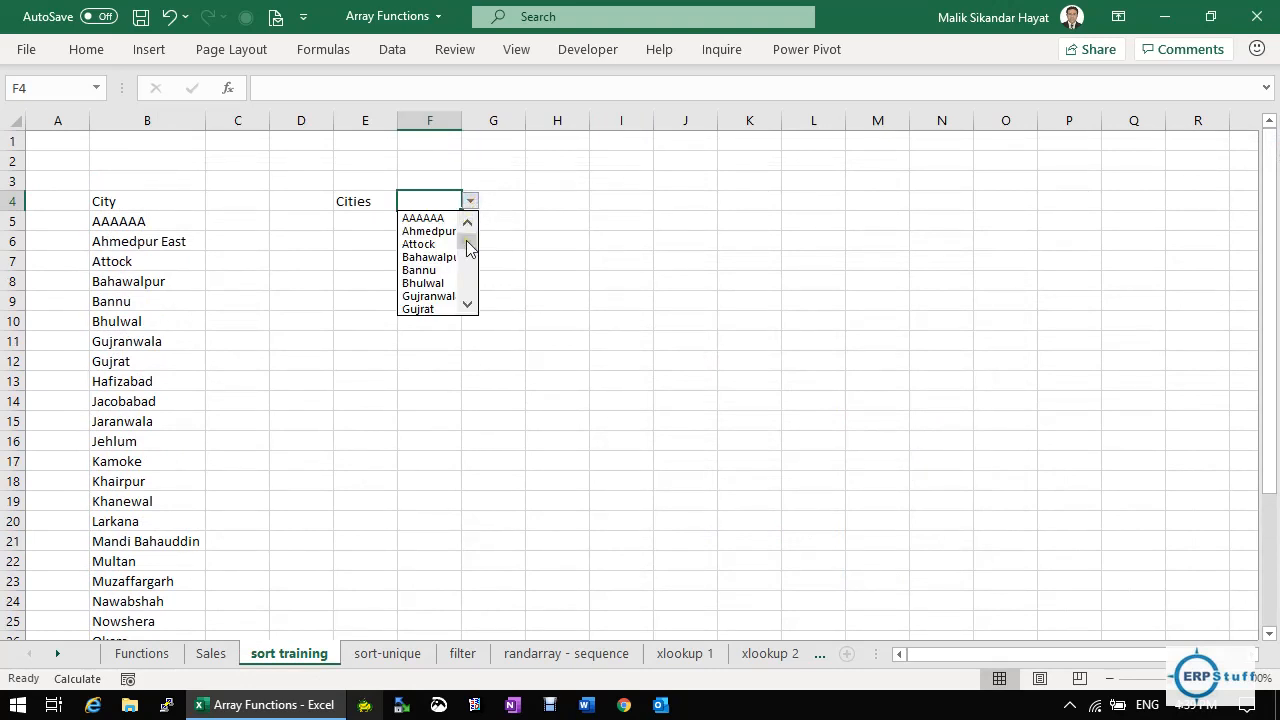
{"action": "mouse_move", "coordinate": [470, 248]}
{"action": "left_mouse_down"}
{"action": "mouse_move", "coordinate": [470, 298]}
{"action": "mouse_move", "coordinate": [473, 224]}
{"action": "left_mouse_up"}
{"action": "left_click", "coordinate": [163, 119]}
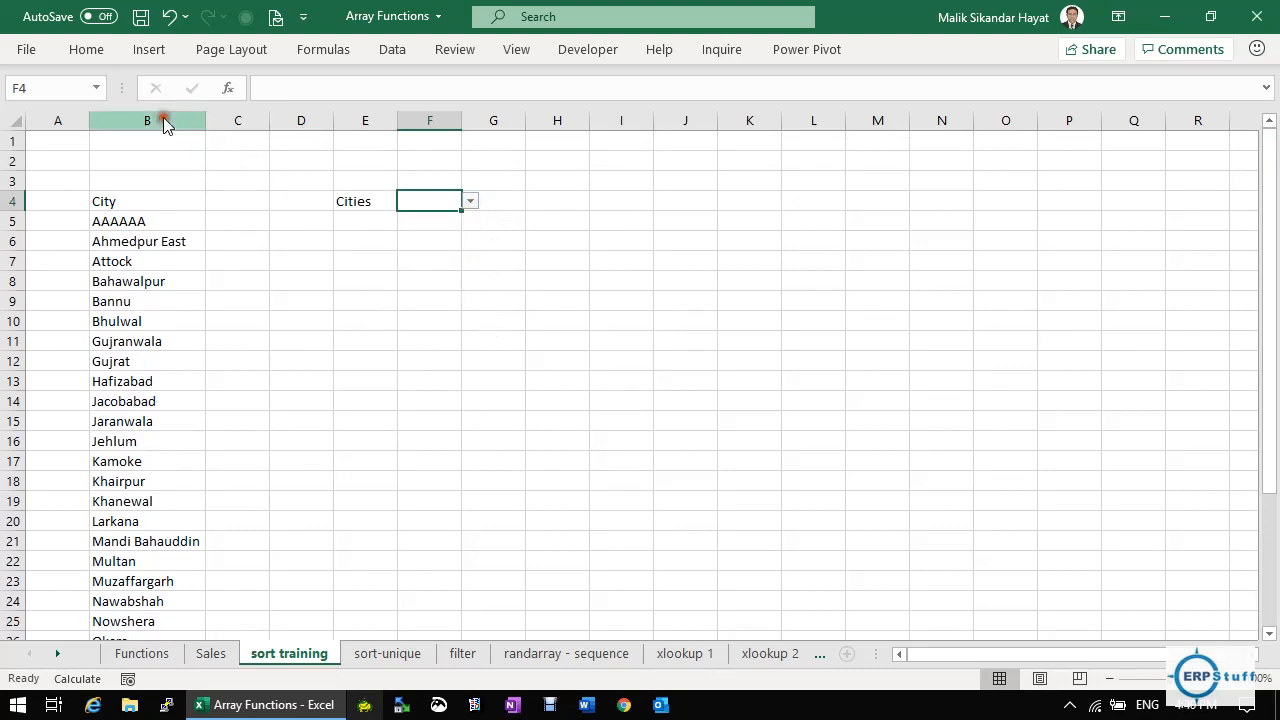
{"action": "left_click", "coordinate": [163, 119]}
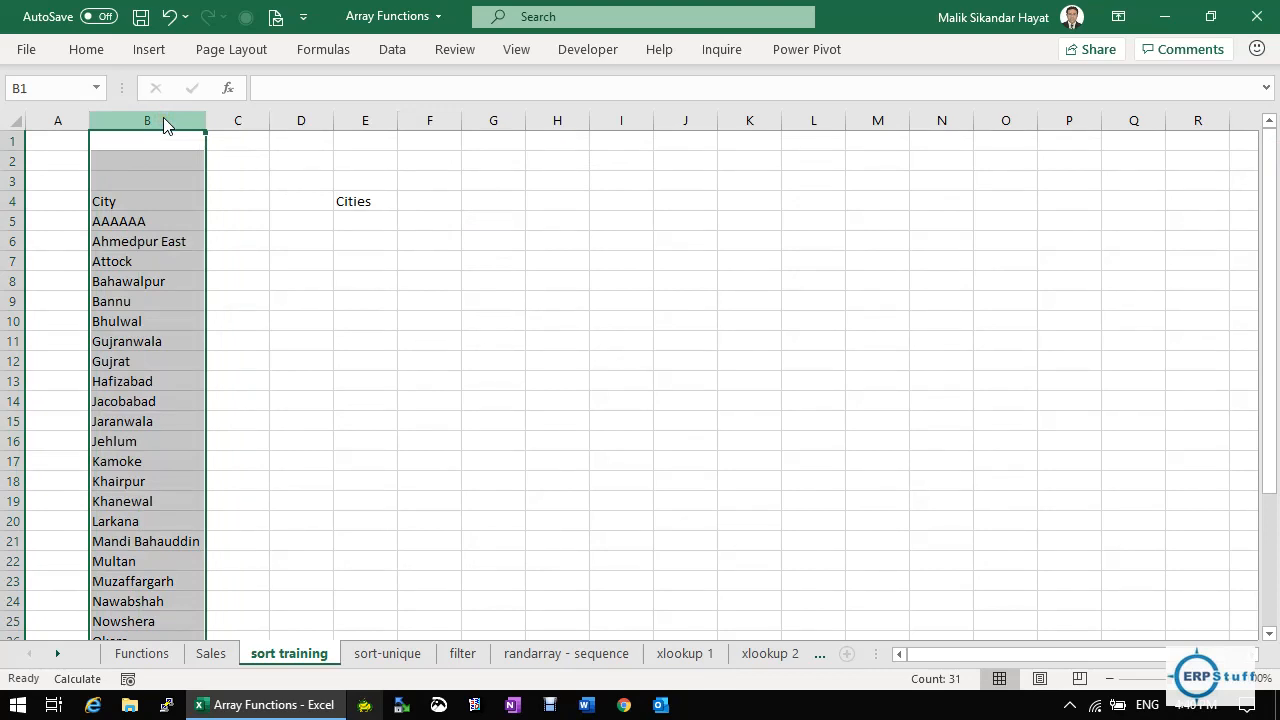
{"action": "left_click", "coordinate": [178, 238]}
{"action": "left_click", "coordinate": [163, 222]}
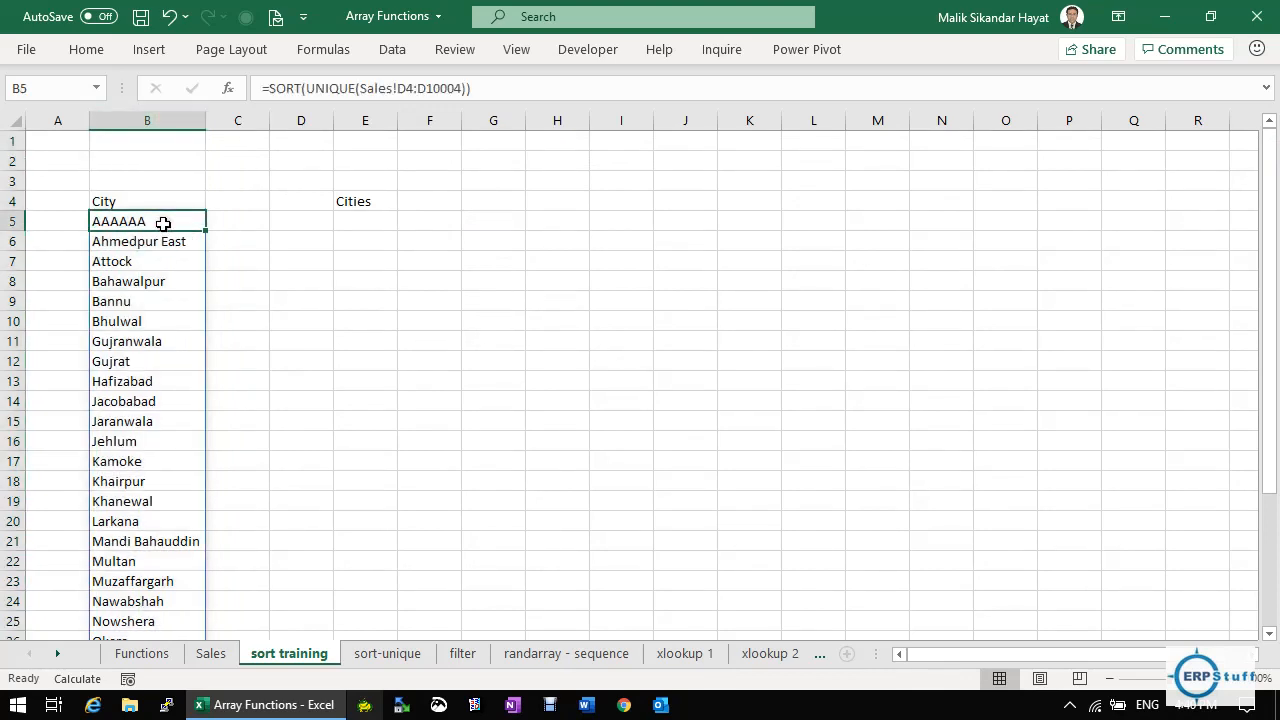
{"action": "left_click", "coordinate": [150, 121]}
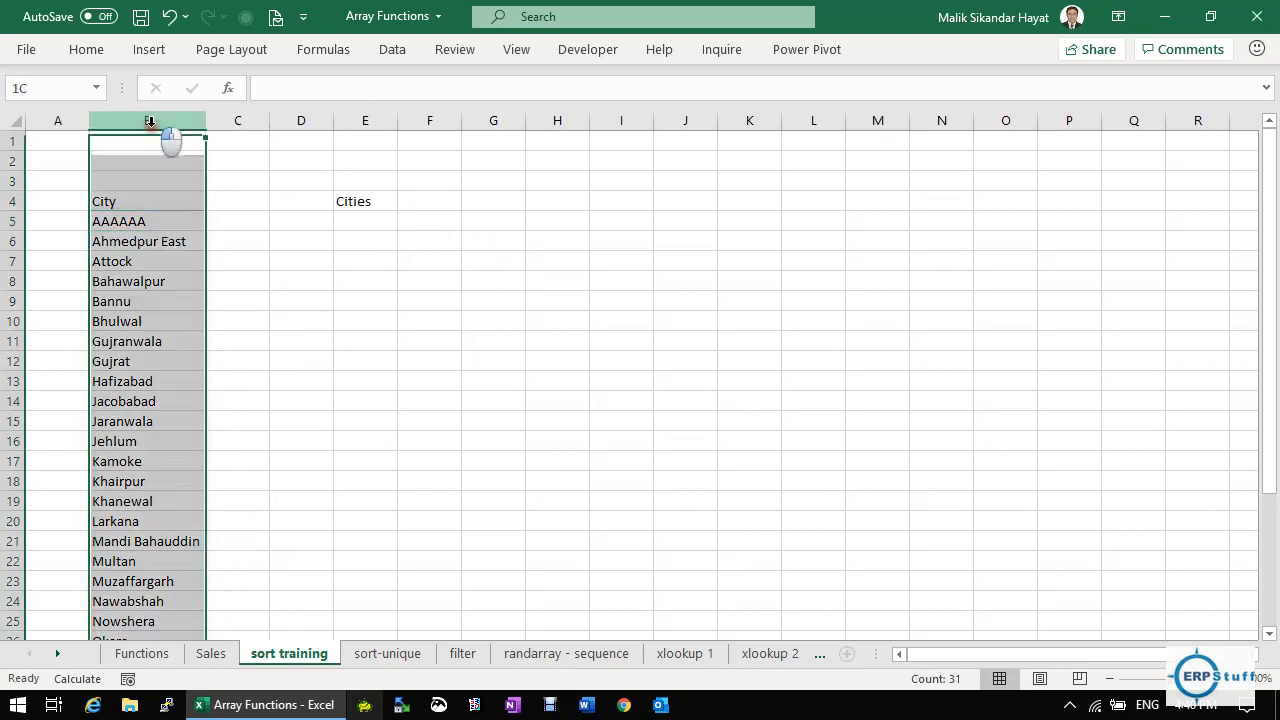
{"action": "left_click_drag", "start_coordinate": [142, 201], "coordinate": [140, 243]}
{"action": "left_click", "coordinate": [142, 201]}
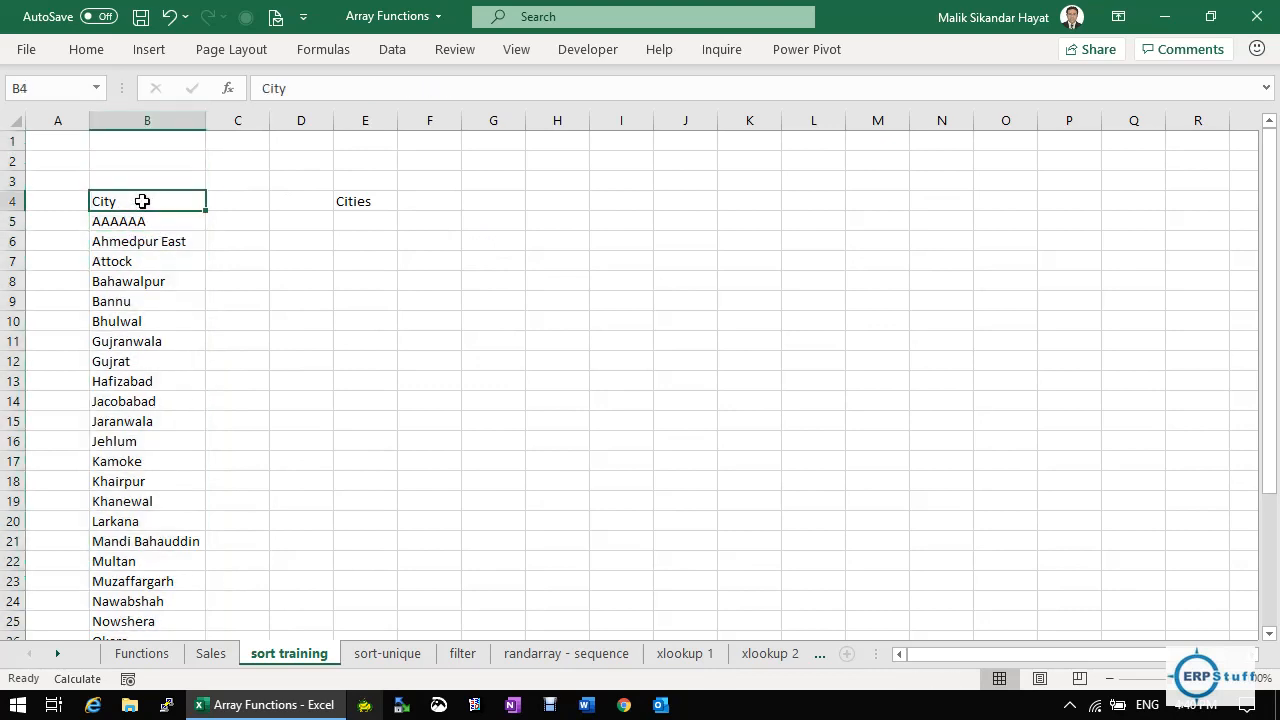
Bold the City heading in cell B4 and check the city choices offered in cell F4's dropdown.
{"action": "left_click", "coordinate": [352, 200]}
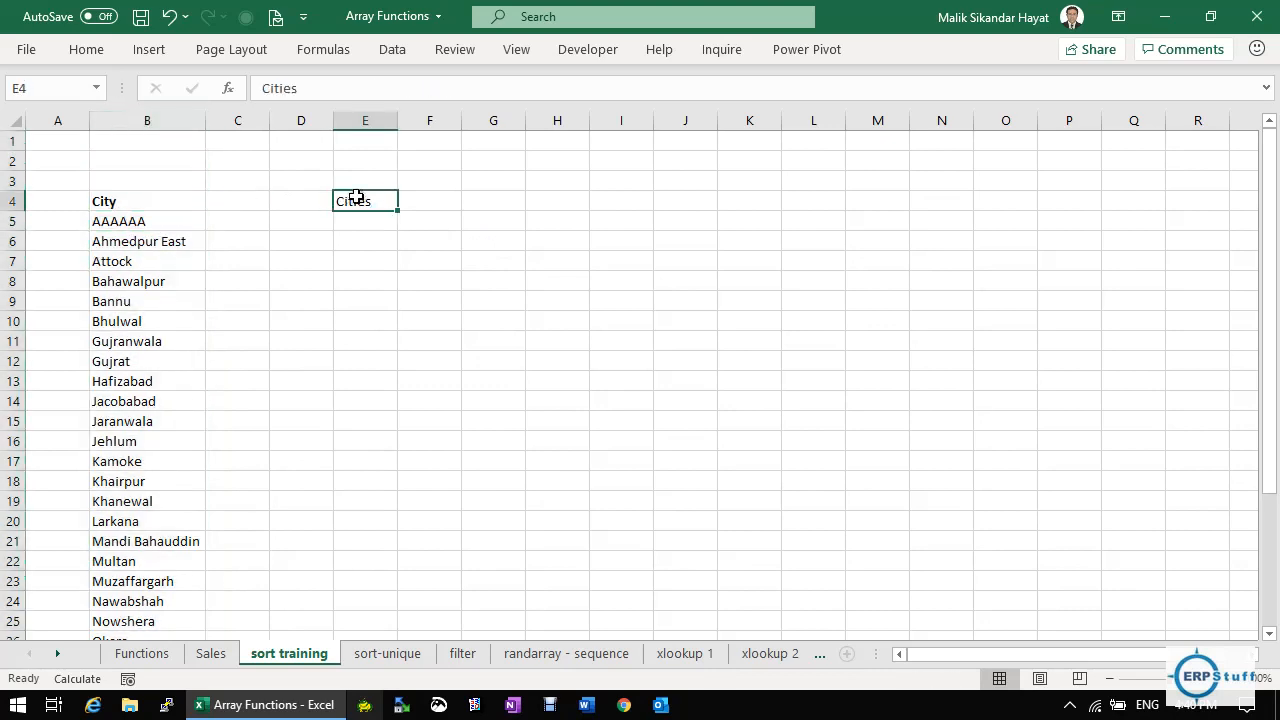
{"action": "left_click", "coordinate": [437, 203]}
{"action": "left_click", "coordinate": [470, 201]}
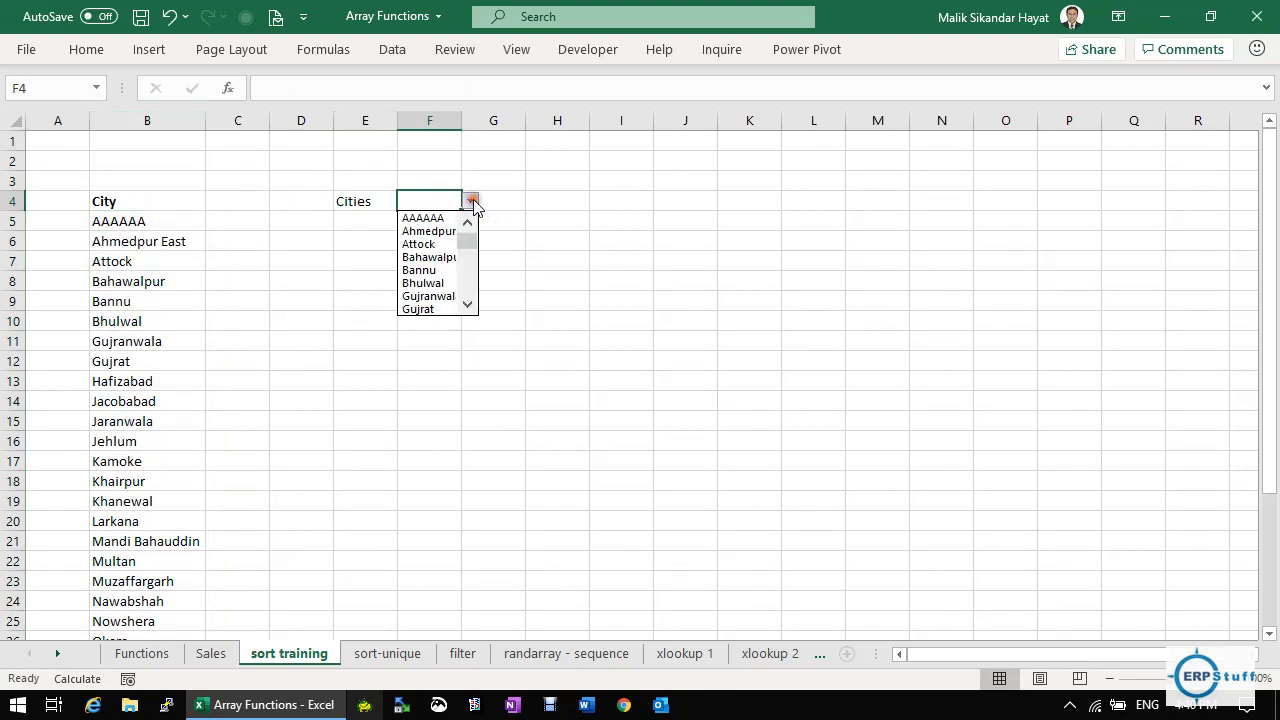
{"action": "mouse_move", "coordinate": [466, 242]}
{"action": "left_mouse_down"}
{"action": "mouse_move", "coordinate": [466, 305]}
{"action": "mouse_move", "coordinate": [480, 222]}
{"action": "left_mouse_up"}
Duplicate the last Sales record, B10004:H10004, into the empty row 10005 directly below it.
{"action": "left_click", "coordinate": [213, 652]}
{"action": "left_click", "coordinate": [213, 652]}
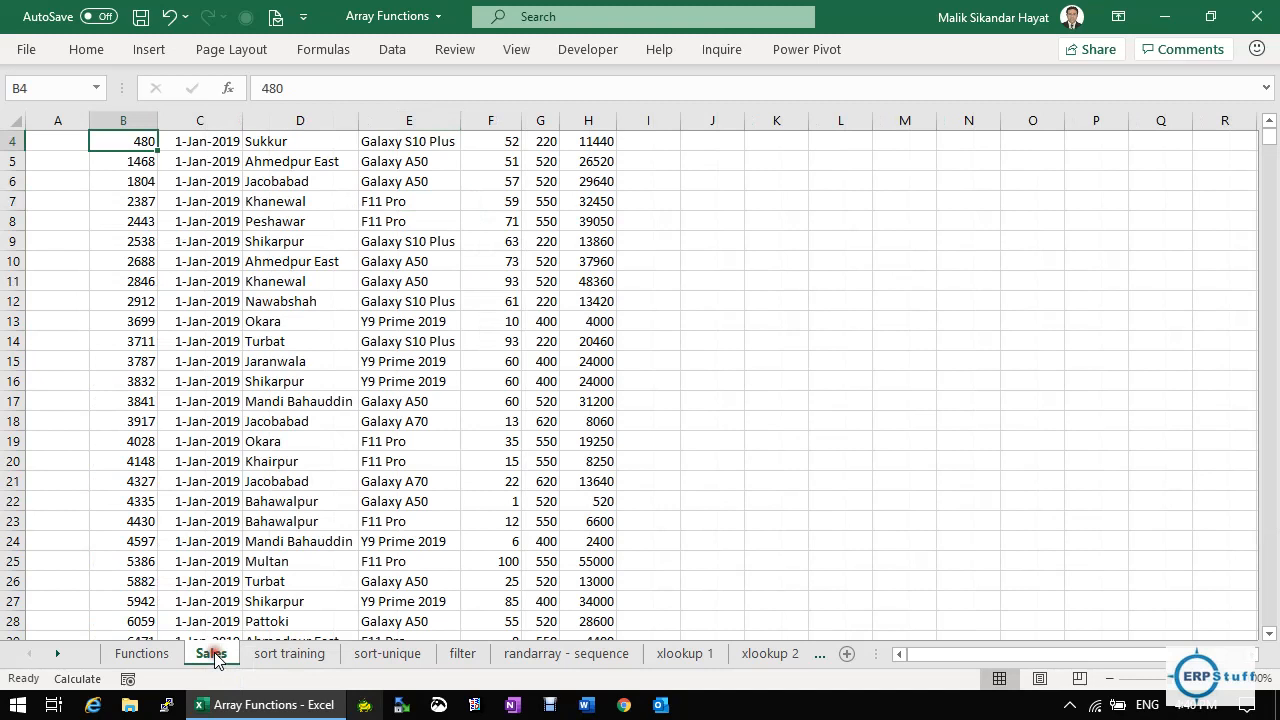
{"action": "left_click", "coordinate": [164, 616]}
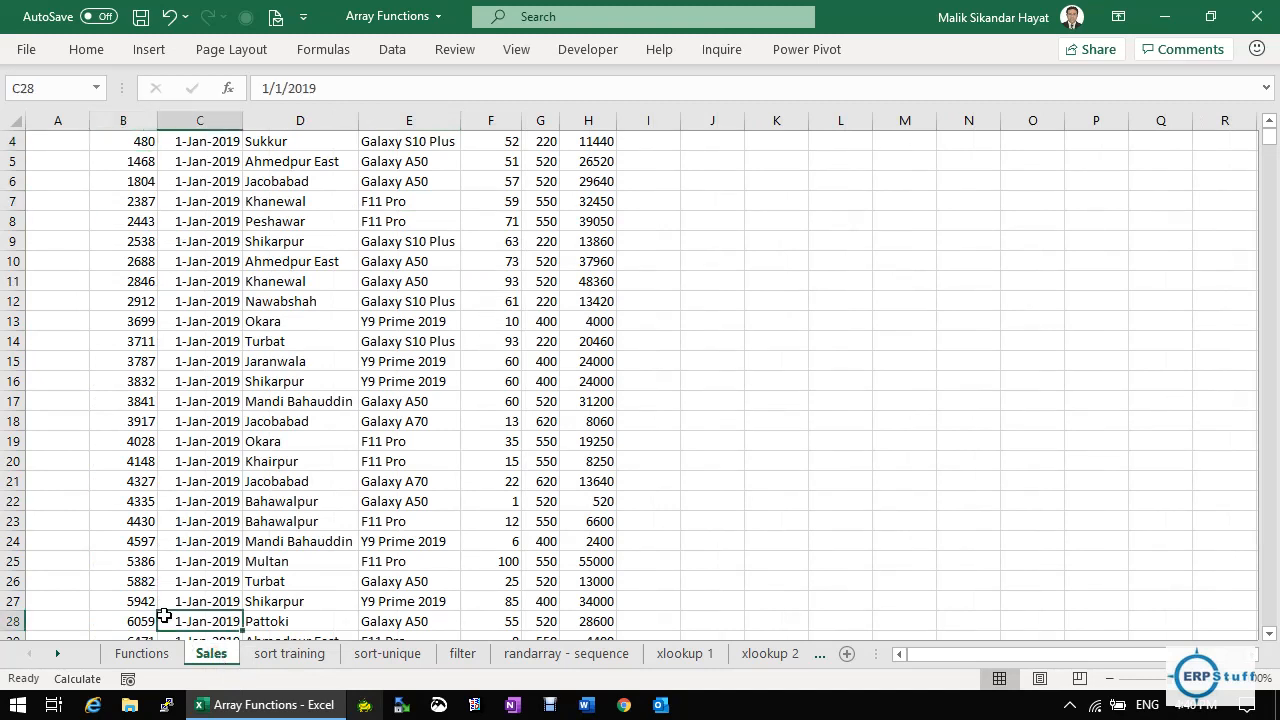
{"action": "key", "text": "ctrl+Down"}
{"action": "key", "text": "Down"}
{"action": "key", "text": "Up"}
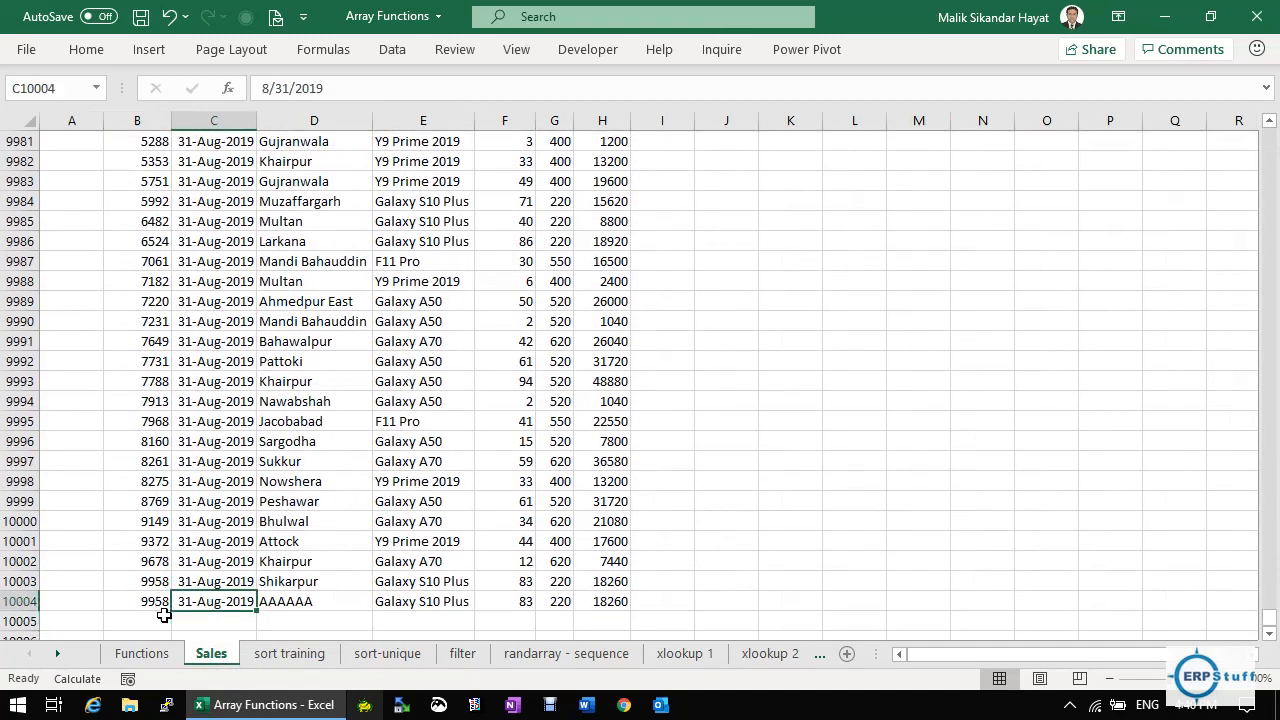
{"action": "key", "text": "Left"}
{"action": "key", "text": "shift+Right"}
{"action": "key", "text": "shift+Right"}
{"action": "key", "text": "shift+Right"}
{"action": "key", "text": "shift+Right"}
{"action": "key", "text": "shift+Right"}
{"action": "key", "text": "shift+Right"}
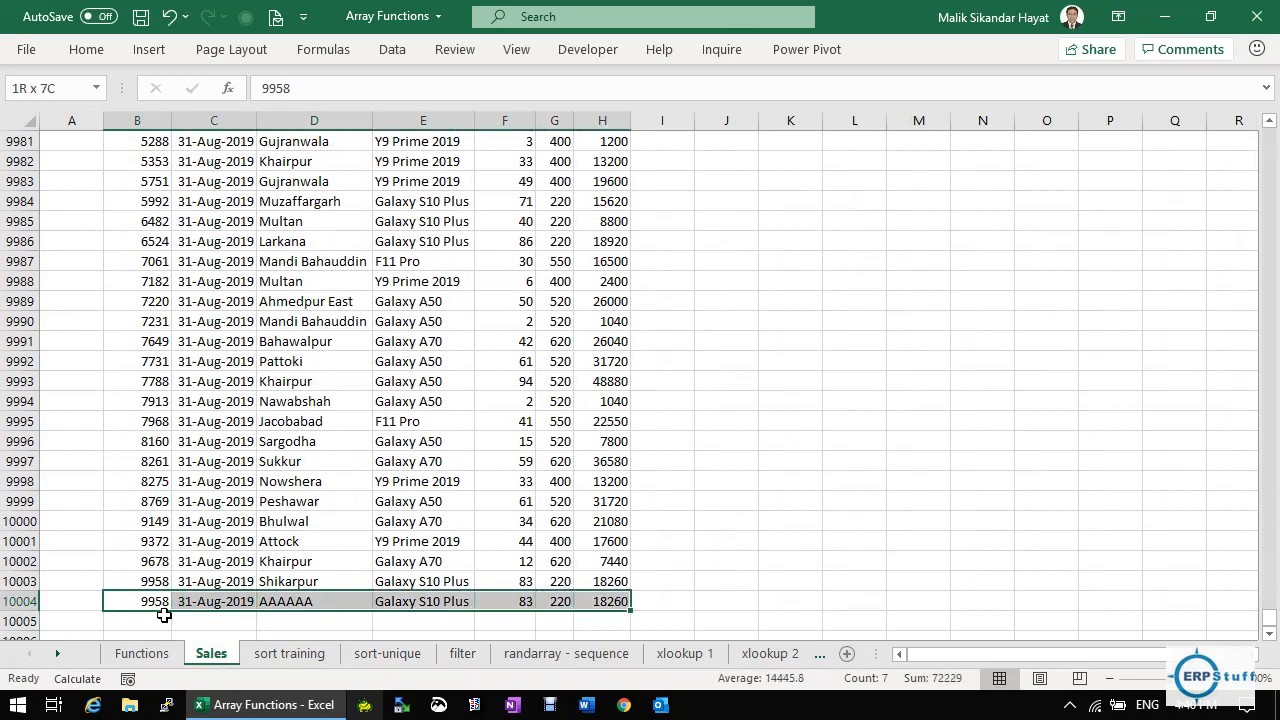
{"action": "key", "text": "ctrl+c"}
{"action": "key", "text": "Down"}
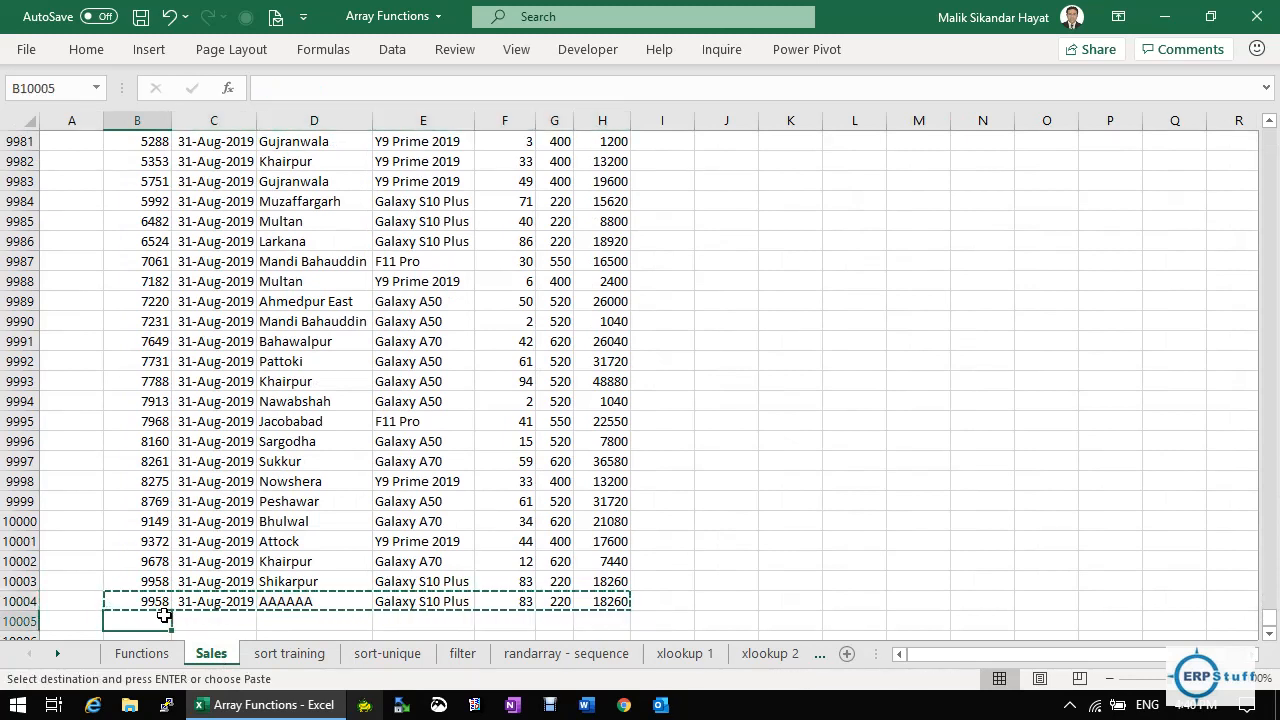
{"action": "key", "text": "ctrl+v"}
Change the city of the duplicated Sales record in cell D10005 to BBBBBBB.
{"action": "left_click", "coordinate": [347, 621]}
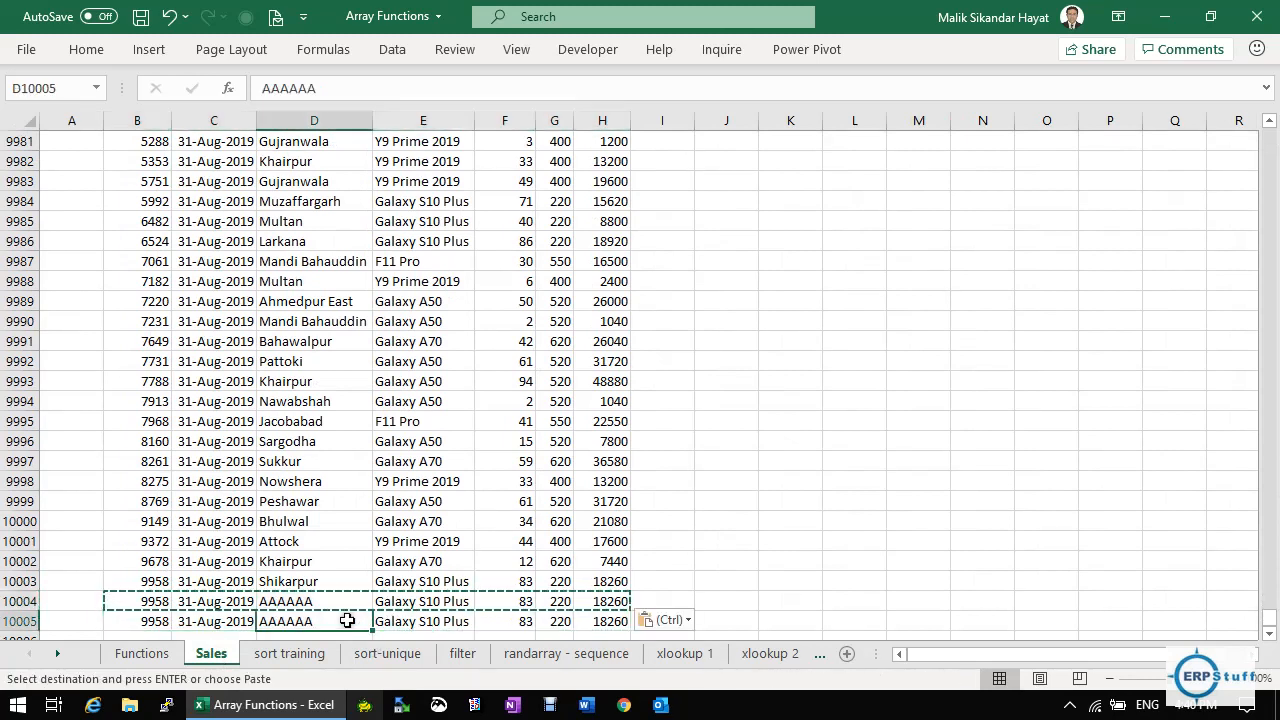
{"action": "type", "text": "BBBBBBB"}
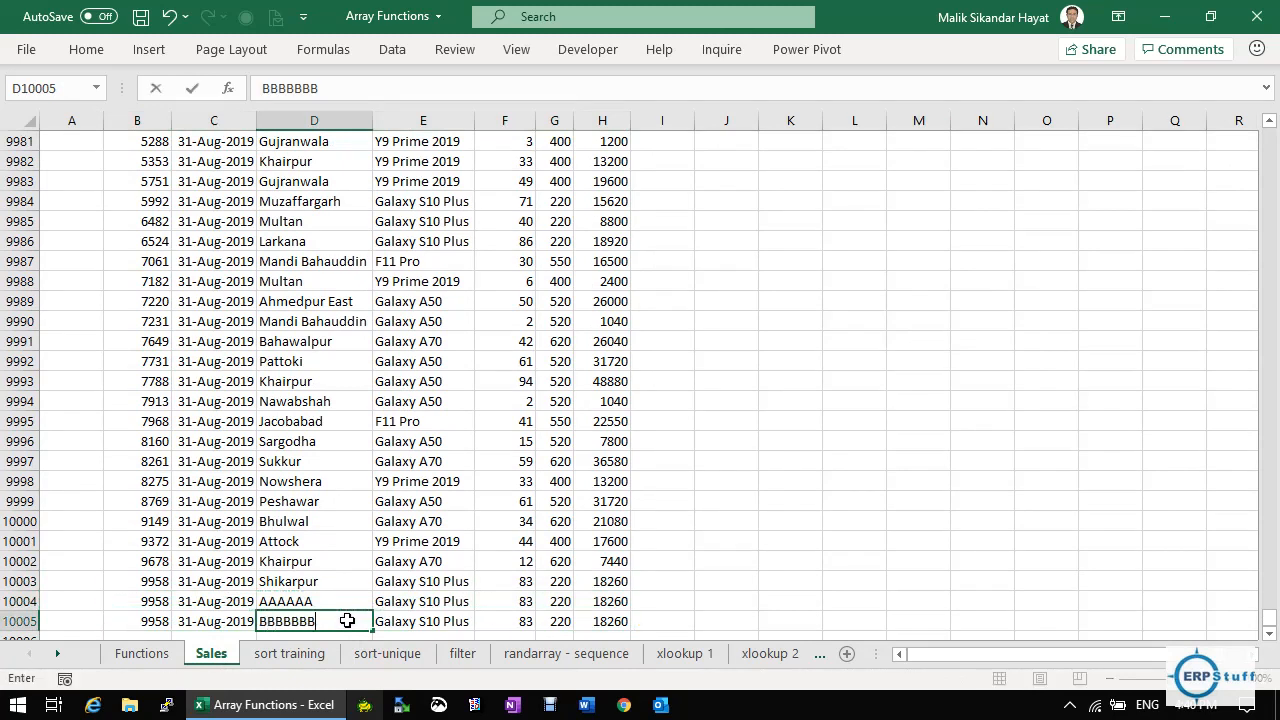
{"action": "key", "text": "Return"}
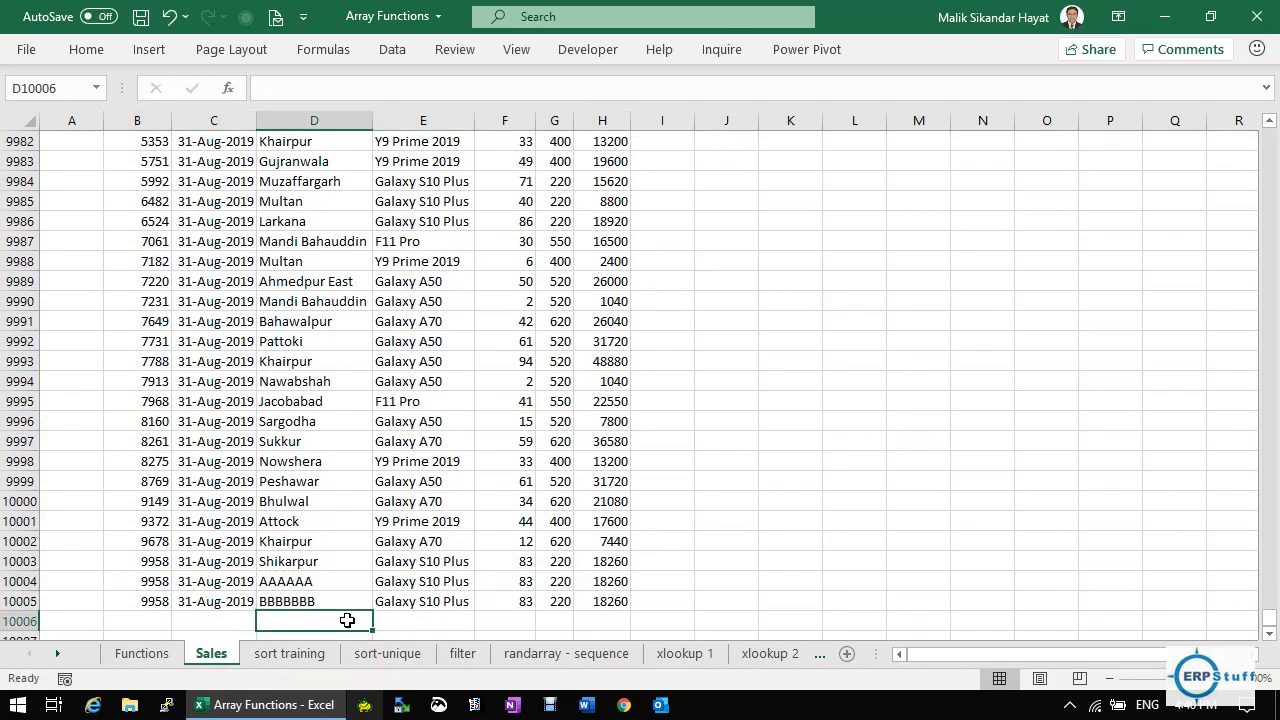
Check cell F4's dropdown on the sort training sheet for the newly added city BBBBBBB.
{"action": "left_click", "coordinate": [297, 657]}
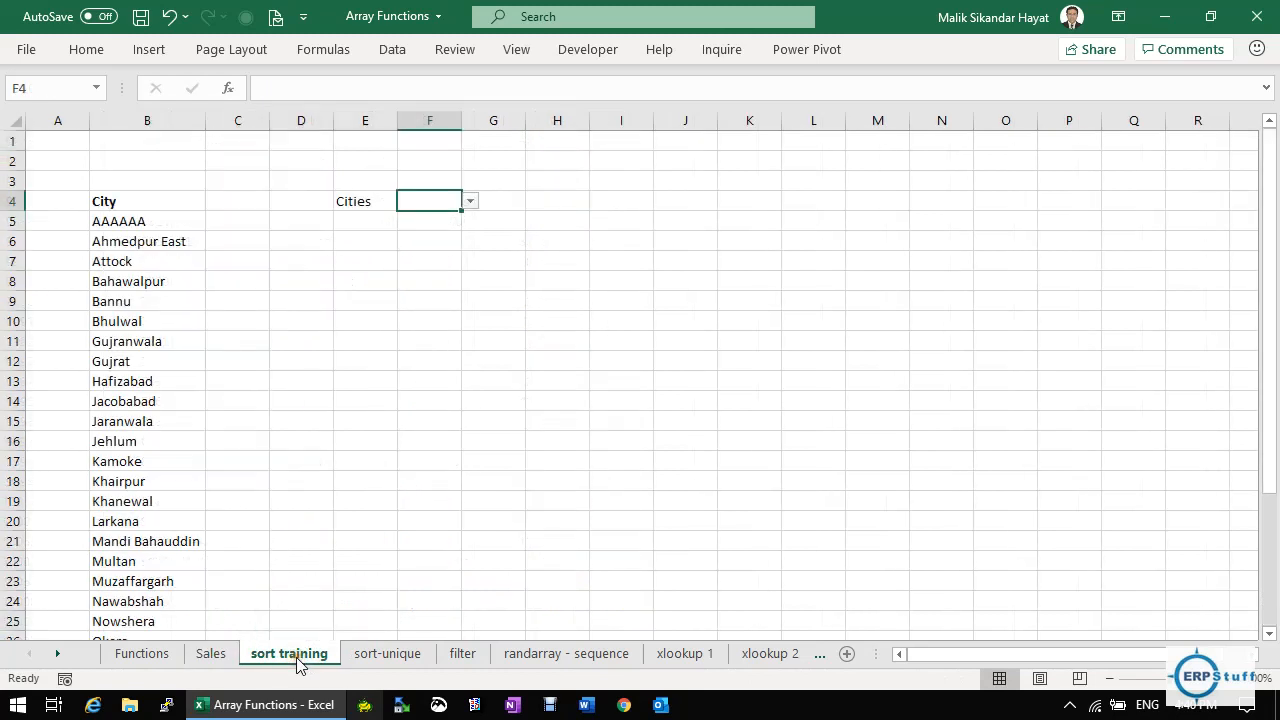
{"action": "left_click", "coordinate": [470, 201]}
{"action": "left_click", "coordinate": [470, 222]}
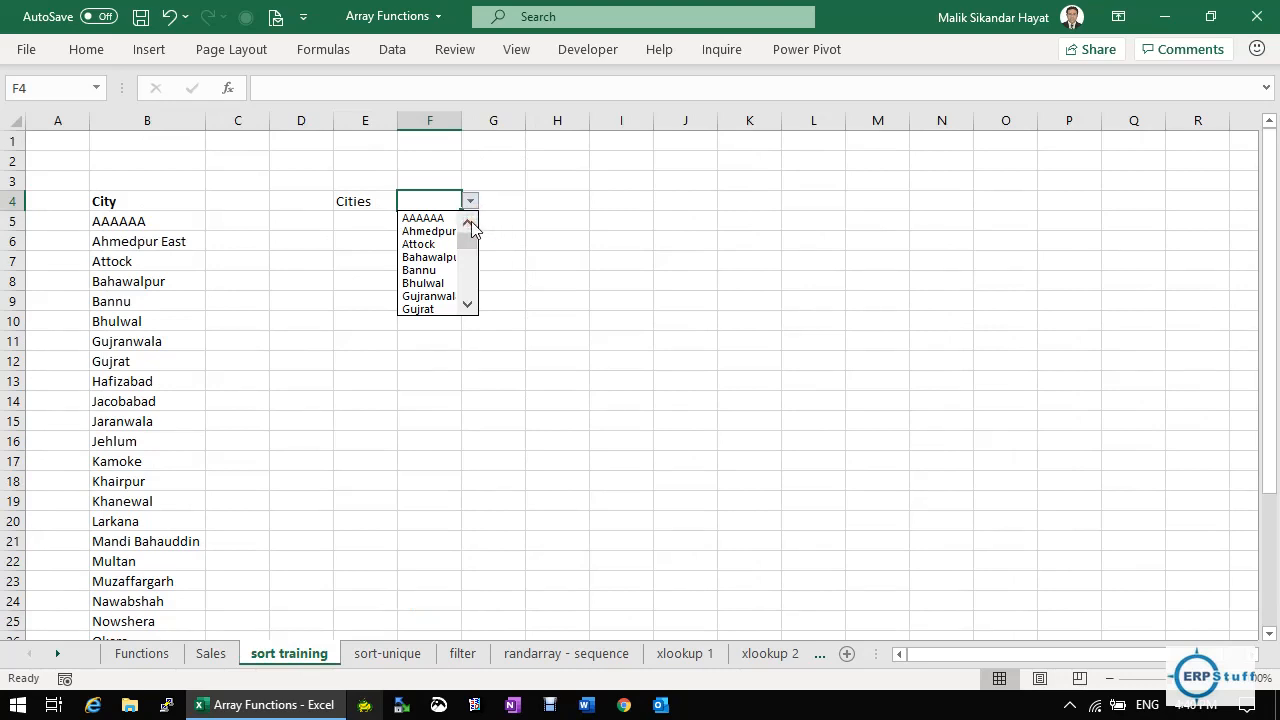
Look through the spilled city list in column B of the sort training sheet for the new city BBBBBBB.
{"action": "left_click", "coordinate": [173, 222]}
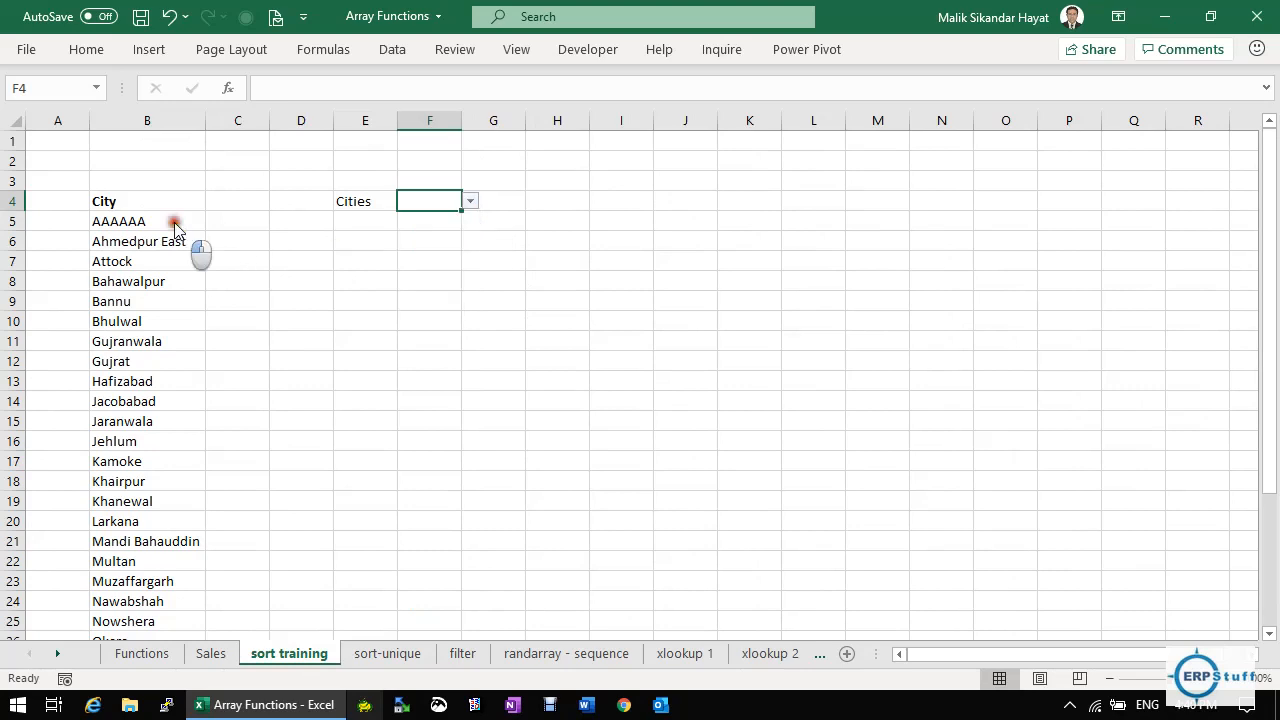
{"action": "key", "text": "Down"}
{"action": "key", "text": "Down"}
{"action": "key", "text": "Down"}
{"action": "key", "text": "Down"}
{"action": "key", "text": "Down"}
{"action": "key", "text": "Down"}
{"action": "key", "text": "Down"}
{"action": "key", "text": "Down"}
{"action": "key", "text": "Down"}
{"action": "key", "text": "Down"}
{"action": "key", "text": "Down"}
{"action": "key", "text": "Down"}
{"action": "key", "text": "Down"}
{"action": "key", "text": "Down"}
{"action": "key", "text": "Down"}
{"action": "key", "text": "Down"}
{"action": "key", "text": "Down"}
{"action": "key", "text": "Down"}
{"action": "key", "text": "Down"}
{"action": "key", "text": "Down"}
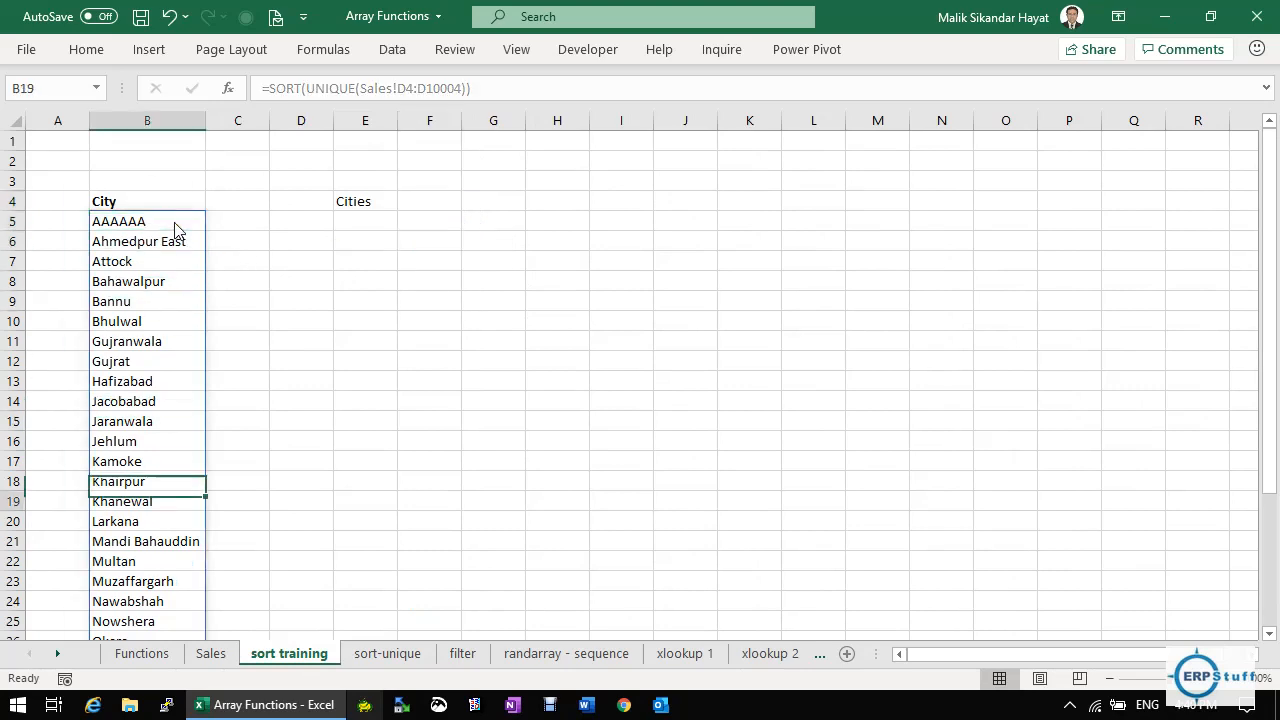
{"action": "key", "text": "Down"}
{"action": "key", "text": "Down"}
{"action": "key", "text": "Down"}
{"action": "key", "text": "Down"}
{"action": "key", "text": "Down"}
{"action": "key", "text": "Down"}
{"action": "key", "text": "Down"}
{"action": "key", "text": "Down"}
{"action": "key", "text": "Up"}
{"action": "key", "text": "Up"}
{"action": "key", "text": "Up"}
{"action": "key", "text": "Up"}
{"action": "key", "text": "Up"}
{"action": "key", "text": "Up"}
{"action": "key", "text": "Up"}
{"action": "key", "text": "Up"}
{"action": "key", "text": "Up"}
{"action": "key", "text": "Up"}
{"action": "key", "text": "Up"}
{"action": "key", "text": "Up"}
{"action": "key", "text": "Up"}
{"action": "key", "text": "Up"}
{"action": "key", "text": "Up"}
{"action": "key", "text": "Up"}
{"action": "key", "text": "Up"}
{"action": "key", "text": "Up"}
{"action": "key", "text": "Up"}
{"action": "key", "text": "Up"}
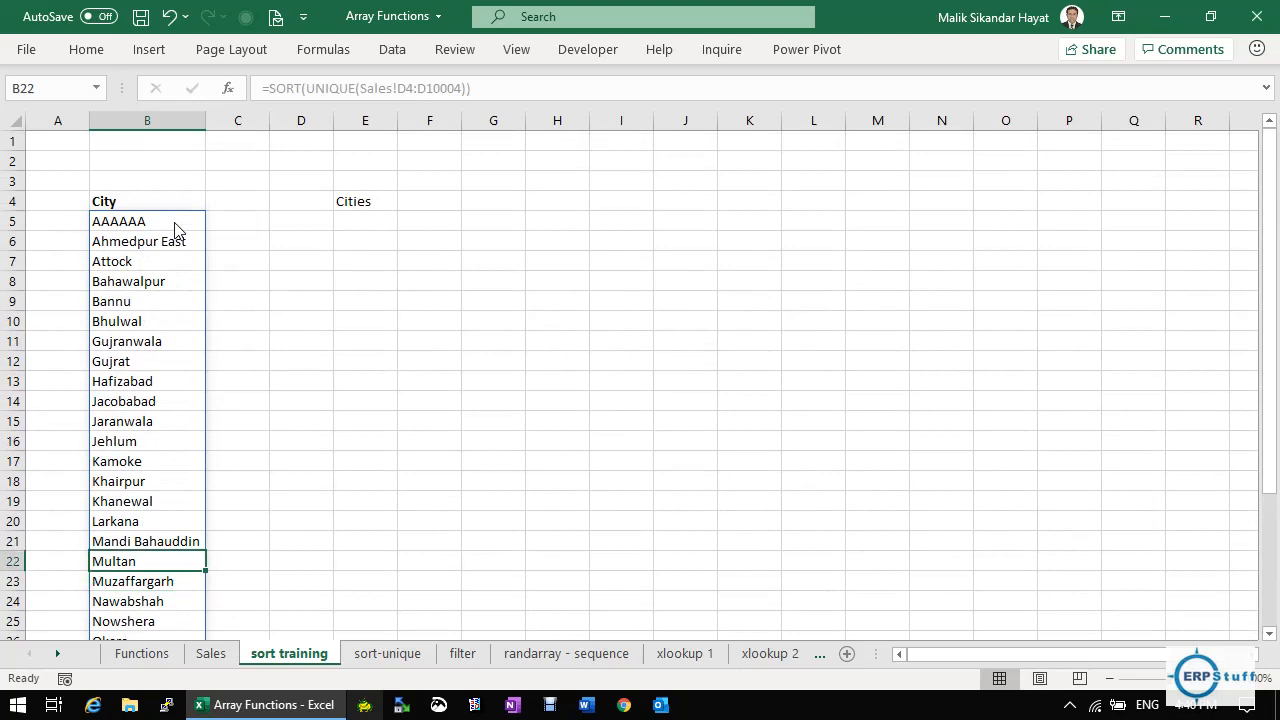
{"action": "key", "text": "Up"}
{"action": "key", "text": "Up"}
{"action": "key", "text": "Up"}
{"action": "key", "text": "Up"}
{"action": "key", "text": "Up"}
{"action": "key", "text": "Up"}
{"action": "key", "text": "Up"}
{"action": "key", "text": "Up"}
{"action": "key", "text": "Up"}
{"action": "key", "text": "Up"}
{"action": "key", "text": "Up"}
{"action": "key", "text": "Up"}
{"action": "key", "text": "Down"}
{"action": "key", "text": "Down"}
{"action": "key", "text": "Down"}
{"action": "key", "text": "Down"}
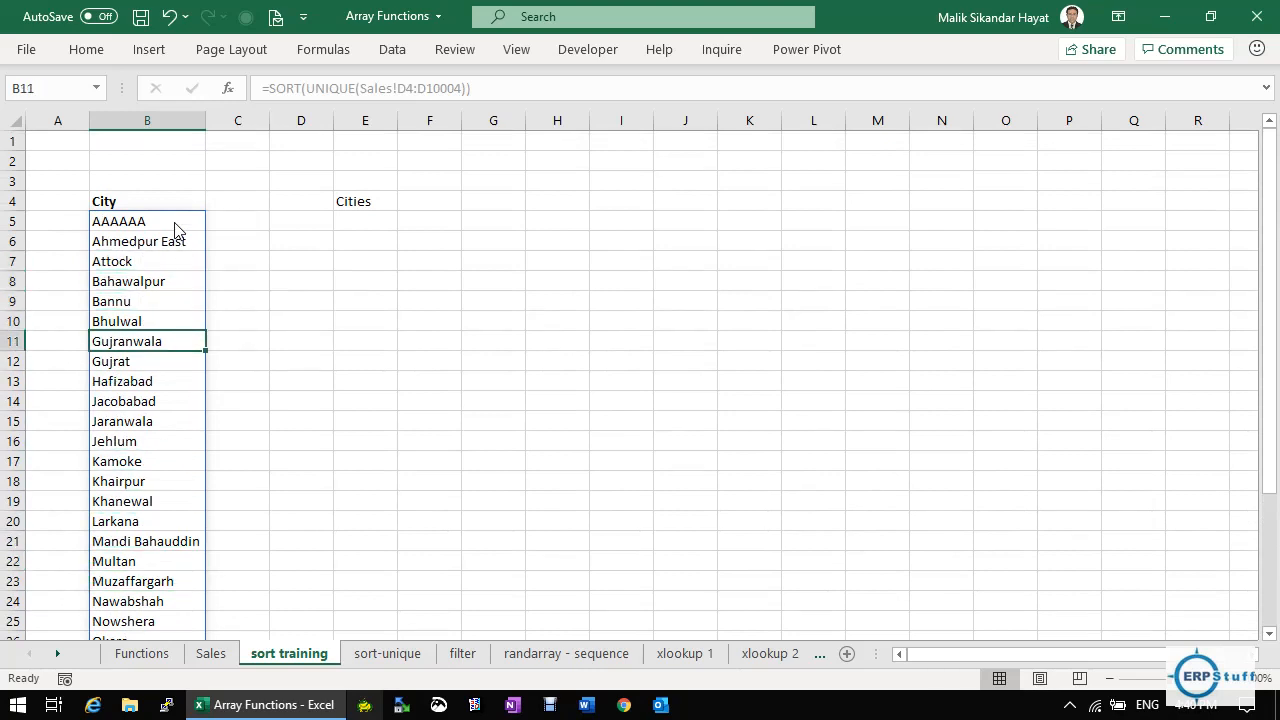
{"action": "key", "text": "Up"}
{"action": "key", "text": "Up"}
{"action": "key", "text": "Up"}
{"action": "key", "text": "Up"}
{"action": "key", "text": "Up"}
{"action": "key", "text": "Up"}
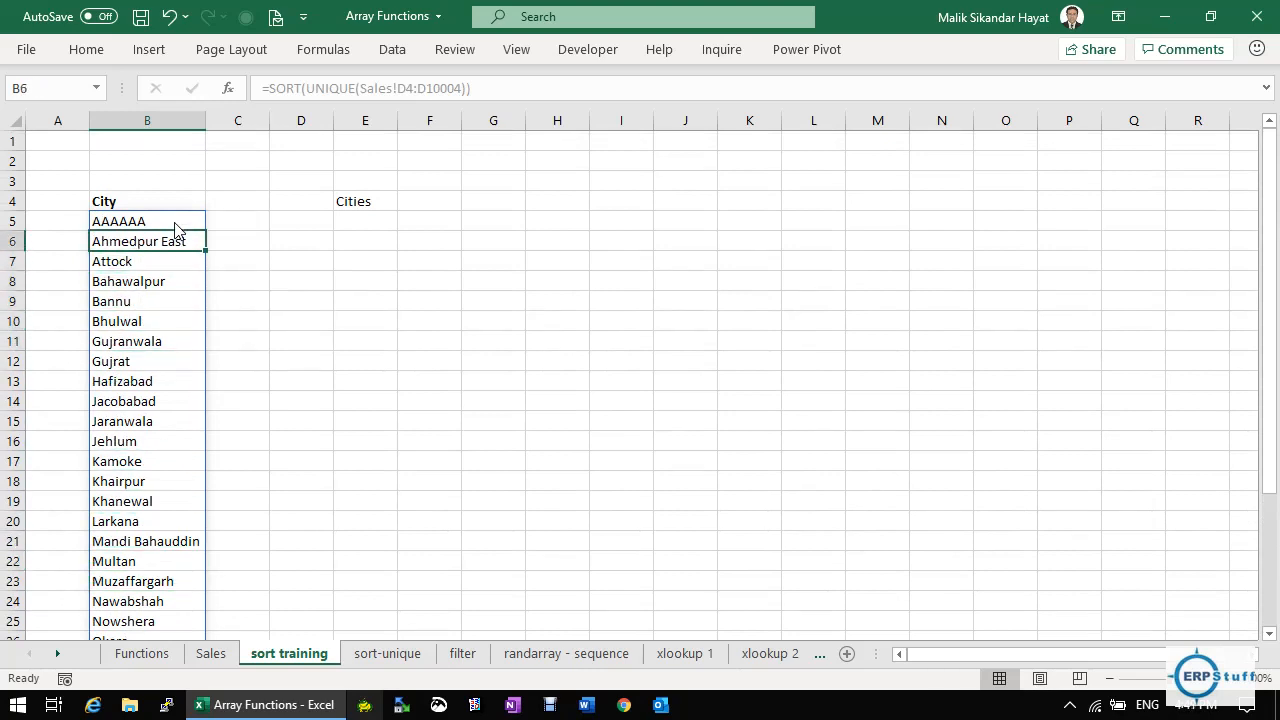
Inspect the D4:D10004 reference in cell B5's formula without changing it.
{"action": "left_click", "coordinate": [398, 88]}
{"action": "left_click_drag", "start_coordinate": [398, 88], "coordinate": [461, 88]}
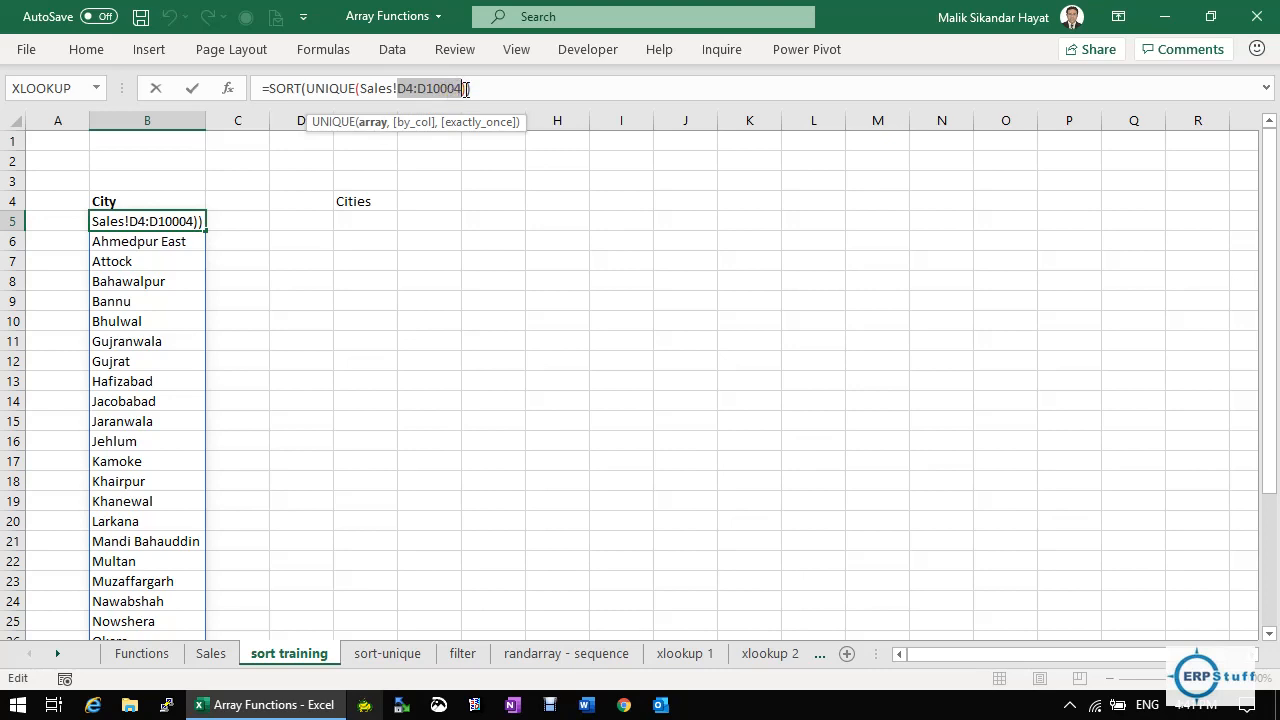
{"action": "key", "text": "Escape"}
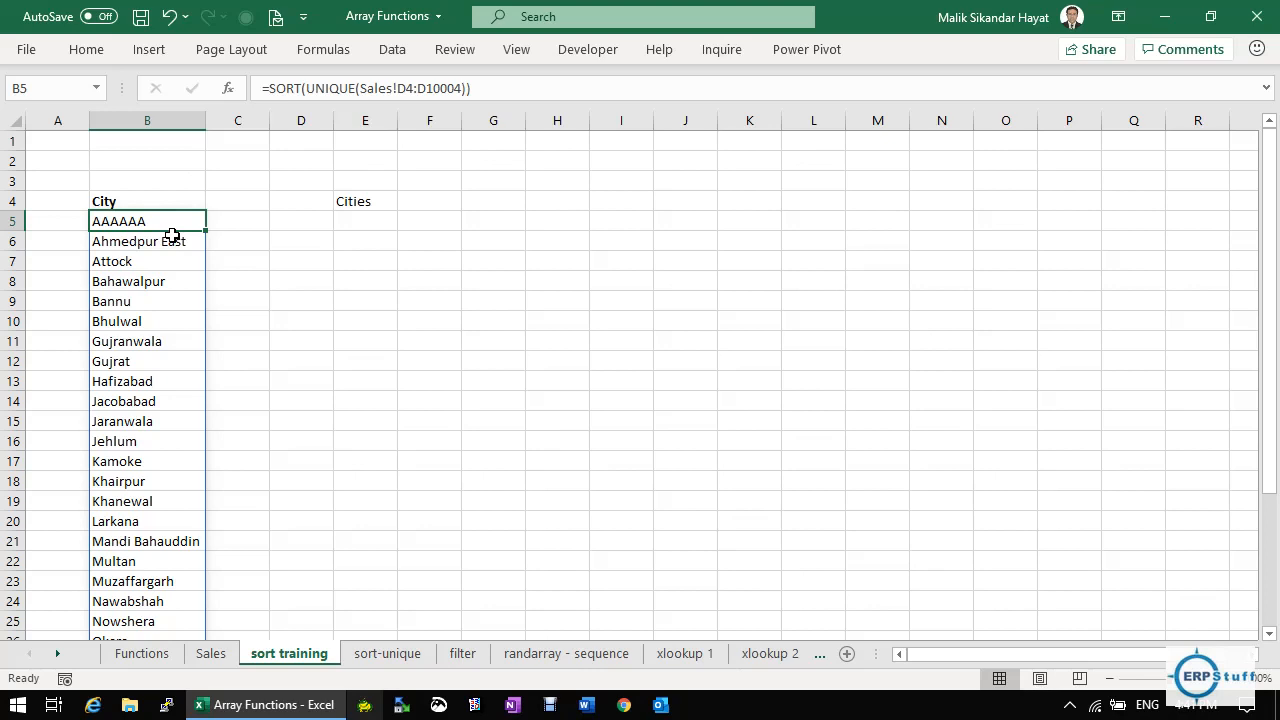
Convert the Sales data range $B$3:$H$10005 into a table with headers.
{"action": "left_click", "coordinate": [212, 654]}
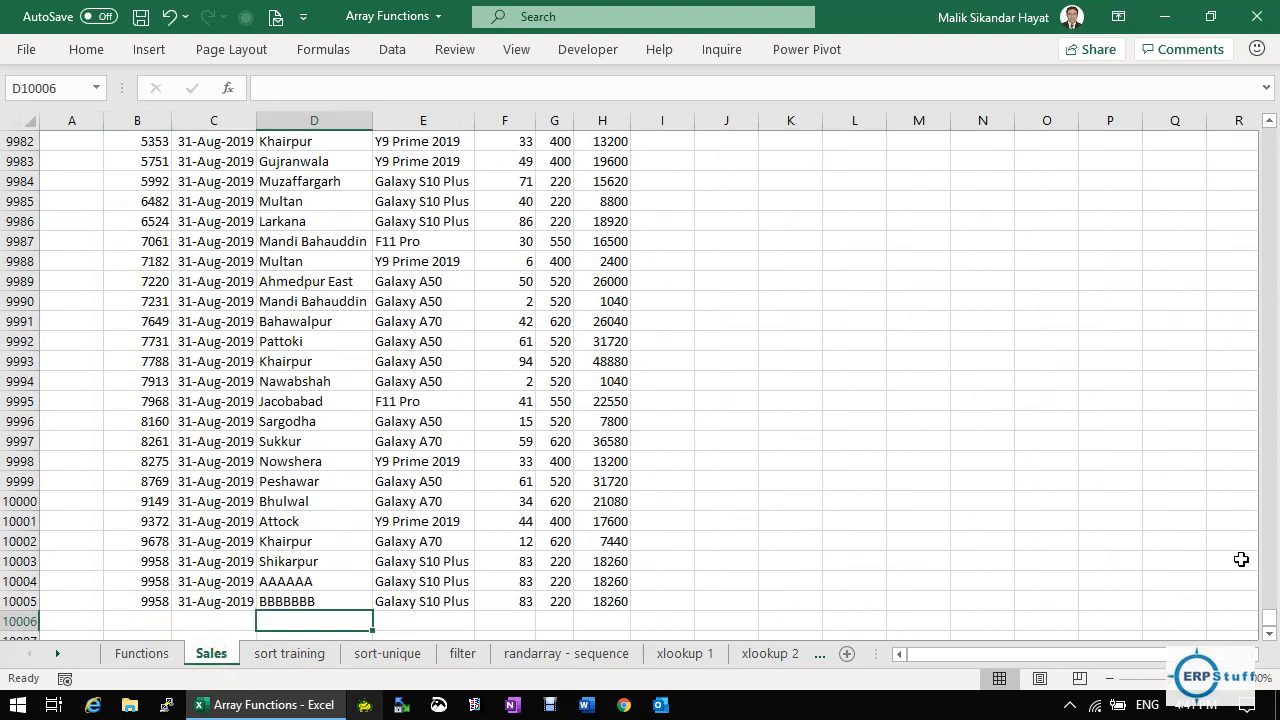
{"action": "left_click_drag", "start_coordinate": [1268, 620], "coordinate": [1270, 135]}
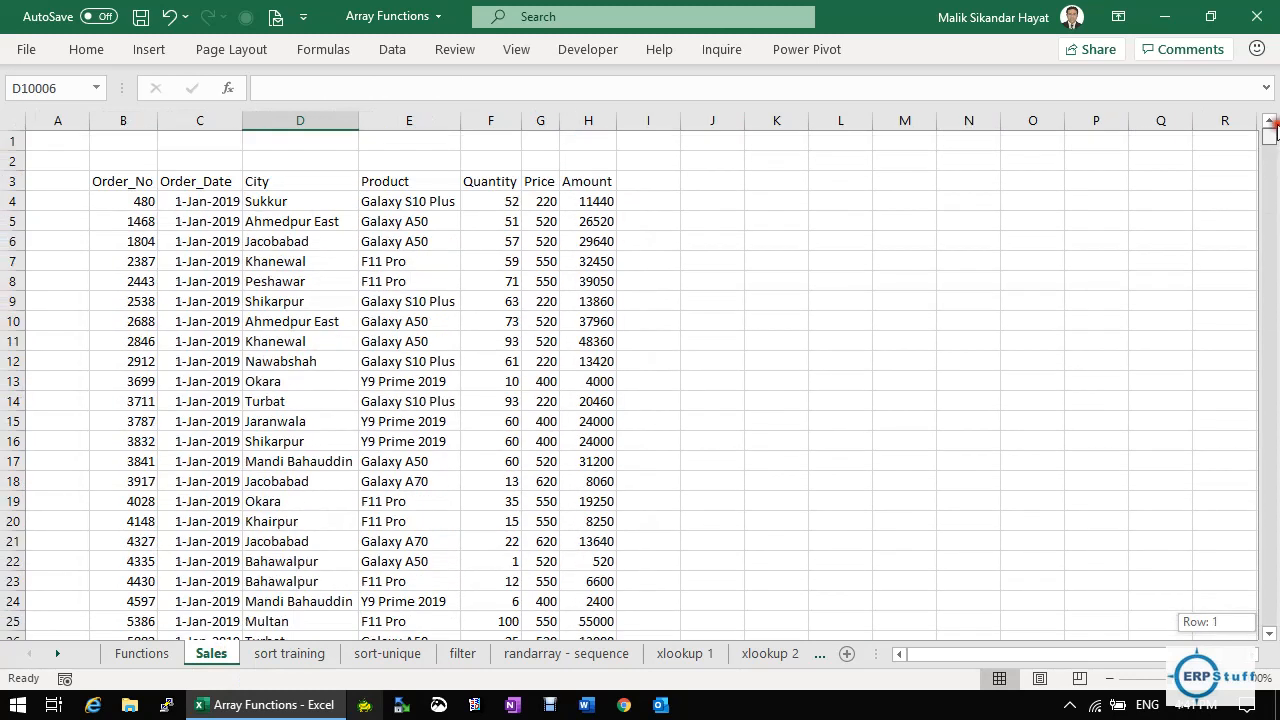
{"action": "left_click", "coordinate": [334, 205]}
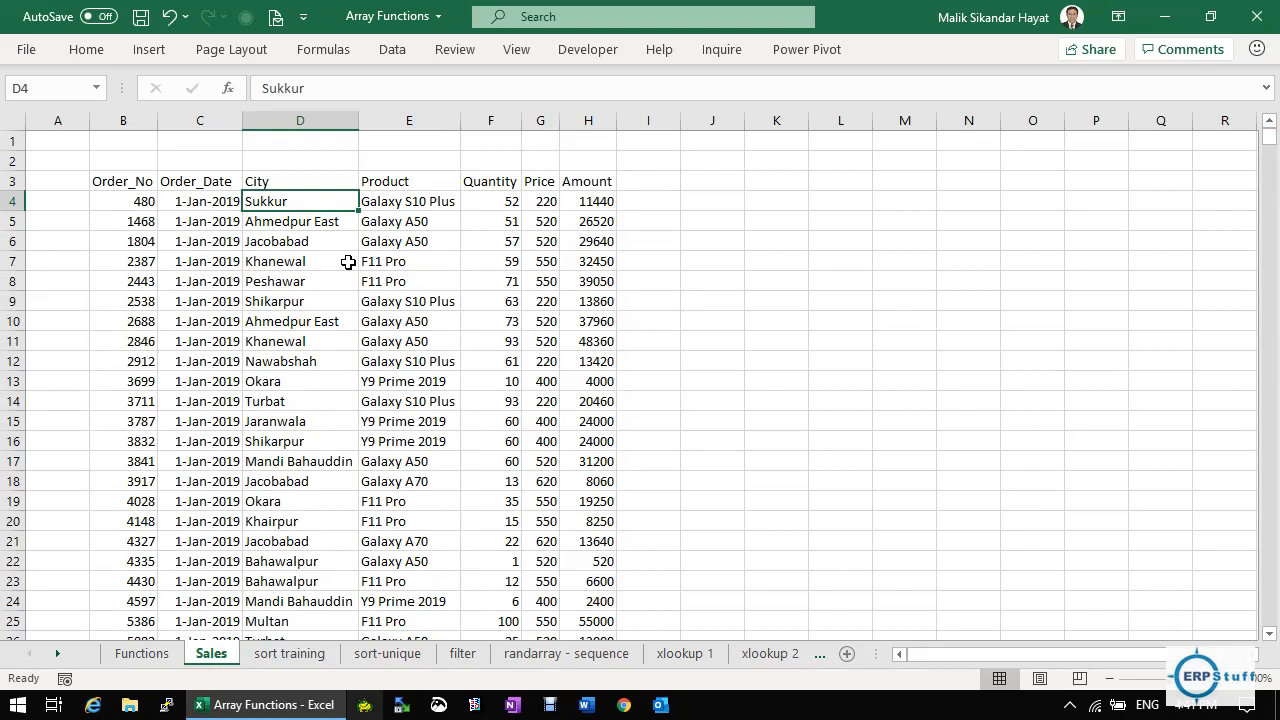
{"action": "key", "text": "ctrl+t"}
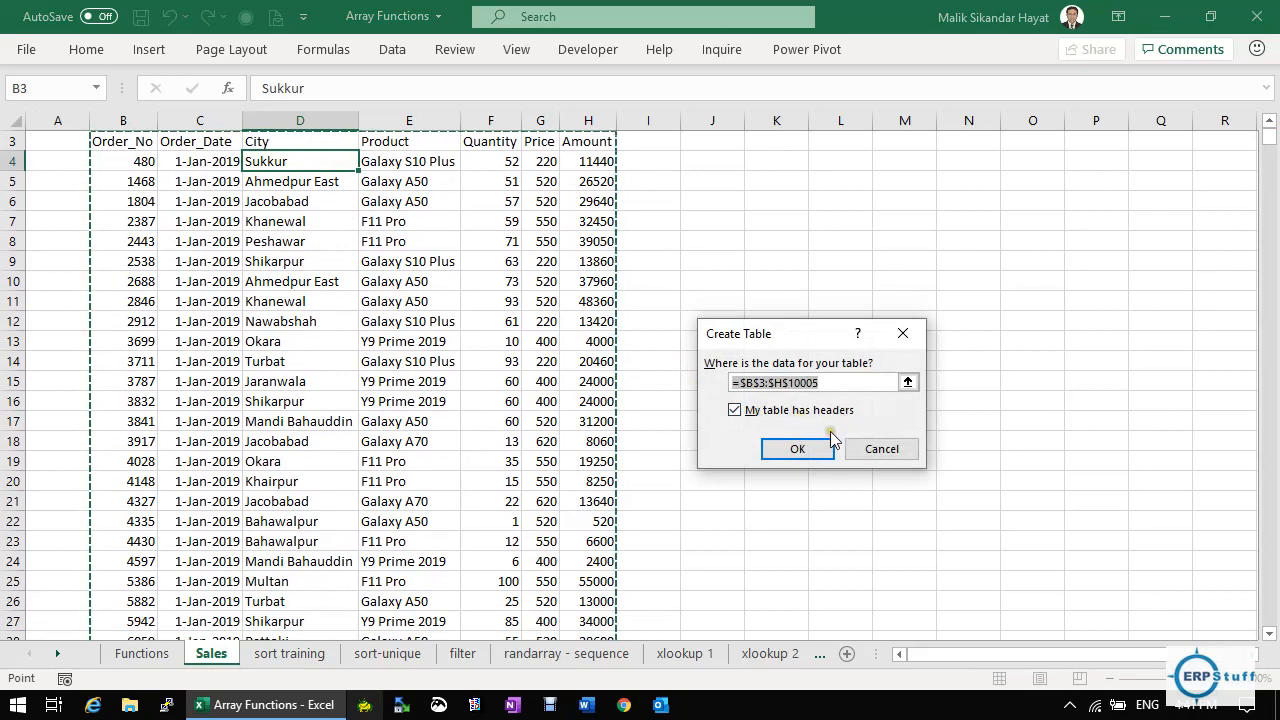
{"action": "left_click", "coordinate": [806, 449]}
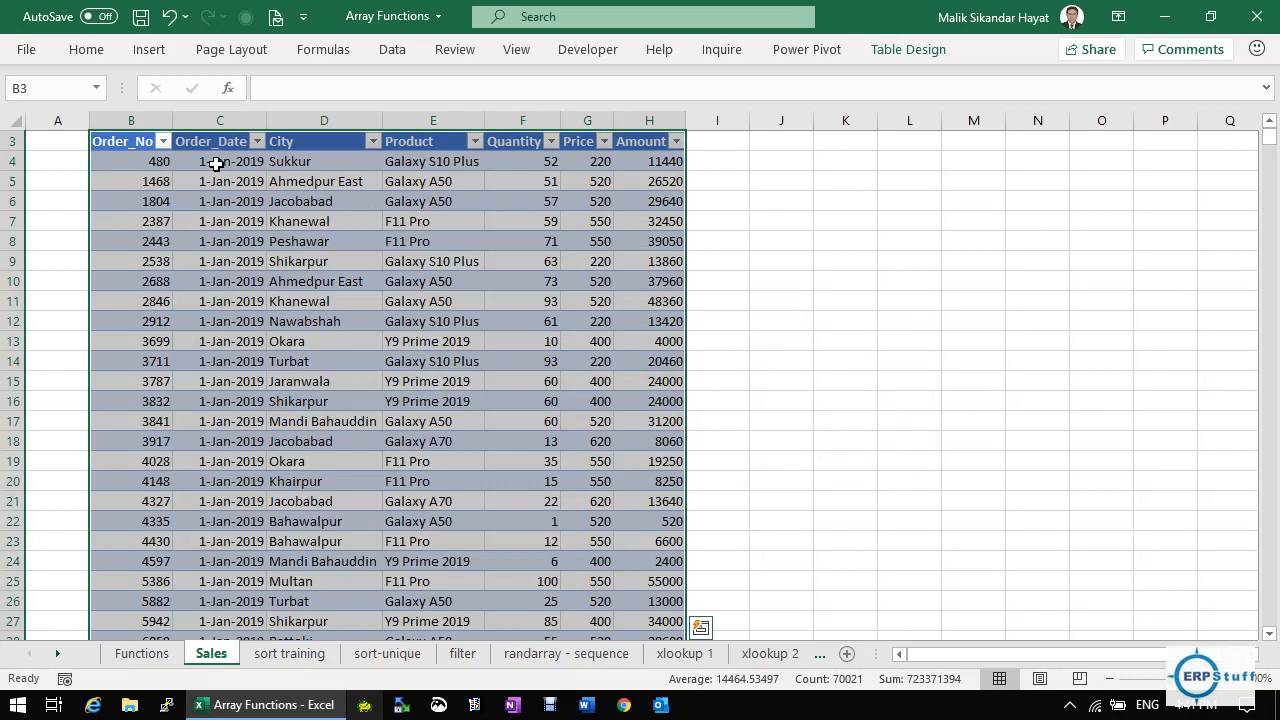
{"action": "key", "text": "Up"}
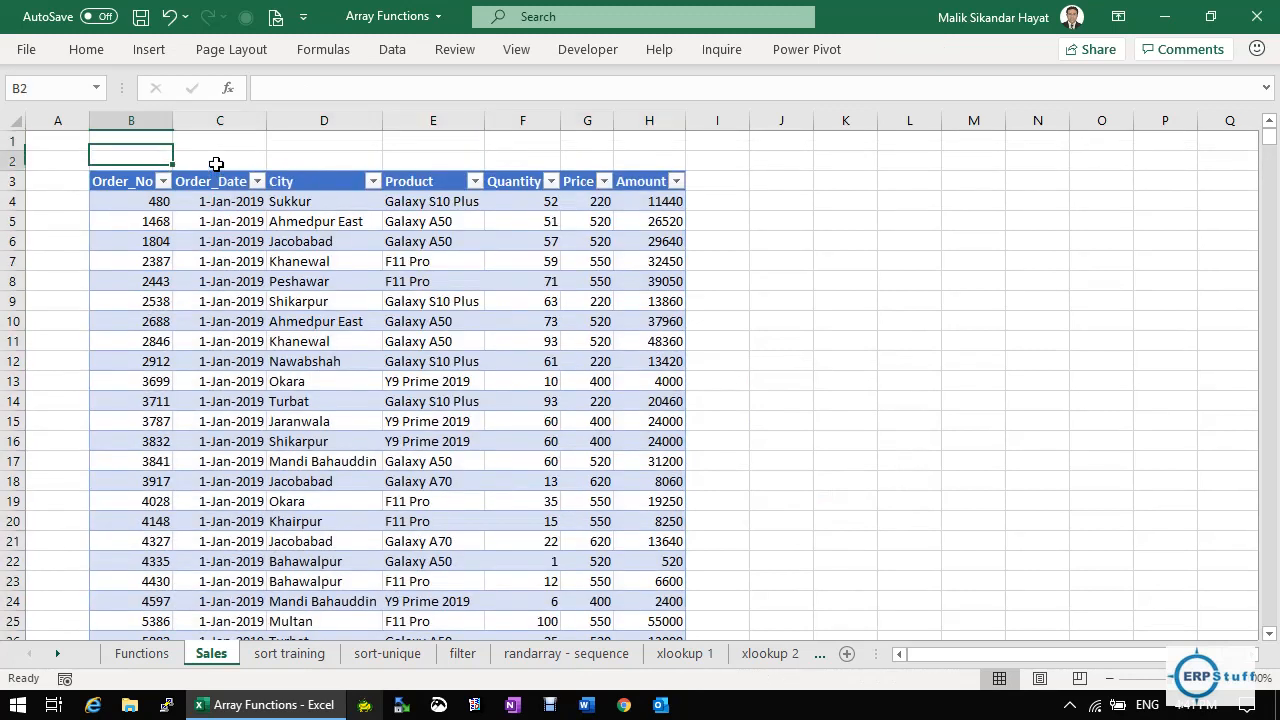
{"action": "key", "text": "Down"}
{"action": "key", "text": "Down"}
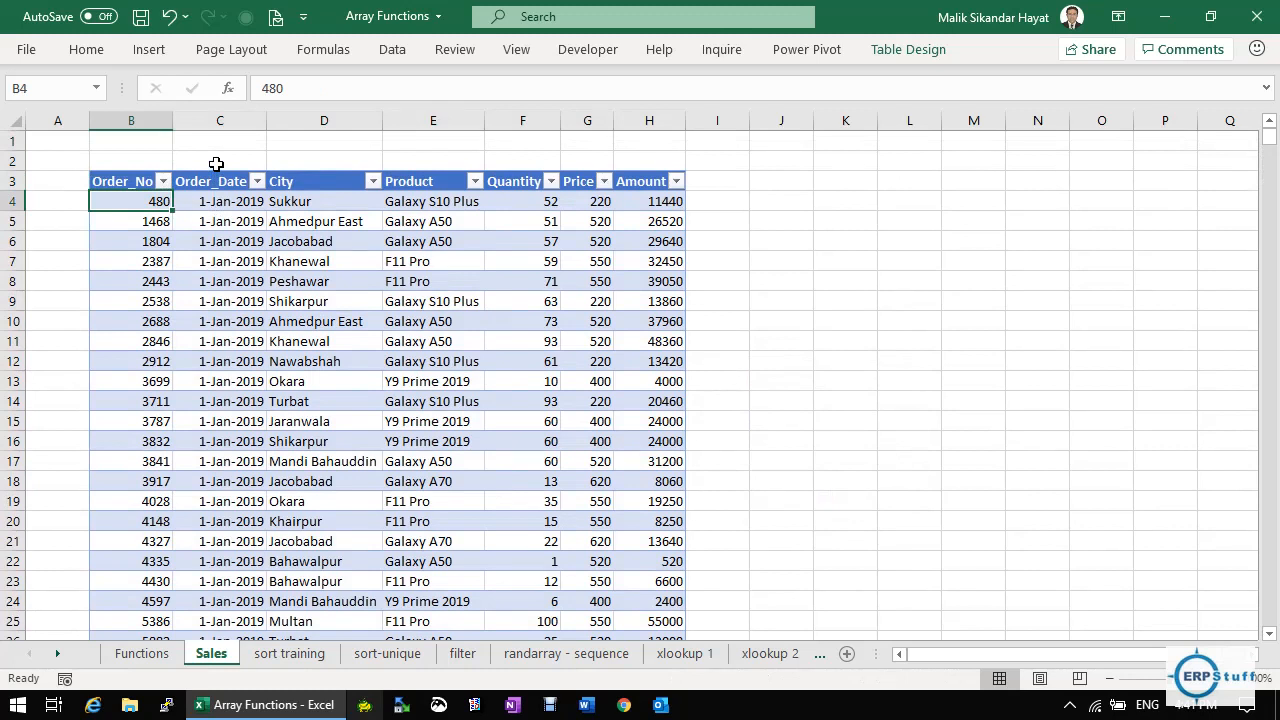
Clear the sorted city list formula from cell B5 downward on the sort training sheet.
{"action": "left_click", "coordinate": [287, 655]}
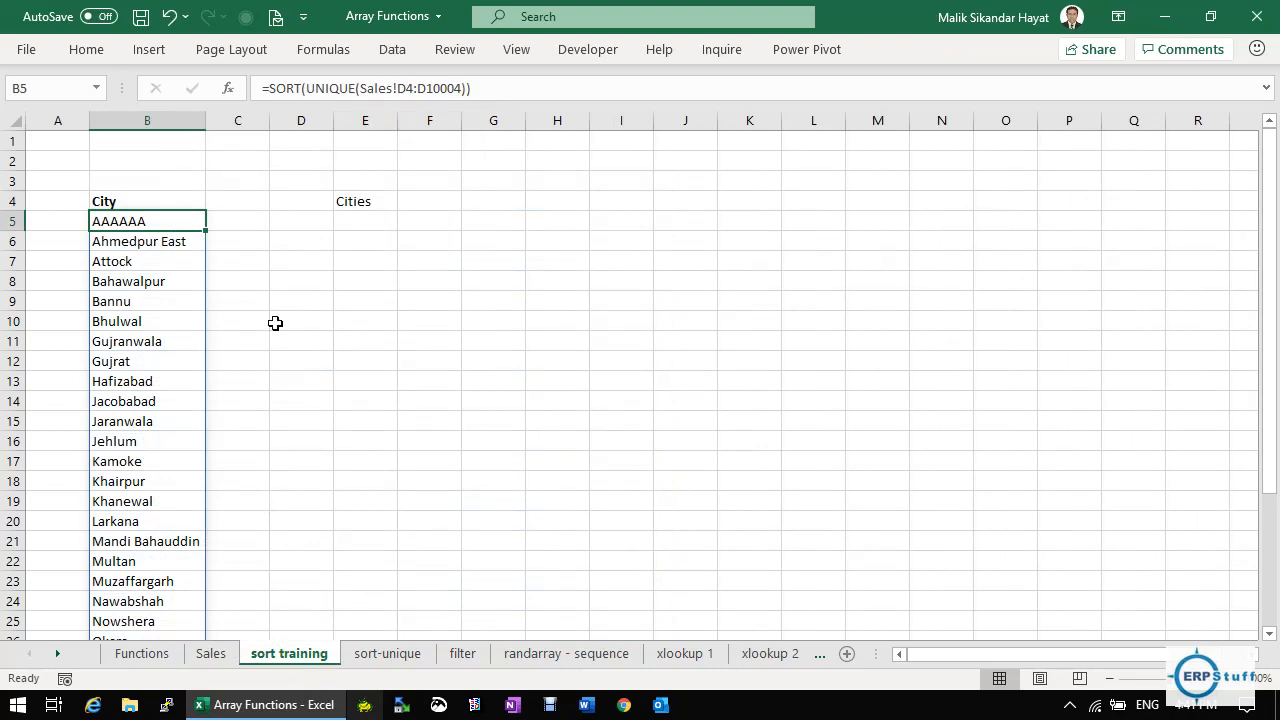
{"action": "key", "text": "ctrl+shift+Down"}
{"action": "key", "text": "Delete"}
{"action": "key", "text": "Down"}
{"action": "key", "text": "Up"}
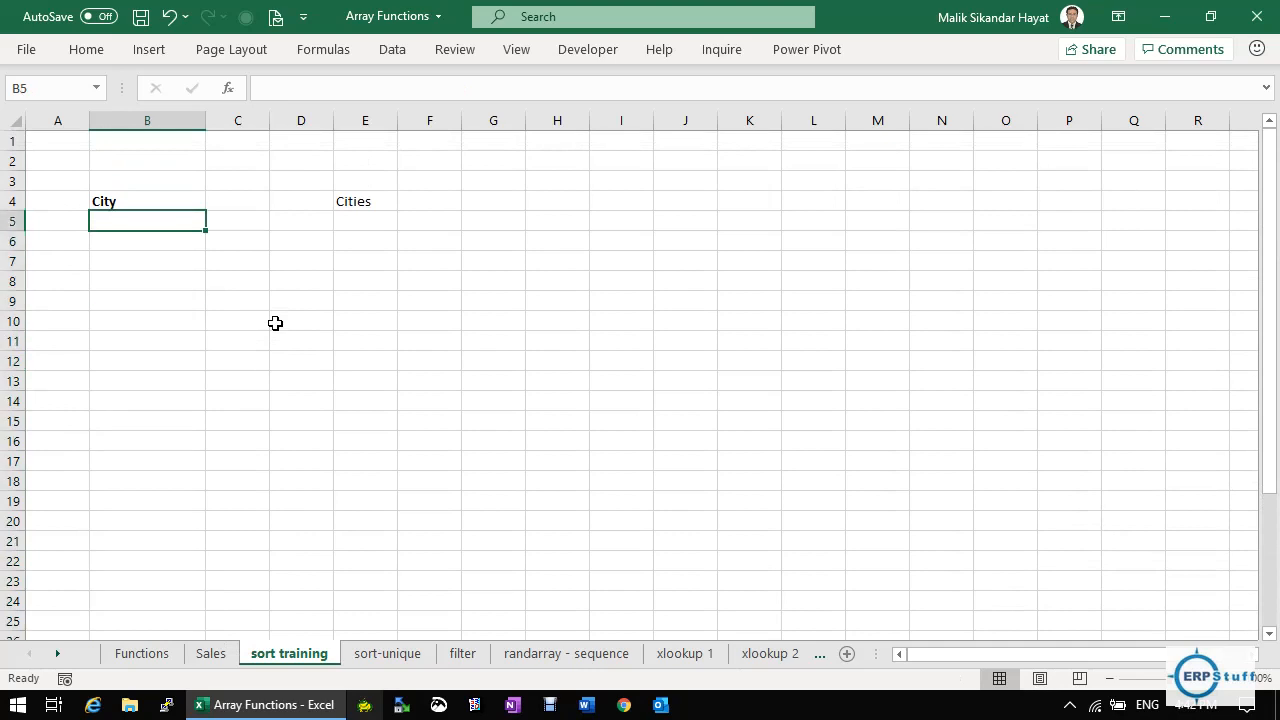
Enter =UNIQUE(Table2[City]) in cell B5 of the sort training sheet, referencing the Sales table's City column.
{"action": "type", "text": "=uni"}
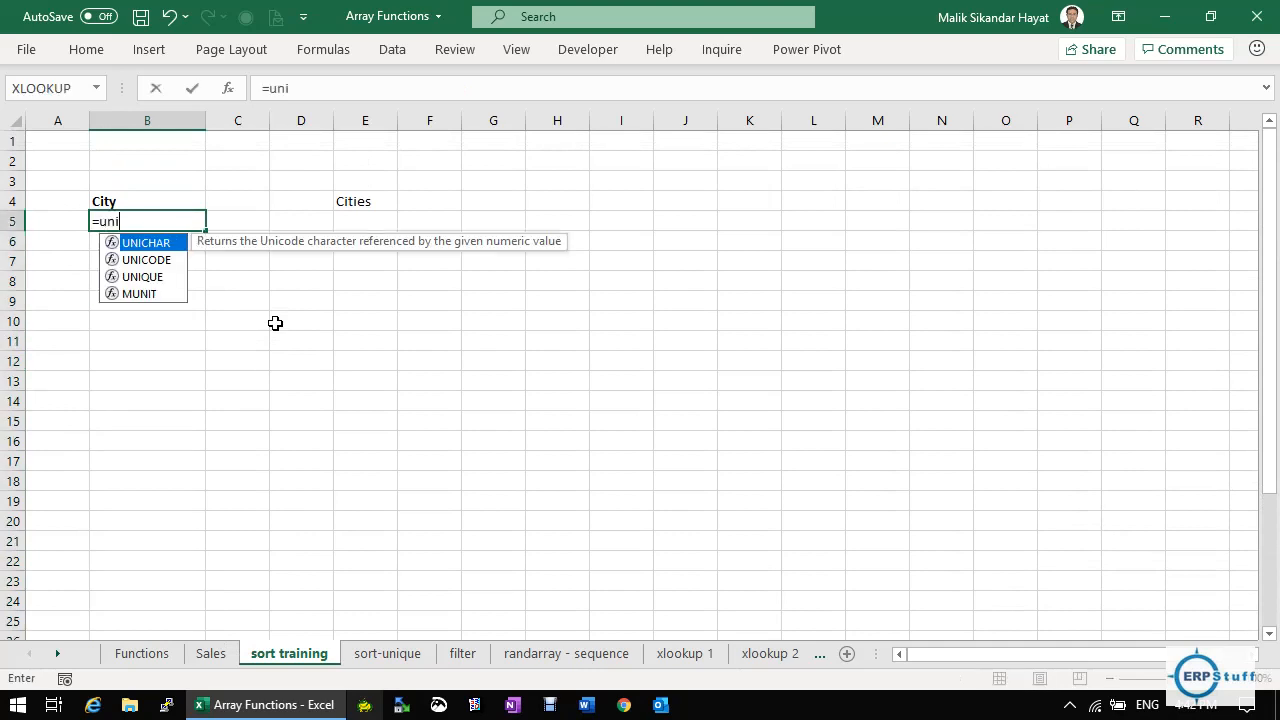
{"action": "key", "text": "Down"}
{"action": "key", "text": "Down"}
{"action": "key", "text": "Tab"}
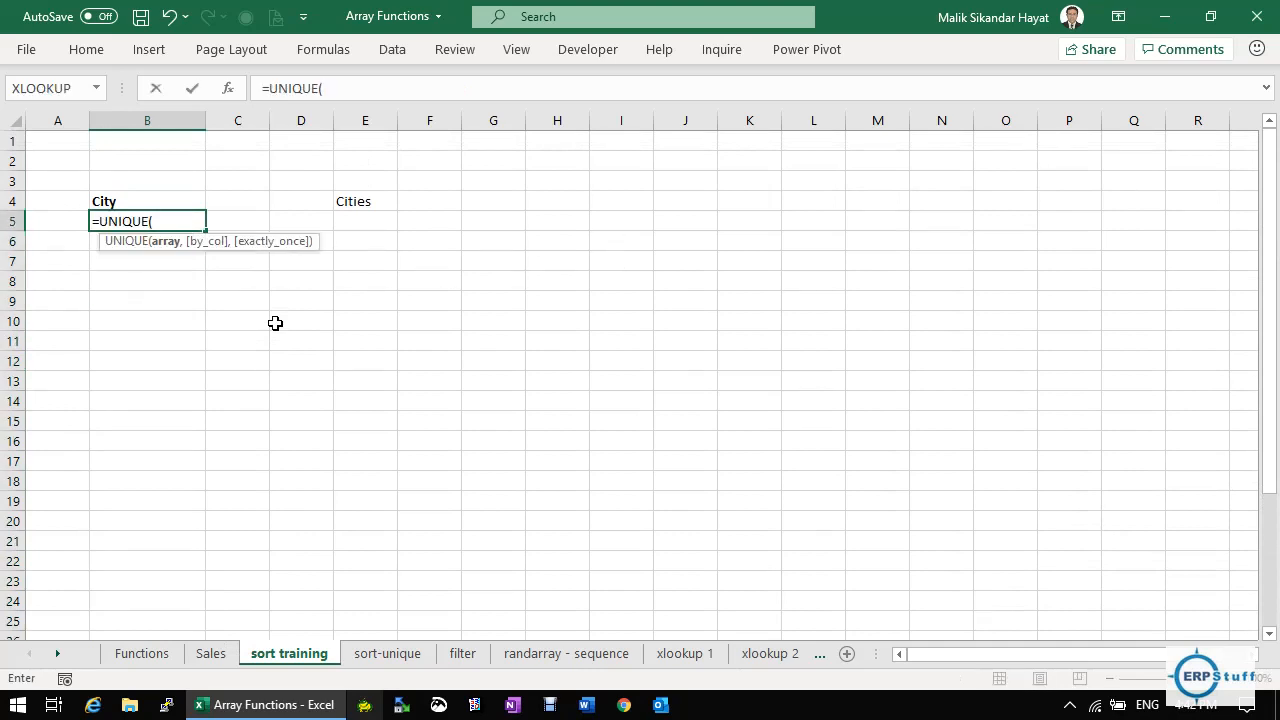
{"action": "left_click", "coordinate": [214, 653]}
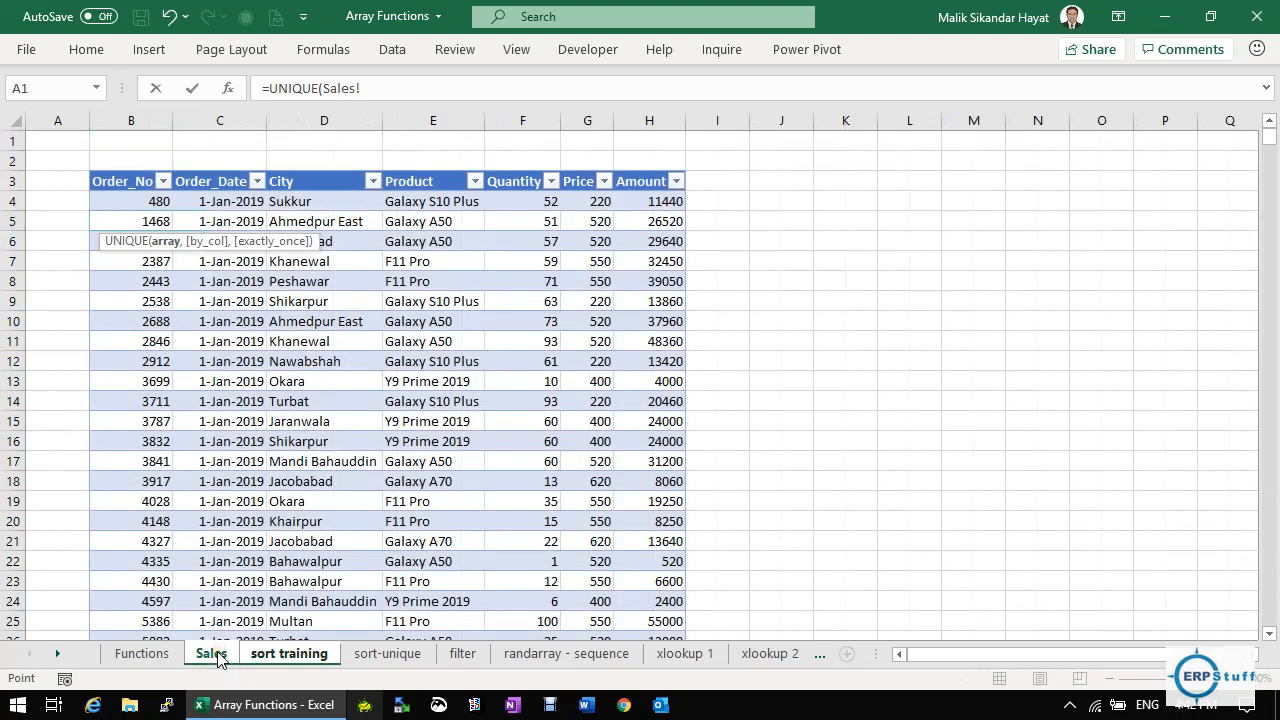
{"action": "left_click", "coordinate": [328, 203]}
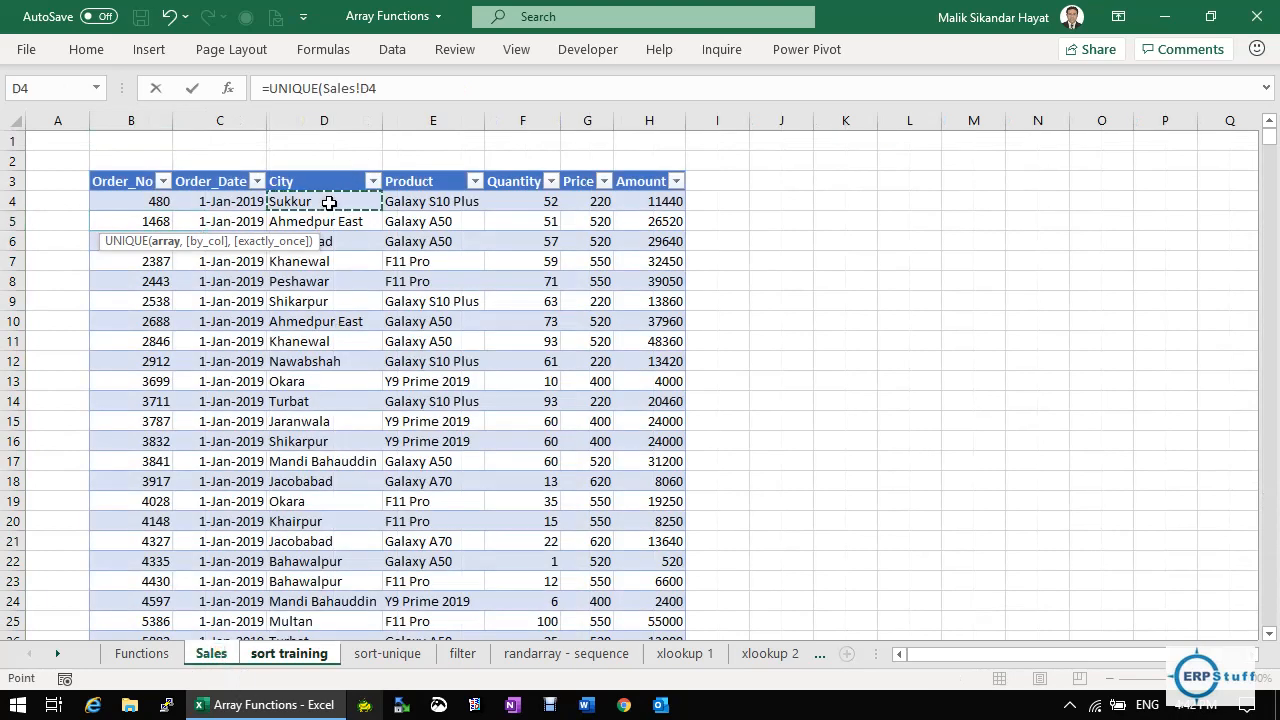
{"action": "key", "text": "ctrl+shift+Down"}
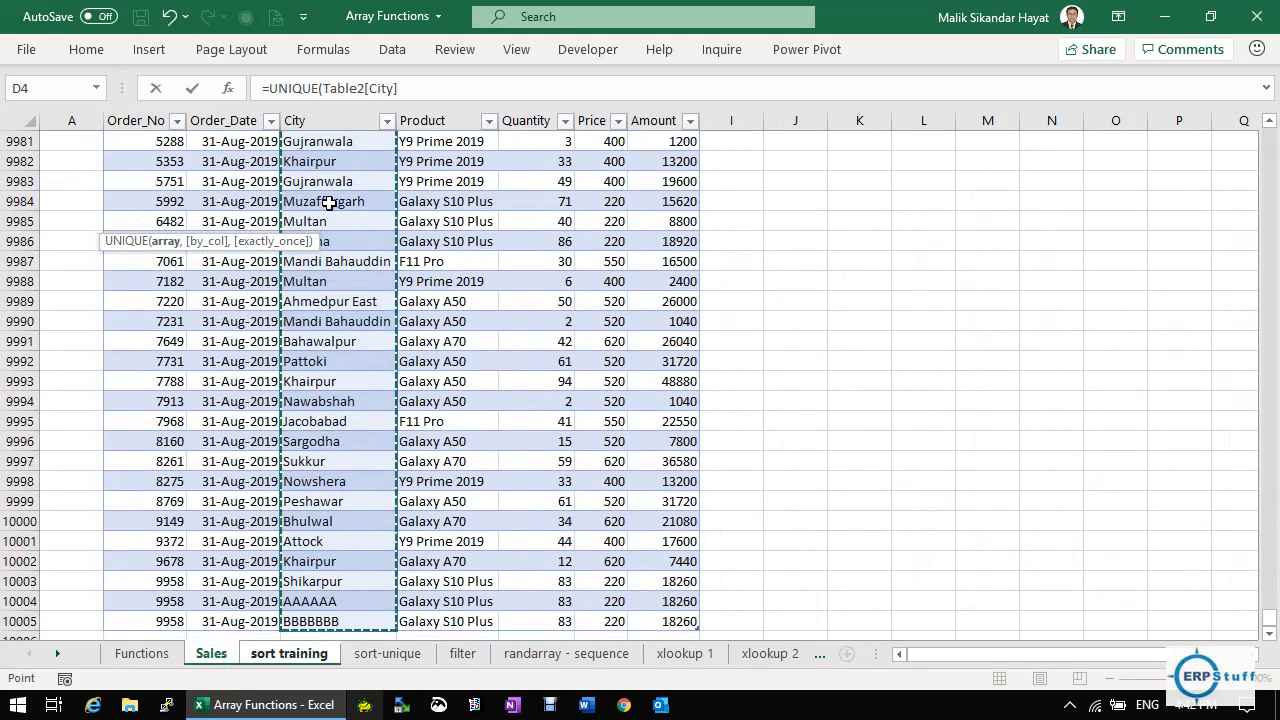
{"action": "type", "text": ")"}
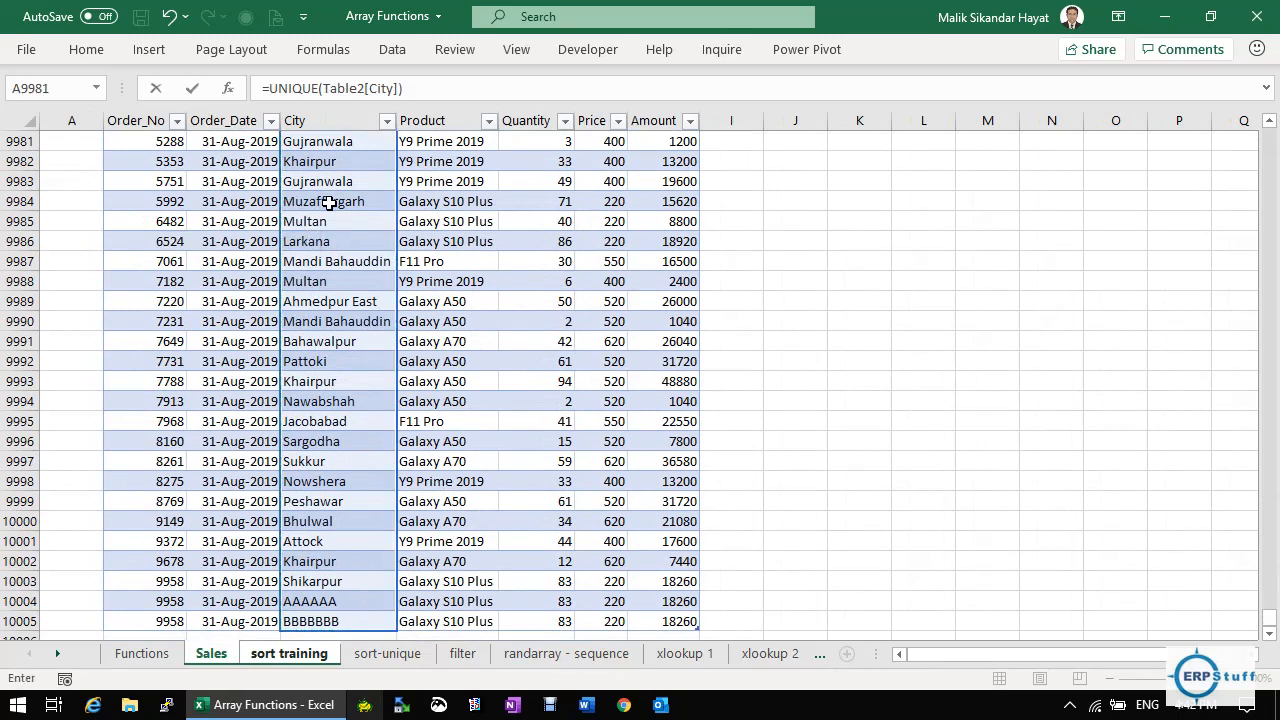
{"action": "key", "text": "Return"}
{"action": "key", "text": "Up"}
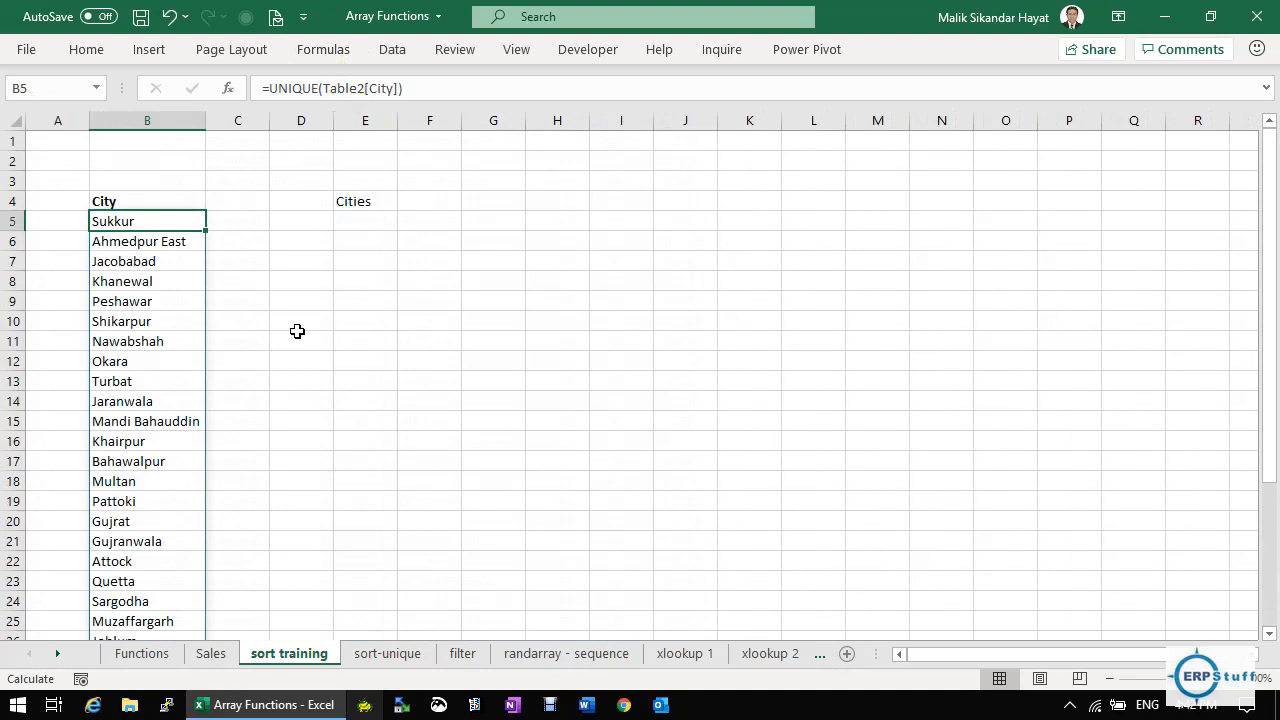
Review the City column entries on the Sales sheet, from the table's last rows upward.
{"action": "left_click", "coordinate": [212, 654]}
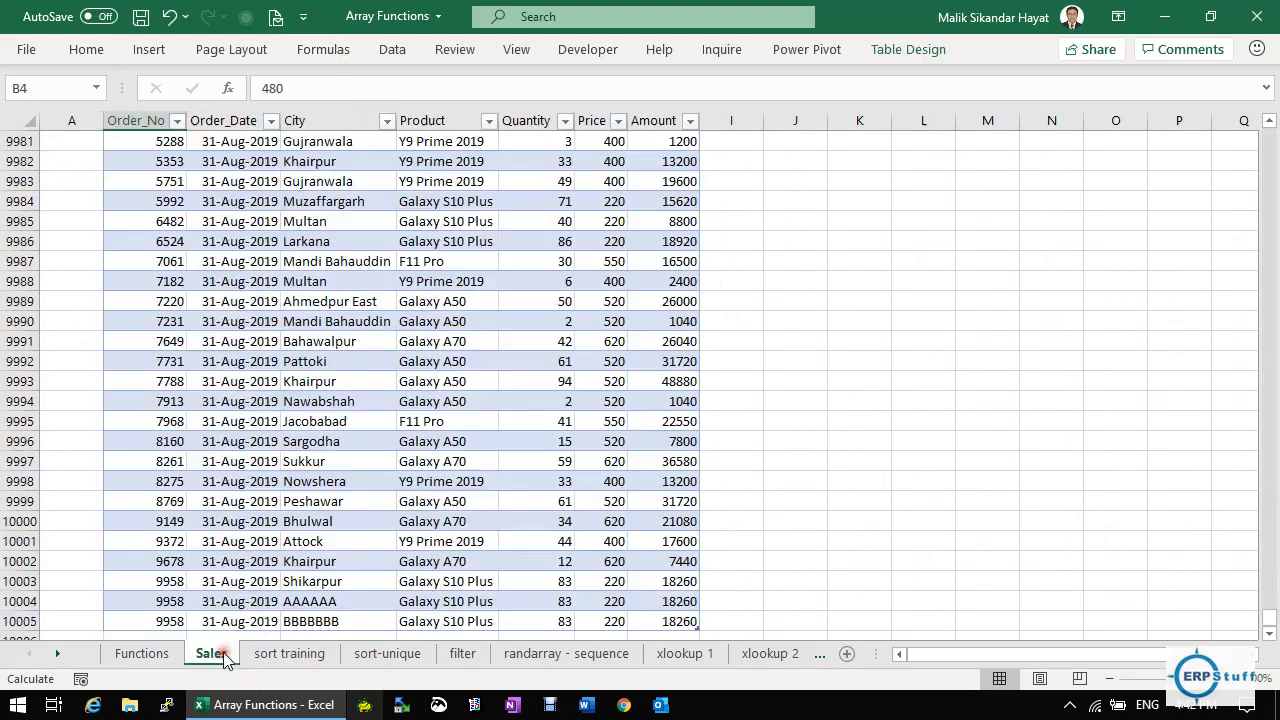
{"action": "left_click", "coordinate": [319, 234]}
{"action": "key", "text": "Page_Up"}
{"action": "key", "text": "Page_Up"}
{"action": "key", "text": "Page_Up"}
{"action": "key", "text": "Page_Up"}
{"action": "key", "text": "Page_Up"}
{"action": "key", "text": "Page_Up"}
{"action": "key", "text": "Page_Up"}
{"action": "key", "text": "Page_Up"}
{"action": "key", "text": "Page_Up"}
{"action": "key", "text": "Page_Up"}
{"action": "key", "text": "Page_Up"}
{"action": "key", "text": "Page_Up"}
{"action": "key", "text": "Page_Up"}
{"action": "key", "text": "Page_Up"}
{"action": "key", "text": "Page_Up"}
{"action": "key", "text": "Page_Up"}
{"action": "key", "text": "Page_Up"}
{"action": "key", "text": "Page_Up"}
{"action": "key", "text": "Page_Up"}
{"action": "key", "text": "Page_Up"}
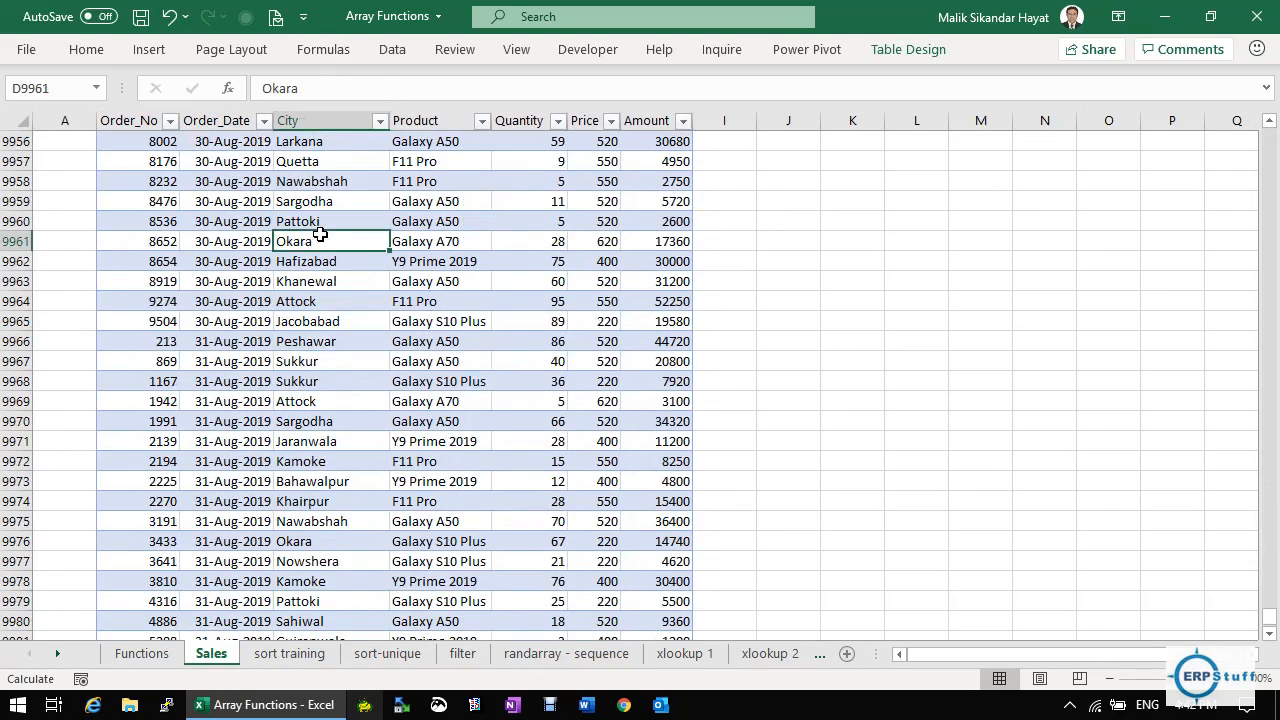
{"action": "key", "text": "Page_Up"}
{"action": "key", "text": "Page_Up"}
{"action": "key", "text": "Page_Up"}
{"action": "key", "text": "Page_Up"}
{"action": "key", "text": "Page_Up"}
{"action": "key", "text": "Page_Up"}
{"action": "key", "text": "Page_Up"}
{"action": "key", "text": "Page_Up"}
{"action": "key", "text": "Page_Up"}
{"action": "key", "text": "Page_Up"}
{"action": "key", "text": "Page_Up"}
{"action": "key", "text": "Page_Up"}
{"action": "key", "text": "Page_Up"}
{"action": "key", "text": "Page_Up"}
{"action": "key", "text": "Page_Up"}
{"action": "key", "text": "Page_Up"}
{"action": "key", "text": "Page_Up"}
{"action": "key", "text": "Page_Up"}
{"action": "key", "text": "Page_Up"}
{"action": "key", "text": "Page_Up"}
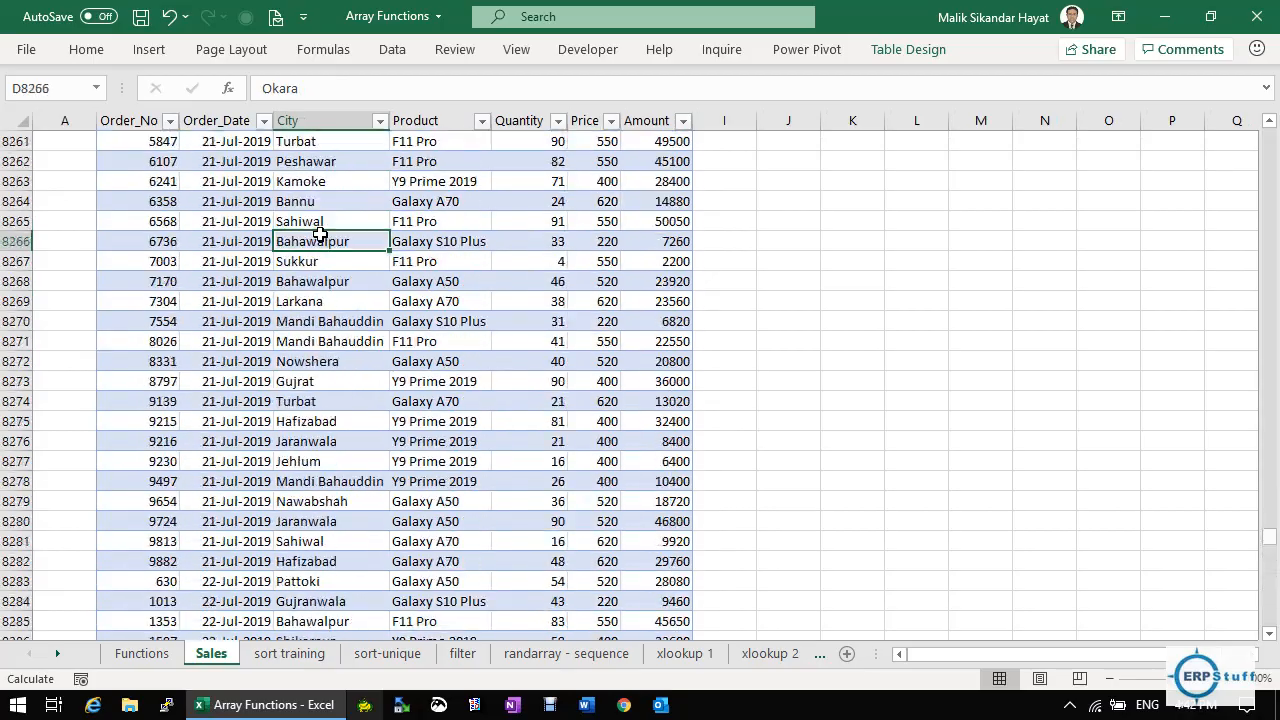
{"action": "key", "text": "Page_Up"}
{"action": "key", "text": "Page_Up"}
{"action": "key", "text": "Page_Up"}
{"action": "key", "text": "Page_Up"}
{"action": "key", "text": "Page_Up"}
{"action": "key", "text": "Page_Up"}
{"action": "key", "text": "Page_Up"}
{"action": "key", "text": "Page_Up"}
{"action": "key", "text": "Page_Up"}
{"action": "key", "text": "Page_Up"}
{"action": "key", "text": "Page_Up"}
{"action": "key", "text": "Page_Up"}
{"action": "key", "text": "Page_Up"}
{"action": "key", "text": "Page_Up"}
{"action": "key", "text": "Page_Up"}
{"action": "key", "text": "Page_Up"}
{"action": "key", "text": "Page_Up"}
{"action": "key", "text": "Page_Up"}
{"action": "key", "text": "Page_Up"}
{"action": "key", "text": "Page_Up"}
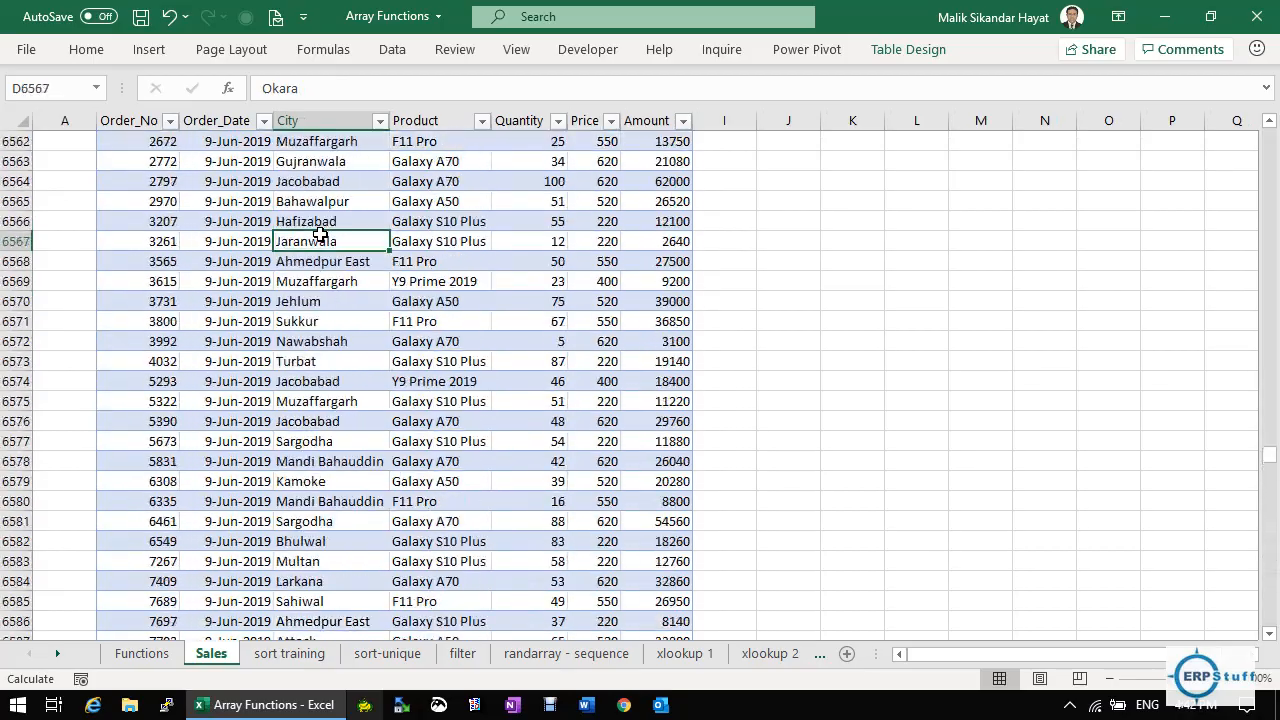
{"action": "key", "text": "ctrl+shift+Page_Up"}
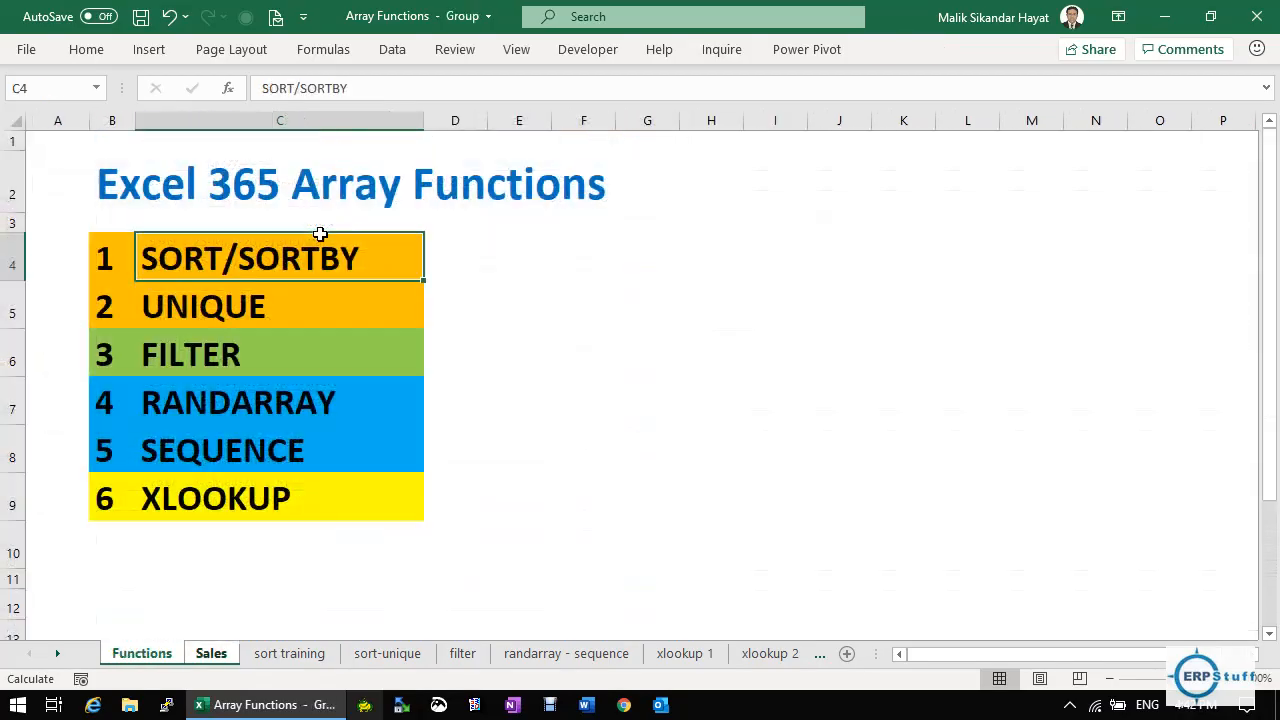
Examine the UNIQUE city list on the sort training sheet down to its last entry.
{"action": "left_click", "coordinate": [274, 655]}
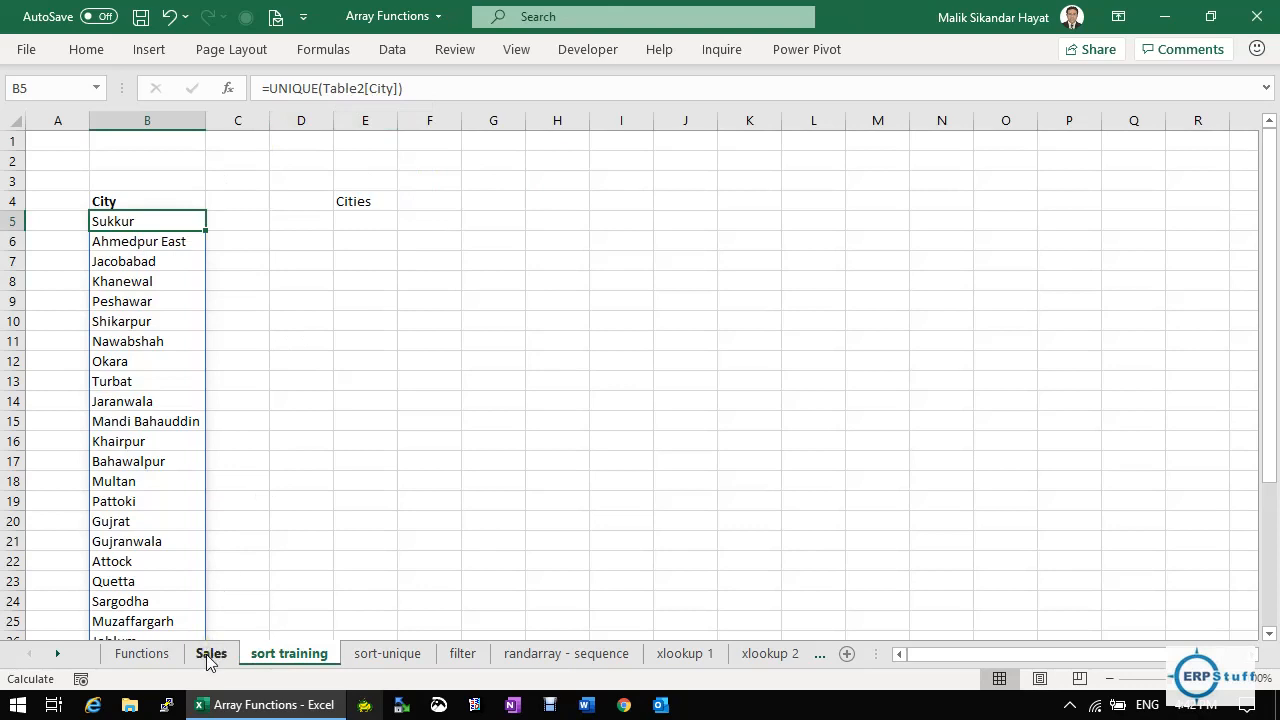
{"action": "key", "text": "Down"}
{"action": "key", "text": "Down"}
{"action": "key", "text": "Down"}
{"action": "key", "text": "Down"}
{"action": "key", "text": "Down"}
{"action": "key", "text": "Down"}
{"action": "key", "text": "Down"}
{"action": "key", "text": "Down"}
{"action": "key", "text": "Down"}
{"action": "key", "text": "Down"}
{"action": "key", "text": "Down"}
{"action": "key", "text": "Down"}
{"action": "key", "text": "Down"}
{"action": "key", "text": "Down"}
{"action": "key", "text": "Down"}
{"action": "key", "text": "Down"}
{"action": "key", "text": "Down"}
{"action": "key", "text": "Down"}
{"action": "key", "text": "Down"}
{"action": "key", "text": "Down"}
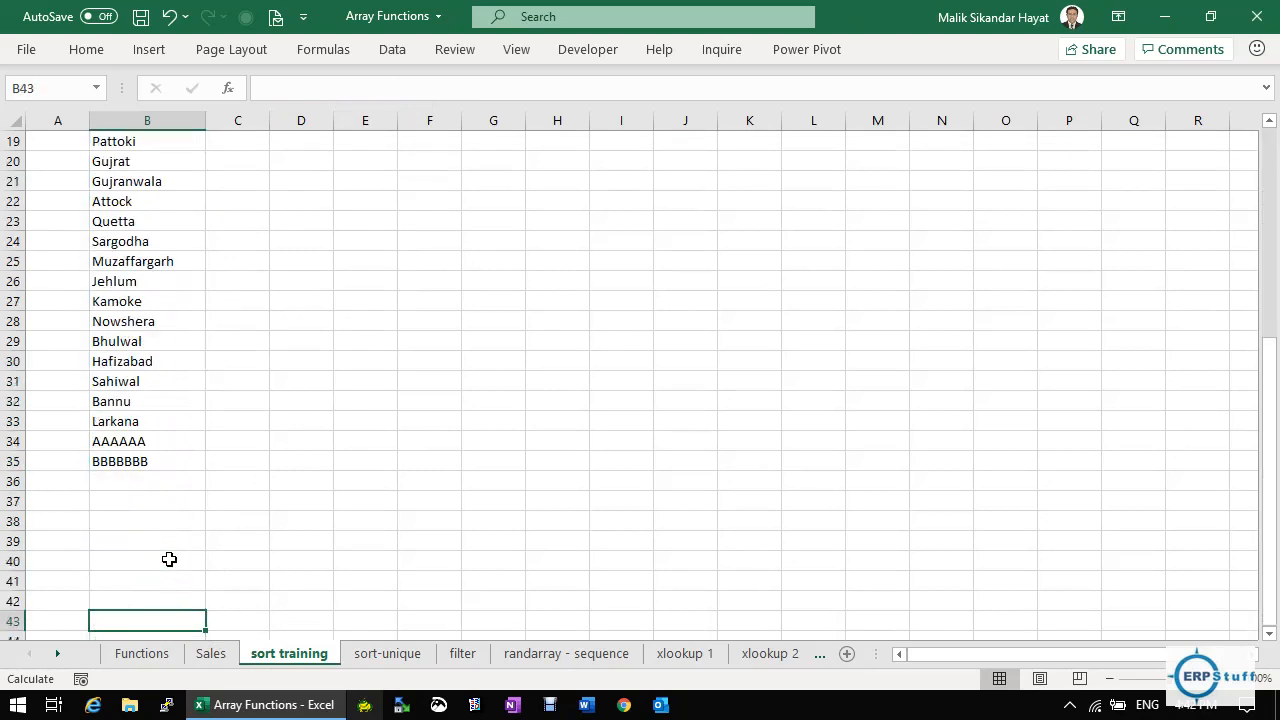
{"action": "key", "text": "Up"}
{"action": "key", "text": "Up"}
{"action": "key", "text": "Up"}
{"action": "key", "text": "Up"}
{"action": "key", "text": "Up"}
{"action": "key", "text": "Up"}
{"action": "key", "text": "Up"}
{"action": "key", "text": "Up"}
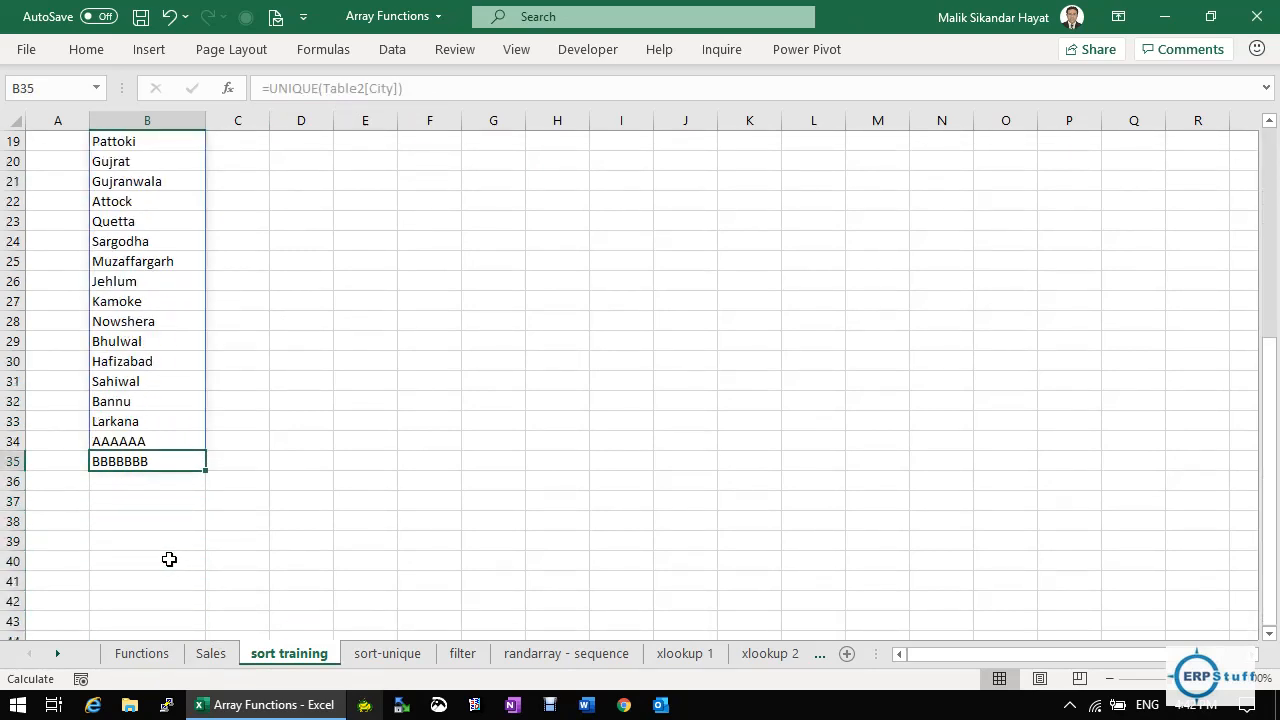
Duplicate the last Sales table record from row 10005 into row 10006.
{"action": "left_click", "coordinate": [212, 655]}
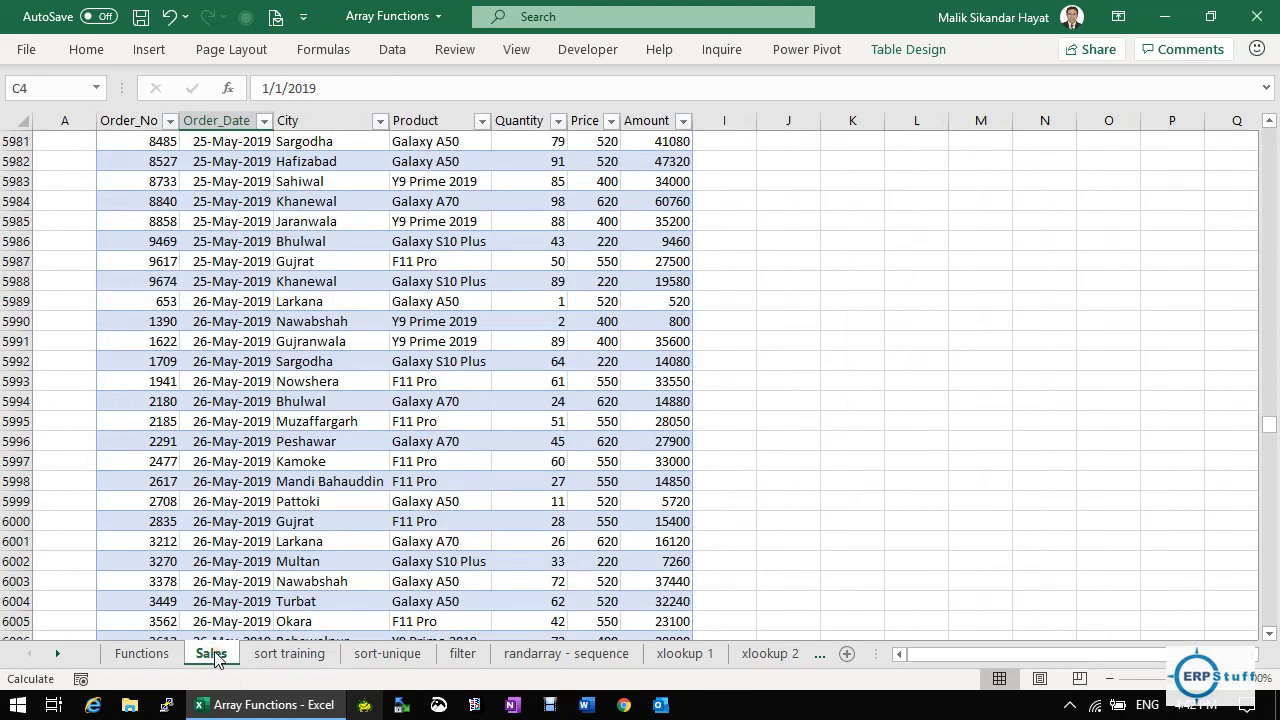
{"action": "left_click", "coordinate": [137, 603]}
{"action": "key", "text": "ctrl+Down"}
{"action": "key", "text": "Down"}
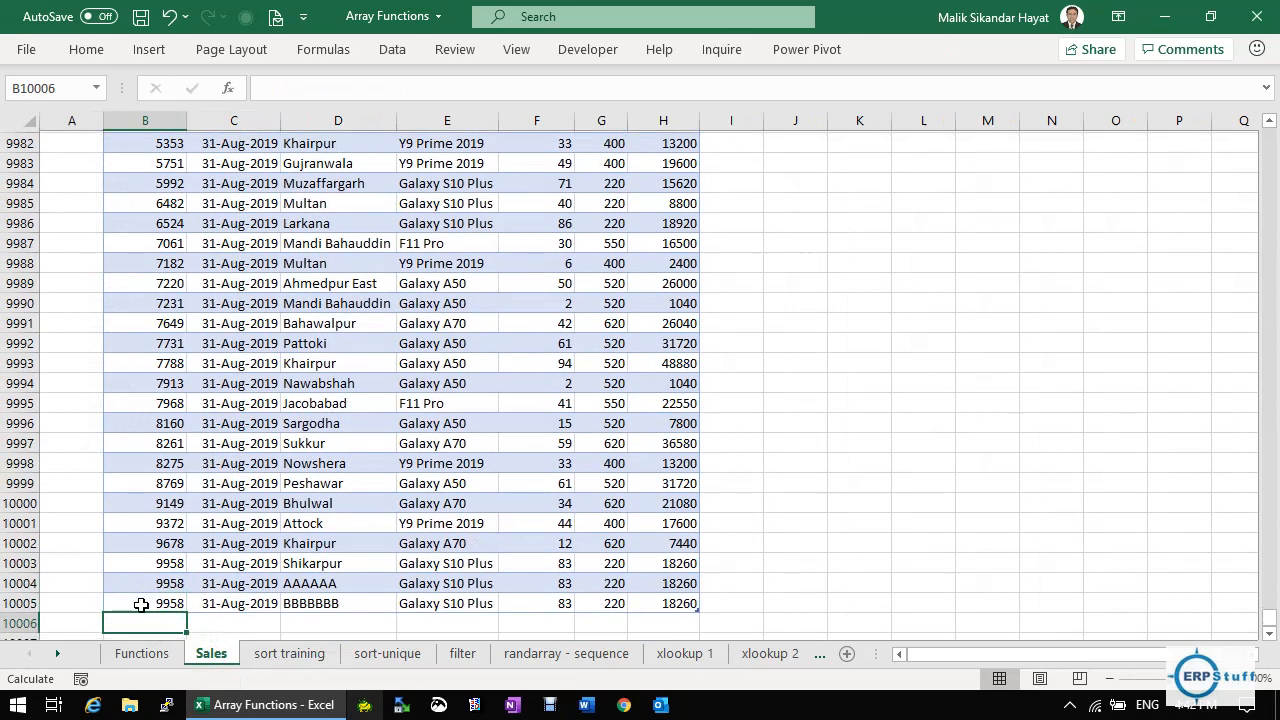
{"action": "key", "text": "Up"}
{"action": "key", "text": "shift+Right"}
{"action": "key", "text": "shift+Right"}
{"action": "key", "text": "shift+Right"}
{"action": "key", "text": "shift+Right"}
{"action": "key", "text": "shift+Right"}
{"action": "key", "text": "shift+Right"}
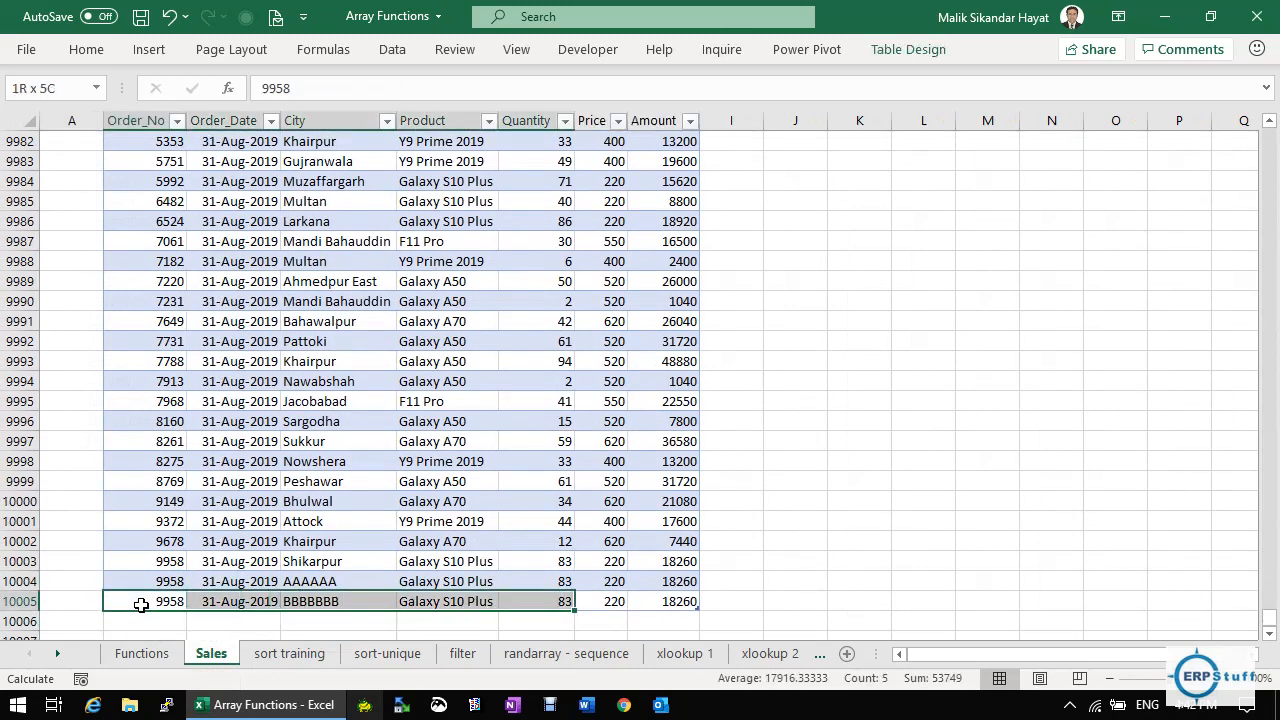
{"action": "key", "text": "ctrl+c"}
{"action": "key", "text": "Down"}
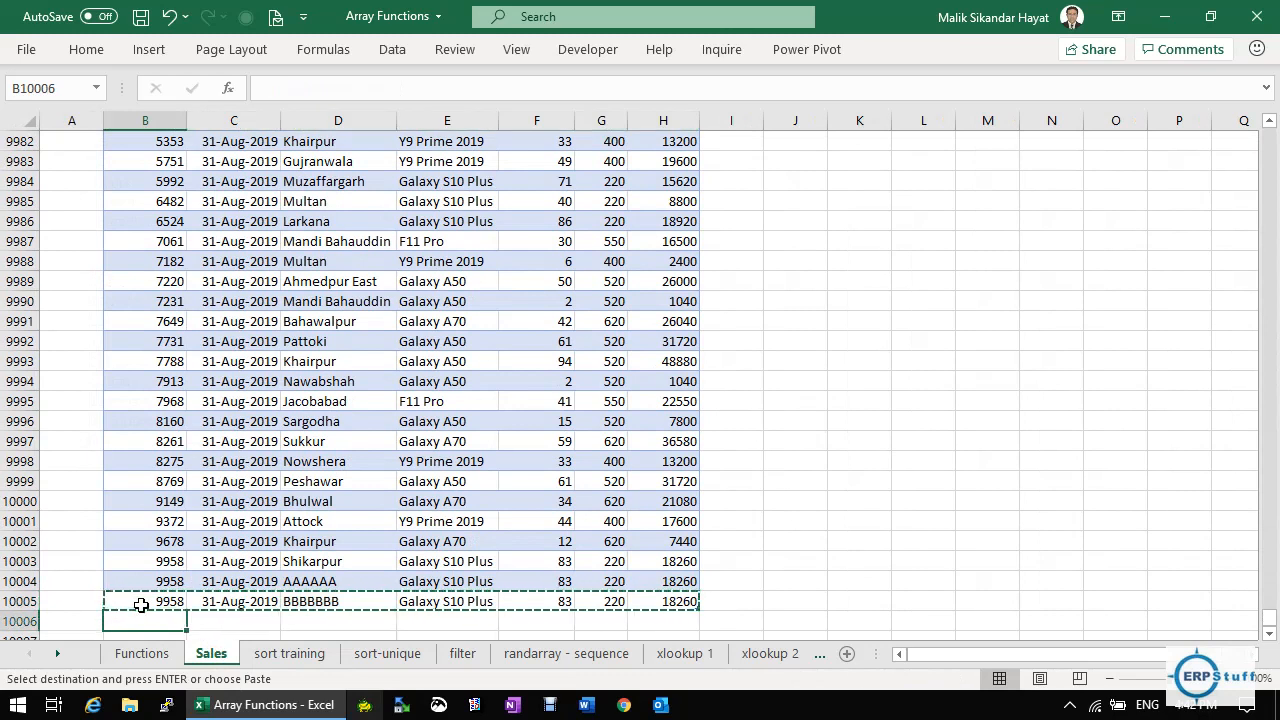
{"action": "key", "text": "ctrl+v"}
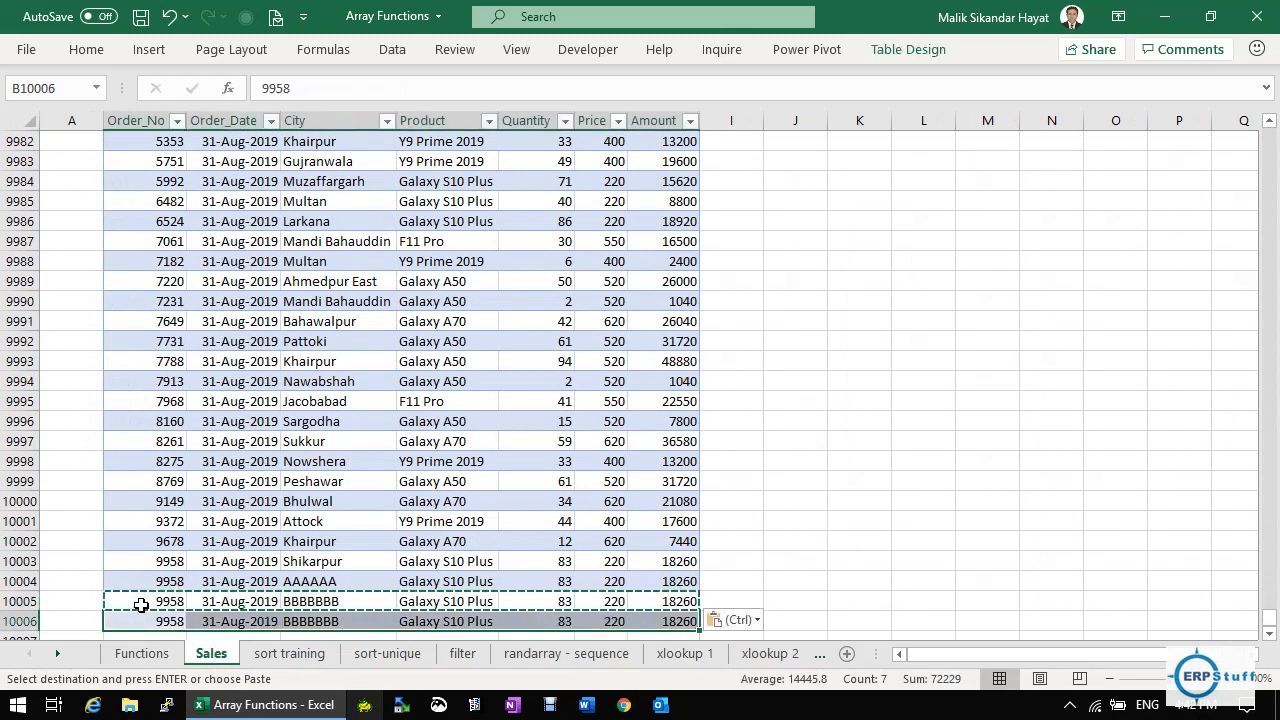
Set the City of the new Sales record in row 10006 to CCCCCCC.
{"action": "left_click", "coordinate": [347, 620]}
{"action": "type", "text": "CCCC"}
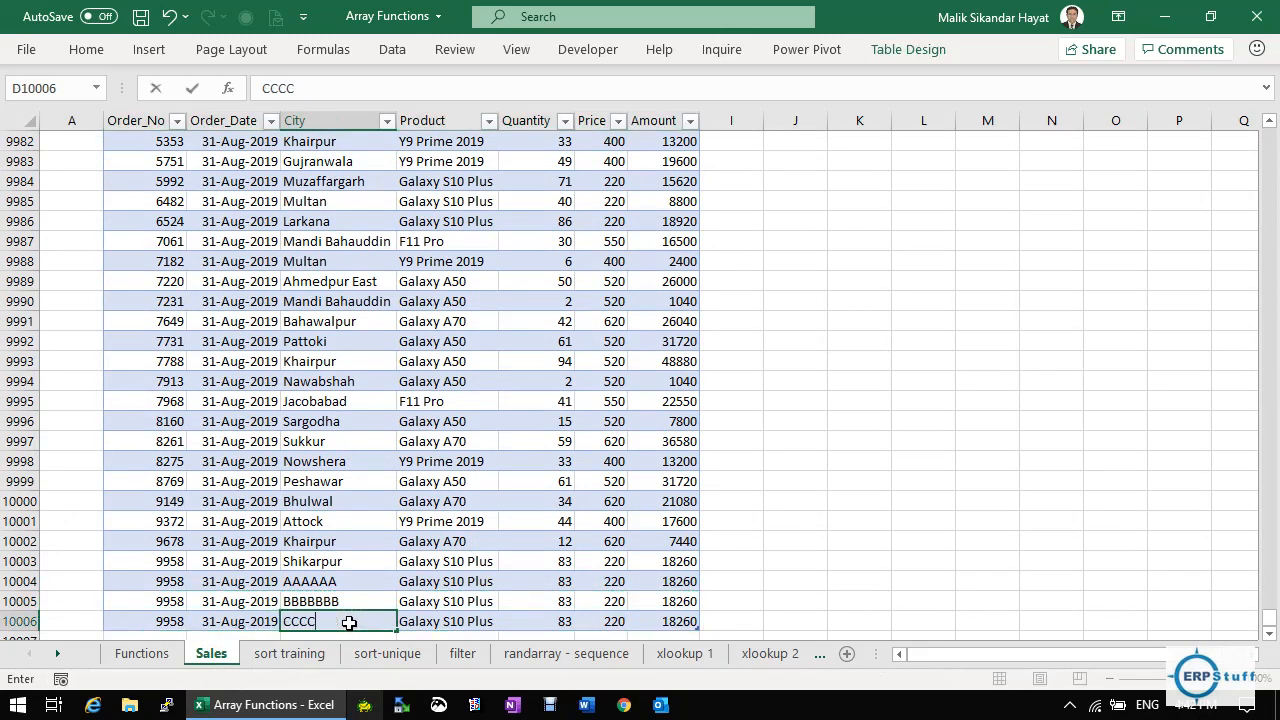
{"action": "type", "text": "CCC"}
{"action": "key", "text": "Return"}
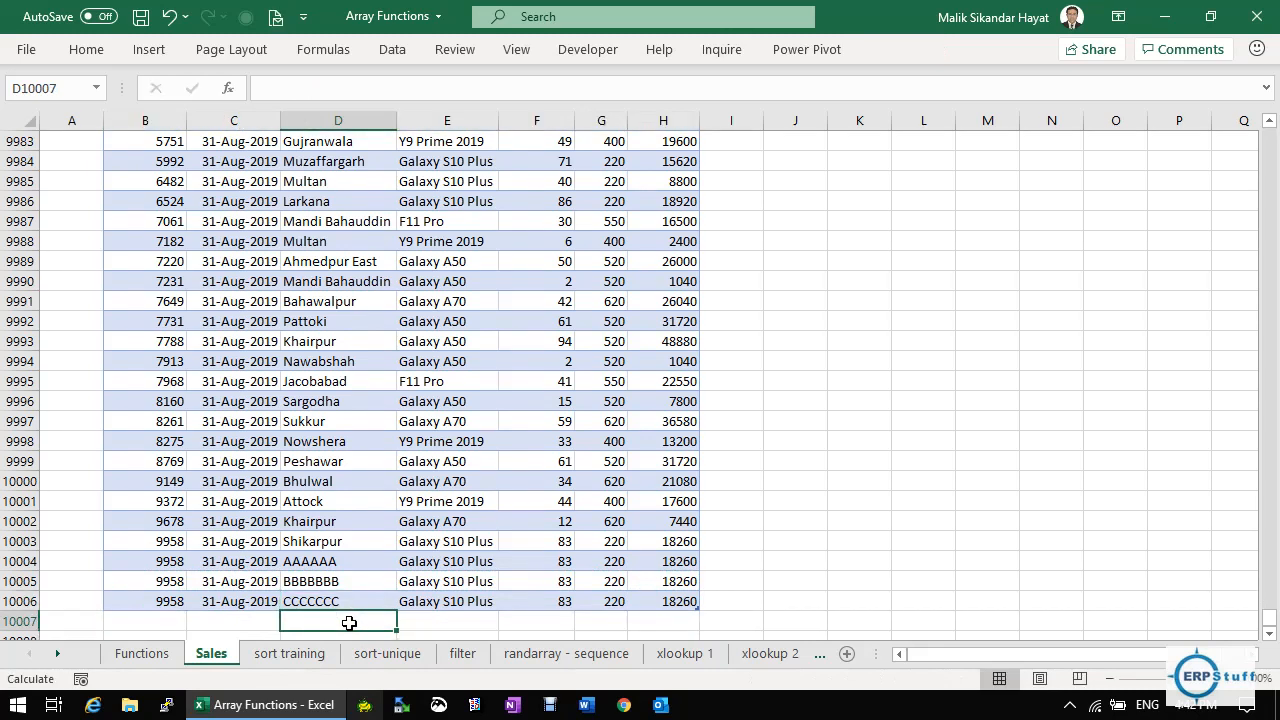
Check the end of the sort training sheet's city list for the new city, and return to the list's start.
{"action": "left_click", "coordinate": [287, 653]}
{"action": "left_click", "coordinate": [157, 483]}
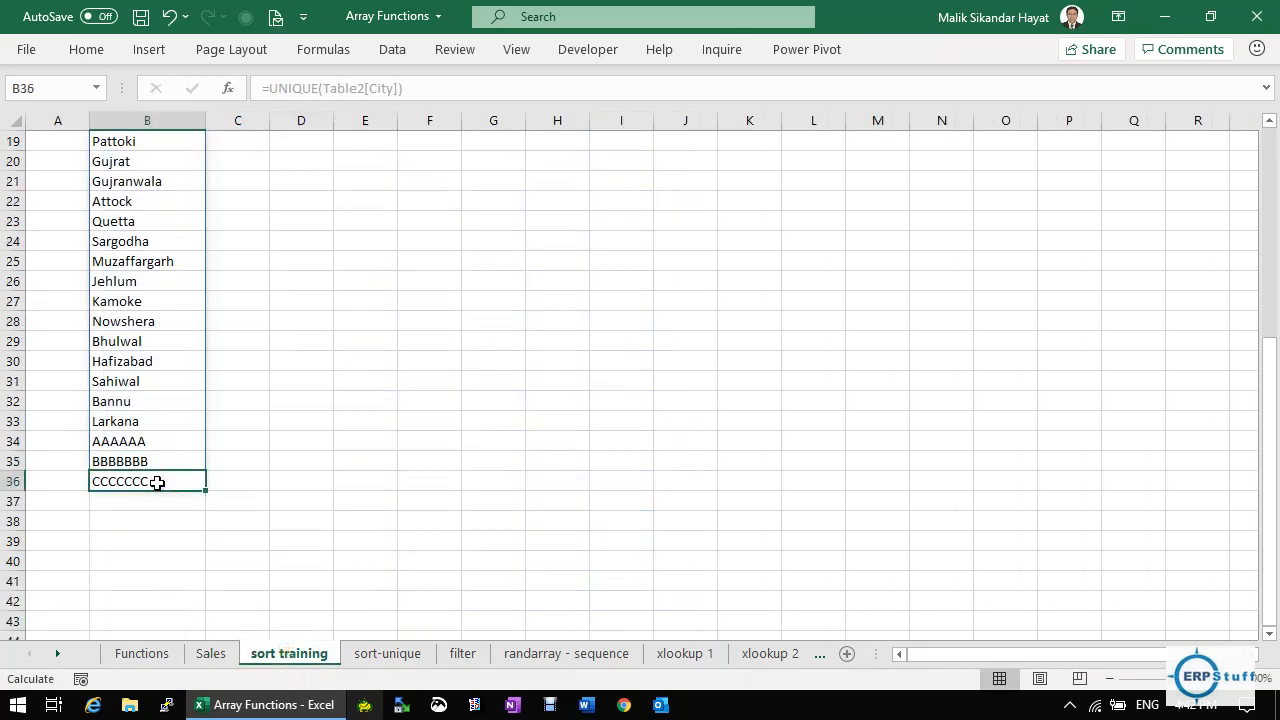
{"action": "key", "text": "Up"}
{"action": "key", "text": "Up"}
{"action": "key", "text": "Up"}
{"action": "key", "text": "Up"}
{"action": "key", "text": "Up"}
{"action": "key", "text": "Up"}
{"action": "key", "text": "Up"}
{"action": "key", "text": "Up"}
{"action": "key", "text": "Up"}
{"action": "key", "text": "Up"}
{"action": "key", "text": "Up"}
{"action": "key", "text": "Up"}
{"action": "key", "text": "Up"}
{"action": "key", "text": "Up"}
{"action": "key", "text": "Up"}
{"action": "key", "text": "Up"}
{"action": "key", "text": "Up"}
{"action": "key", "text": "Up"}
{"action": "key", "text": "Up"}
{"action": "key", "text": "Up"}
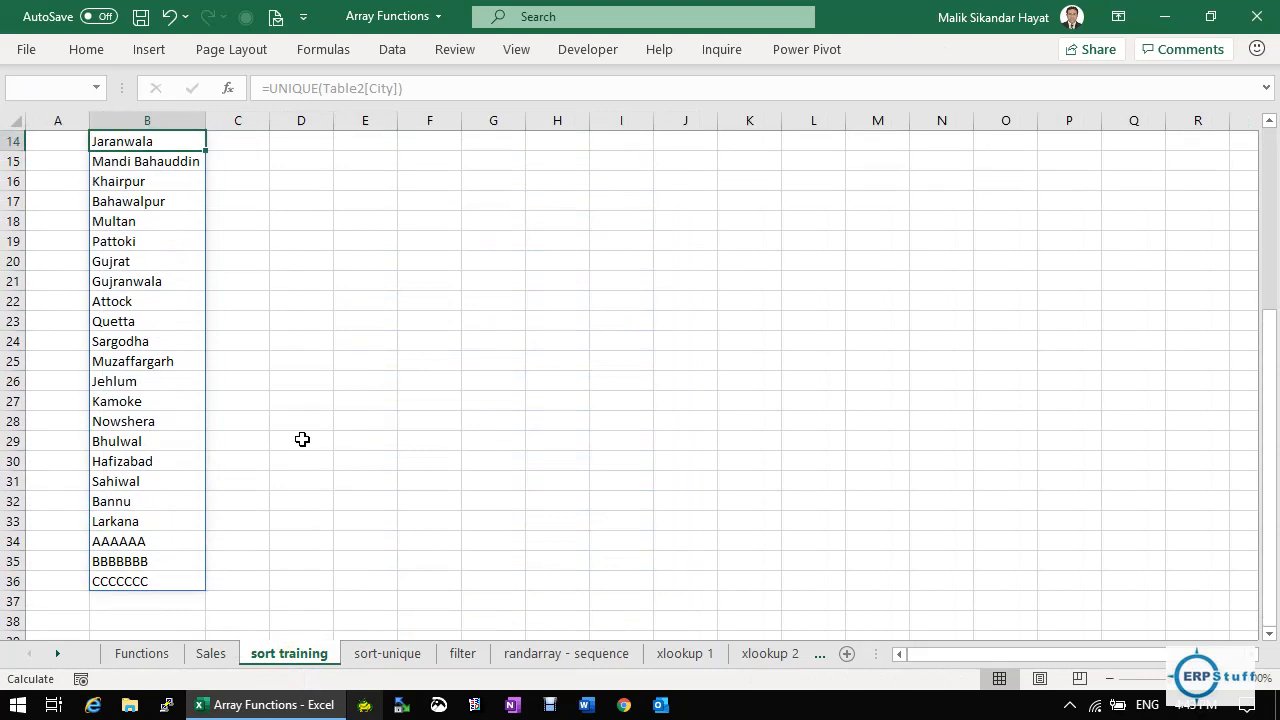
{"action": "key", "text": "Up"}
{"action": "key", "text": "Up"}
{"action": "key", "text": "Up"}
{"action": "key", "text": "Up"}
{"action": "key", "text": "Up"}
{"action": "key", "text": "Up"}
{"action": "key", "text": "Up"}
{"action": "key", "text": "Up"}
{"action": "key", "text": "Up"}
{"action": "key", "text": "Up"}
{"action": "key", "text": "Up"}
{"action": "key", "text": "Up"}
{"action": "key", "text": "Up"}
Inspect the city choices in cell F4's dropdown without selecting one.
{"action": "left_click", "coordinate": [436, 199]}
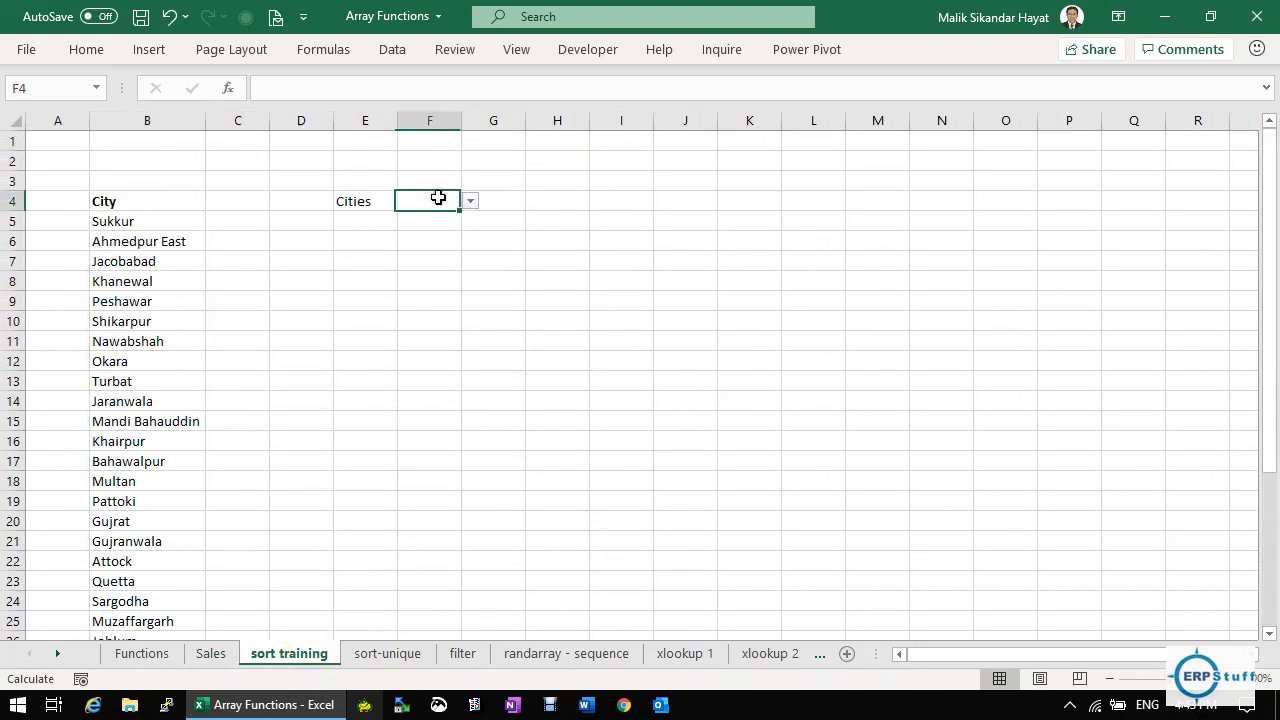
{"action": "left_click", "coordinate": [470, 203]}
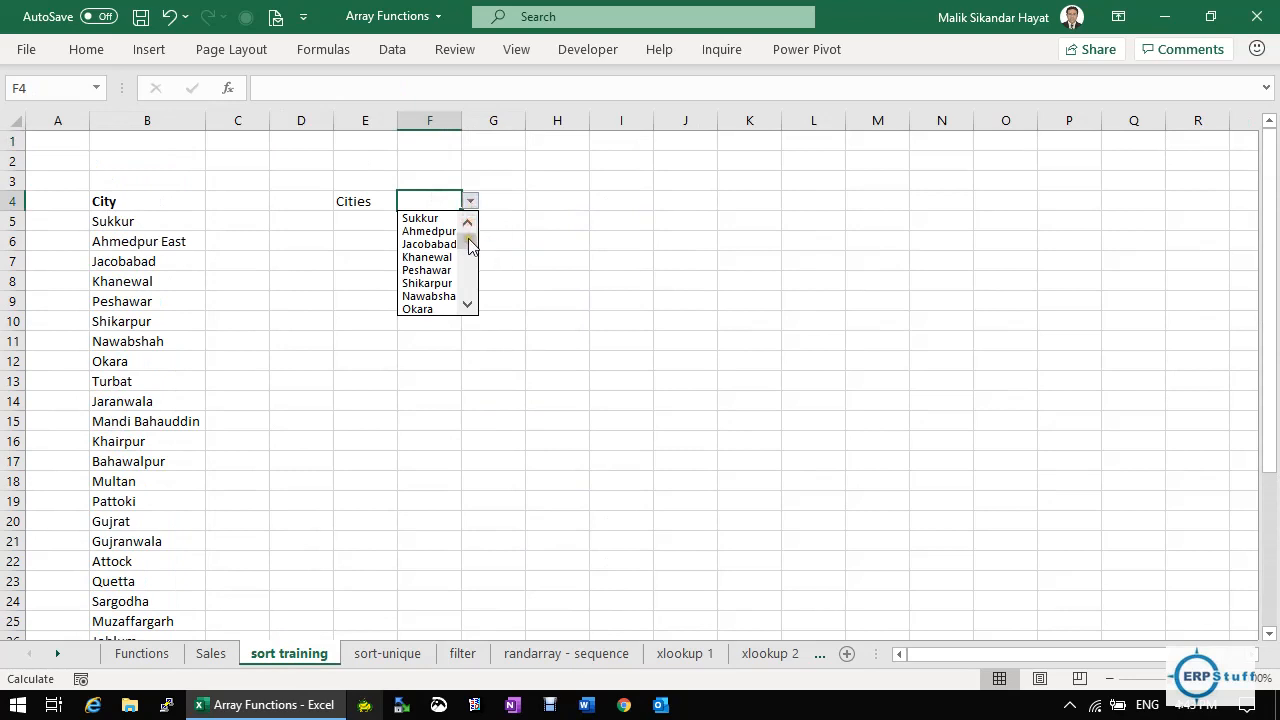
{"action": "left_click", "coordinate": [469, 222]}
{"action": "mouse_move", "coordinate": [467, 240]}
{"action": "left_mouse_down"}
{"action": "mouse_move", "coordinate": [469, 313]}
{"action": "mouse_move", "coordinate": [466, 229]}
{"action": "left_mouse_up"}
{"action": "left_click", "coordinate": [445, 201]}
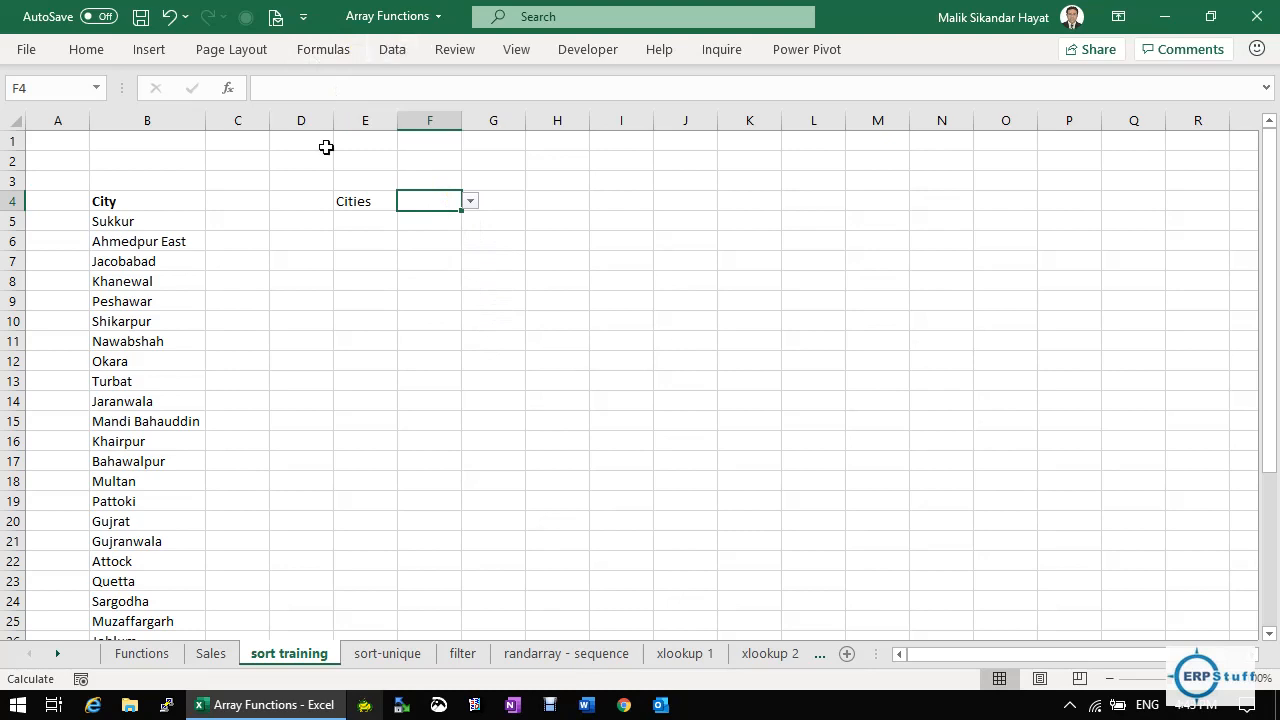
View the last entries of the city list in column B on the sort training sheet.
{"action": "left_click", "coordinate": [171, 358]}
{"action": "key", "text": "ctrl+Down"}
{"action": "key", "text": "Down"}
{"action": "scroll", "coordinate": [171, 355], "scroll_direction": "down", "scroll_amount": 2}
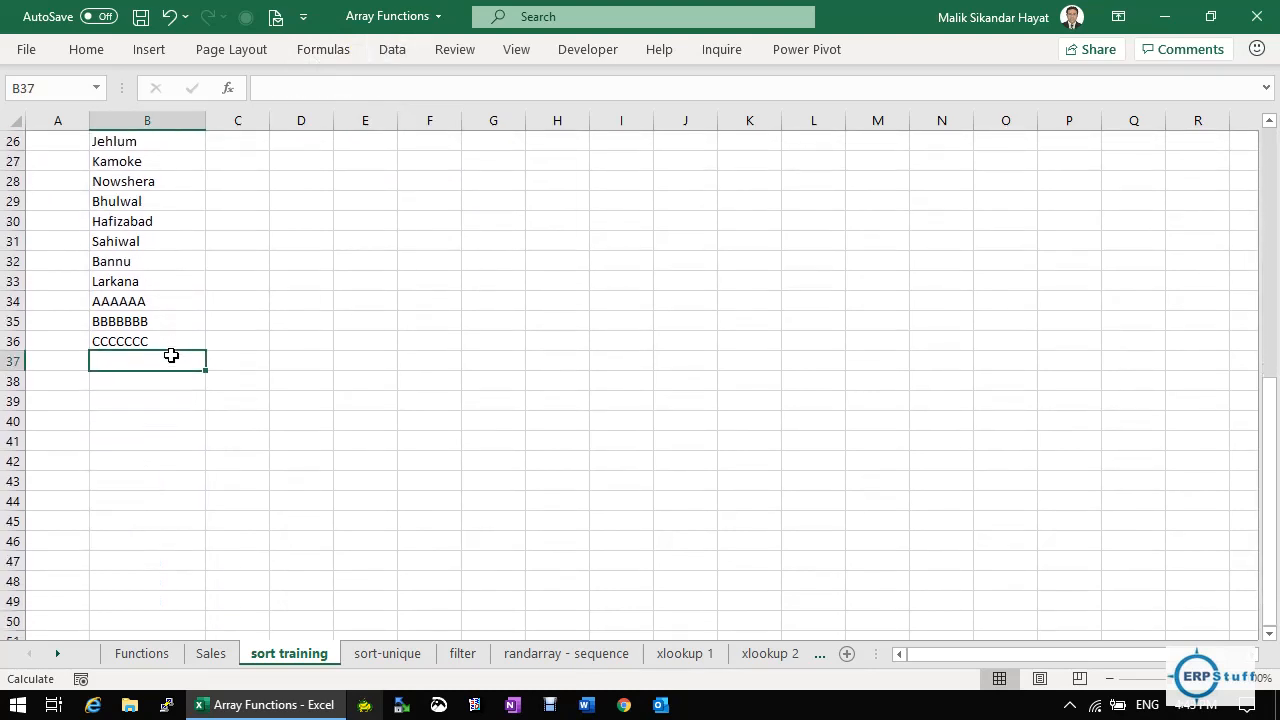
Set the source of cell F4's list validation to =B5# and check the cities its dropdown offers.
{"action": "key", "text": "Up"}
{"action": "key", "text": "Up"}
{"action": "key", "text": "Up"}
{"action": "key", "text": "Up"}
{"action": "key", "text": "Up"}
{"action": "key", "text": "Up"}
{"action": "key", "text": "Up"}
{"action": "key", "text": "Up"}
{"action": "key", "text": "Up"}
{"action": "key", "text": "Up"}
{"action": "key", "text": "Up"}
{"action": "key", "text": "Up"}
{"action": "key", "text": "Up"}
{"action": "key", "text": "Up"}
{"action": "key", "text": "Up"}
{"action": "key", "text": "Up"}
{"action": "key", "text": "Up"}
{"action": "key", "text": "Up"}
{"action": "key", "text": "Up"}
{"action": "key", "text": "Up"}
{"action": "key", "text": "Up"}
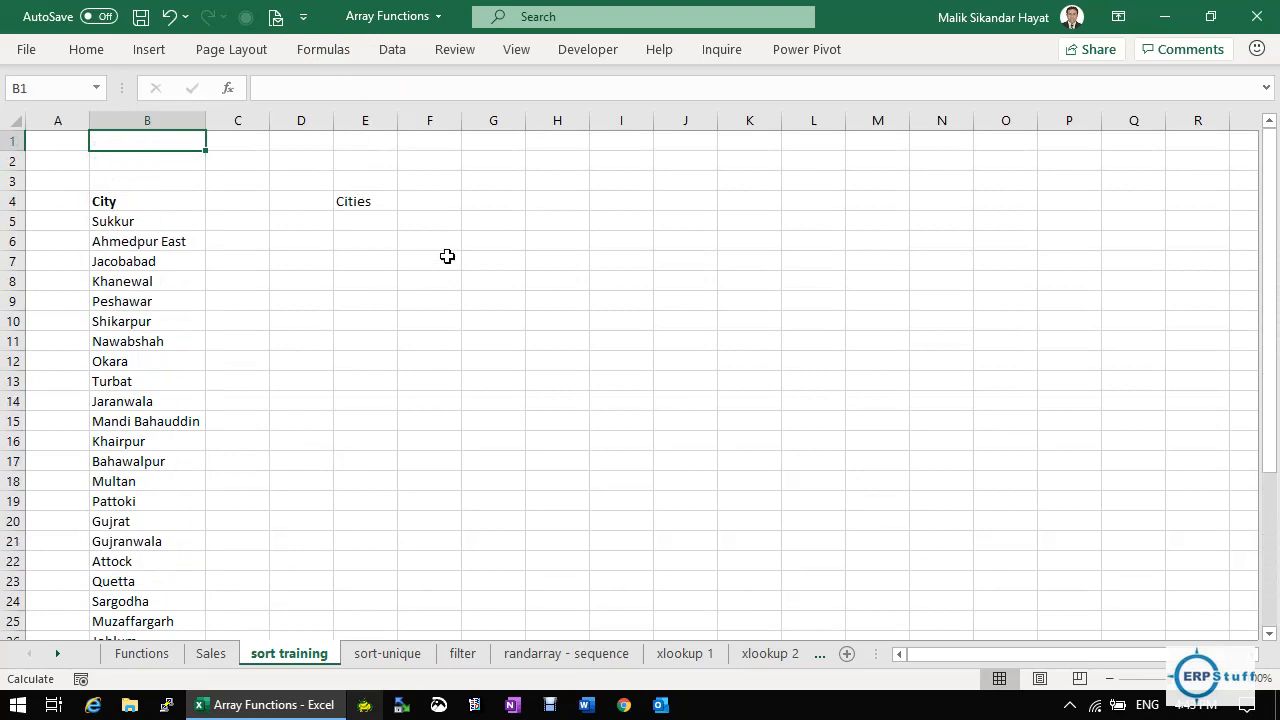
{"action": "left_click", "coordinate": [446, 201]}
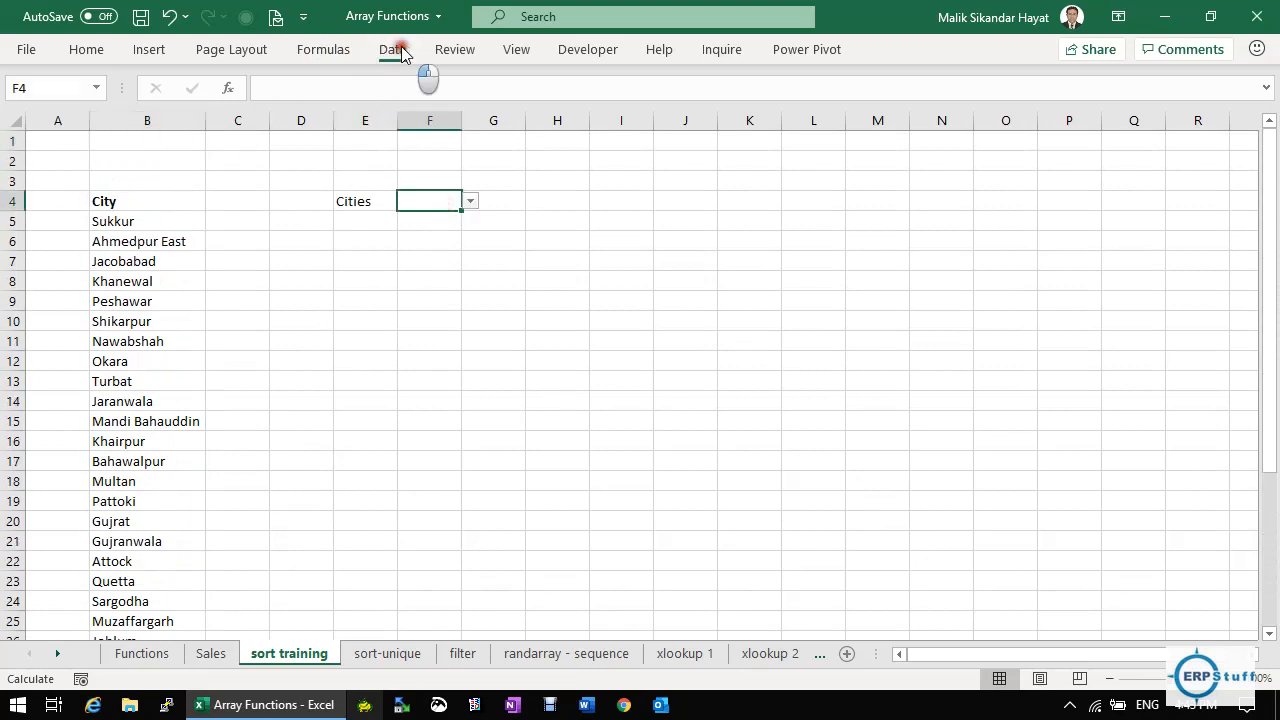
{"action": "left_click", "coordinate": [394, 48]}
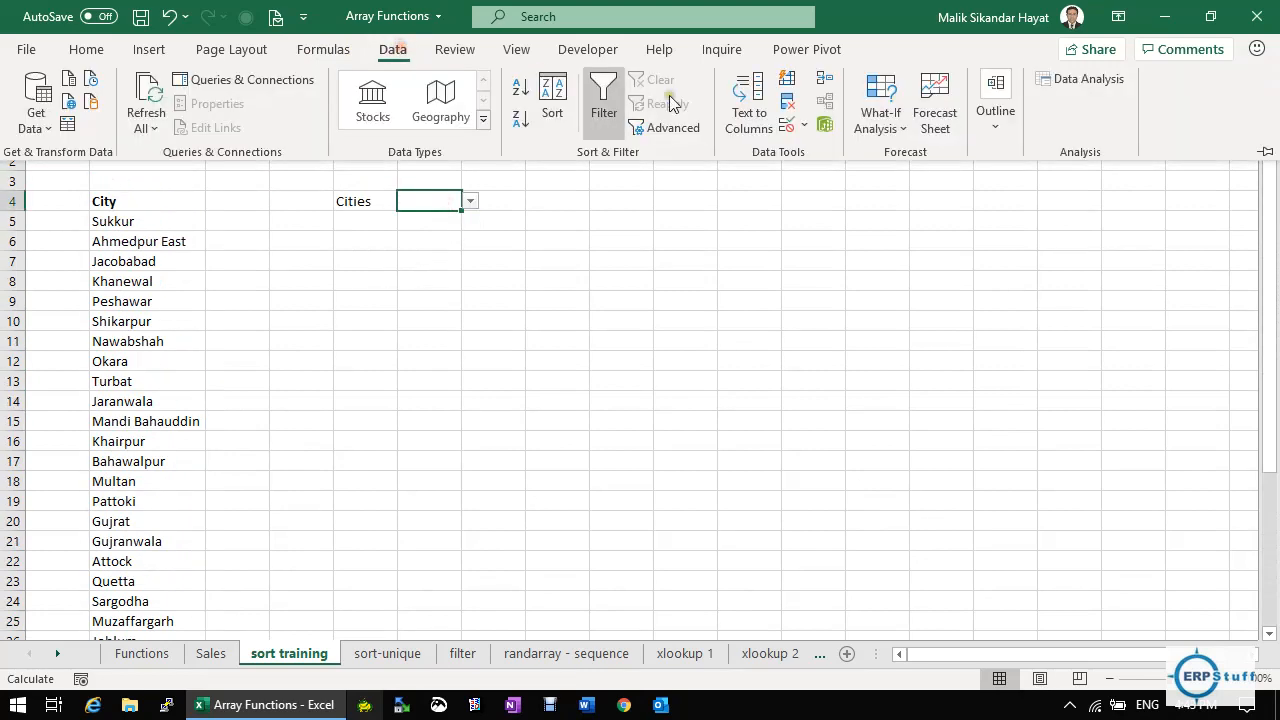
{"action": "left_click", "coordinate": [789, 126]}
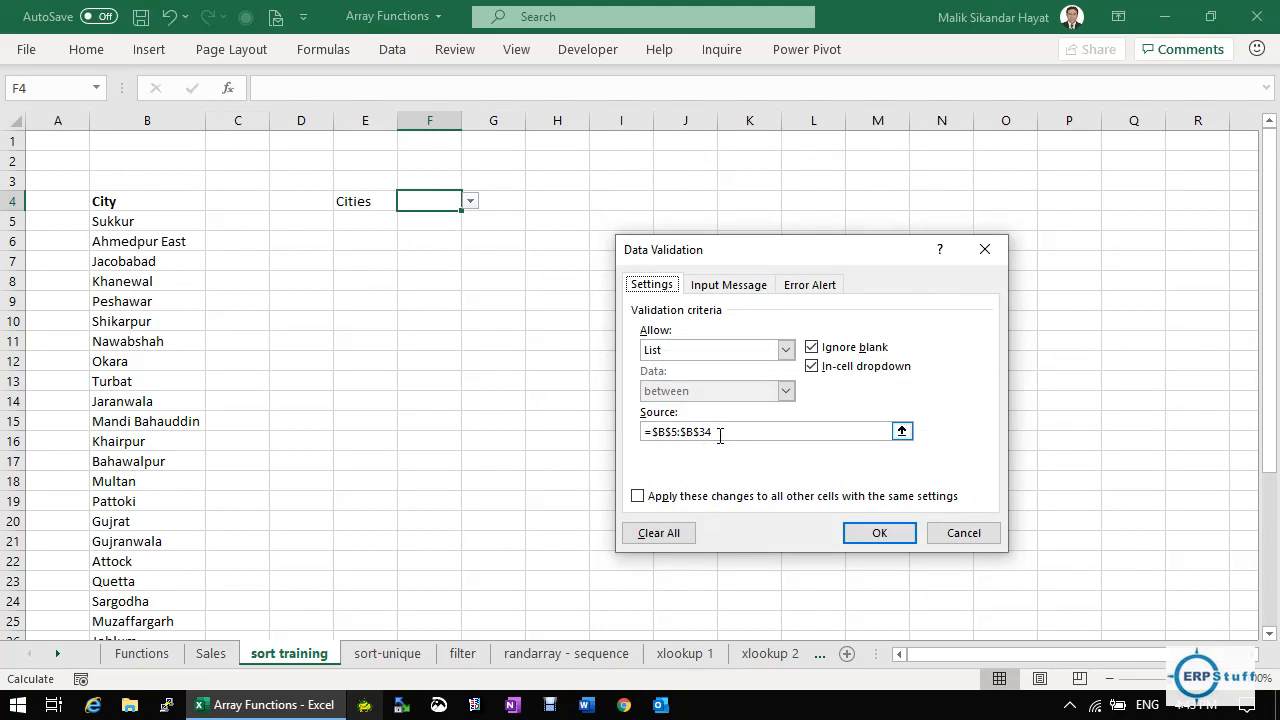
{"action": "left_click", "coordinate": [651, 433]}
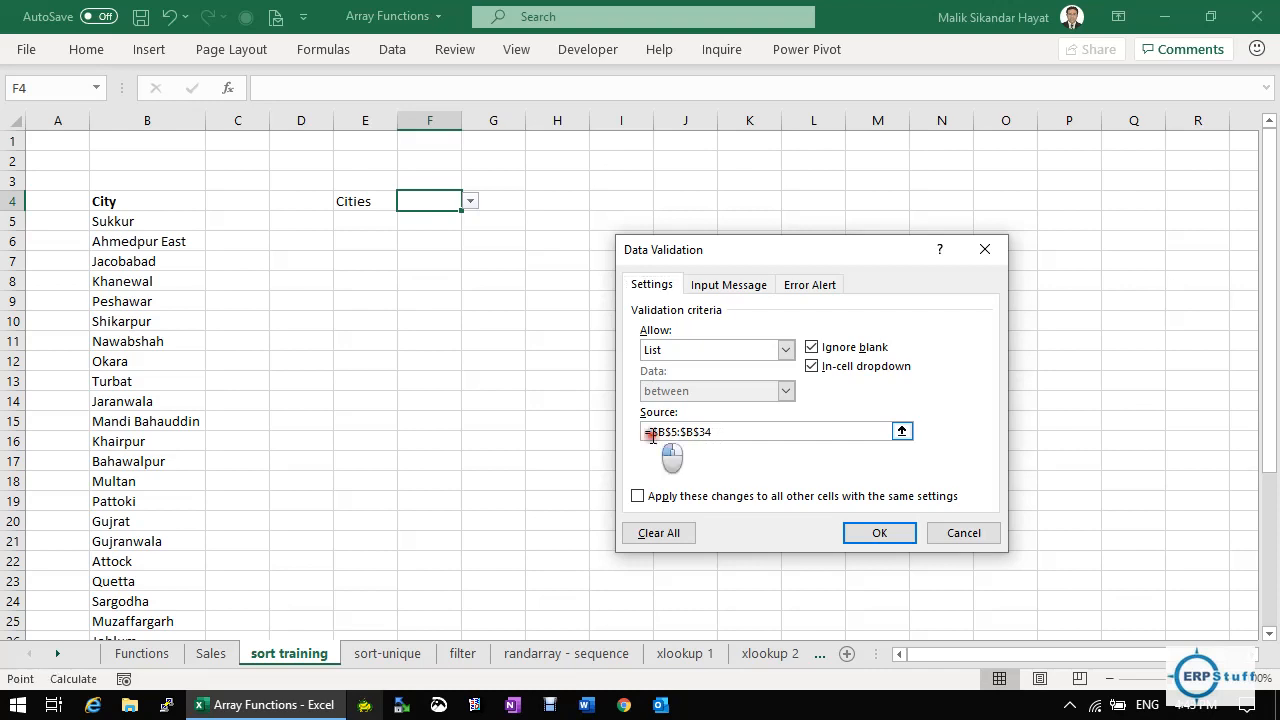
{"action": "left_click_drag", "start_coordinate": [651, 433], "coordinate": [718, 433]}
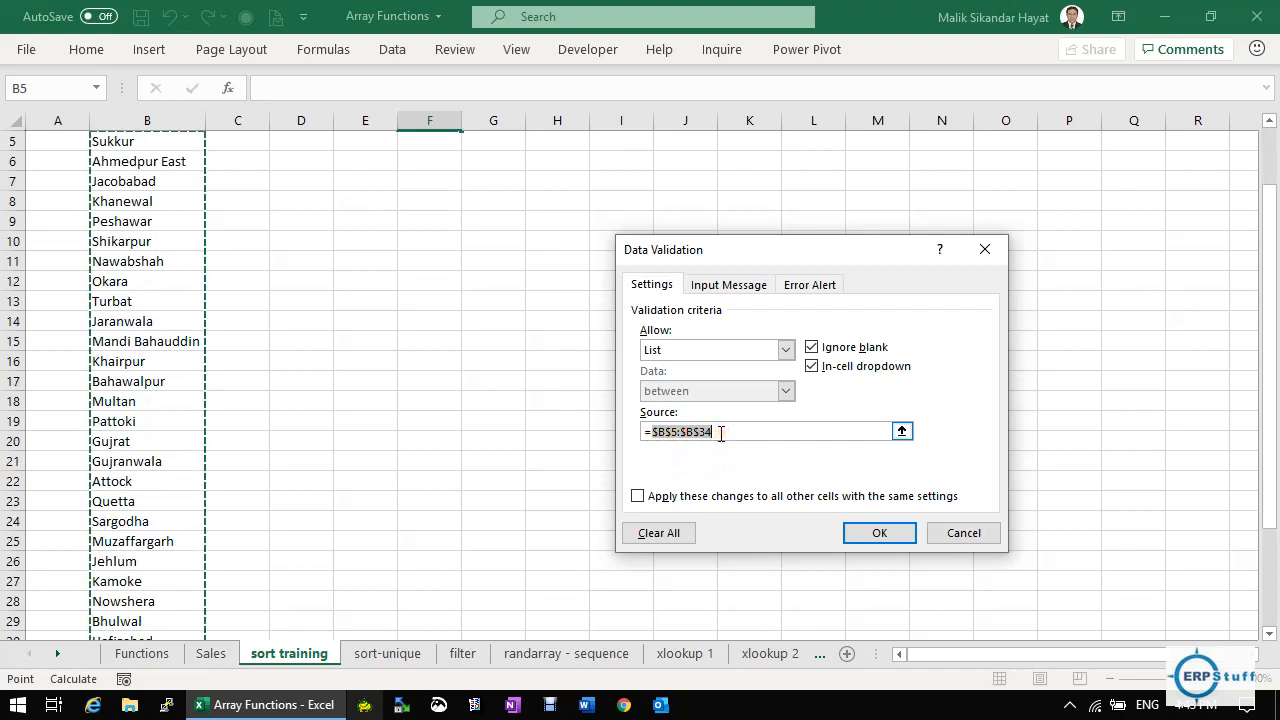
{"action": "left_click_drag", "start_coordinate": [1268, 200], "coordinate": [1268, 122]}
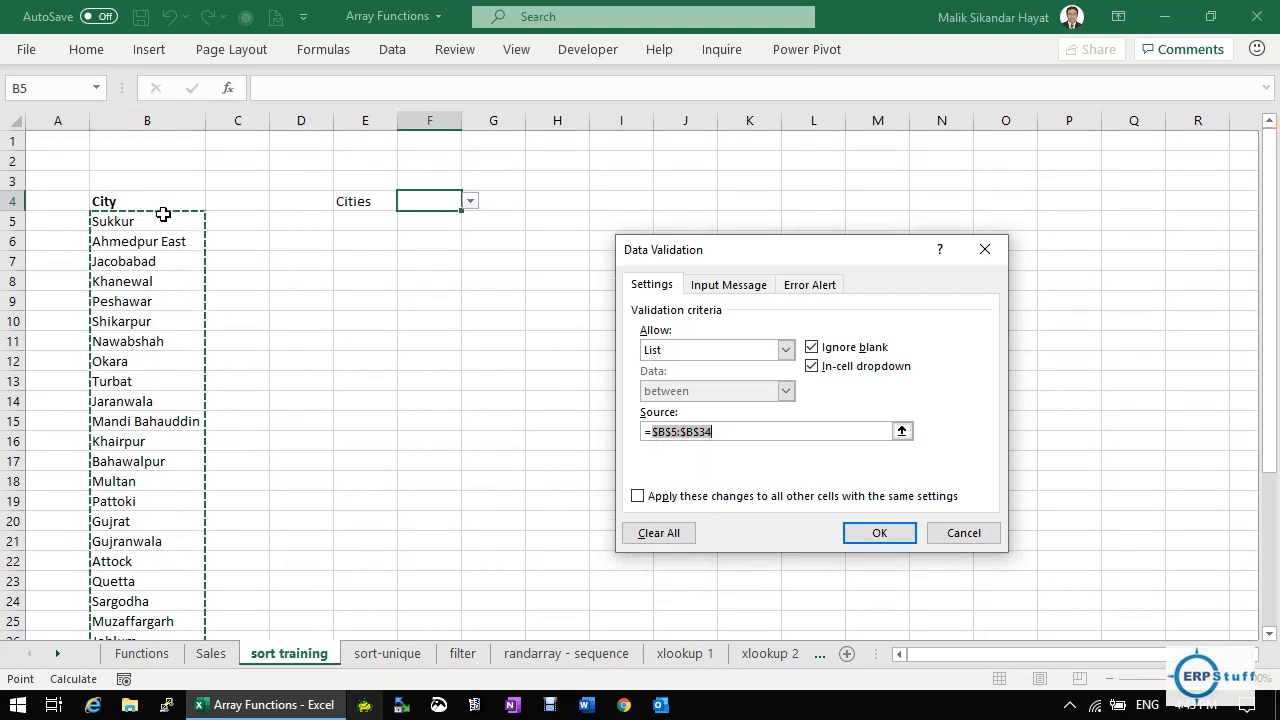
{"action": "type", "text": "B"}
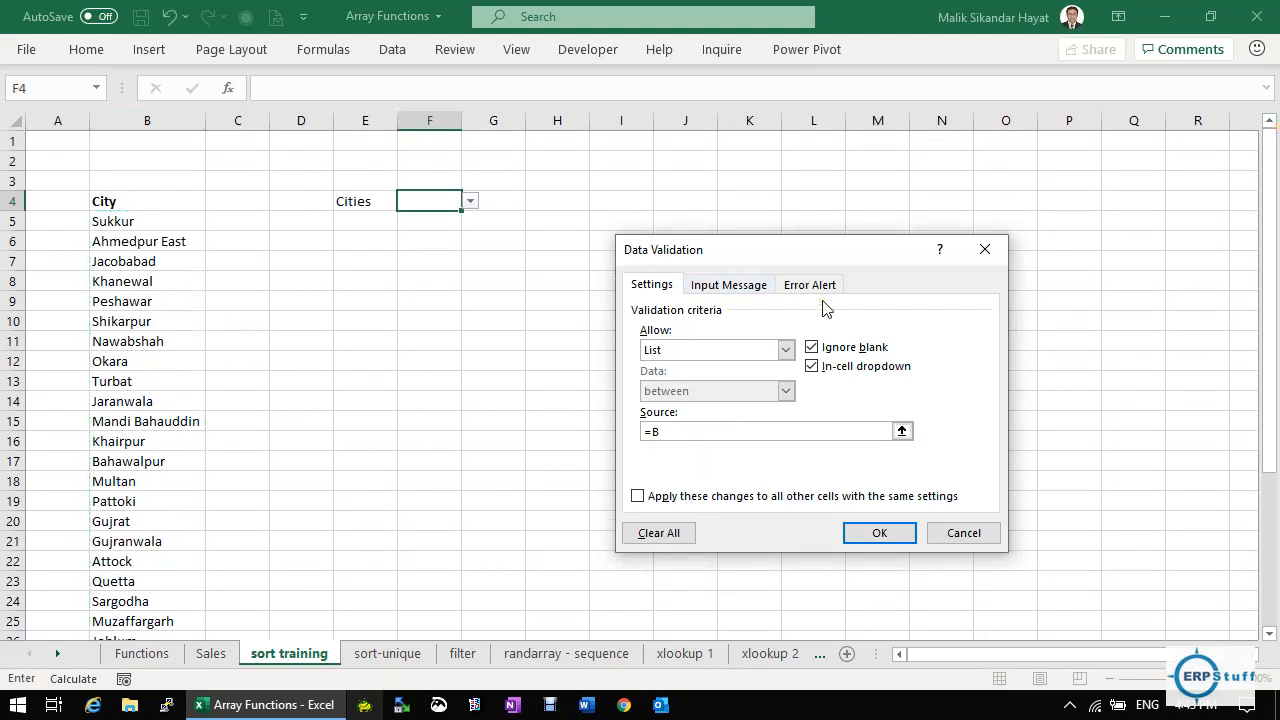
{"action": "type", "text": "5#"}
{"action": "left_click", "coordinate": [878, 536]}
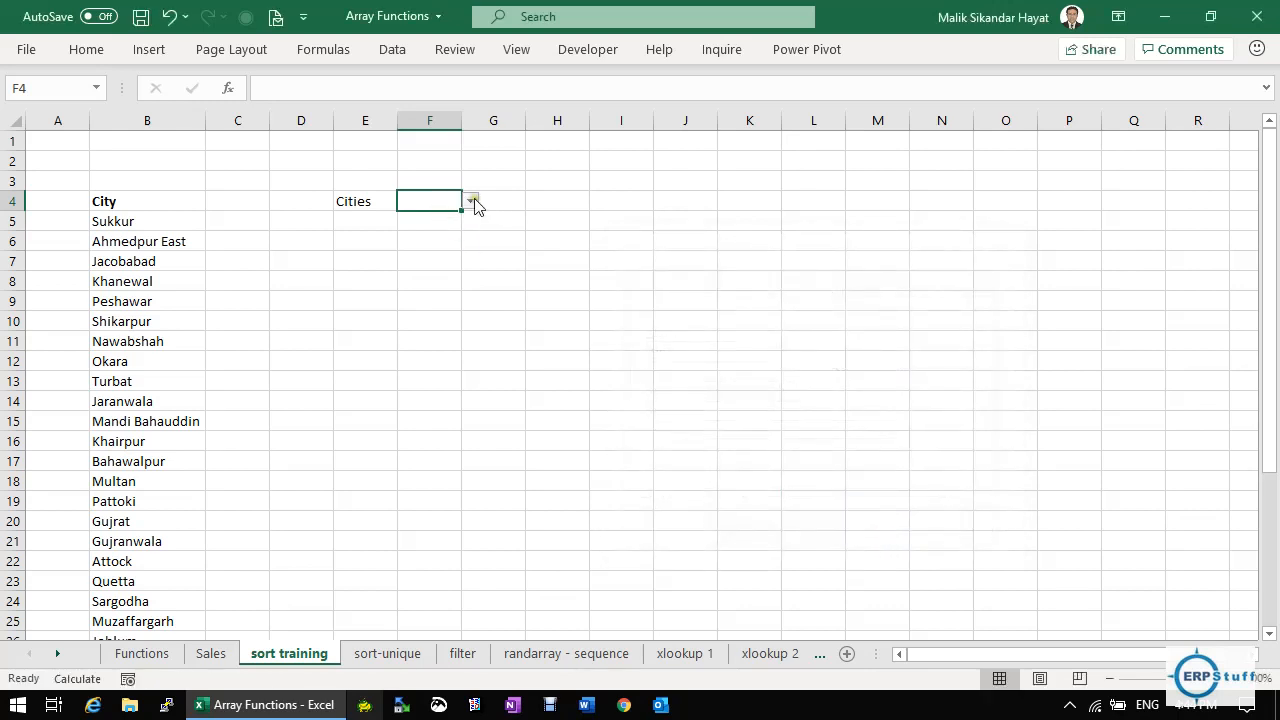
{"action": "left_click", "coordinate": [469, 201]}
{"action": "left_click_drag", "start_coordinate": [467, 240], "coordinate": [470, 199]}
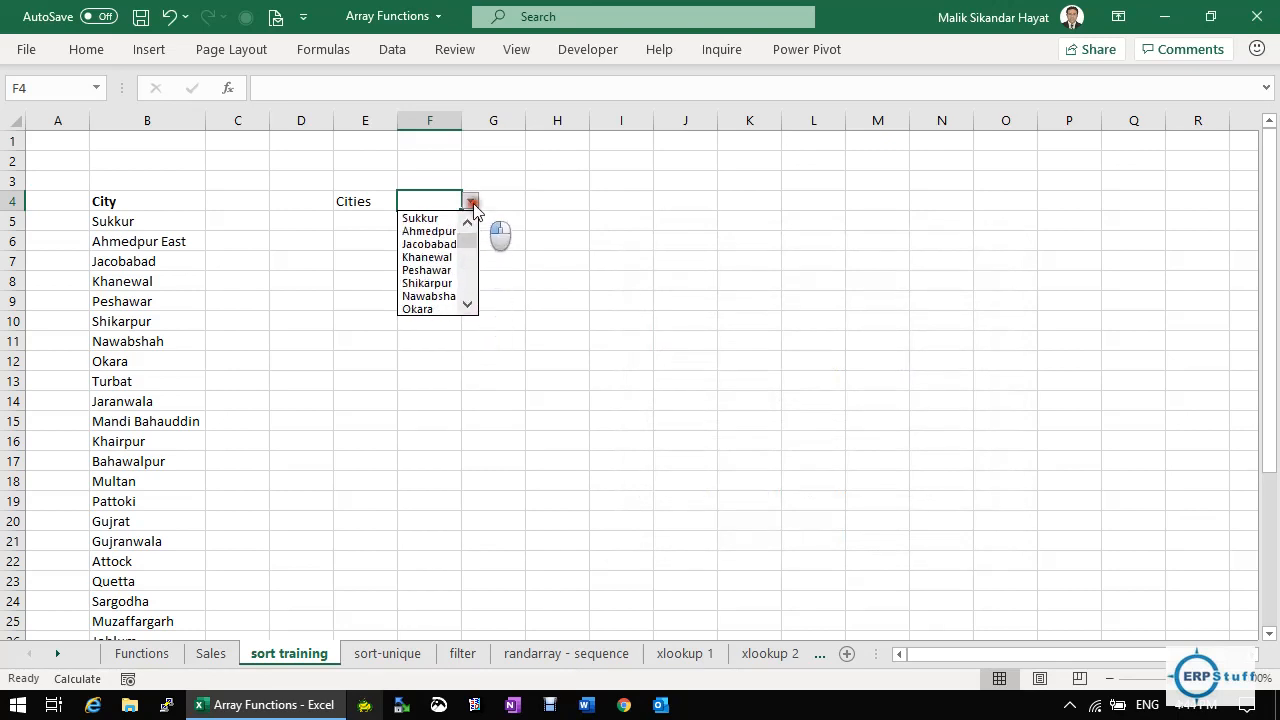
Change the formula in B5 to =SORT(UNIQUE(Table2[City])) and look through the sorted cities down to CCCCCCC.
{"action": "left_click", "coordinate": [150, 221]}
{"action": "left_click", "coordinate": [150, 221]}
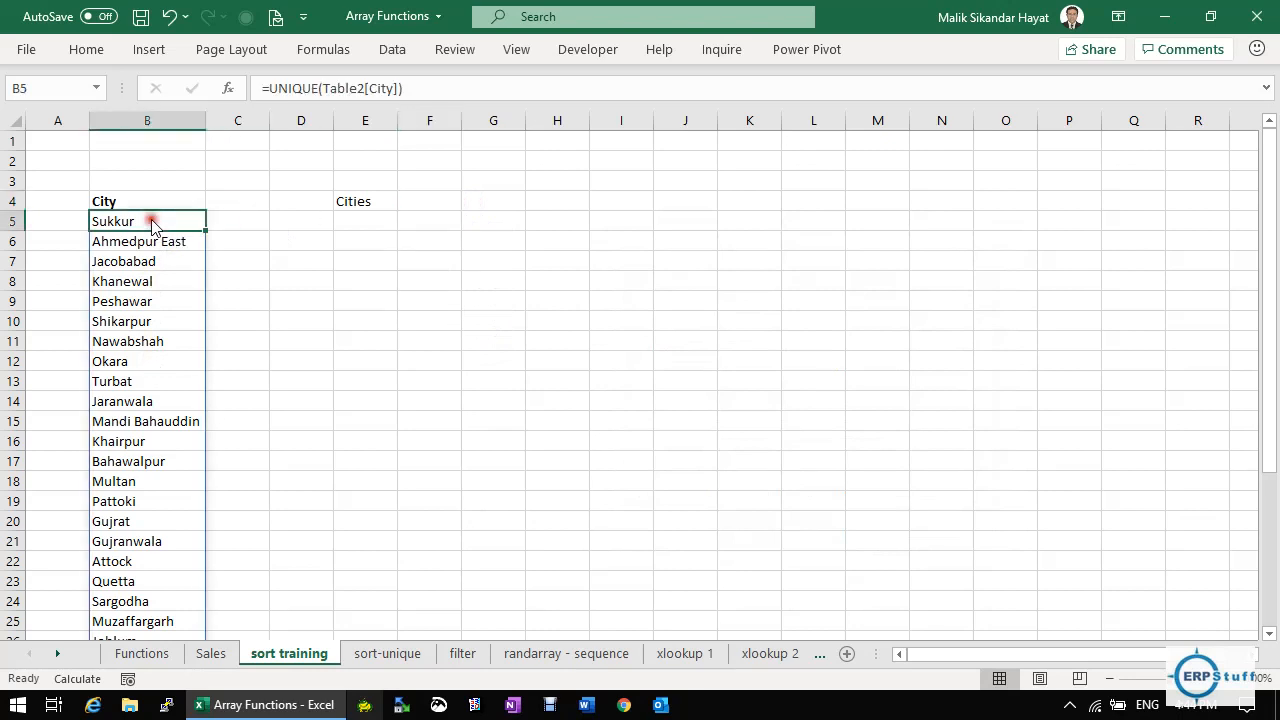
{"action": "left_click", "coordinate": [268, 88]}
{"action": "type", "text": "sort"}
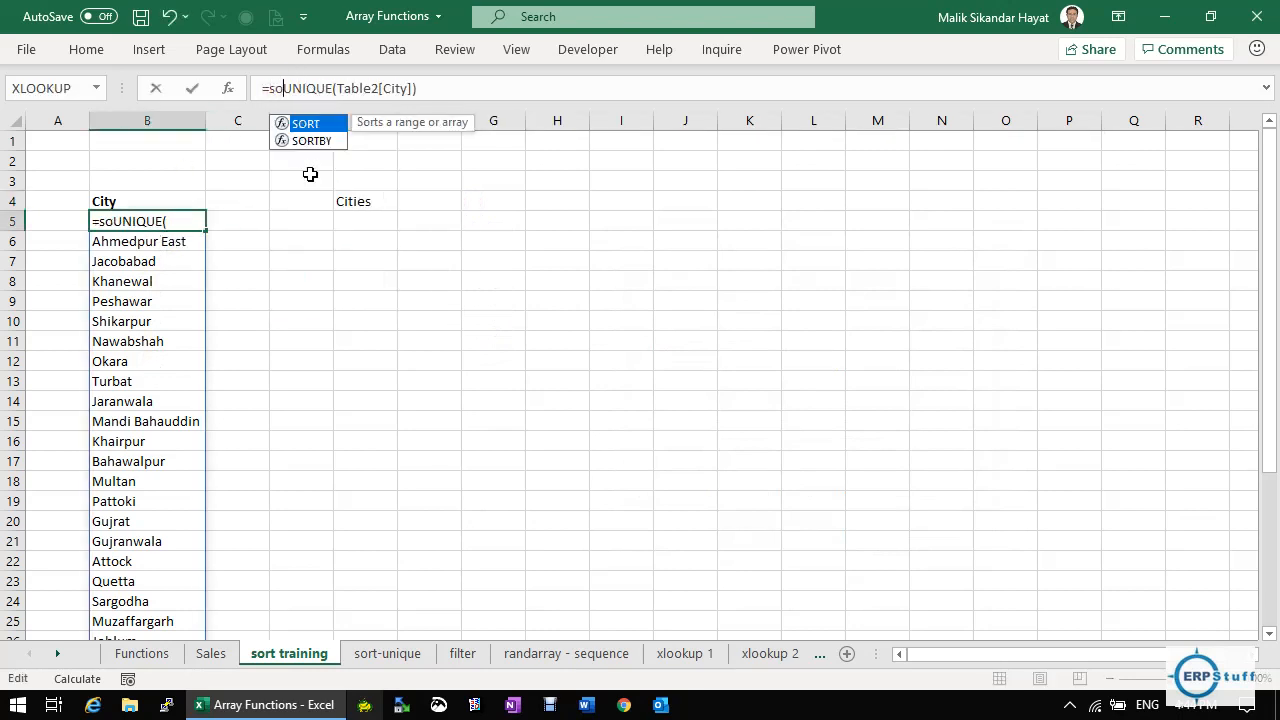
{"action": "type", "text": "("}
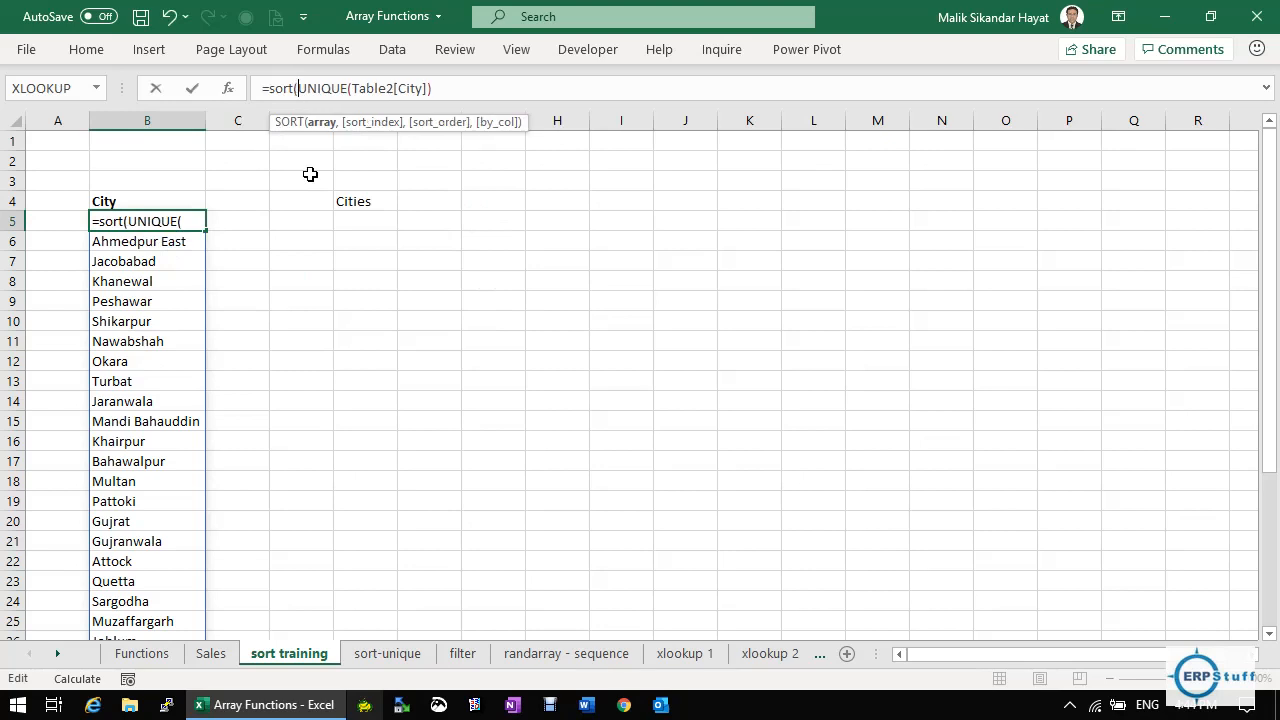
{"action": "left_click", "coordinate": [458, 89]}
{"action": "type", "text": ")"}
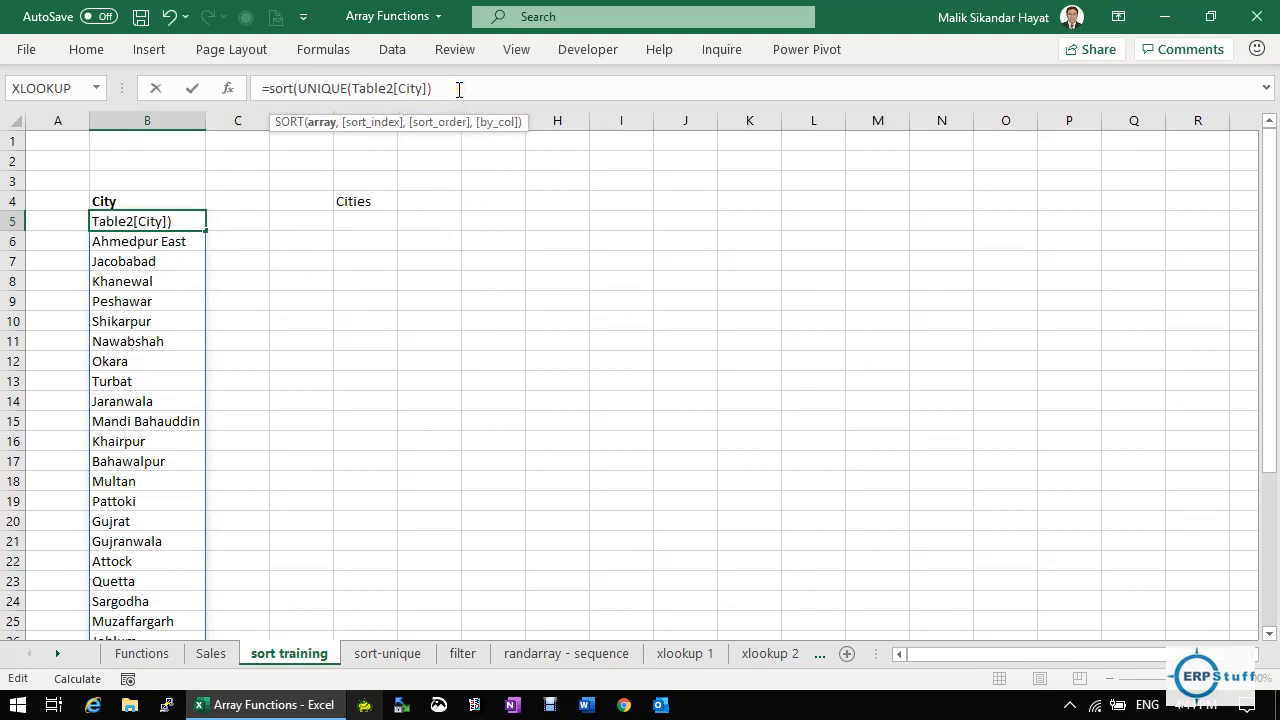
{"action": "type", "text": ")"}
{"action": "key", "text": "Return"}
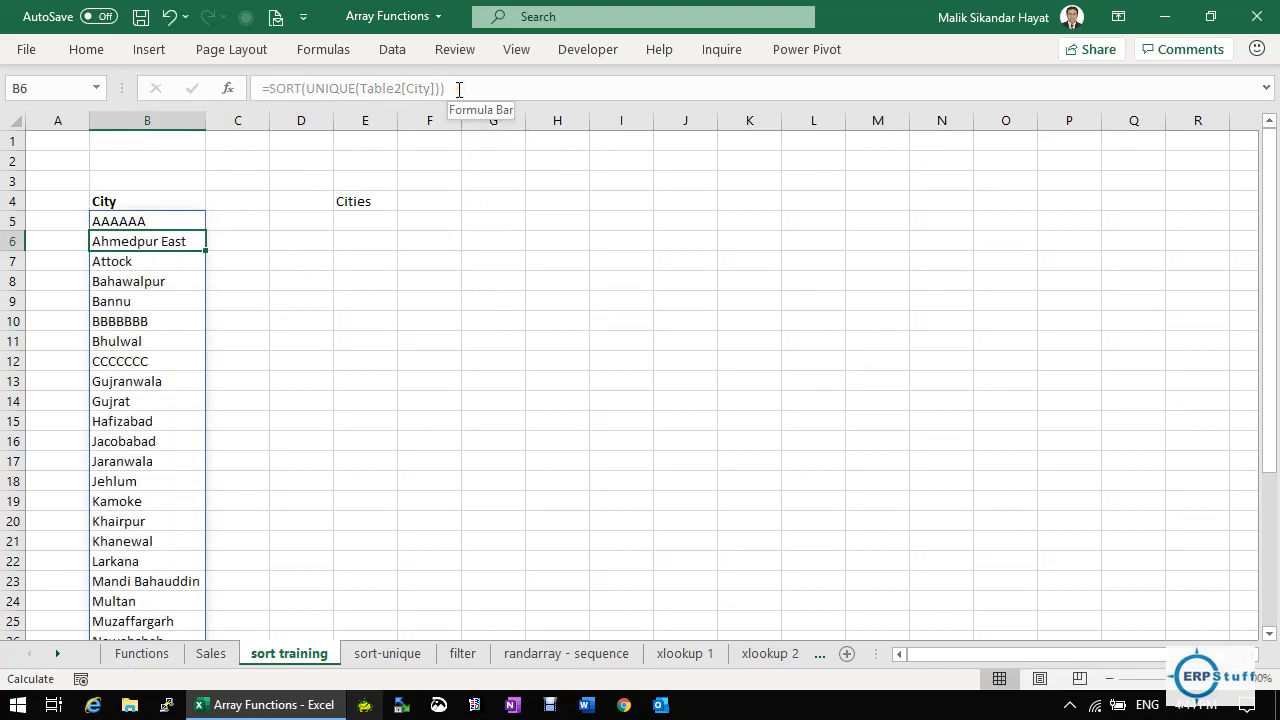
{"action": "key", "text": "Down"}
{"action": "key", "text": "Down"}
{"action": "key", "text": "Down"}
{"action": "key", "text": "Down"}
{"action": "key", "text": "Down"}
{"action": "key", "text": "Down"}
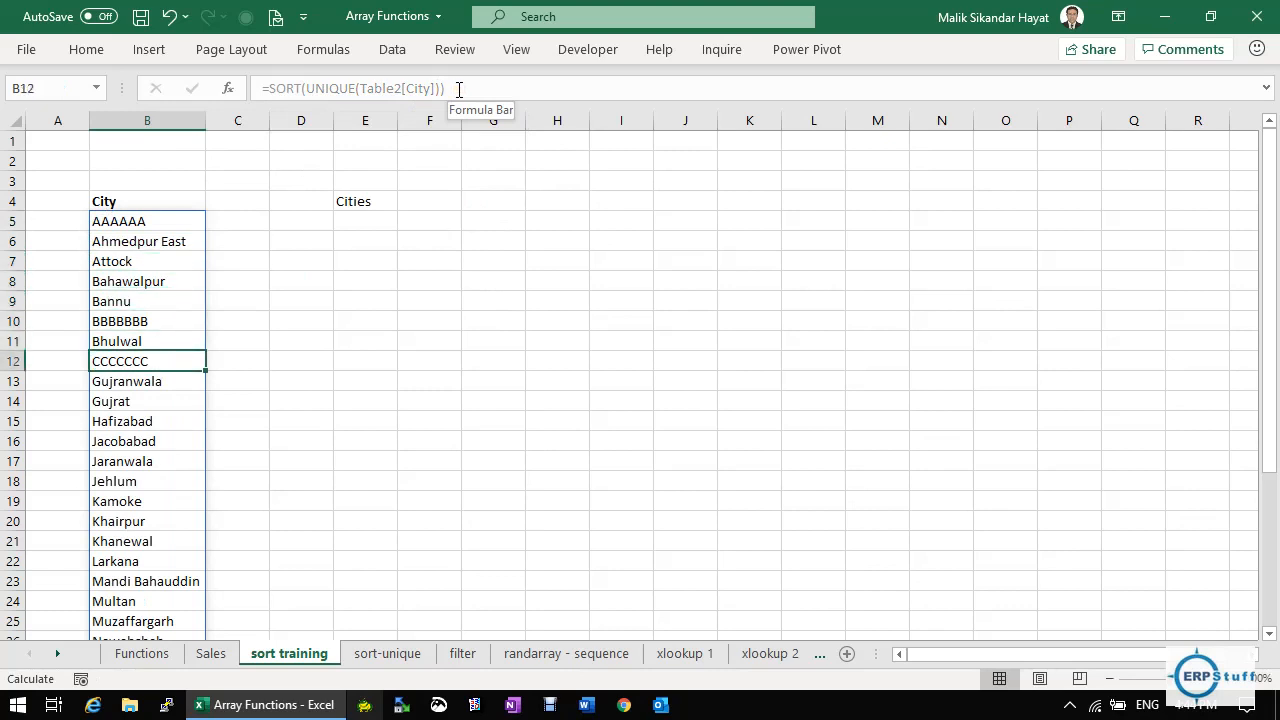
Duplicate the last Sales record into row 10007 and set the new record's City to DDDDDD.
{"action": "left_click", "coordinate": [214, 653]}
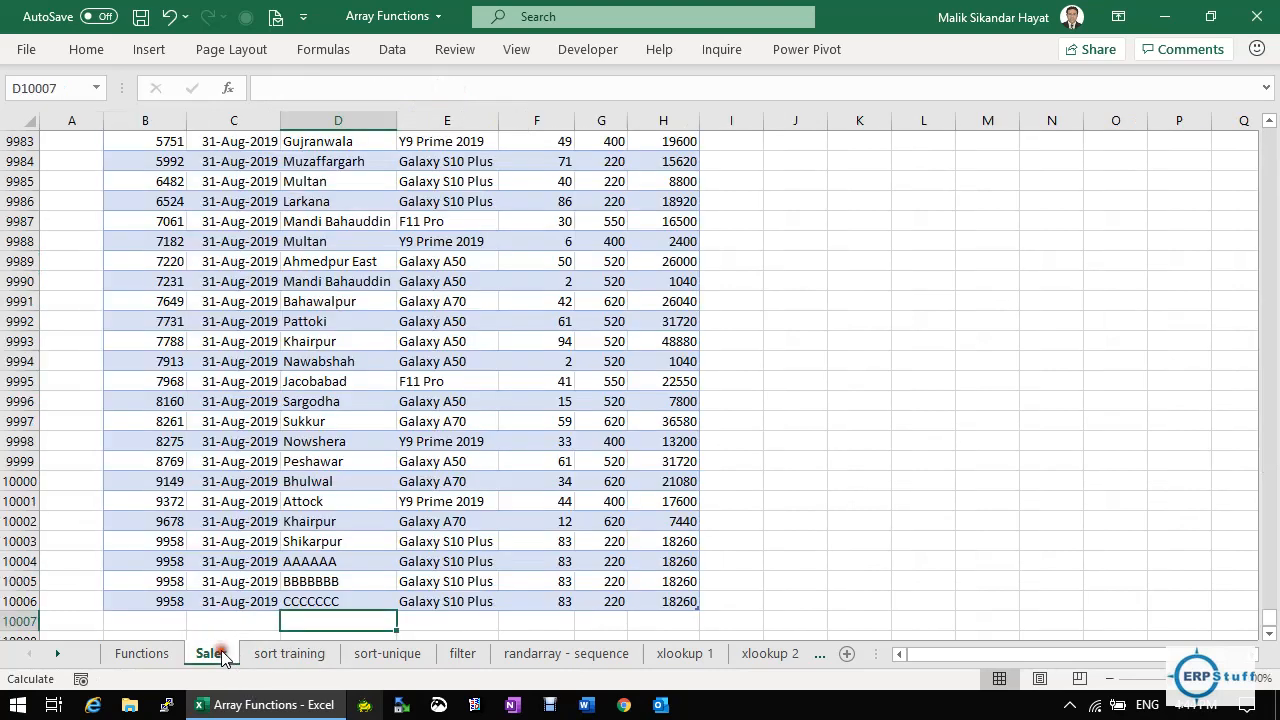
{"action": "left_click_drag", "start_coordinate": [171, 601], "coordinate": [688, 598]}
{"action": "key", "text": "ctrl+c"}
{"action": "key", "text": "Down"}
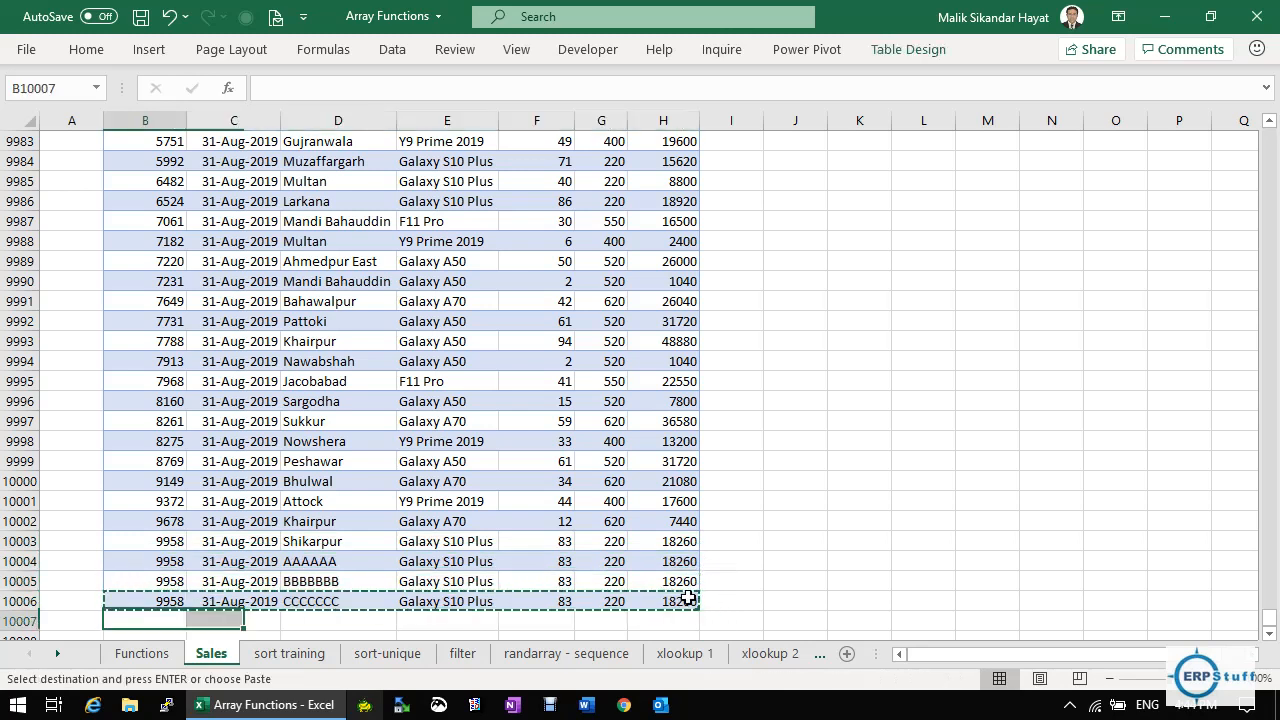
{"action": "key", "text": "ctrl+v"}
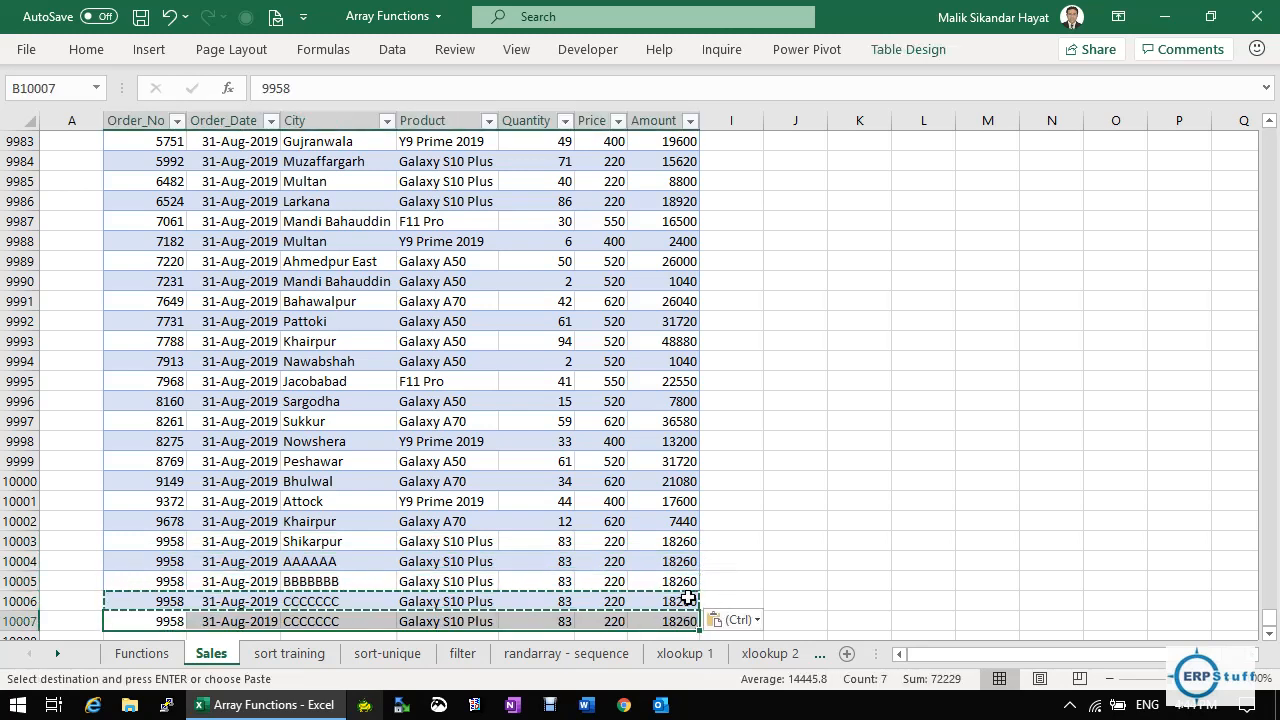
{"action": "left_click", "coordinate": [345, 619]}
{"action": "type", "text": "DDDDDD"}
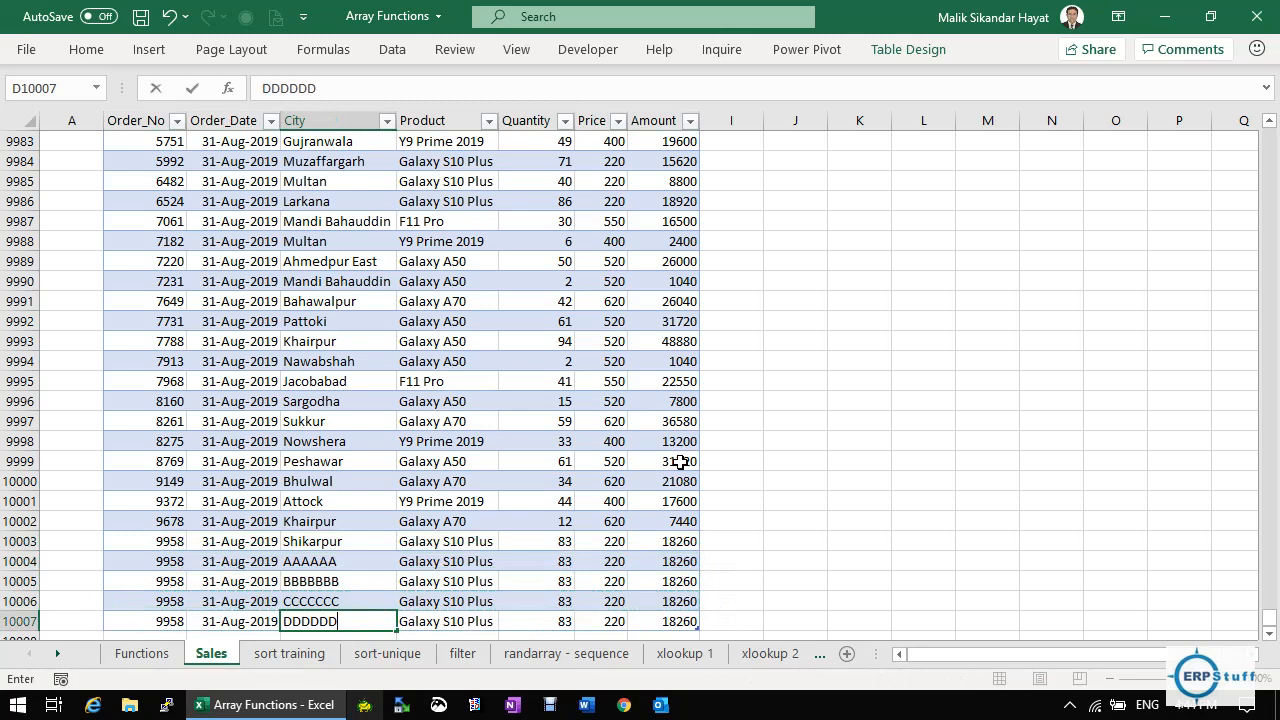
{"action": "key", "text": "Return"}
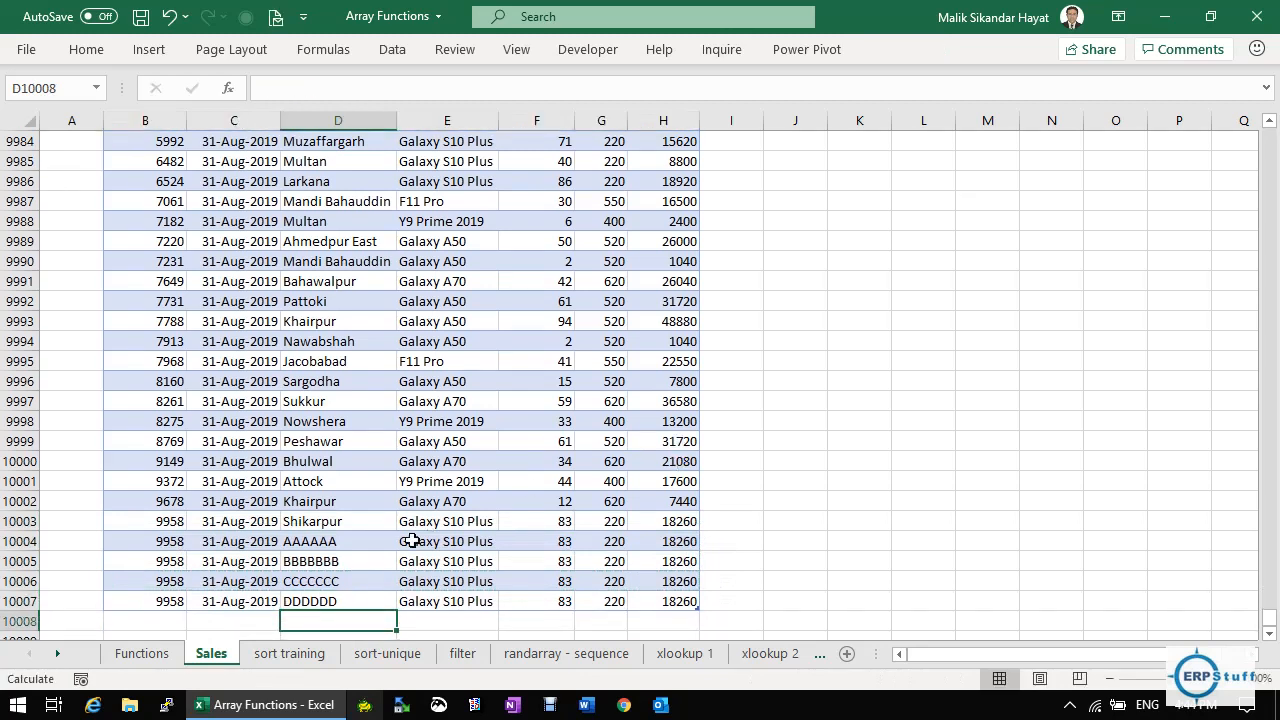
Look for DDDDDD in the sort training sheet's city list and in cell F4's dropdown, without selecting a city.
{"action": "left_click", "coordinate": [295, 653]}
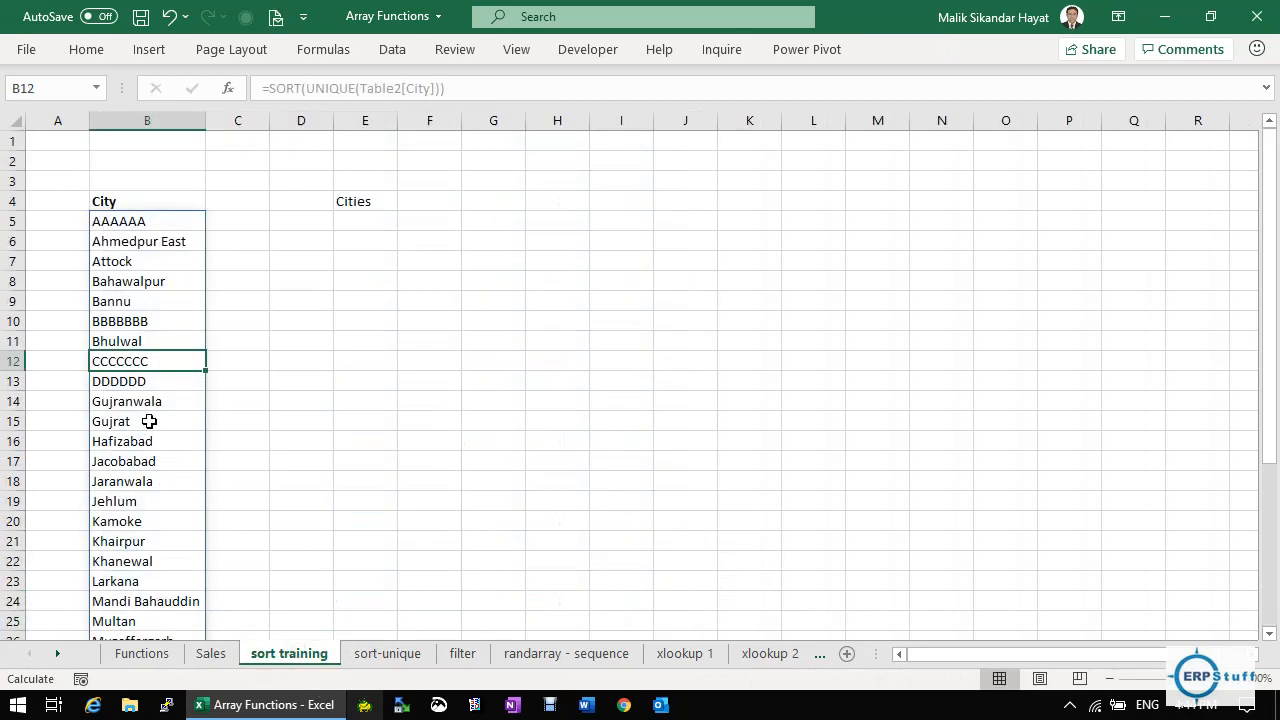
{"action": "left_click", "coordinate": [149, 382]}
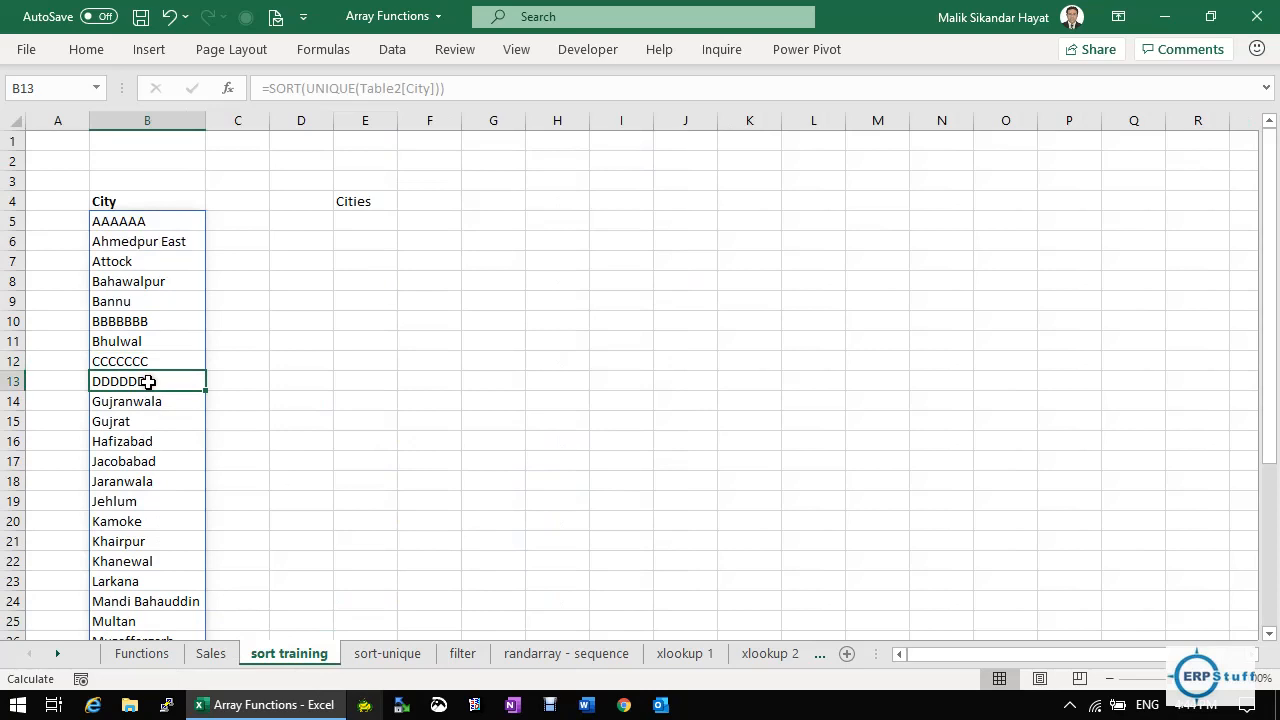
{"action": "left_click", "coordinate": [205, 656]}
{"action": "left_click", "coordinate": [310, 656]}
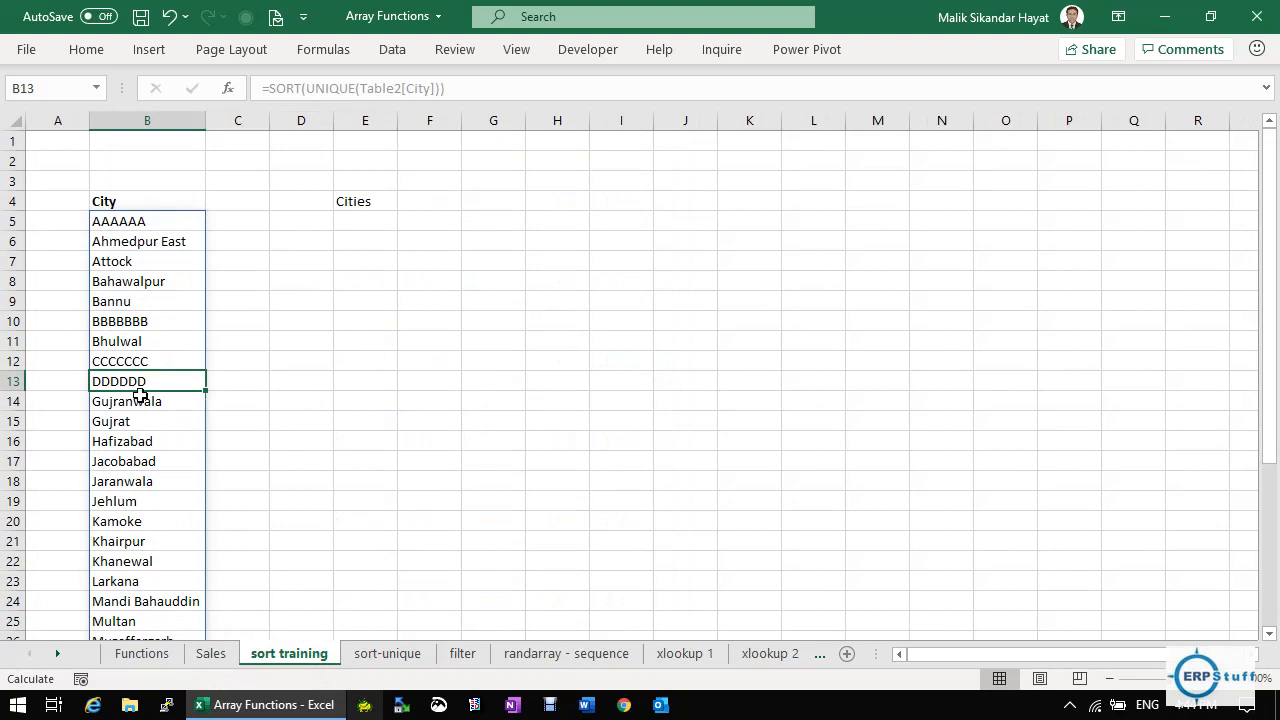
{"action": "left_click", "coordinate": [430, 200]}
{"action": "left_click", "coordinate": [471, 202]}
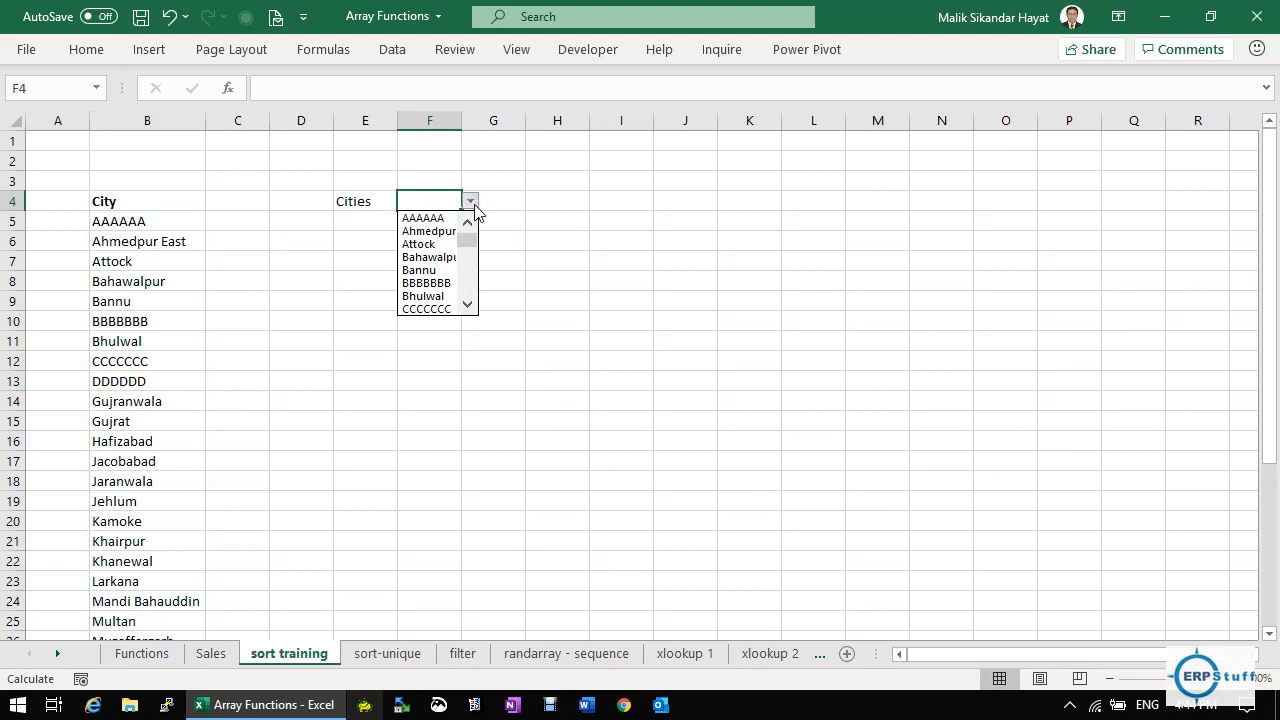
{"action": "left_click", "coordinate": [468, 305]}
{"action": "left_click", "coordinate": [468, 305]}
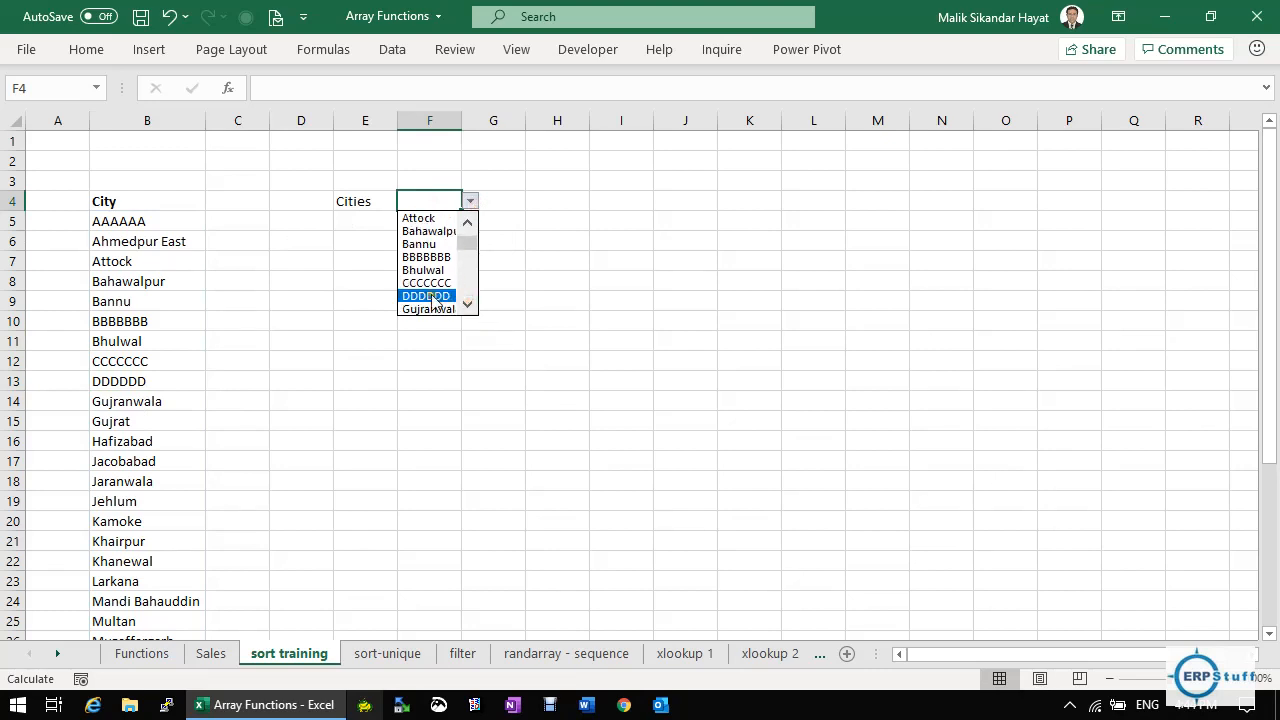
{"action": "left_click", "coordinate": [548, 298]}
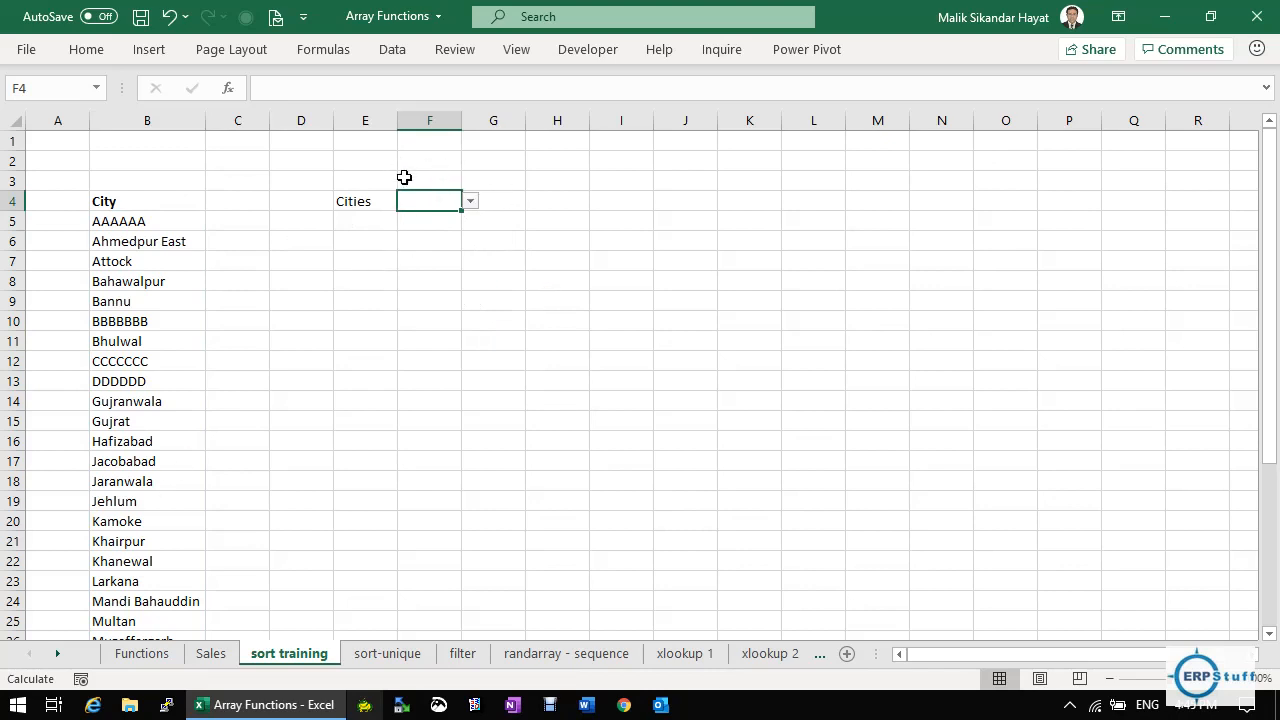
Enter =B5# as plain text in cell E6 to note the spilled range reference.
{"action": "left_click", "coordinate": [360, 238]}
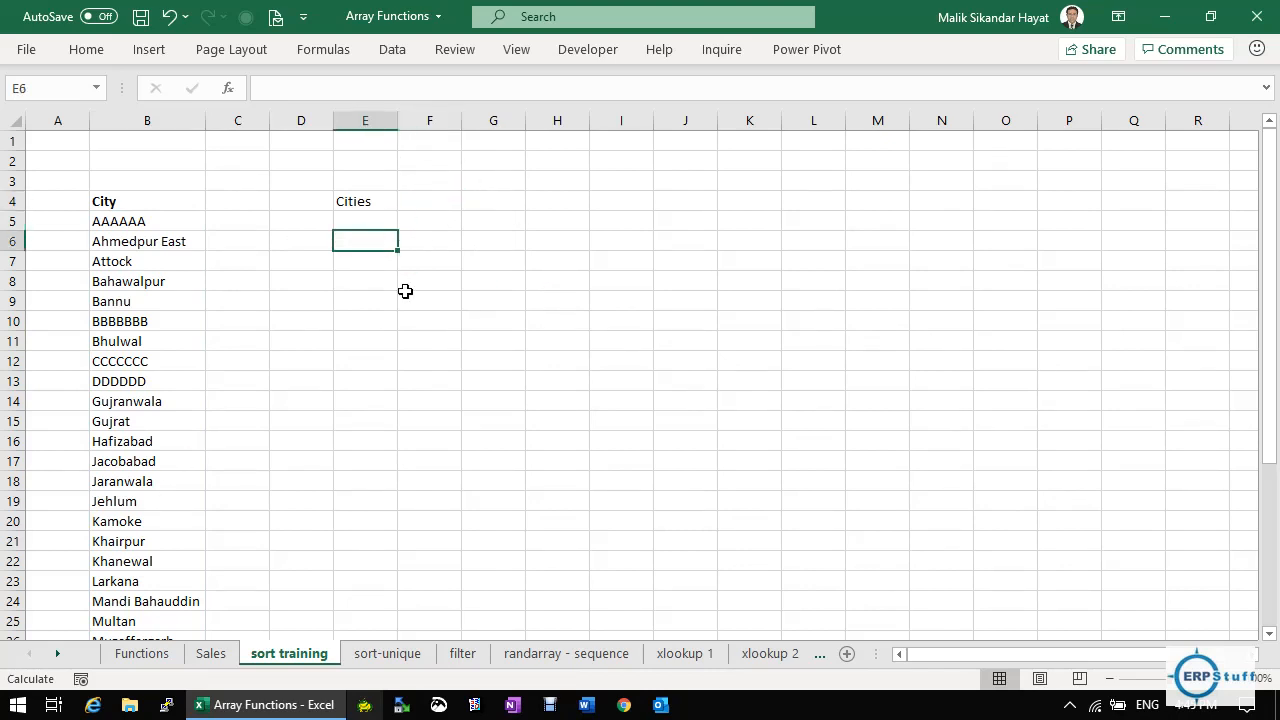
{"action": "type", "text": "'="}
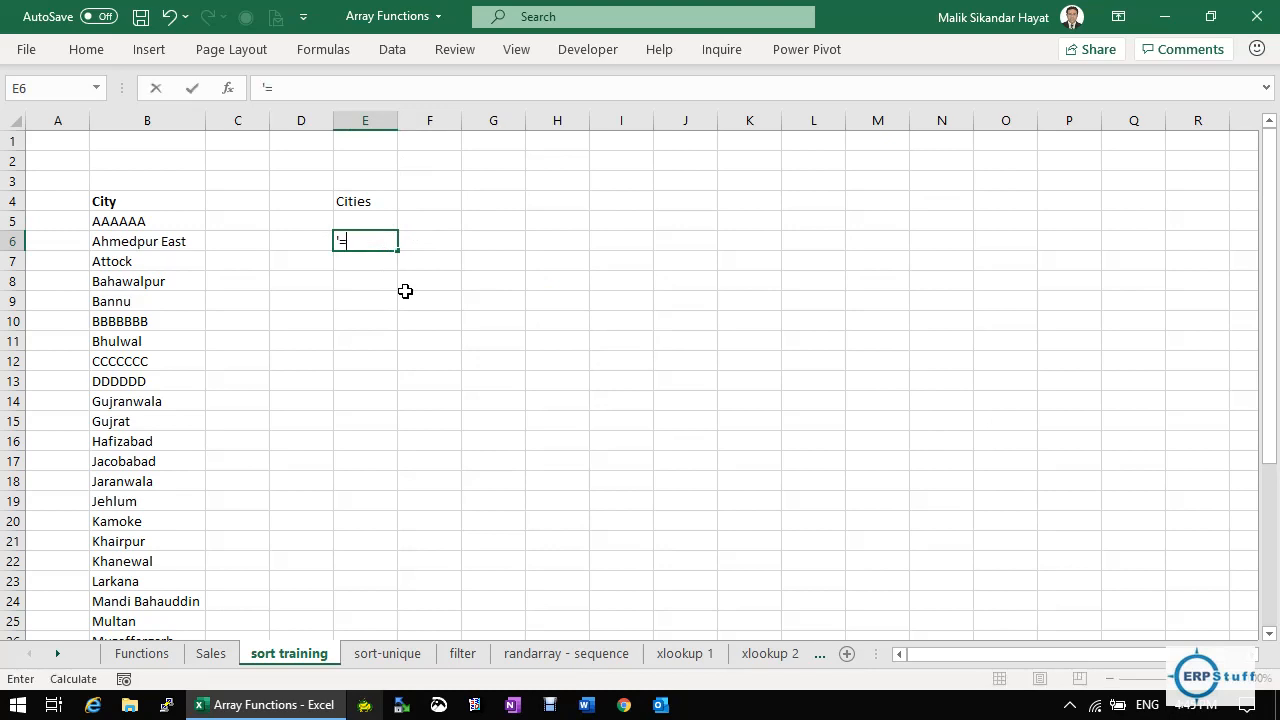
{"action": "type", "text": "B5#"}
{"action": "key", "text": "Return"}
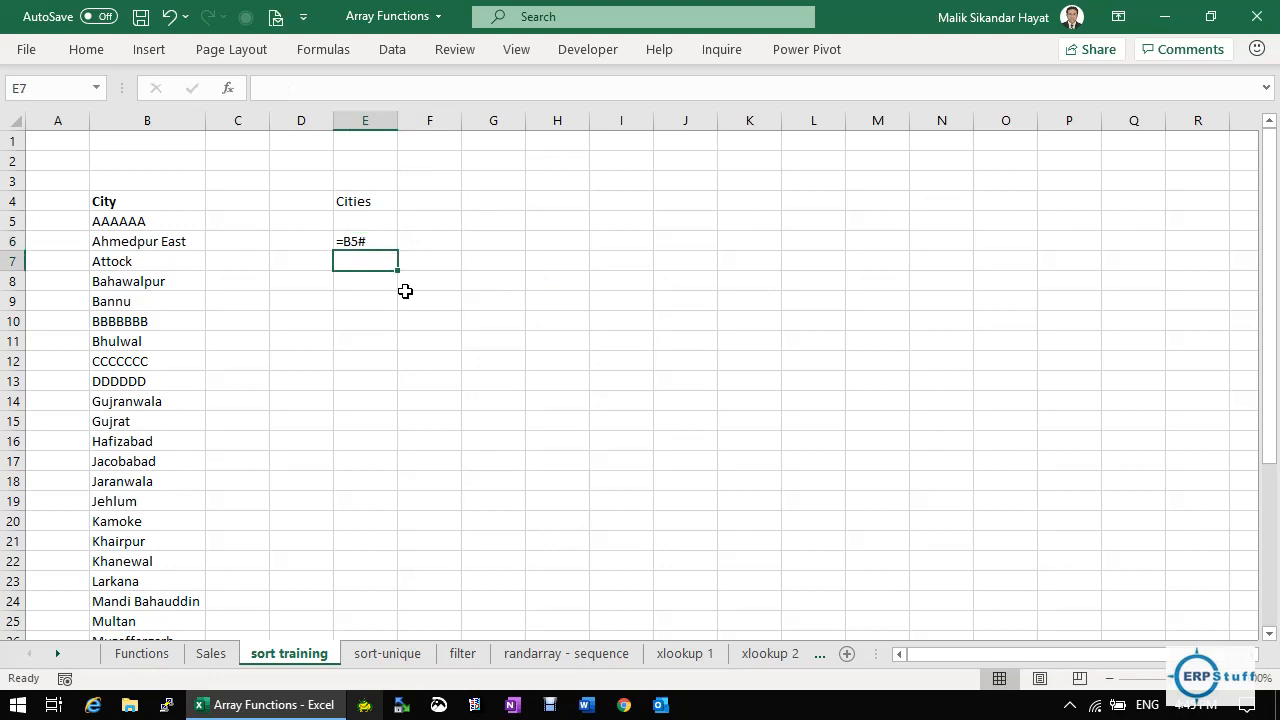
Look through the spilled city list from B5 to its last city in row 37, checking the formula shown for each cell.
{"action": "key", "text": "Left"}
{"action": "key", "text": "Left"}
{"action": "key", "text": "Left"}
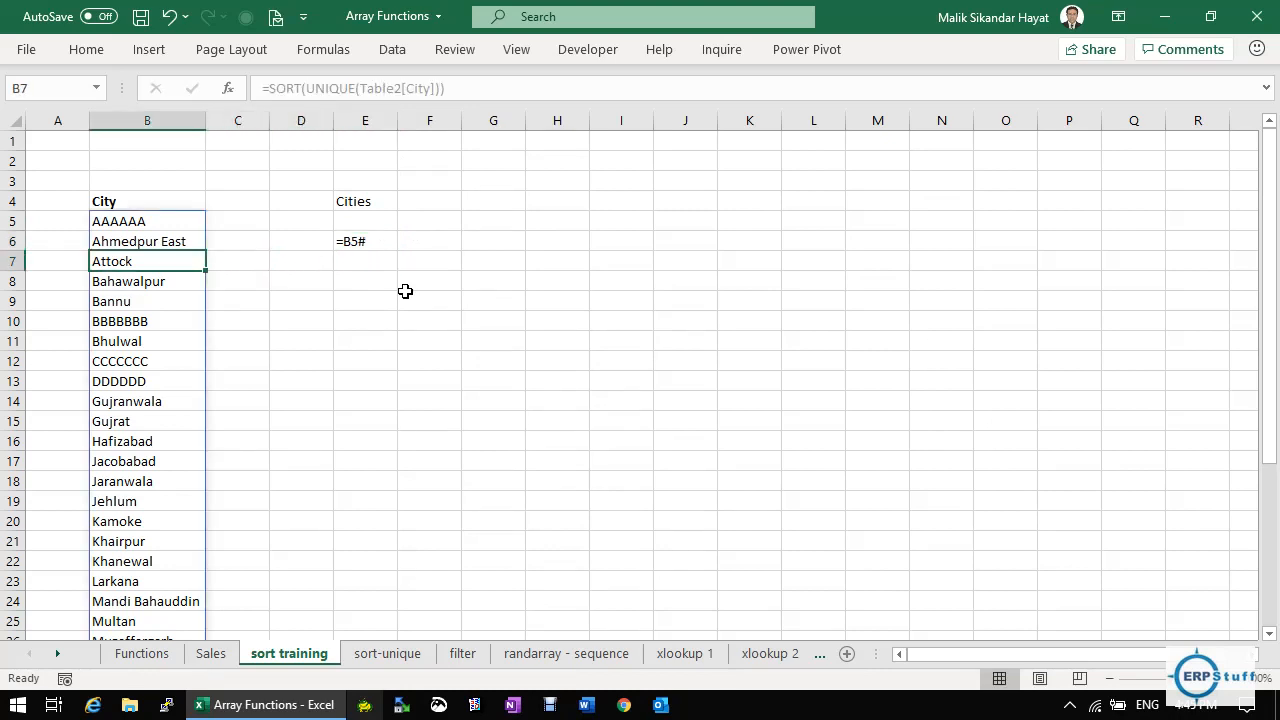
{"action": "key", "text": "Up"}
{"action": "key", "text": "Up"}
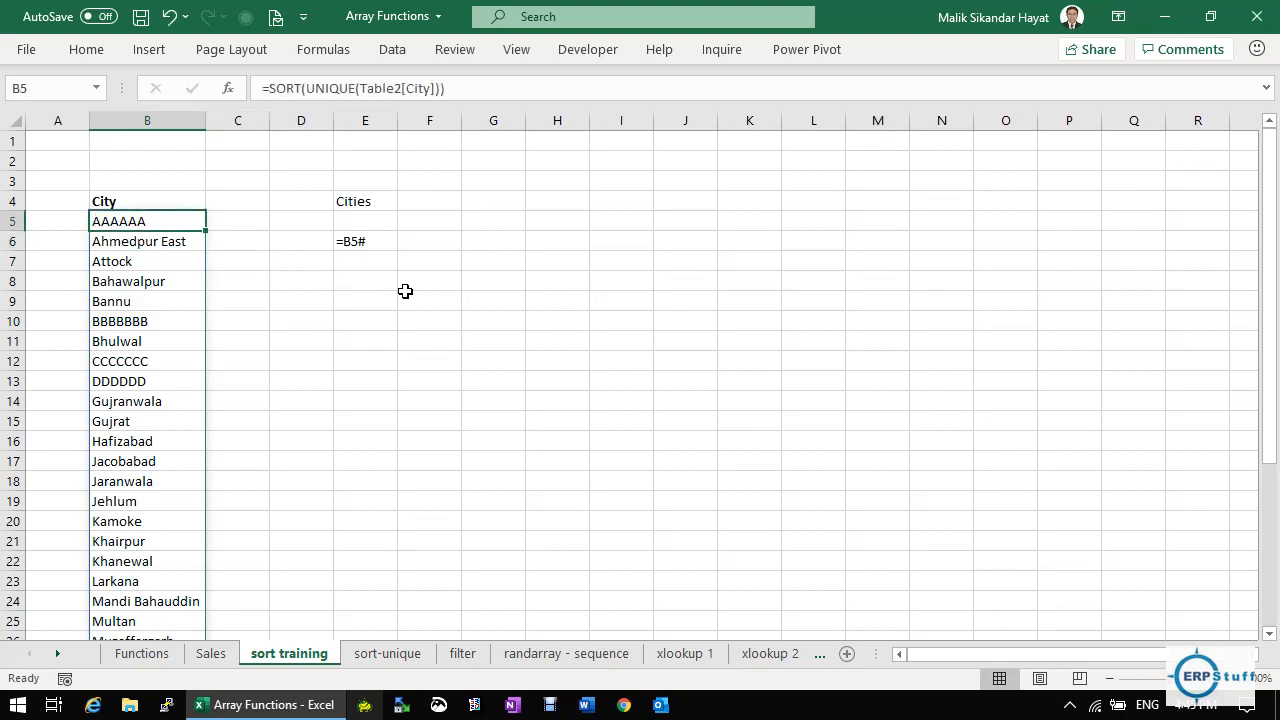
{"action": "key", "text": "Down"}
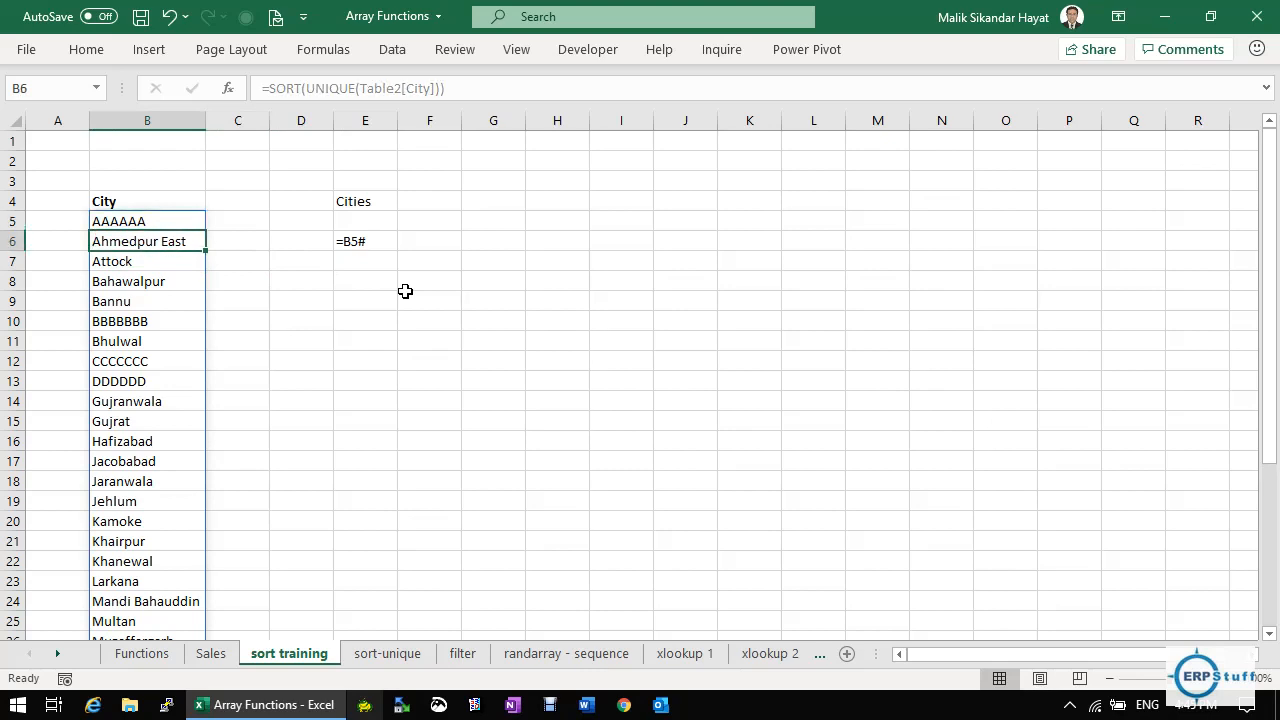
{"action": "key", "text": "Down"}
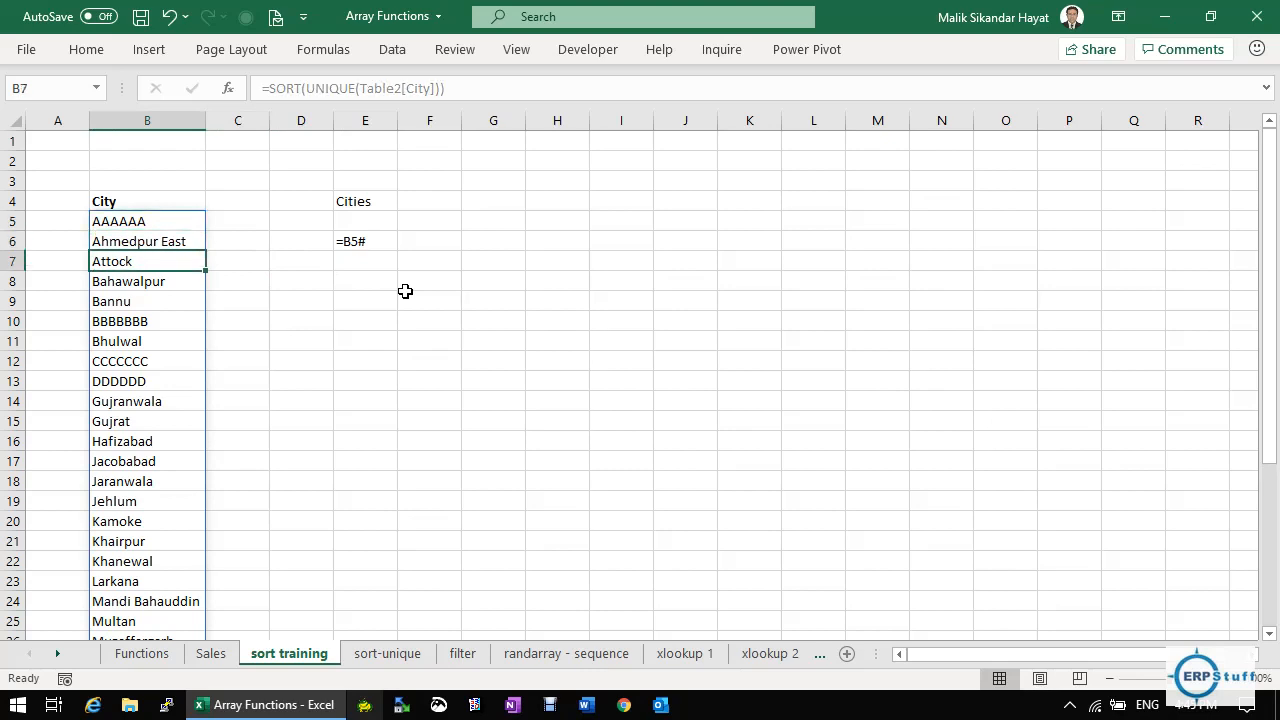
{"action": "key", "text": "Down"}
{"action": "key", "text": "Down"}
{"action": "key", "text": "Down"}
{"action": "key", "text": "Down"}
{"action": "key", "text": "Down"}
{"action": "key", "text": "Down"}
{"action": "key", "text": "Down"}
{"action": "key", "text": "Down"}
{"action": "key", "text": "Down"}
{"action": "key", "text": "Down"}
{"action": "key", "text": "Down"}
{"action": "key", "text": "Down"}
{"action": "key", "text": "Down"}
{"action": "key", "text": "Down"}
{"action": "key", "text": "Down"}
{"action": "key", "text": "Down"}
{"action": "key", "text": "Down"}
{"action": "key", "text": "Down"}
{"action": "key", "text": "Down"}
{"action": "key", "text": "Down"}
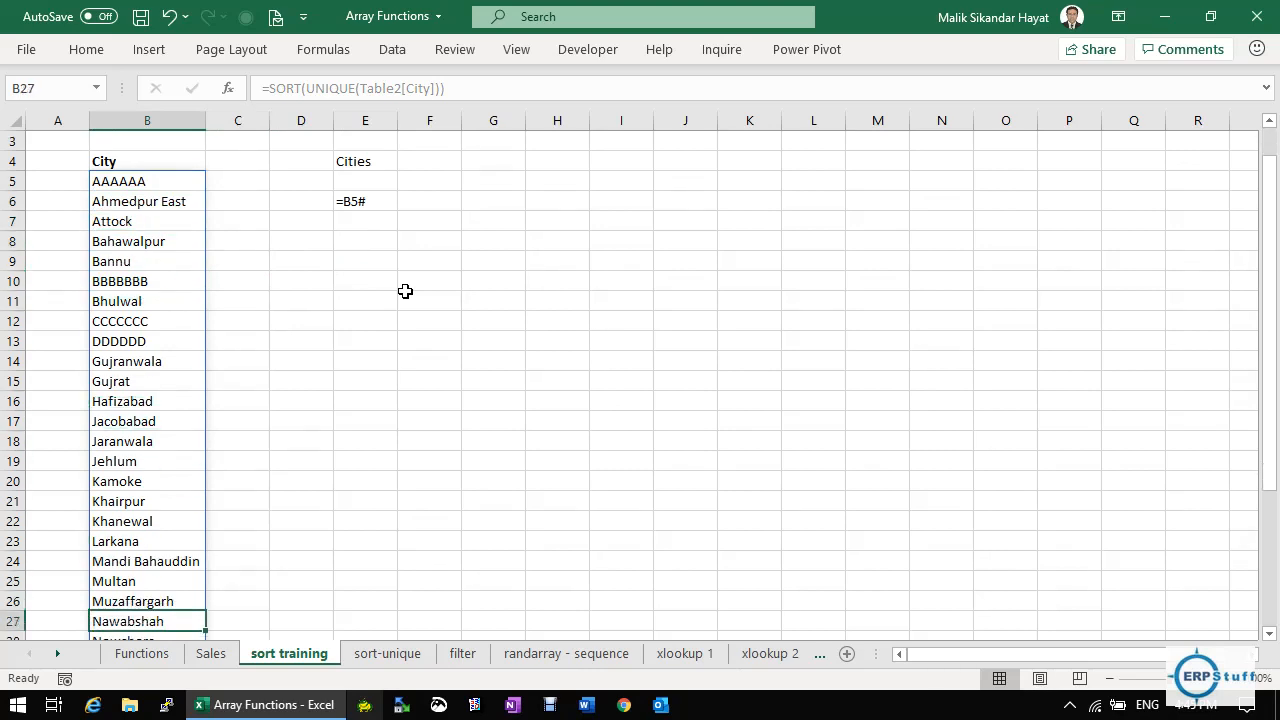
{"action": "key", "text": "Down"}
{"action": "key", "text": "Down"}
{"action": "key", "text": "Down"}
{"action": "key", "text": "Down"}
{"action": "key", "text": "Down"}
{"action": "key", "text": "Down"}
{"action": "key", "text": "Down"}
{"action": "key", "text": "Down"}
{"action": "key", "text": "Down"}
{"action": "key", "text": "Down"}
{"action": "key", "text": "Down"}
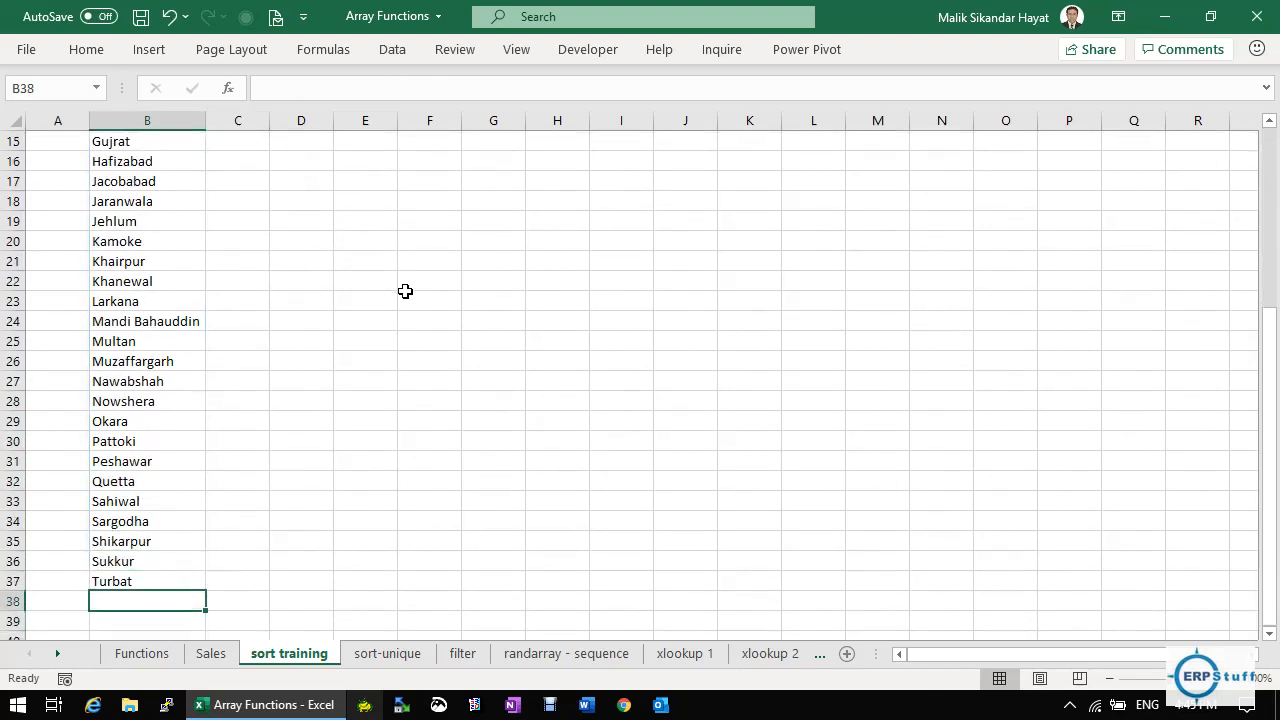
{"action": "key", "text": "Up"}
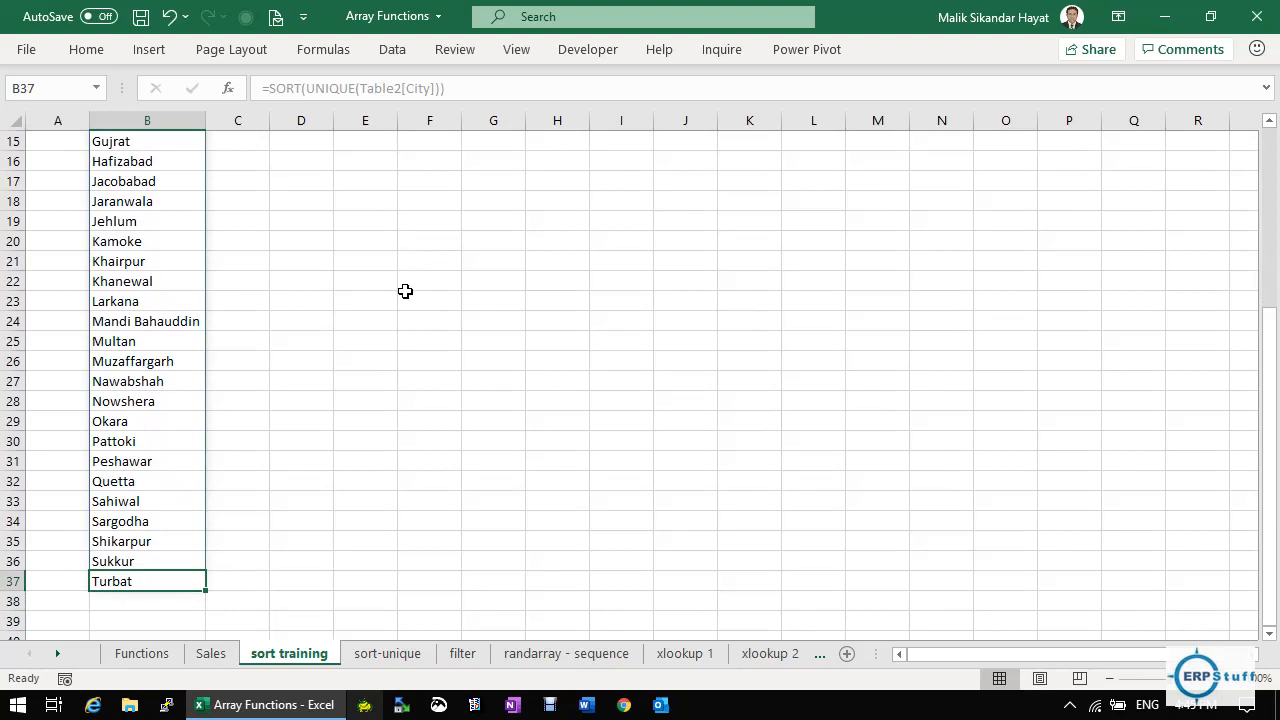
{"action": "key", "text": "Up"}
{"action": "key", "text": "Up"}
{"action": "key", "text": "Up"}
{"action": "key", "text": "Up"}
{"action": "key", "text": "Up"}
{"action": "key", "text": "Up"}
{"action": "key", "text": "Up"}
{"action": "key", "text": "Up"}
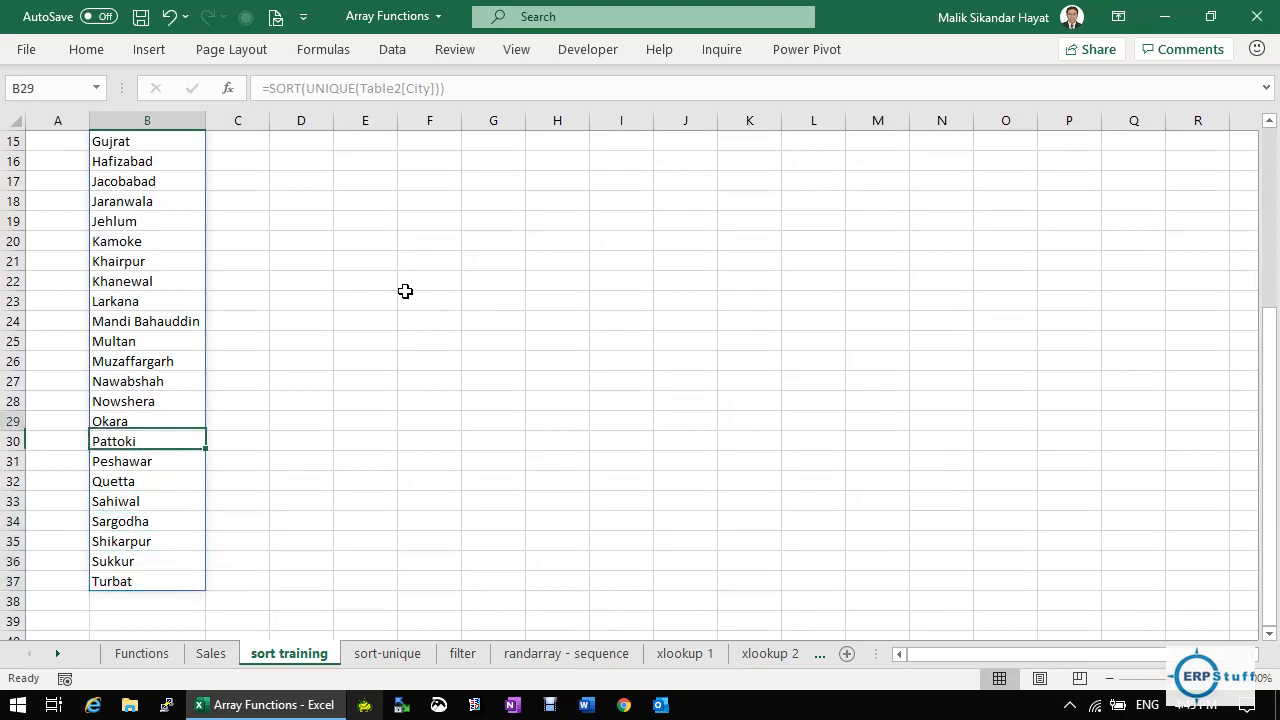
{"action": "key", "text": "Up"}
{"action": "key", "text": "Up"}
{"action": "key", "text": "Up"}
{"action": "key", "text": "Up"}
{"action": "key", "text": "Up"}
{"action": "key", "text": "Up"}
{"action": "key", "text": "Up"}
{"action": "key", "text": "Up"}
{"action": "key", "text": "Up"}
{"action": "key", "text": "Up"}
{"action": "key", "text": "Up"}
{"action": "key", "text": "Up"}
{"action": "key", "text": "Up"}
{"action": "key", "text": "Up"}
{"action": "key", "text": "Up"}
{"action": "key", "text": "Up"}
{"action": "key", "text": "Up"}
{"action": "key", "text": "Up"}
{"action": "key", "text": "Up"}
{"action": "key", "text": "Up"}
{"action": "key", "text": "Down"}
{"action": "key", "text": "Down"}
{"action": "key", "text": "Down"}
{"action": "key", "text": "Down"}
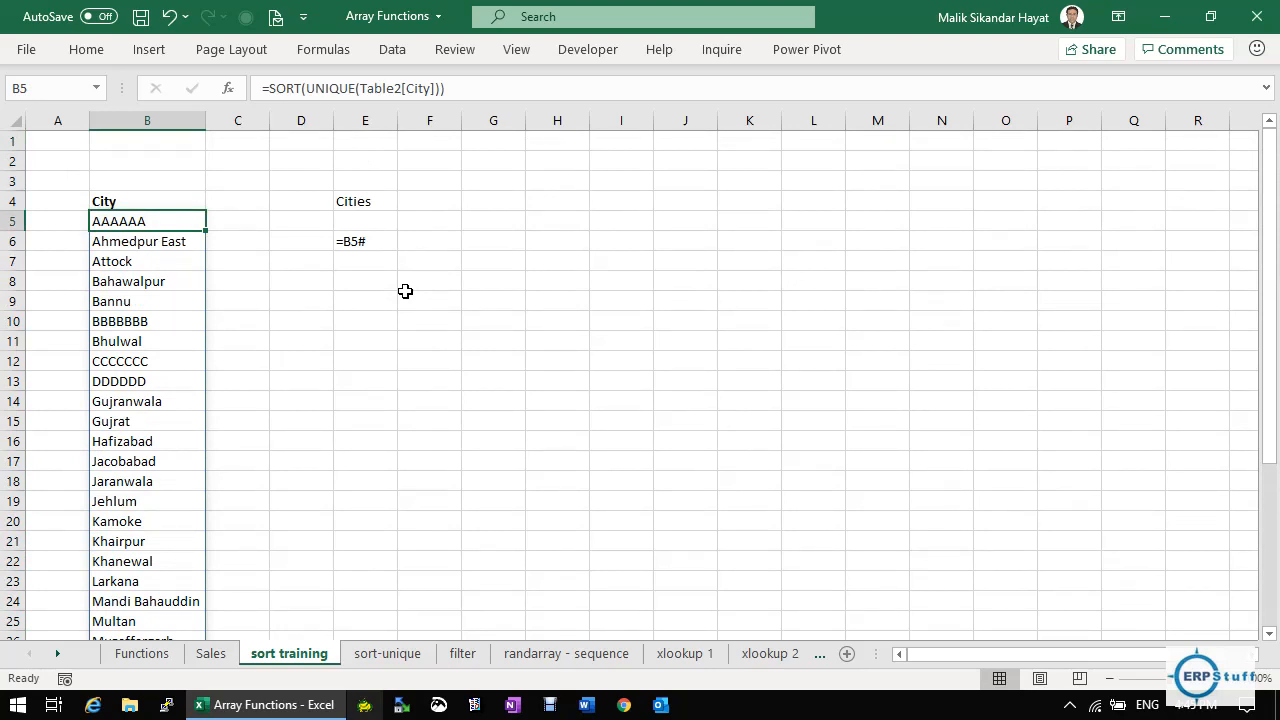
Try to convert the spilled city range B5:B37 into a table with headers, allowing header formulas to become static text, and undo the conversion.
{"action": "key", "text": "ctrl+t"}
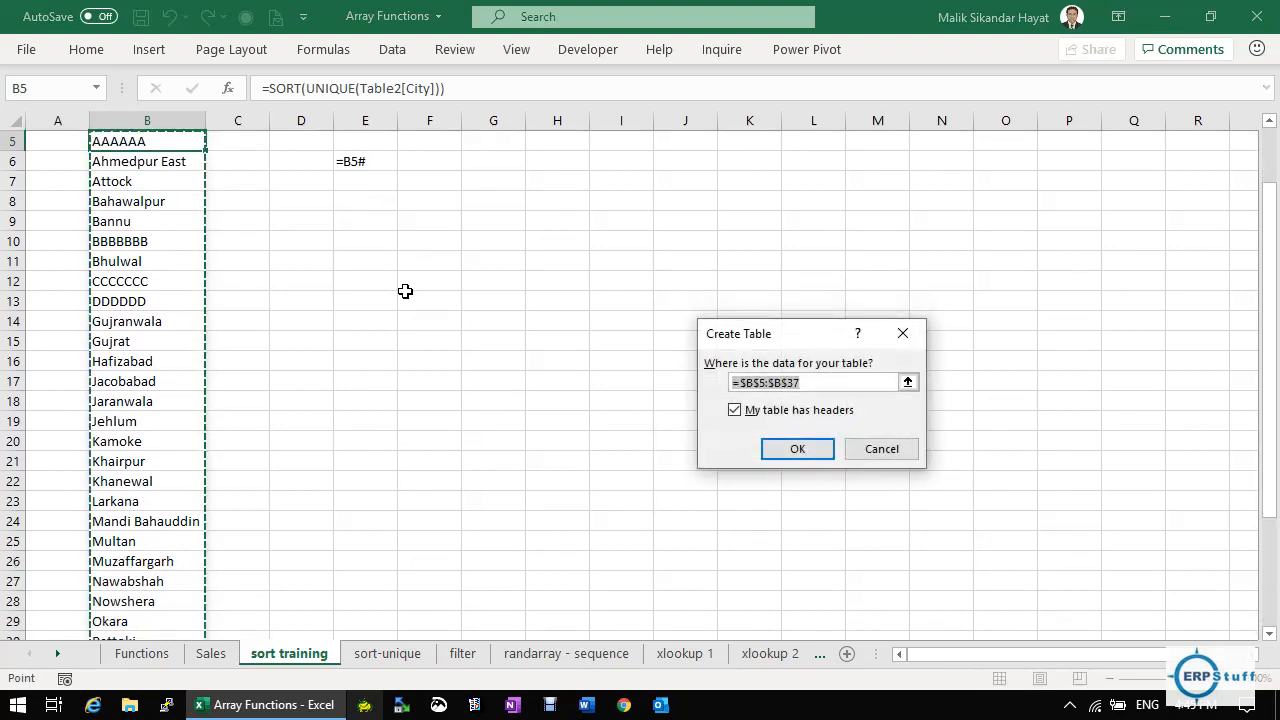
{"action": "key", "text": "Return"}
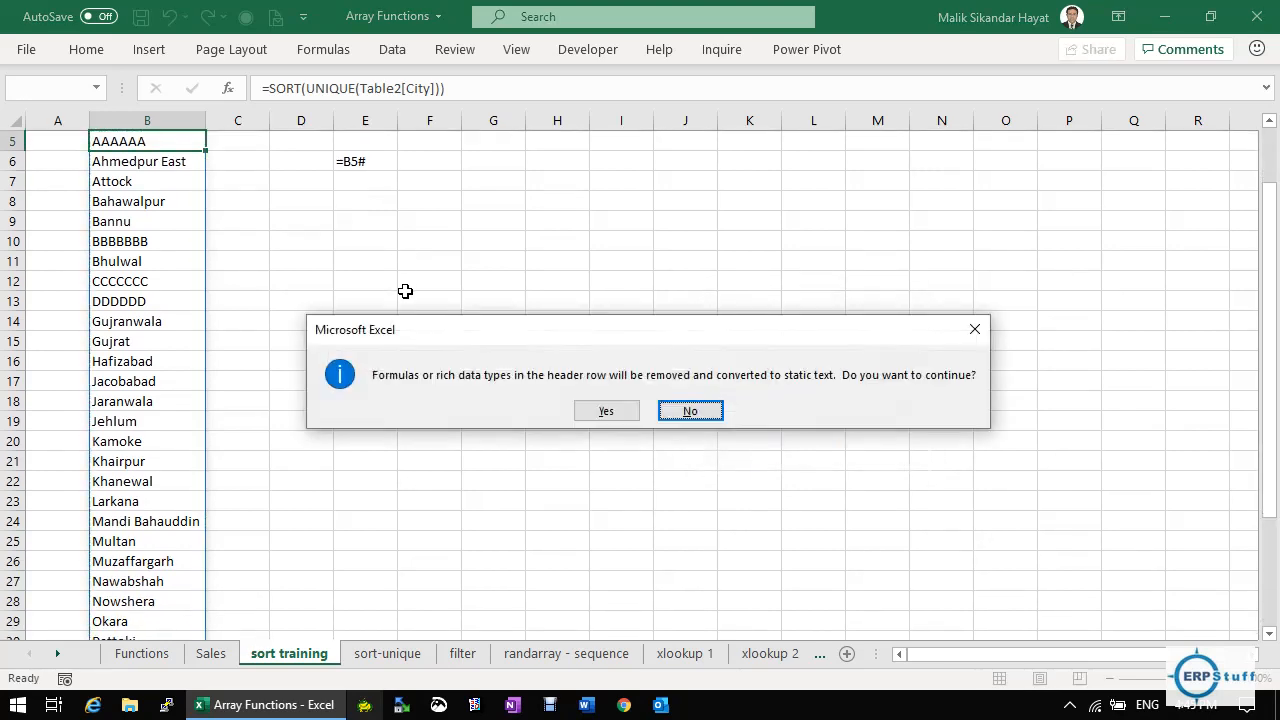
{"action": "key", "text": "Left"}
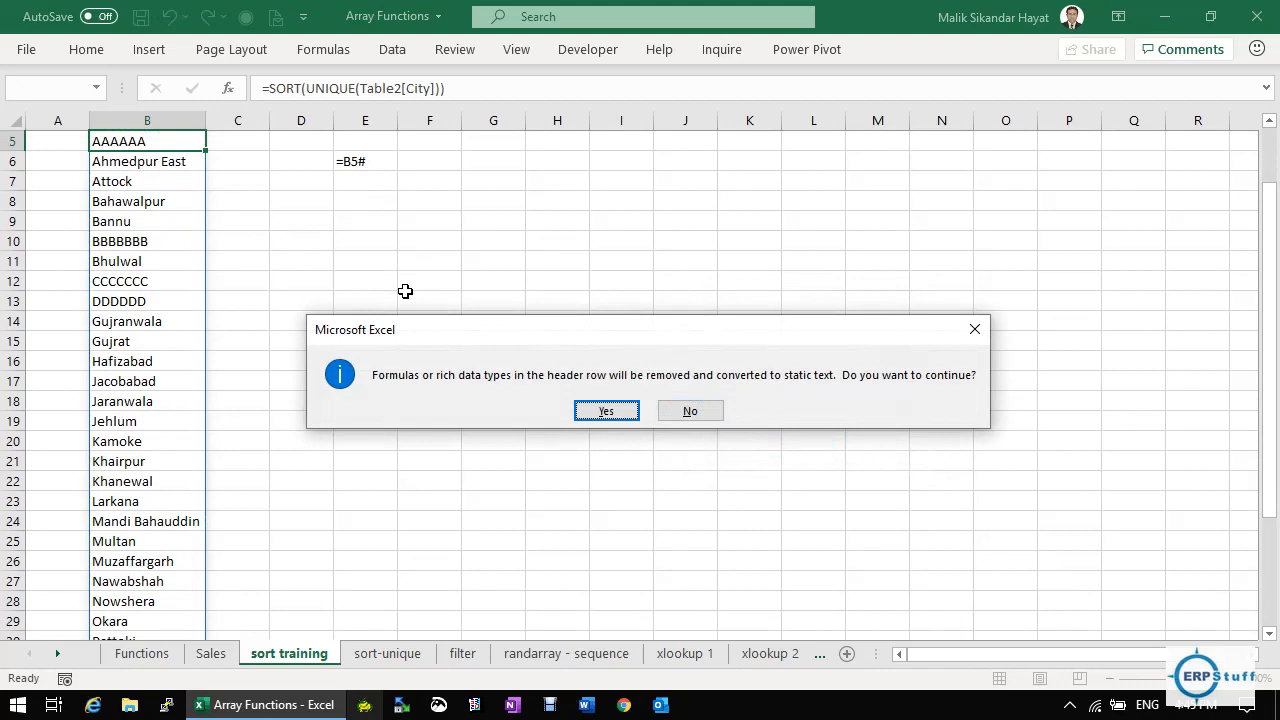
{"action": "key", "text": "Return"}
{"action": "key", "text": "Up"}
{"action": "key", "text": "Up"}
{"action": "key", "text": "Up"}
{"action": "key", "text": "Up"}
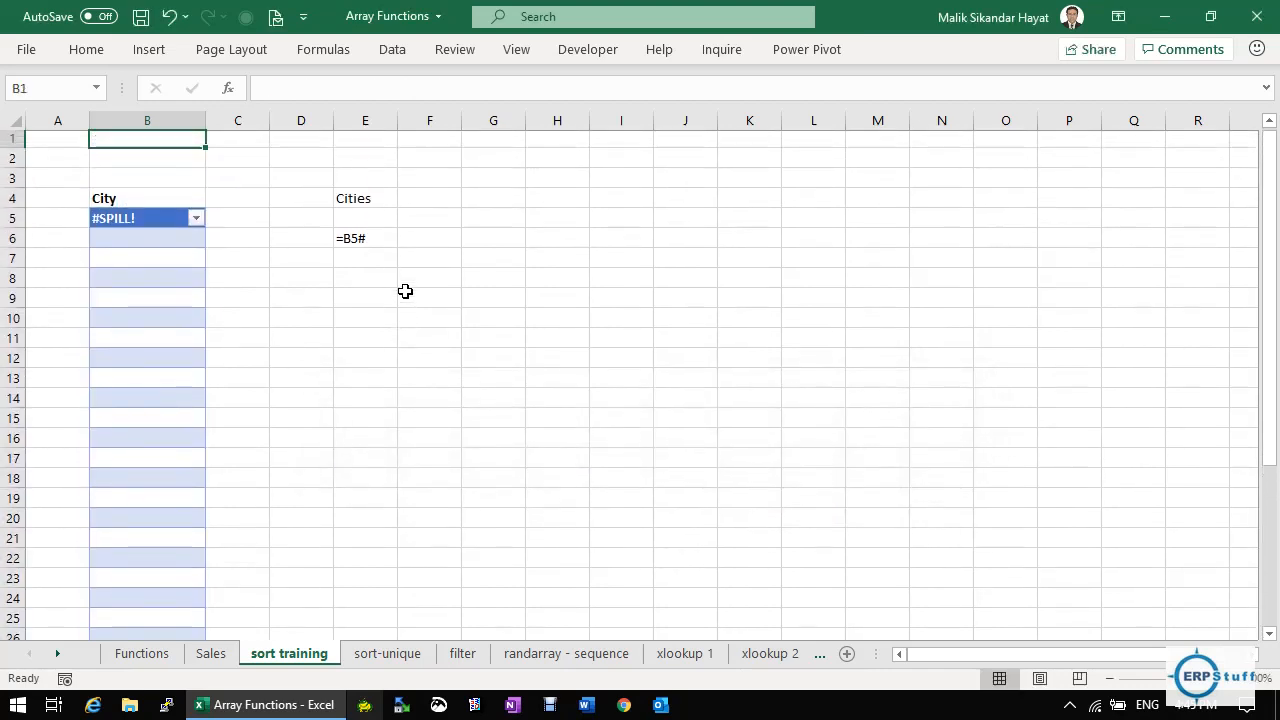
{"action": "key", "text": "Down"}
{"action": "key", "text": "Down"}
{"action": "key", "text": "Down"}
{"action": "key", "text": "Down"}
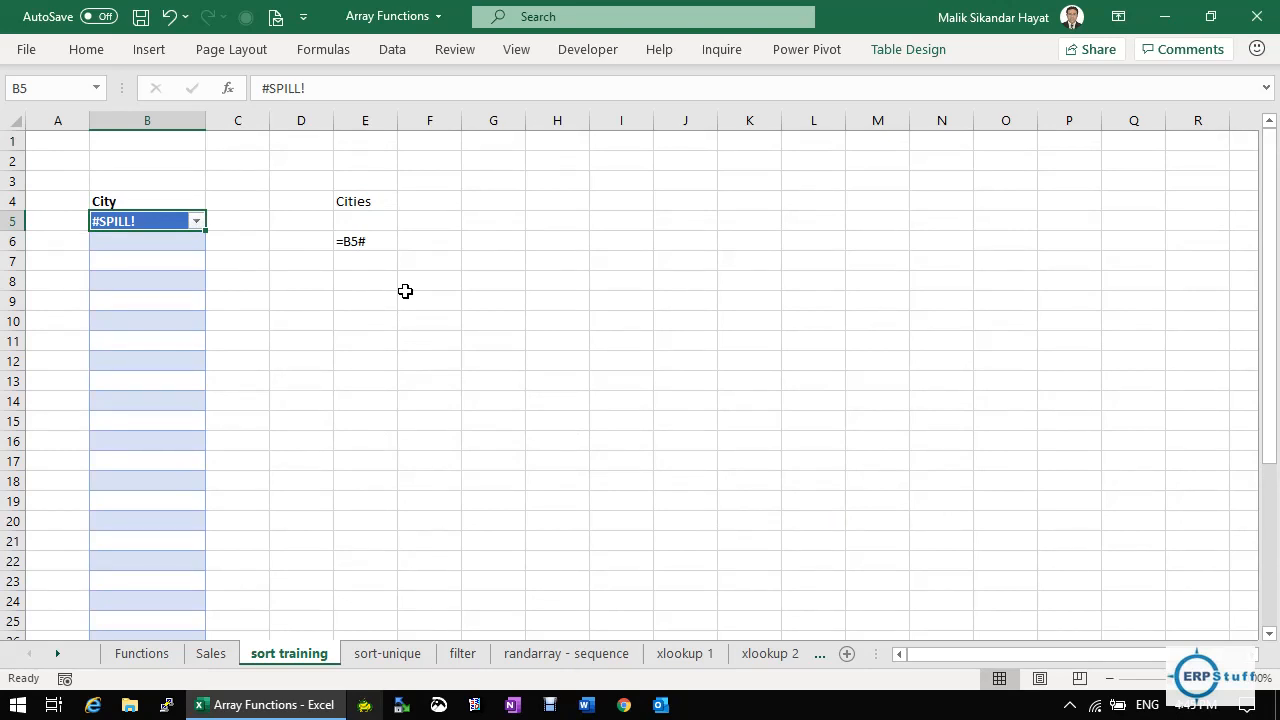
{"action": "key", "text": "ctrl+z"}
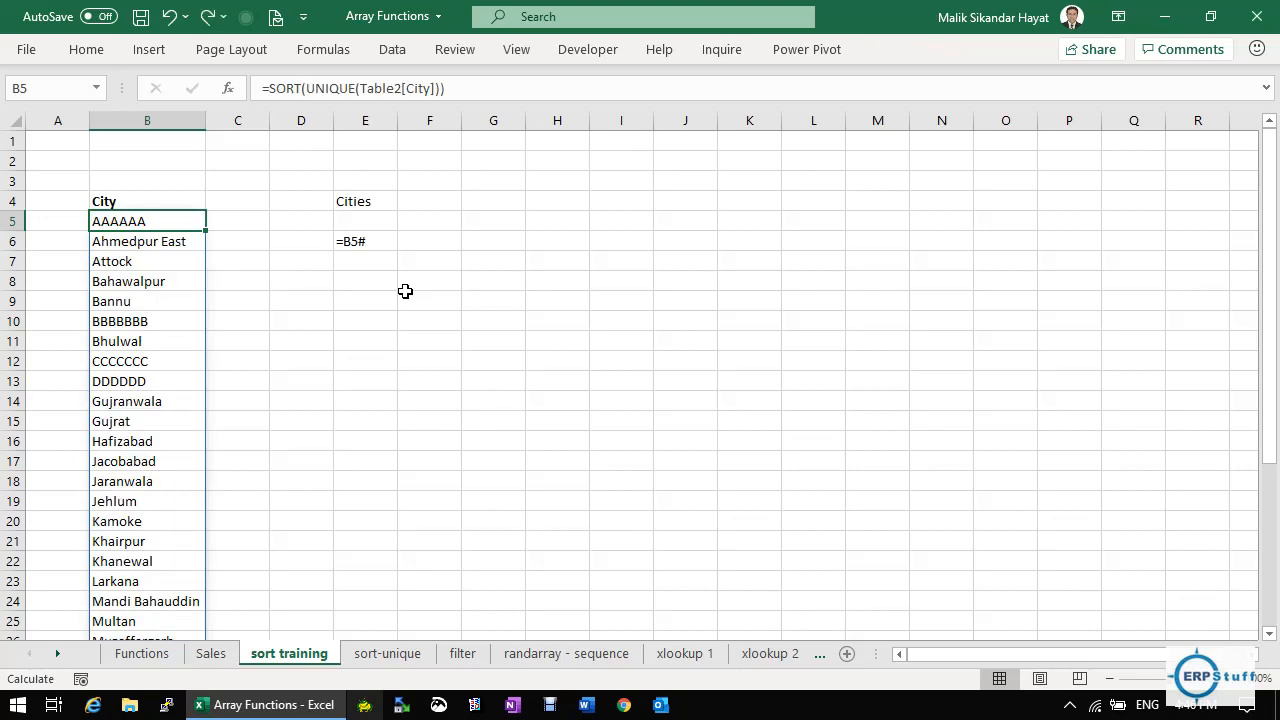
Enter the text "This is my last row to test" in cell B38, directly below the last city of the spilled list.
{"action": "key", "text": "Down"}
{"action": "key", "text": "Down"}
{"action": "key", "text": "Down"}
{"action": "key", "text": "Down"}
{"action": "key", "text": "Down"}
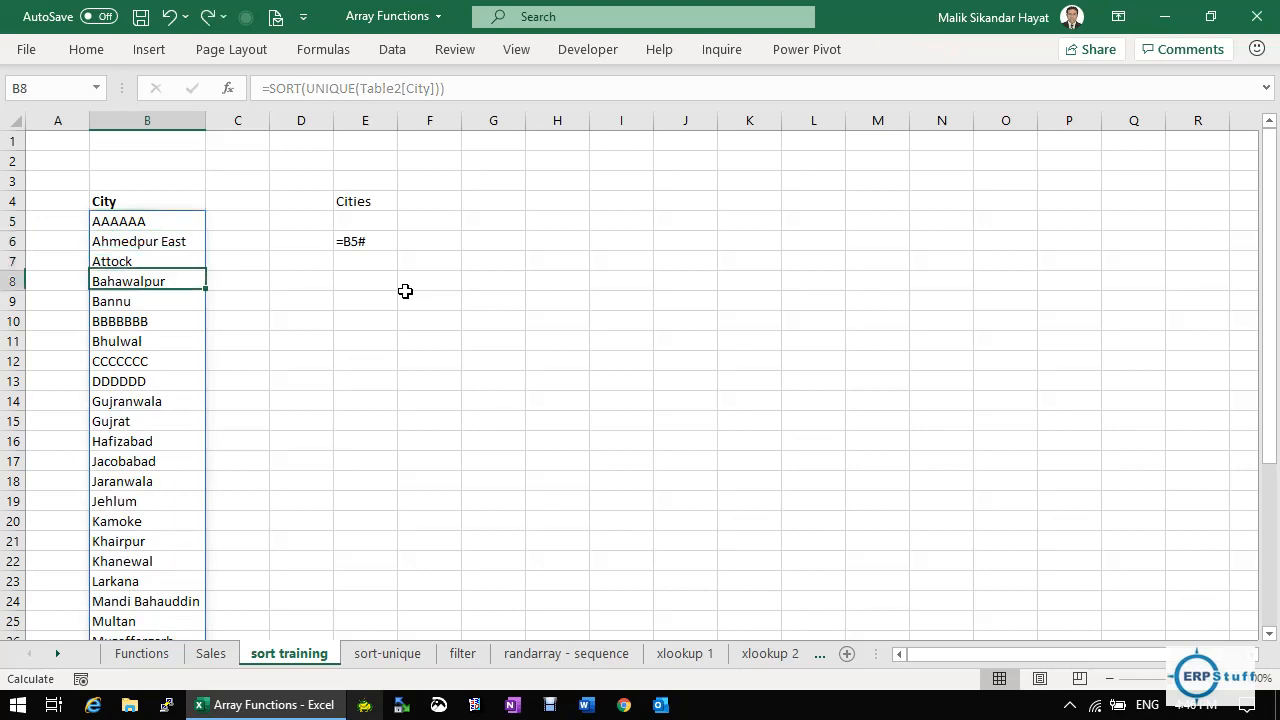
{"action": "key", "text": "Down"}
{"action": "key", "text": "Down"}
{"action": "key", "text": "Down"}
{"action": "key", "text": "Down"}
{"action": "key", "text": "Down"}
{"action": "key", "text": "Down"}
{"action": "key", "text": "Down"}
{"action": "key", "text": "Down"}
{"action": "key", "text": "Down"}
{"action": "key", "text": "Down"}
{"action": "key", "text": "Down"}
{"action": "key", "text": "Down"}
{"action": "key", "text": "Down"}
{"action": "key", "text": "Down"}
{"action": "key", "text": "Down"}
{"action": "key", "text": "Down"}
{"action": "key", "text": "Down"}
{"action": "key", "text": "Down"}
{"action": "key", "text": "Down"}
{"action": "key", "text": "Down"}
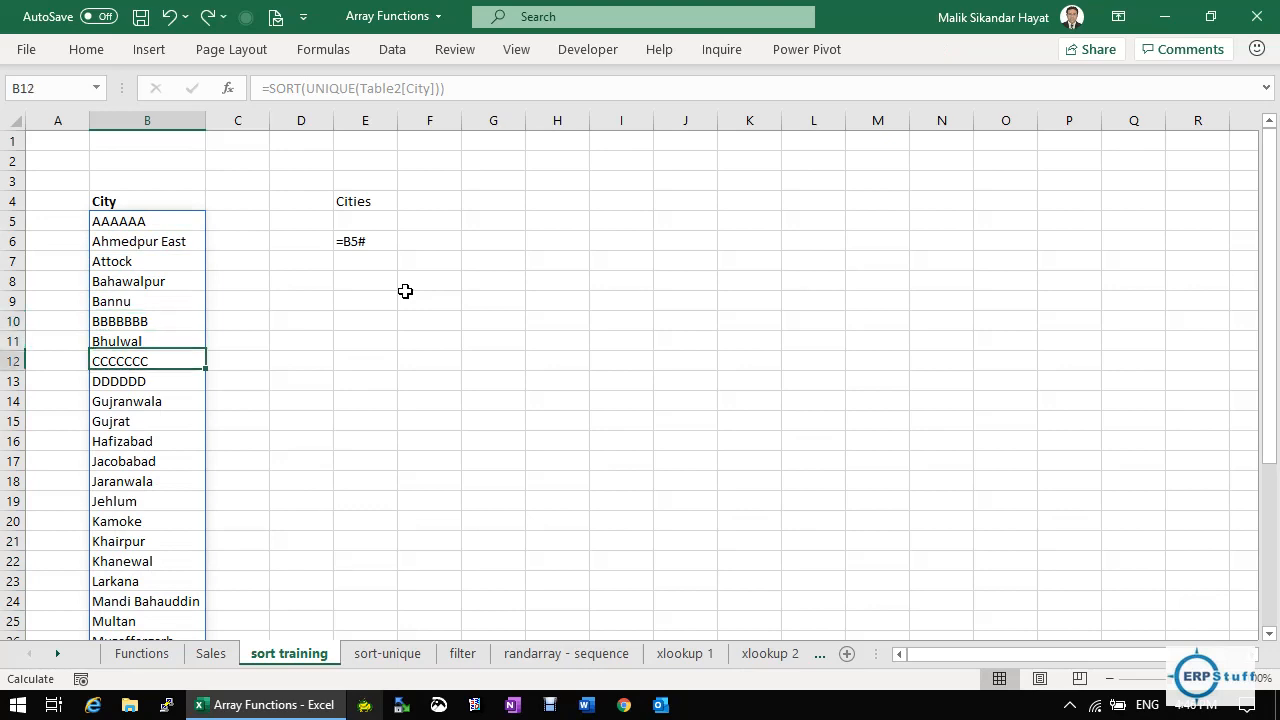
{"action": "key", "text": "Down"}
{"action": "key", "text": "Down"}
{"action": "key", "text": "Down"}
{"action": "key", "text": "Down"}
{"action": "key", "text": "Down"}
{"action": "key", "text": "Down"}
{"action": "key", "text": "Down"}
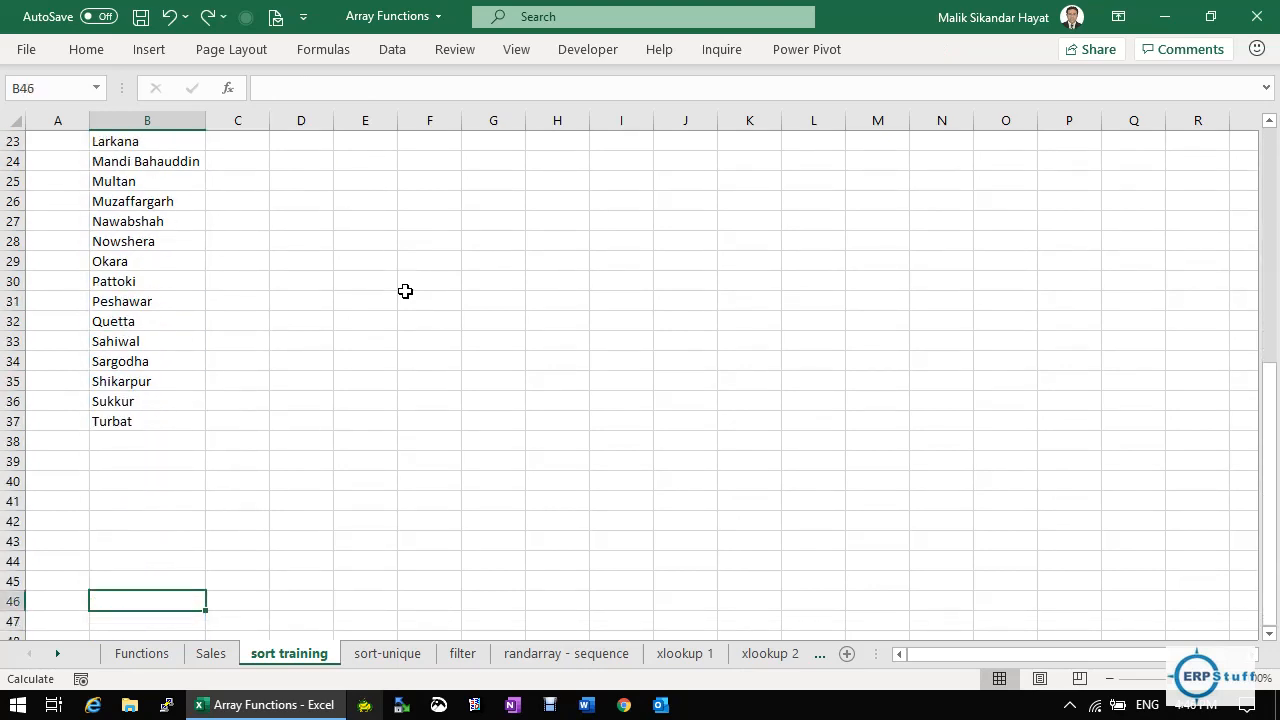
{"action": "key", "text": "Up"}
{"action": "key", "text": "Up"}
{"action": "key", "text": "Up"}
{"action": "key", "text": "Up"}
{"action": "key", "text": "Up"}
{"action": "key", "text": "Up"}
{"action": "key", "text": "Up"}
{"action": "key", "text": "Up"}
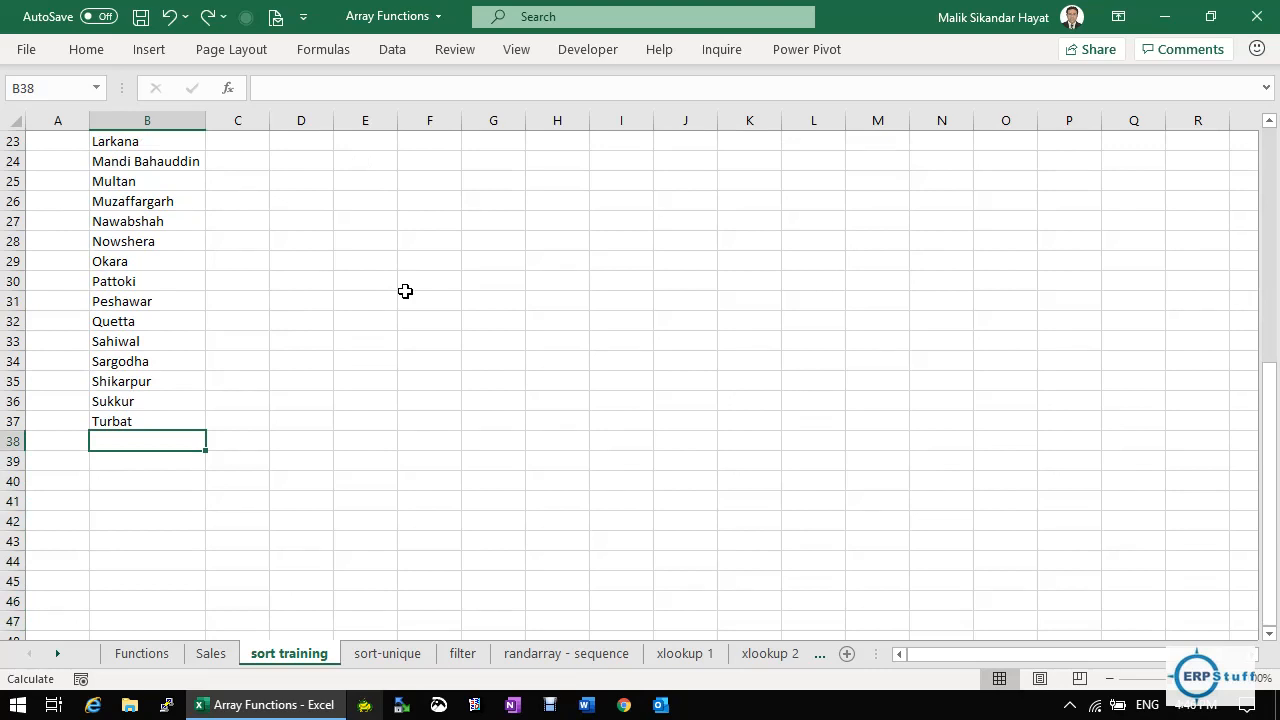
{"action": "type", "text": "This is m"}
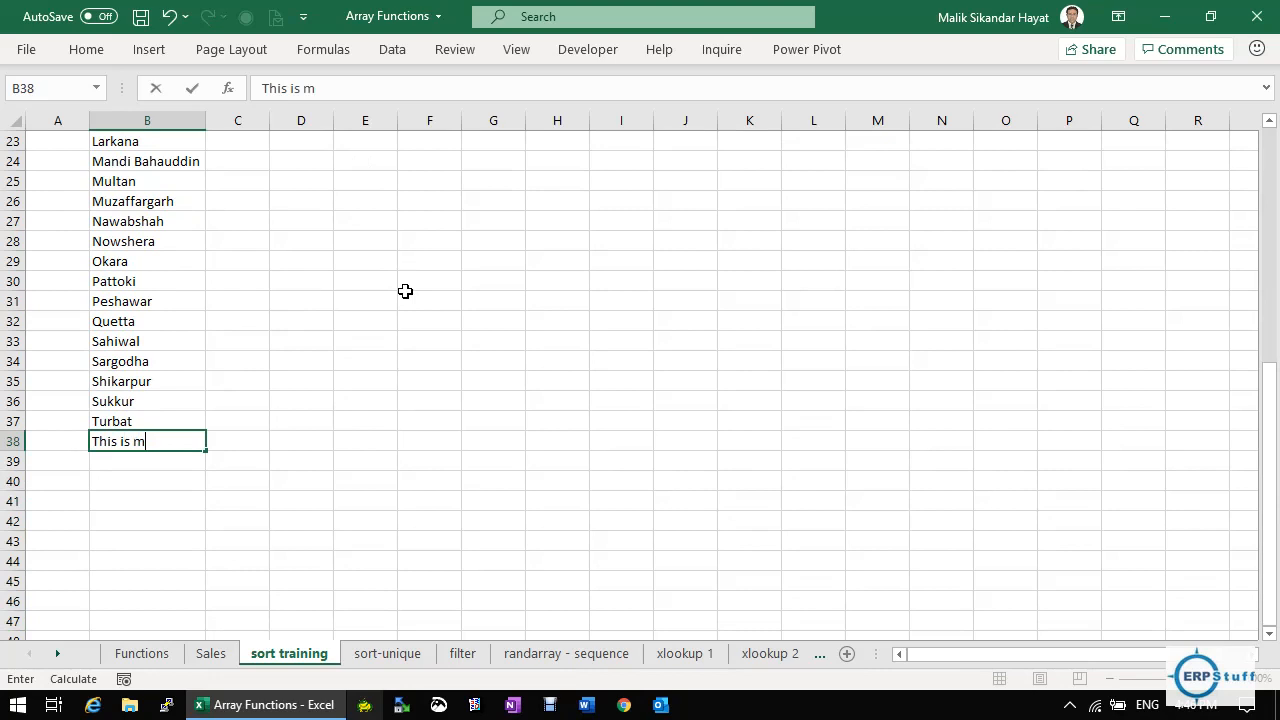
{"action": "type", "text": "y last row to test"}
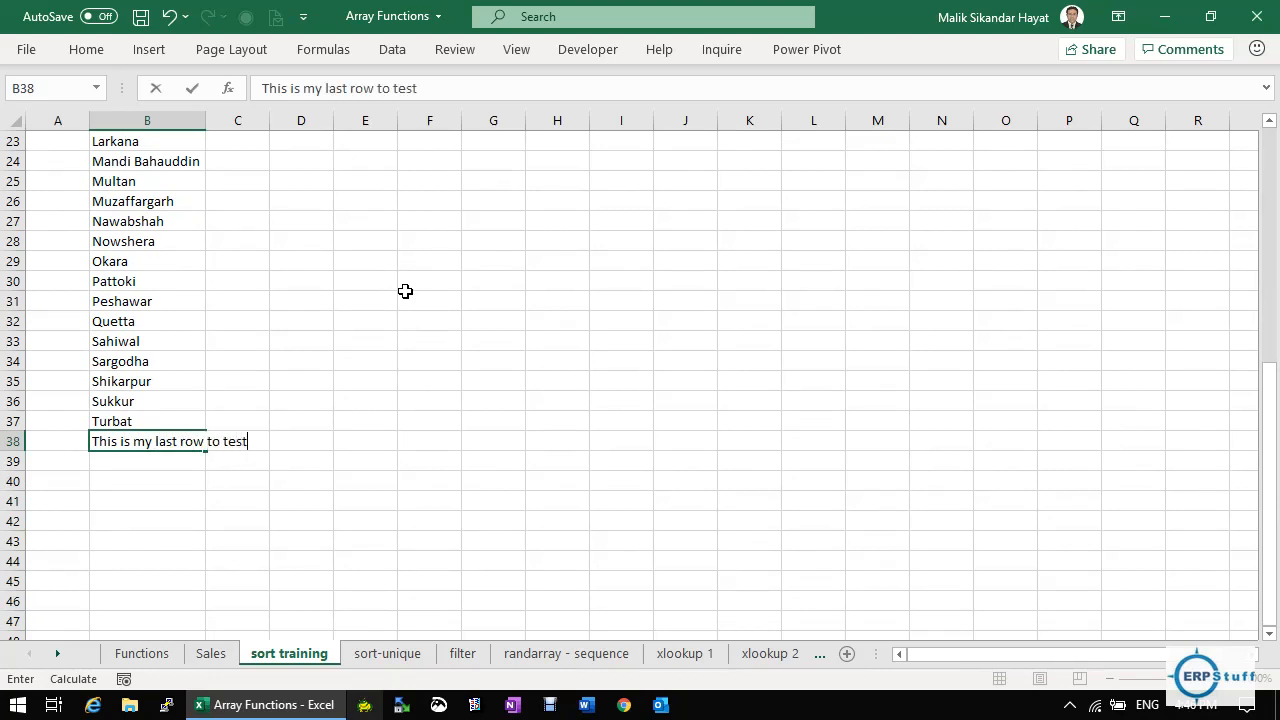
{"action": "key", "text": "Return"}
{"action": "key", "text": "Up"}
{"action": "key", "text": "Up"}
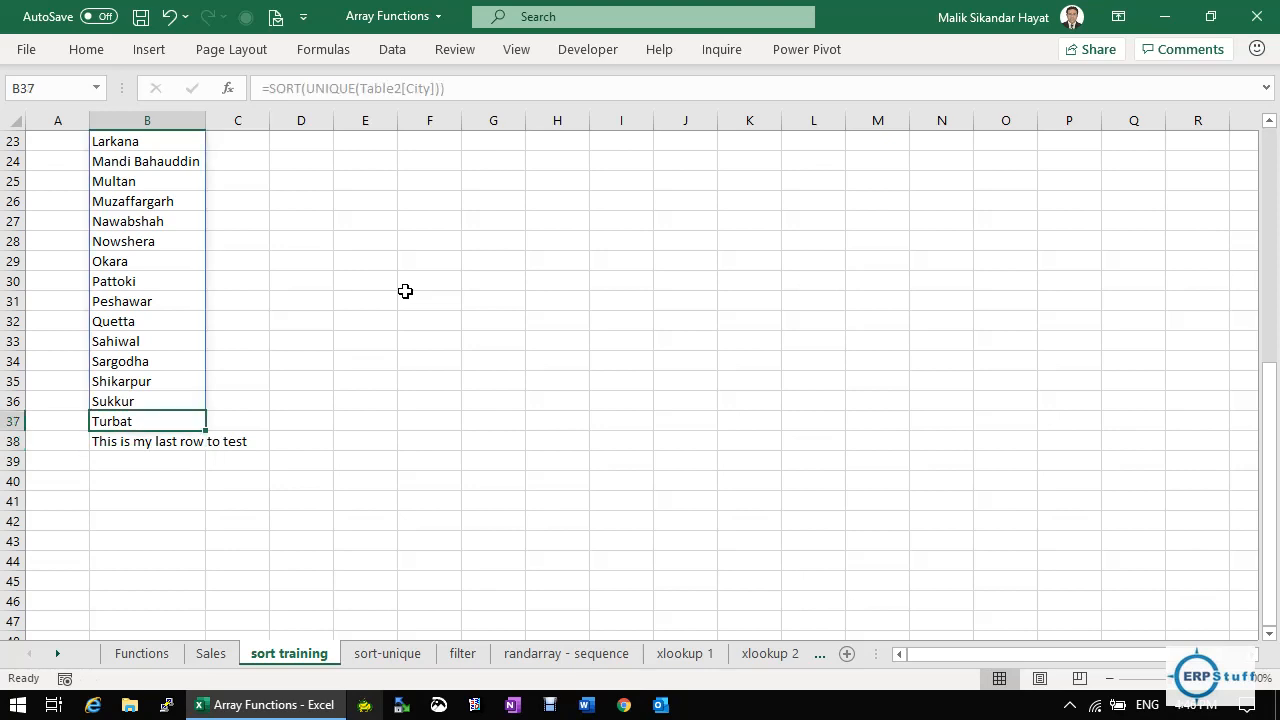
{"action": "key", "text": "Down"}
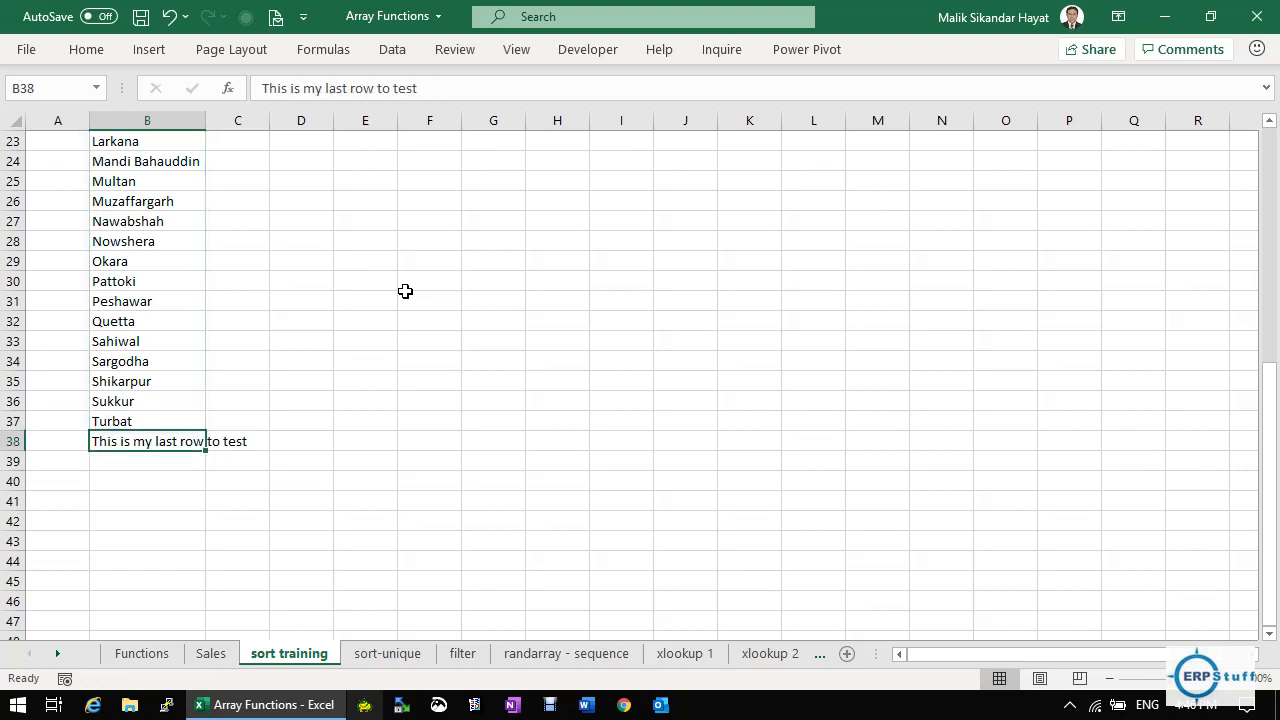
Duplicate the last Sales record into row 10008 and set the new record's City to EEEEEEEE.
{"action": "left_click", "coordinate": [210, 652]}
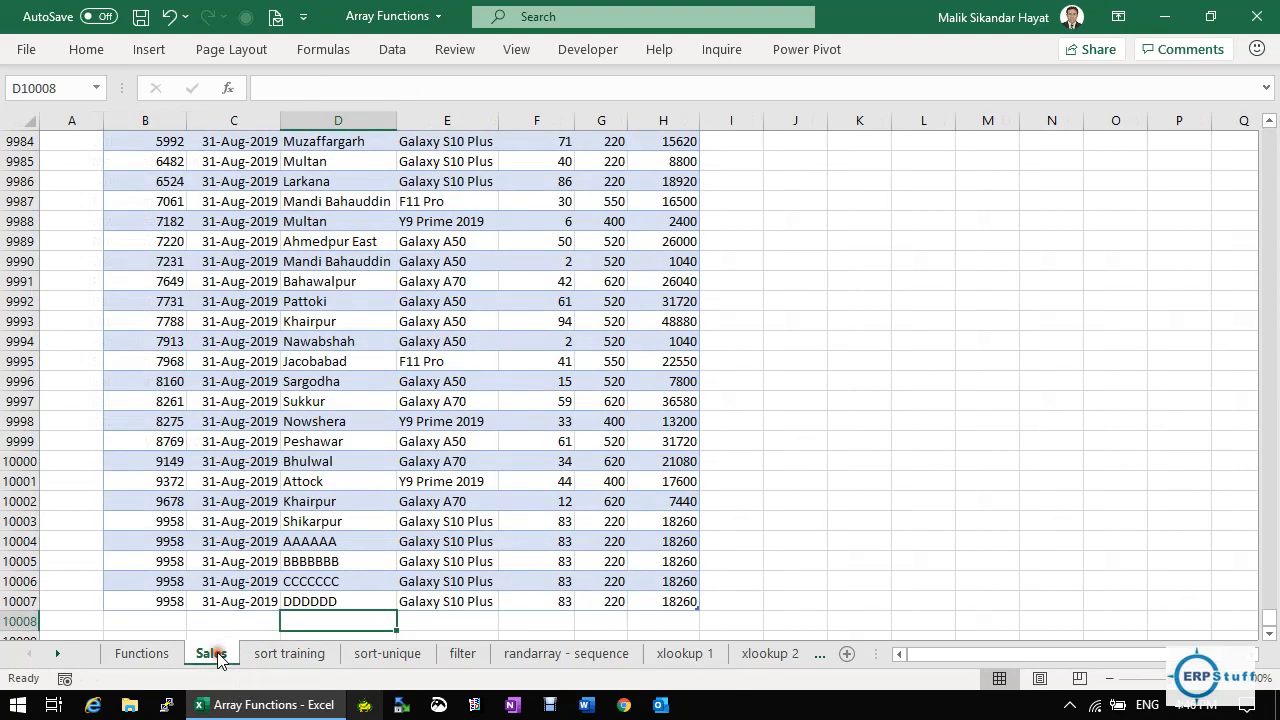
{"action": "left_click_drag", "start_coordinate": [169, 600], "coordinate": [651, 606]}
{"action": "key", "text": "ctrl+c"}
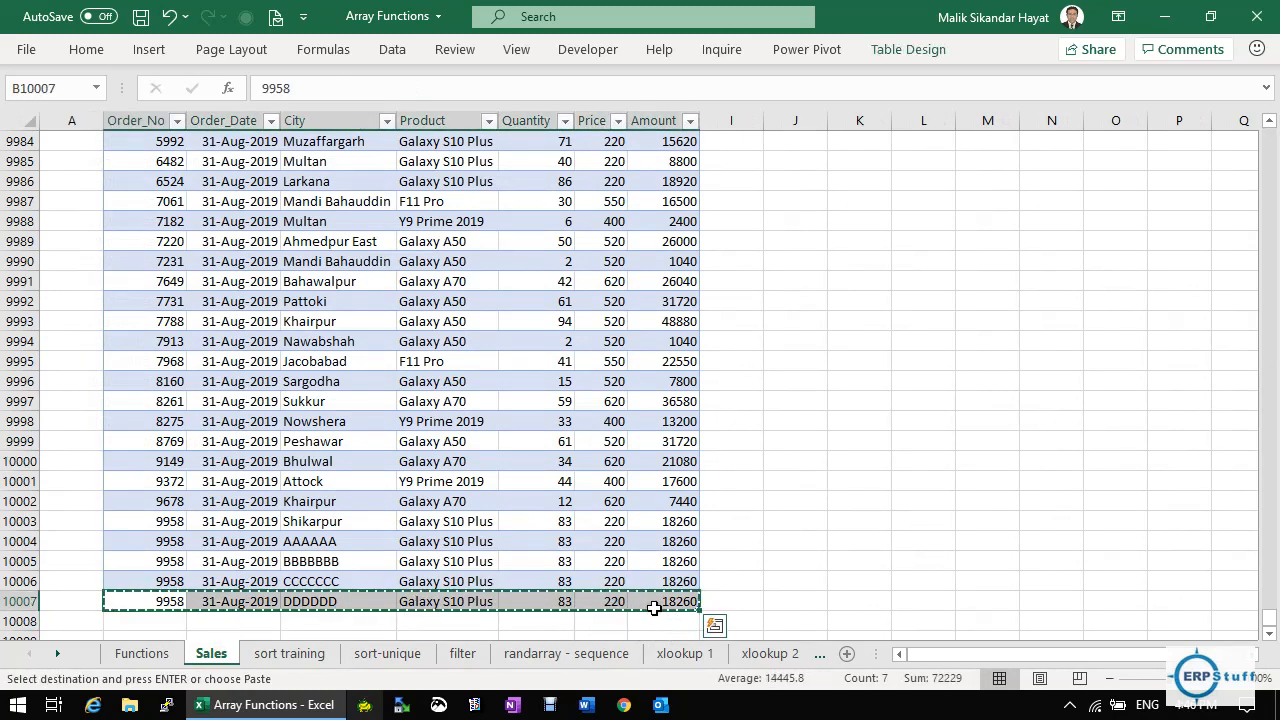
{"action": "key", "text": "Down"}
{"action": "key", "text": "ctrl+v"}
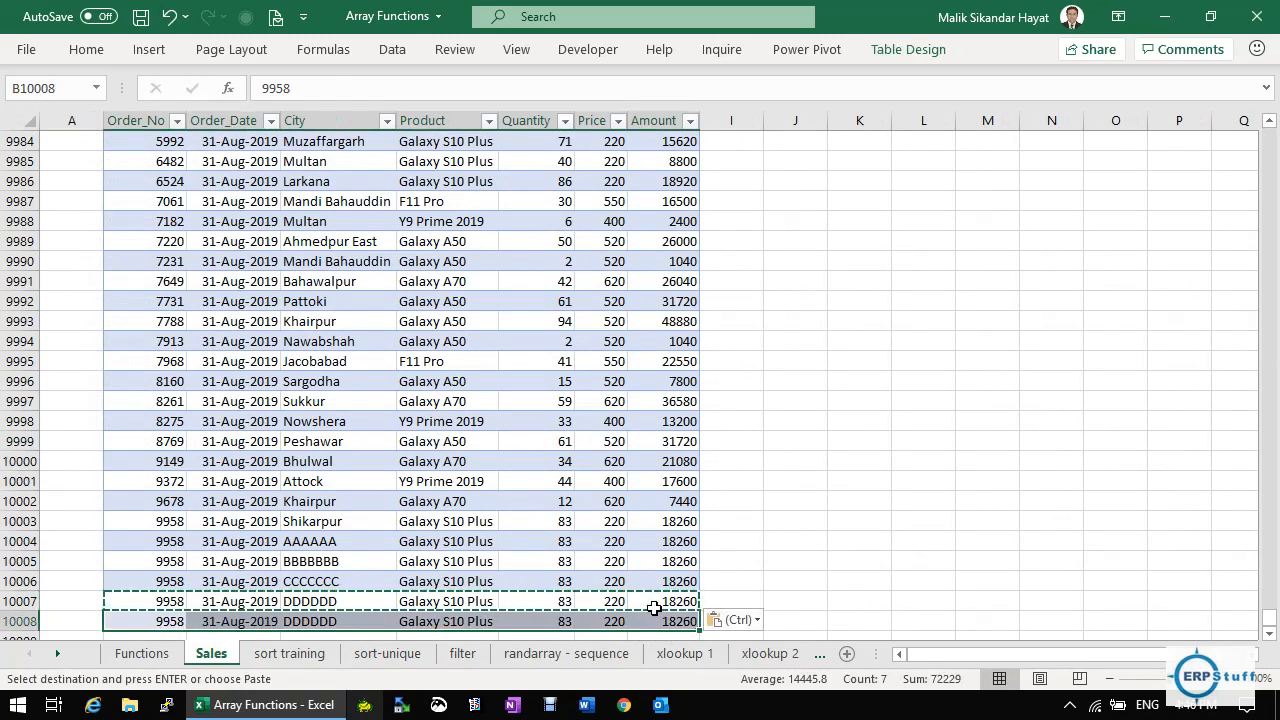
{"action": "left_click", "coordinate": [335, 622]}
{"action": "type", "text": "EEEEEEEE"}
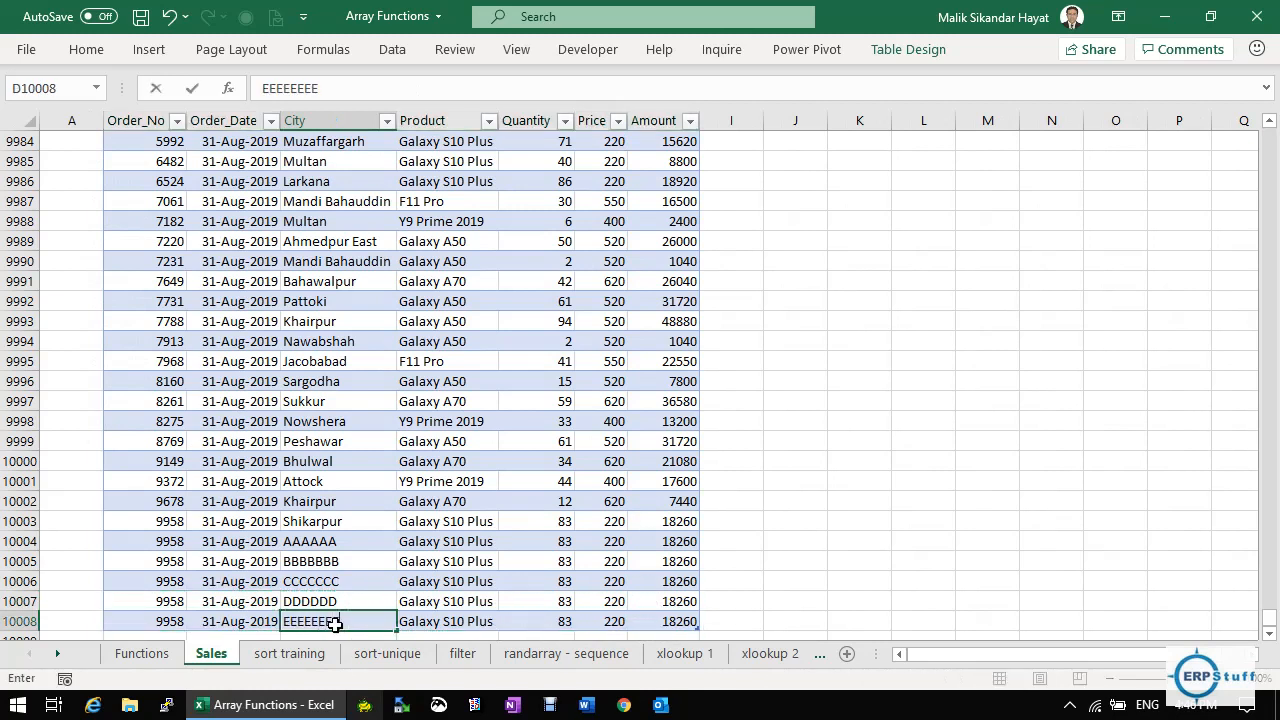
{"action": "key", "text": "Return"}
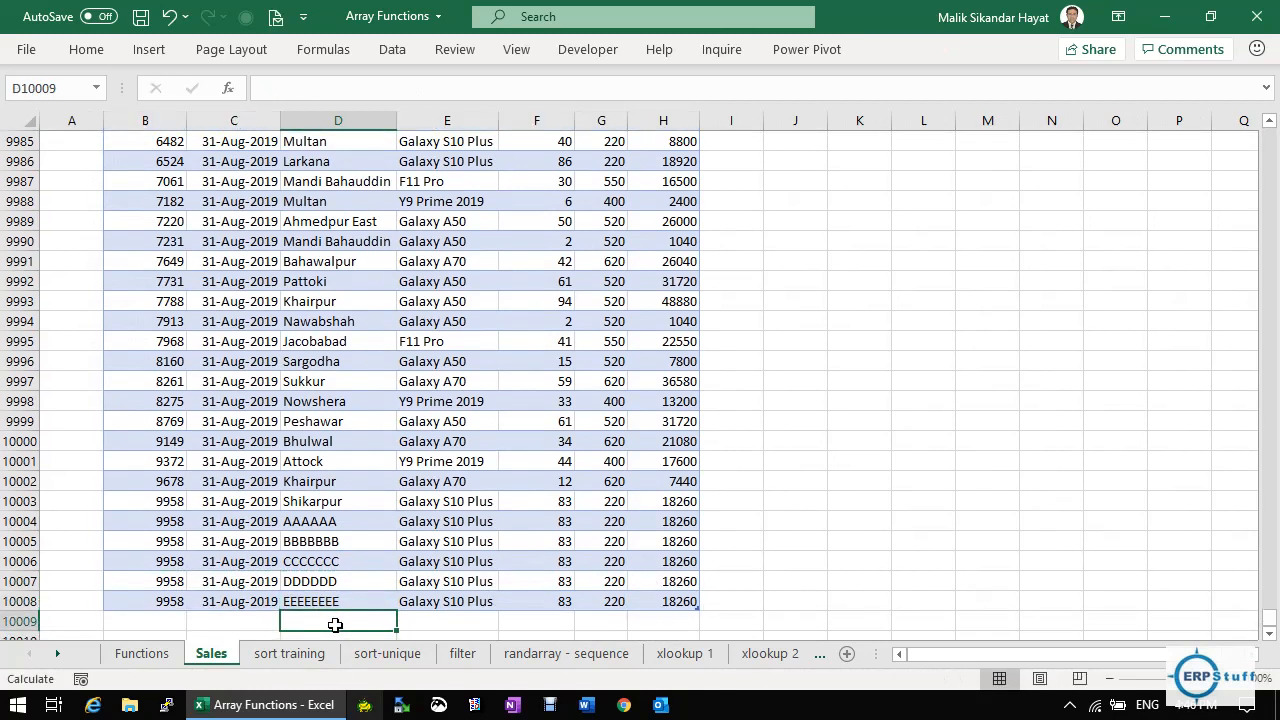
Examine the sort training sheet's city list from the text in B38 up to the formula cell B5.
{"action": "left_click", "coordinate": [292, 655]}
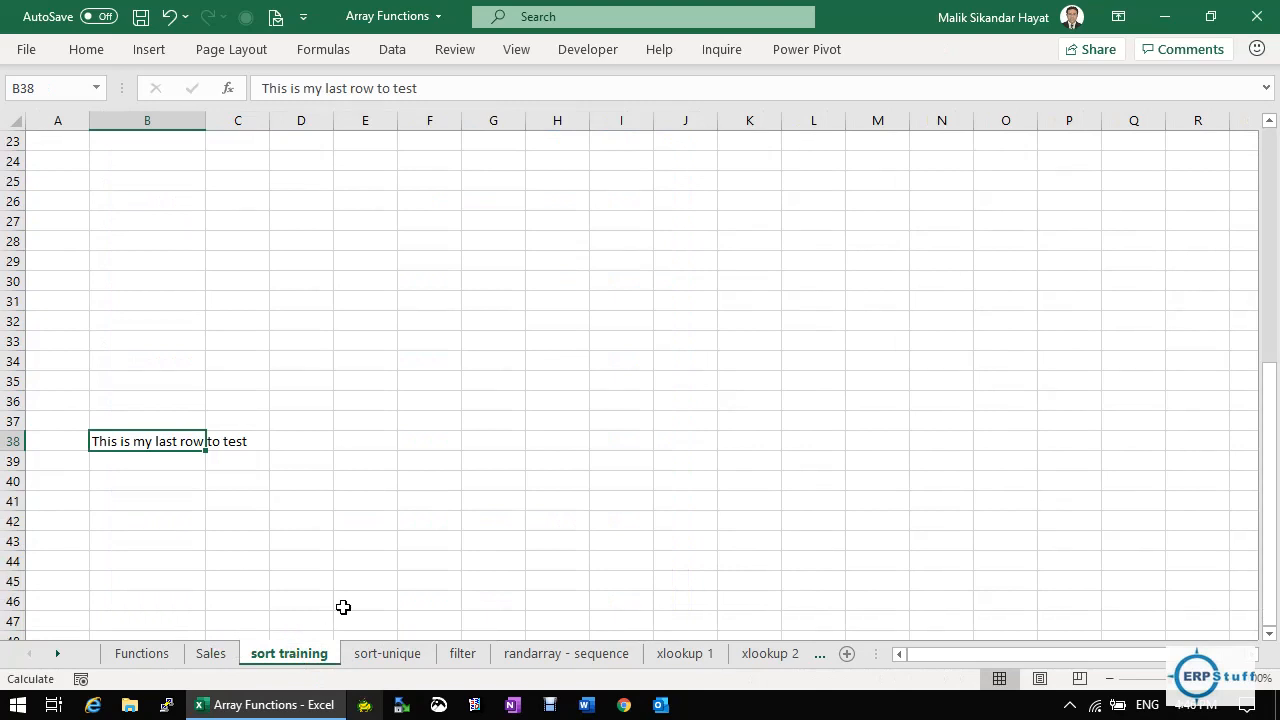
{"action": "key", "text": "Up"}
{"action": "key", "text": "Up"}
{"action": "key", "text": "Up"}
{"action": "key", "text": "Up"}
{"action": "key", "text": "Up"}
{"action": "key", "text": "Up"}
{"action": "key", "text": "Up"}
{"action": "key", "text": "Up"}
{"action": "key", "text": "Up"}
{"action": "key", "text": "Up"}
{"action": "key", "text": "Up"}
{"action": "key", "text": "Up"}
{"action": "key", "text": "Up"}
{"action": "key", "text": "Up"}
{"action": "key", "text": "Up"}
{"action": "key", "text": "Up"}
{"action": "key", "text": "Up"}
{"action": "key", "text": "Up"}
{"action": "key", "text": "Up"}
{"action": "key", "text": "Up"}
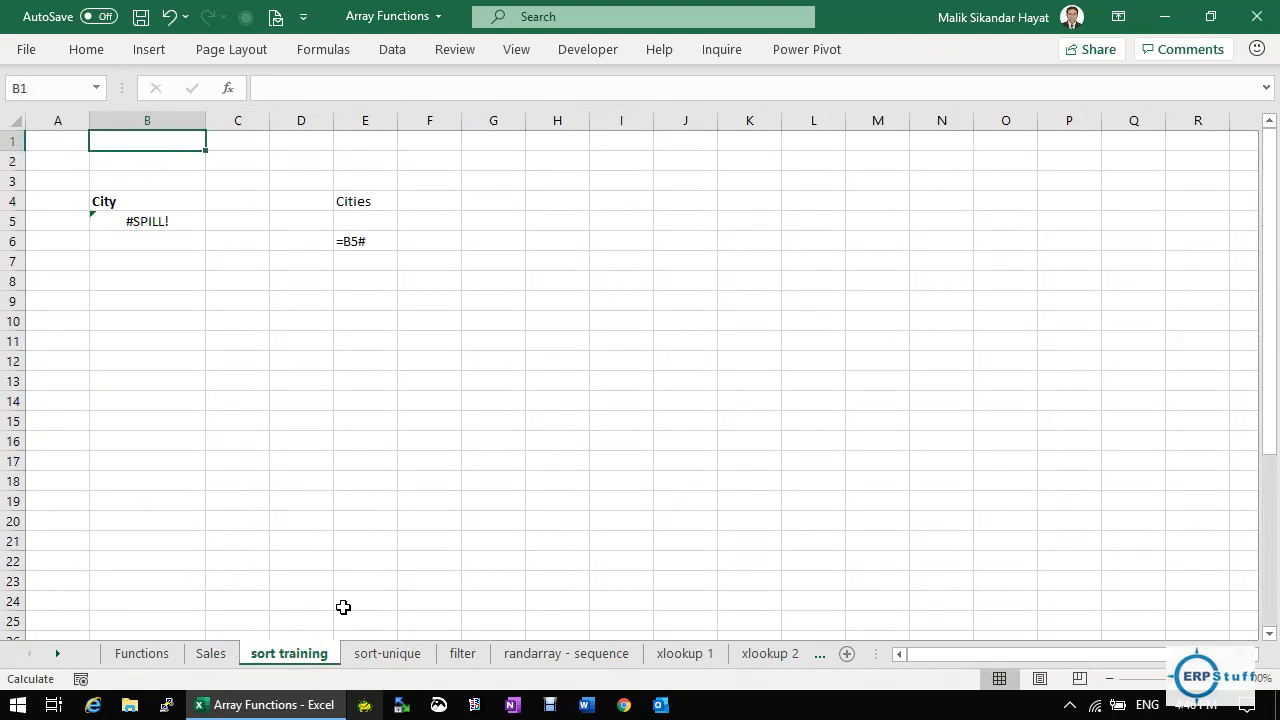
Delete the text in cell B38 that blocks the city formula in B5 from spilling.
{"action": "key", "text": "Down"}
{"action": "key", "text": "Down"}
{"action": "key", "text": "Down"}
{"action": "key", "text": "Down"}
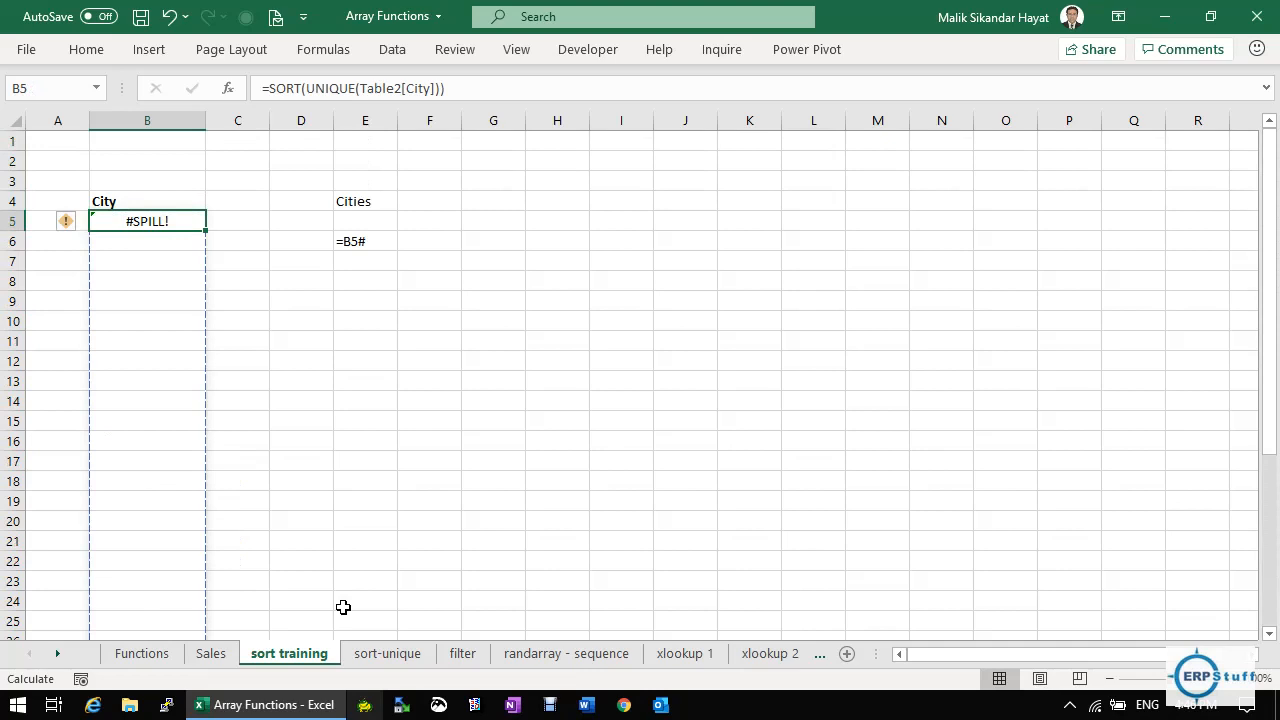
{"action": "key", "text": "Down"}
{"action": "key", "text": "Down"}
{"action": "key", "text": "Down"}
{"action": "key", "text": "Down"}
{"action": "key", "text": "Down"}
{"action": "key", "text": "Down"}
{"action": "key", "text": "Down"}
{"action": "key", "text": "Down"}
{"action": "key", "text": "Down"}
{"action": "key", "text": "Down"}
{"action": "key", "text": "Down"}
{"action": "key", "text": "Down"}
{"action": "key", "text": "Down"}
{"action": "key", "text": "Down"}
{"action": "key", "text": "Down"}
{"action": "key", "text": "Down"}
{"action": "key", "text": "Down"}
{"action": "key", "text": "Down"}
{"action": "key", "text": "Down"}
{"action": "key", "text": "Down"}
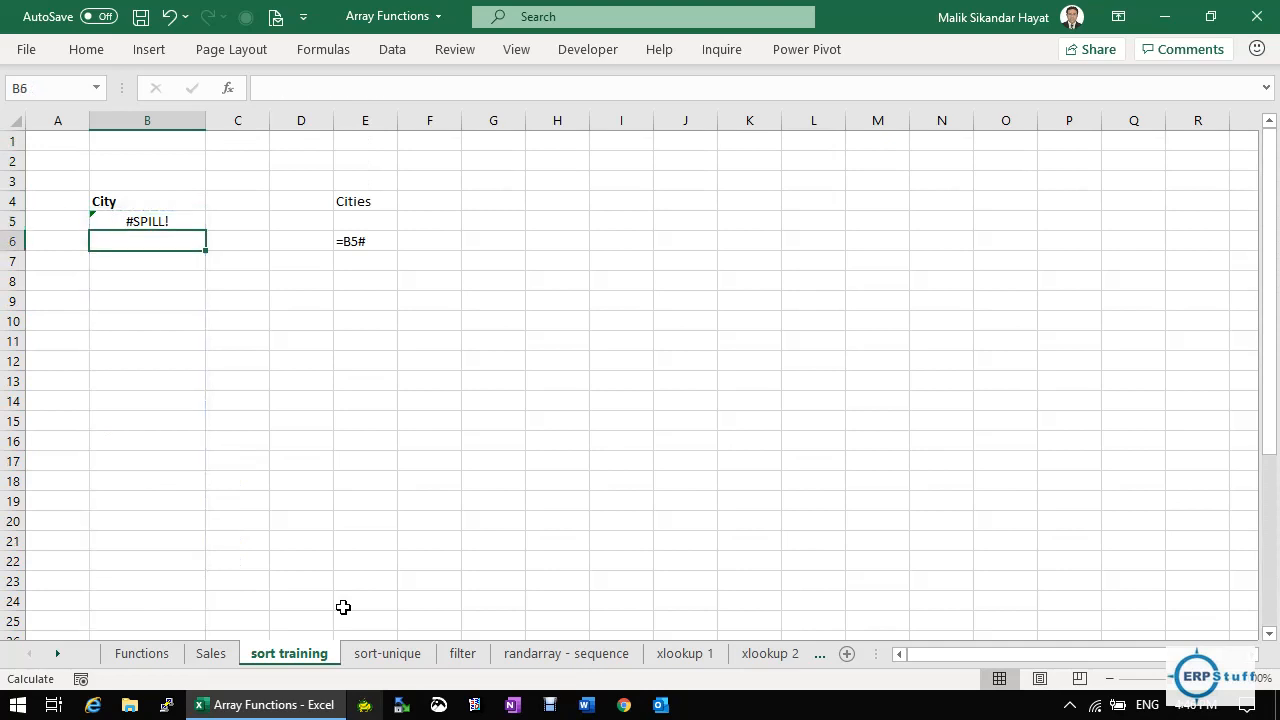
{"action": "key", "text": "Down"}
{"action": "key", "text": "Down"}
{"action": "key", "text": "Down"}
{"action": "key", "text": "Down"}
{"action": "key", "text": "Down"}
{"action": "key", "text": "Down"}
{"action": "key", "text": "Down"}
{"action": "key", "text": "Down"}
{"action": "key", "text": "Down"}
{"action": "key", "text": "Down"}
{"action": "key", "text": "Down"}
{"action": "key", "text": "Down"}
{"action": "key", "text": "Down"}
{"action": "key", "text": "Down"}
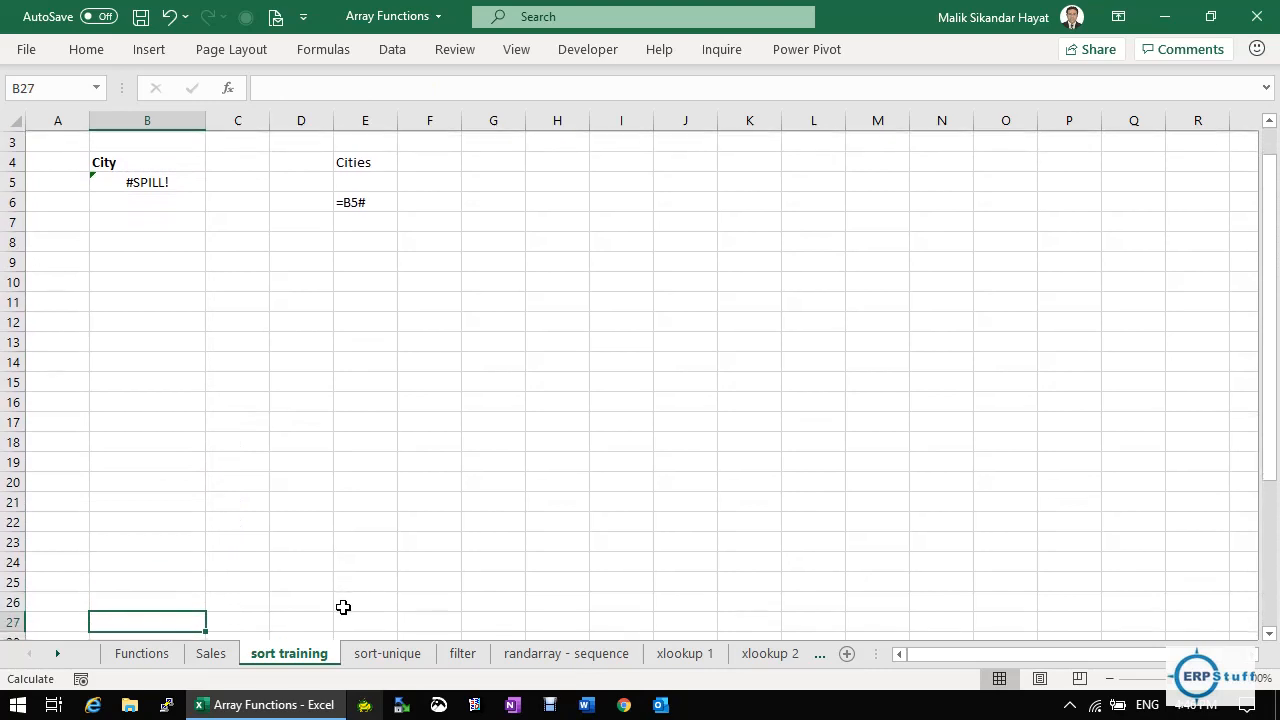
{"action": "key", "text": "Up"}
{"action": "key", "text": "Up"}
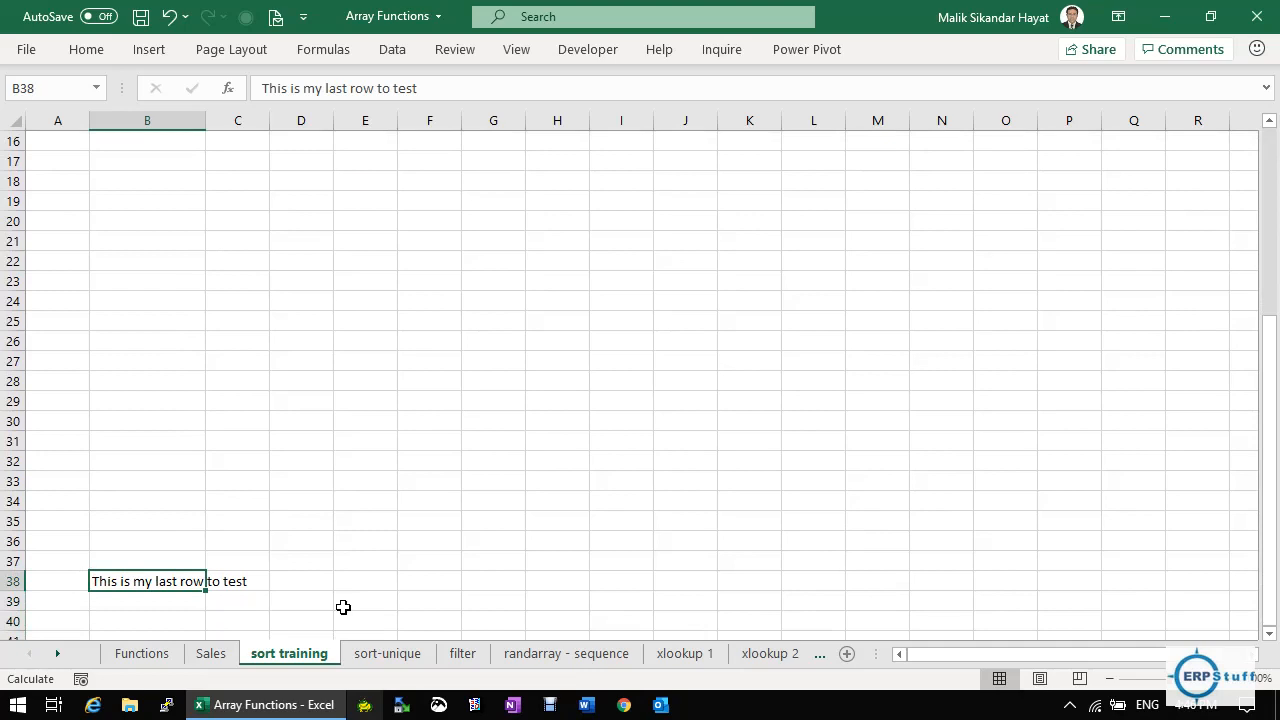
{"action": "key", "text": "Delete"}
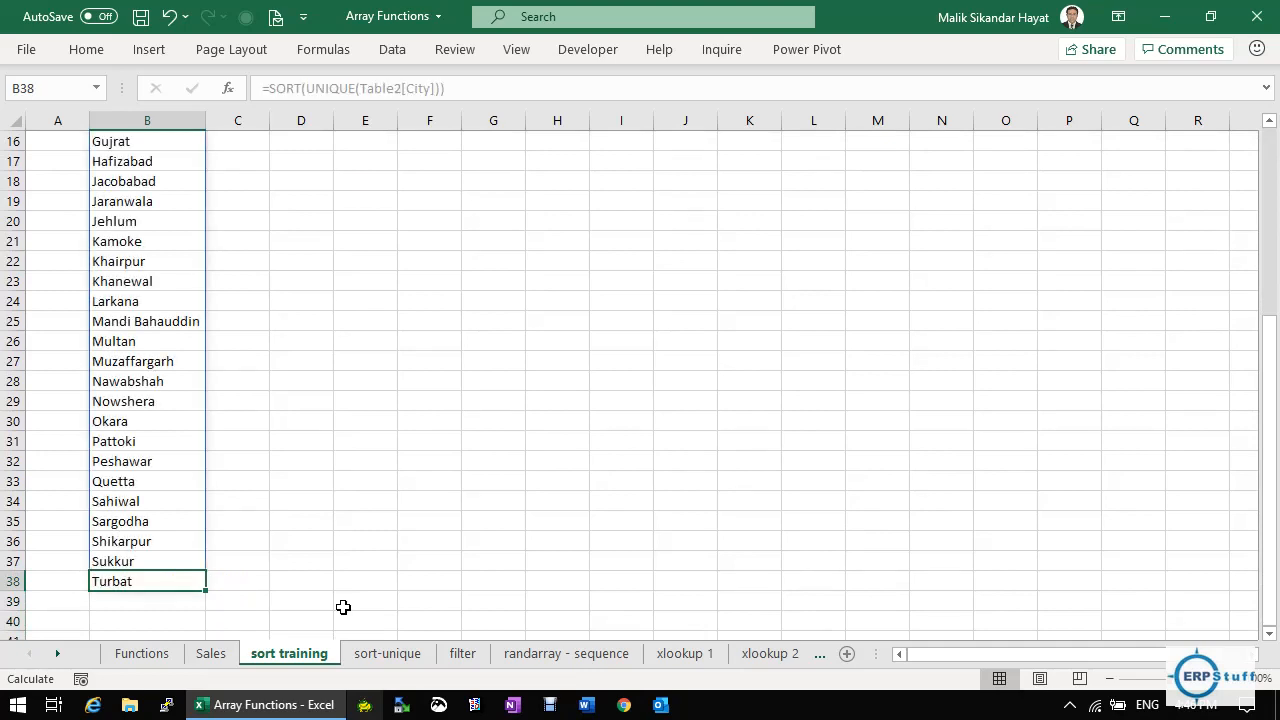
Examine the spilled city list from B38 up to the formula cell B5.
{"action": "key", "text": "Up"}
{"action": "key", "text": "Up"}
{"action": "key", "text": "Up"}
{"action": "key", "text": "Up"}
{"action": "key", "text": "Up"}
{"action": "key", "text": "Up"}
{"action": "key", "text": "Up"}
{"action": "key", "text": "Up"}
{"action": "key", "text": "Up"}
{"action": "key", "text": "Up"}
{"action": "key", "text": "Up"}
{"action": "key", "text": "Up"}
{"action": "key", "text": "Up"}
{"action": "key", "text": "Up"}
{"action": "key", "text": "Up"}
{"action": "key", "text": "Up"}
{"action": "key", "text": "Up"}
{"action": "key", "text": "Up"}
{"action": "key", "text": "Up"}
{"action": "key", "text": "Up"}
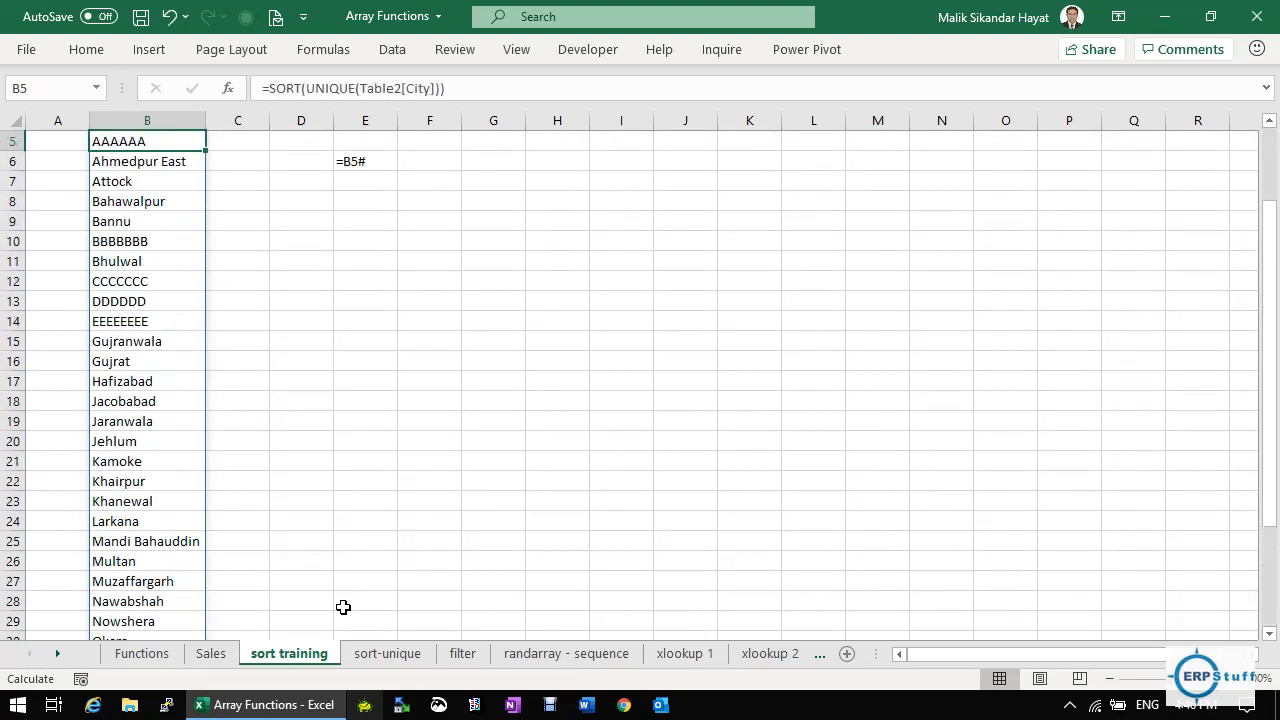
Browse the cities offered by the drop-down list in cell F4, leaving the cell empty.
{"action": "left_click", "coordinate": [416, 198]}
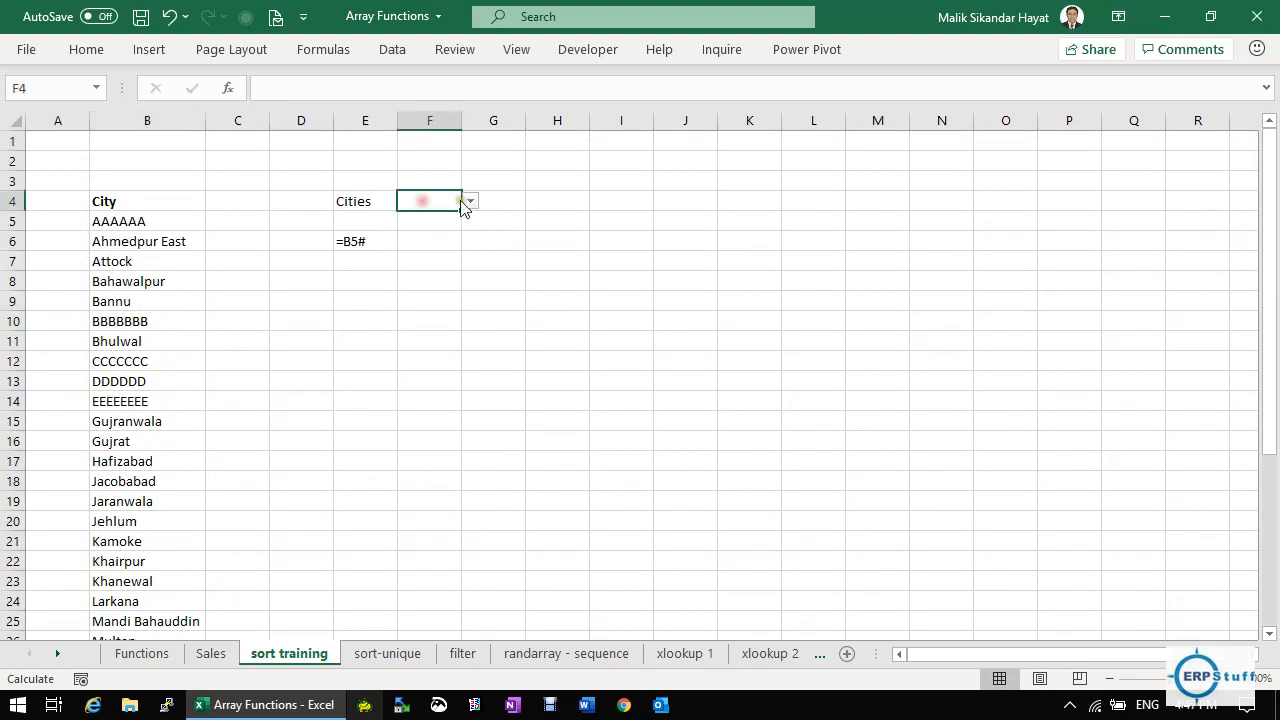
{"action": "left_click", "coordinate": [470, 202]}
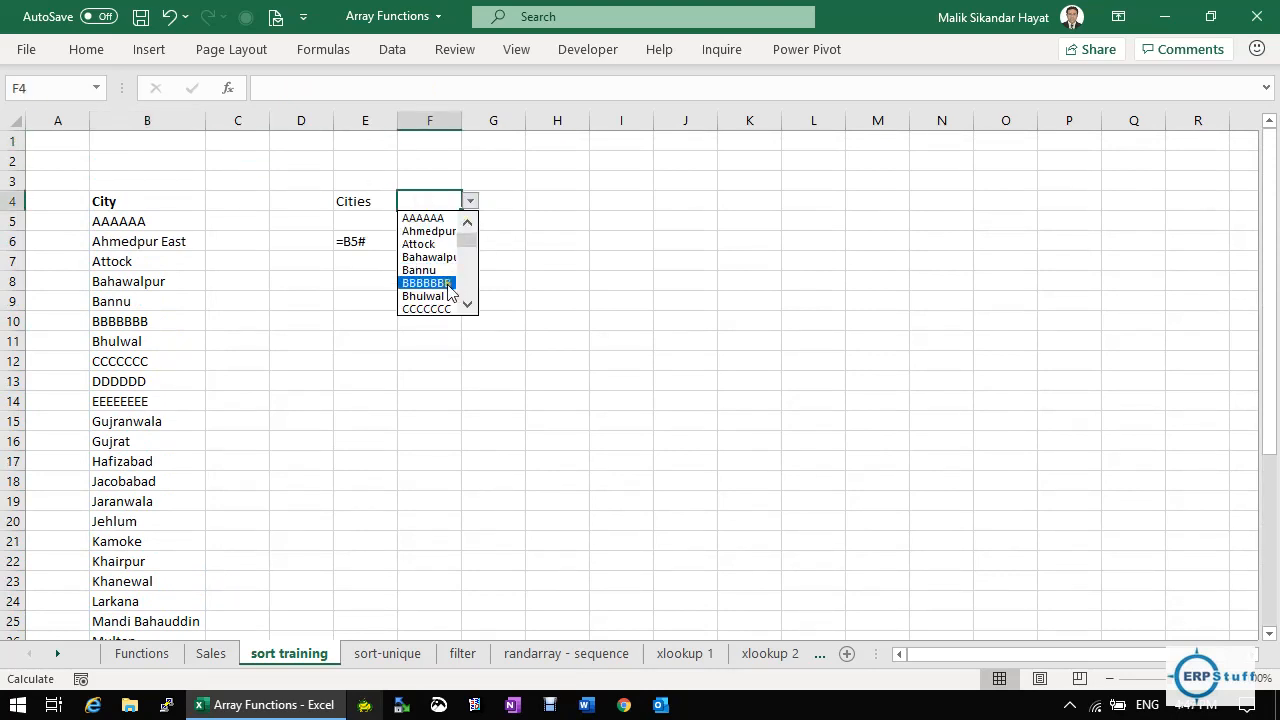
{"action": "left_click", "coordinate": [467, 306]}
{"action": "left_click", "coordinate": [467, 306]}
{"action": "left_click", "coordinate": [467, 306]}
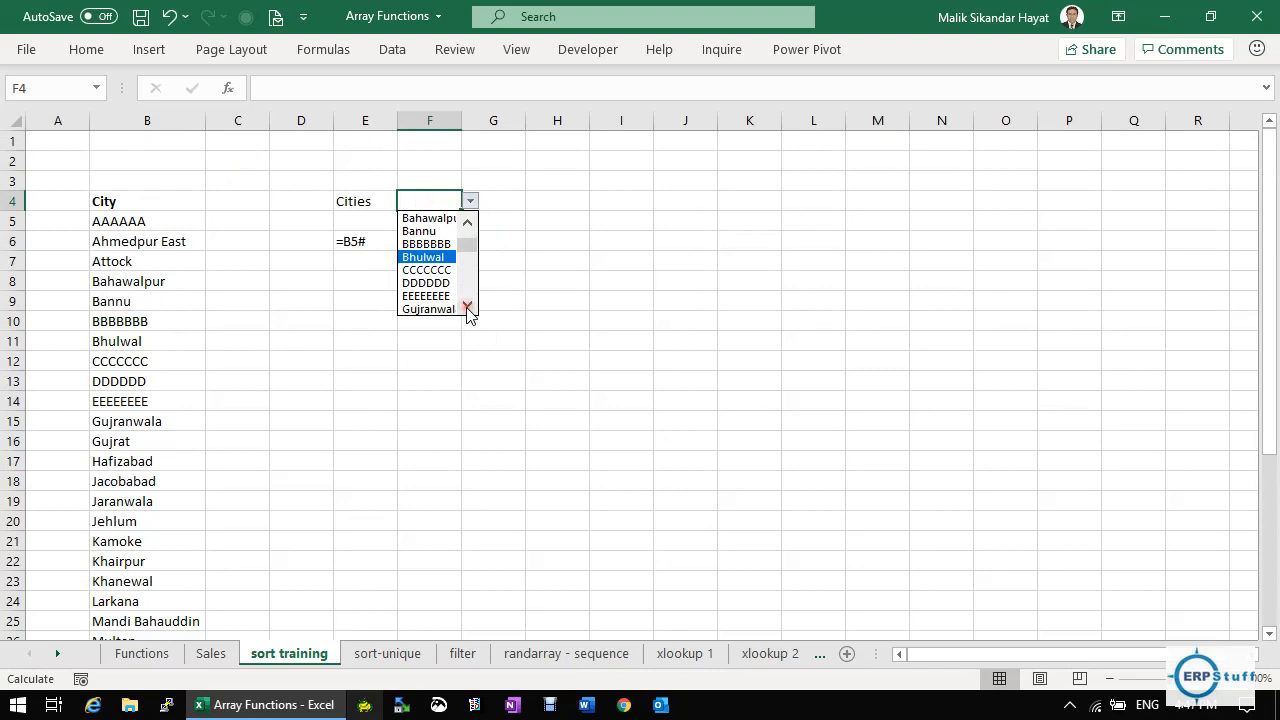
{"action": "left_click", "coordinate": [360, 250]}
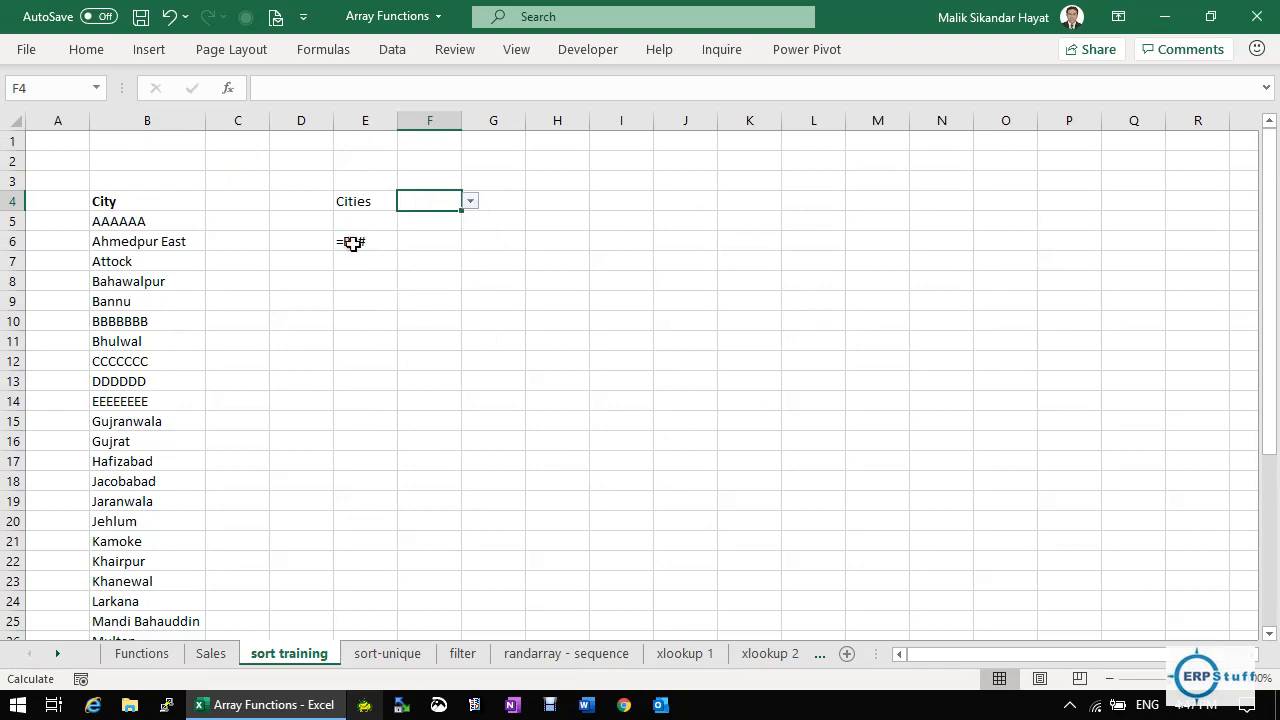
{"action": "left_click", "coordinate": [368, 241]}
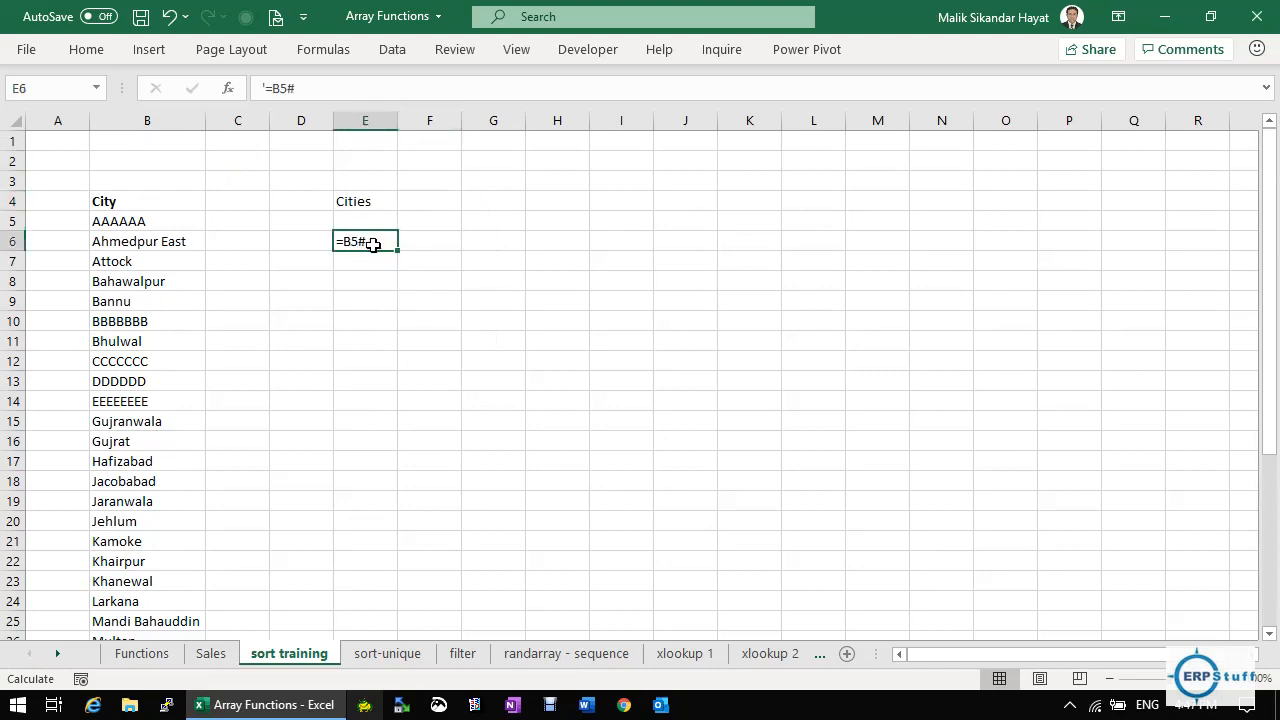
{"action": "left_click", "coordinate": [392, 49]}
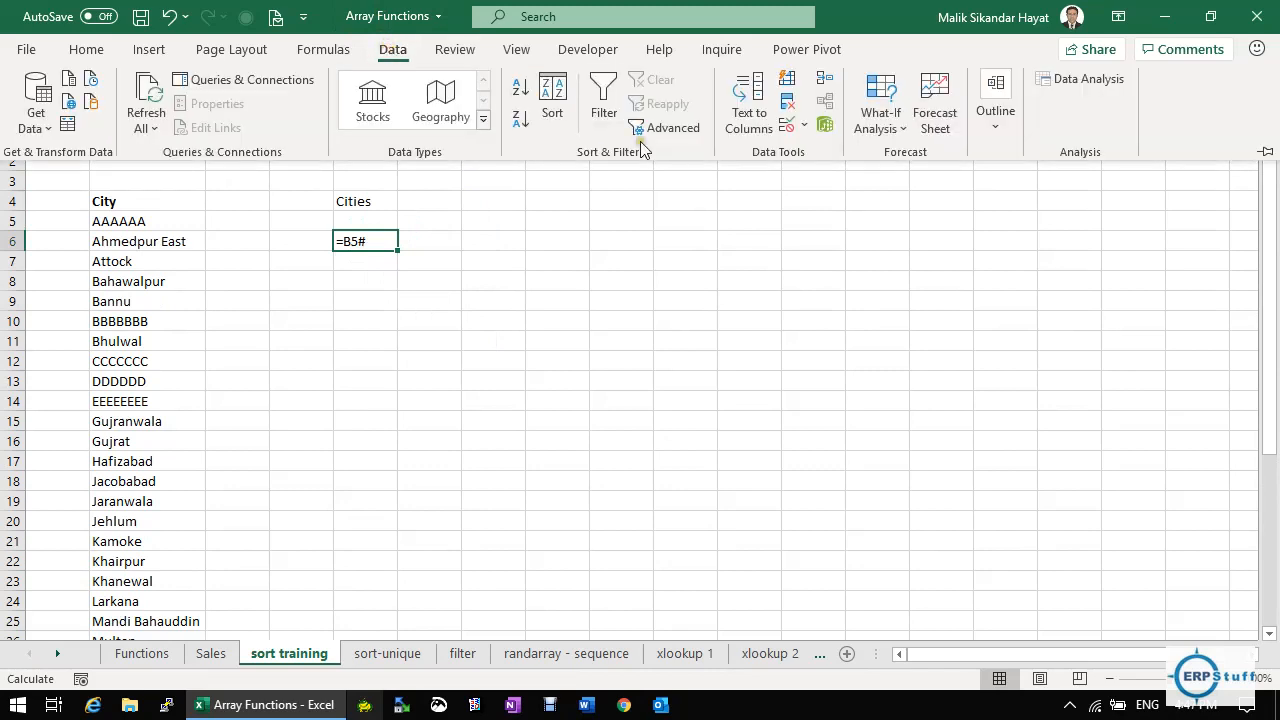
{"action": "left_click", "coordinate": [787, 126]}
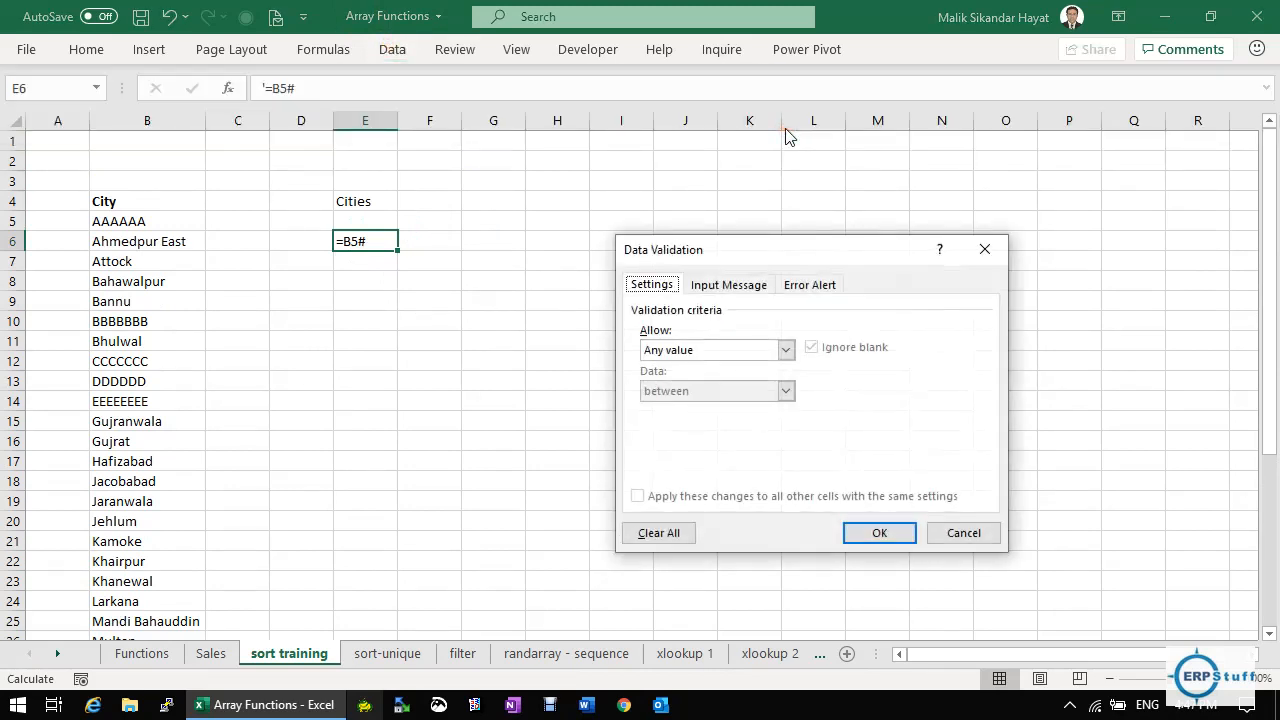
{"action": "key", "text": "Escape"}
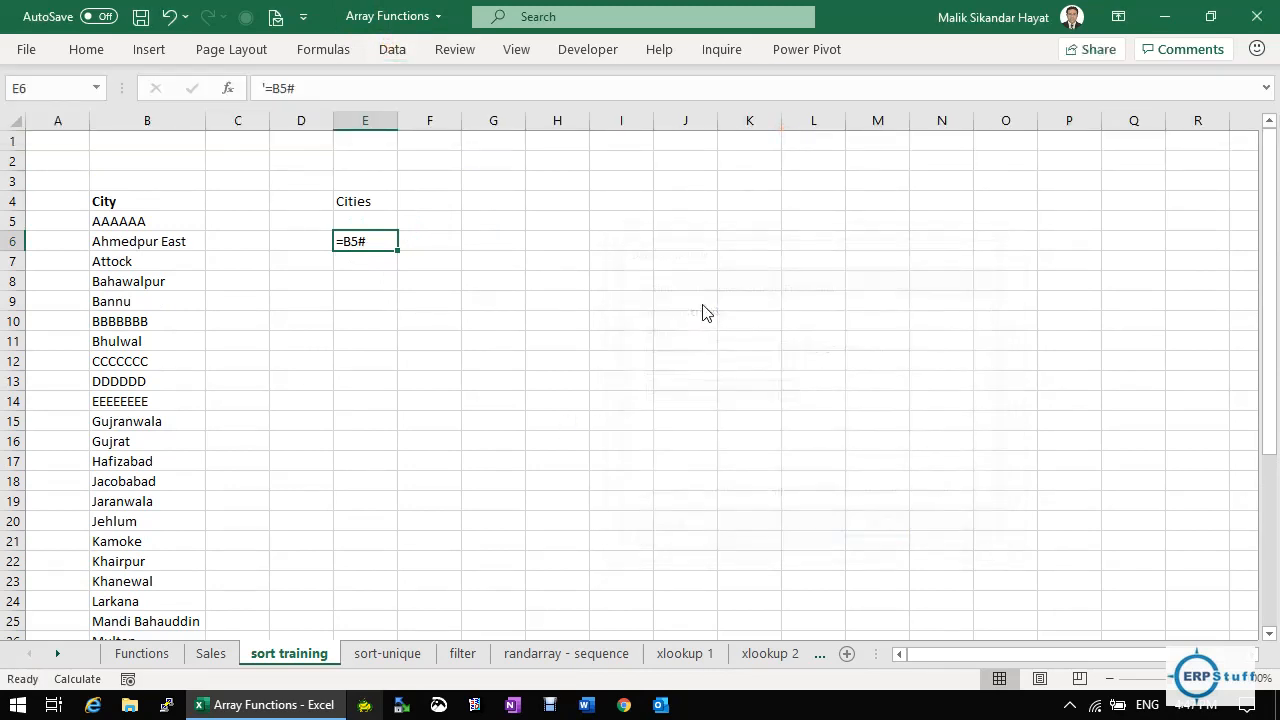
Inspect the spill reference used as the source of the list validation in cell F4.
{"action": "left_click", "coordinate": [414, 191]}
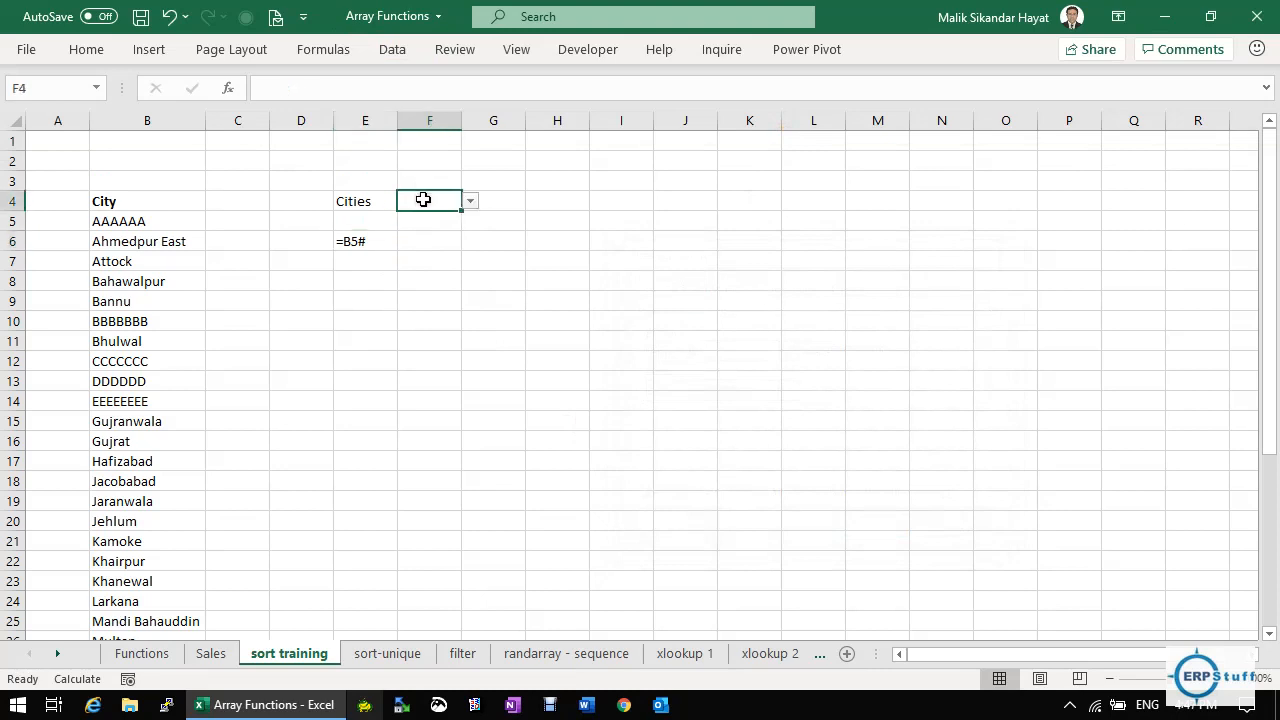
{"action": "left_click", "coordinate": [391, 51]}
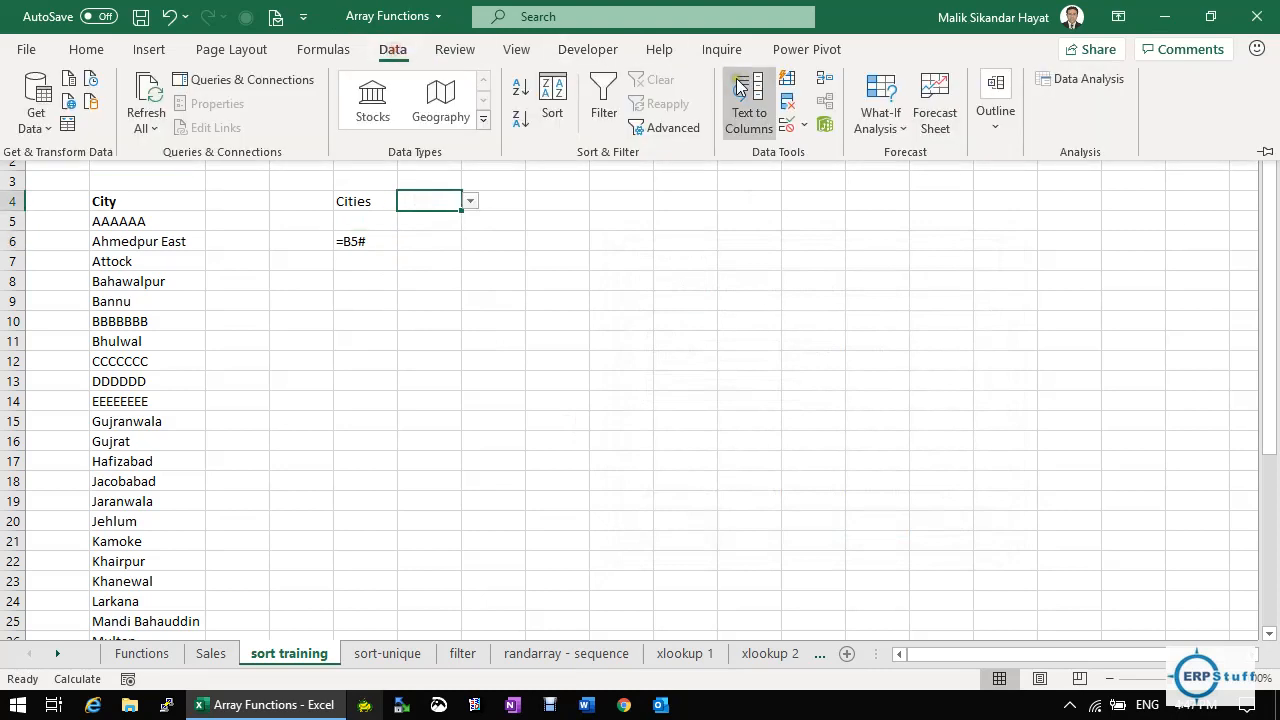
{"action": "left_click", "coordinate": [788, 124]}
{"action": "left_click", "coordinate": [687, 431]}
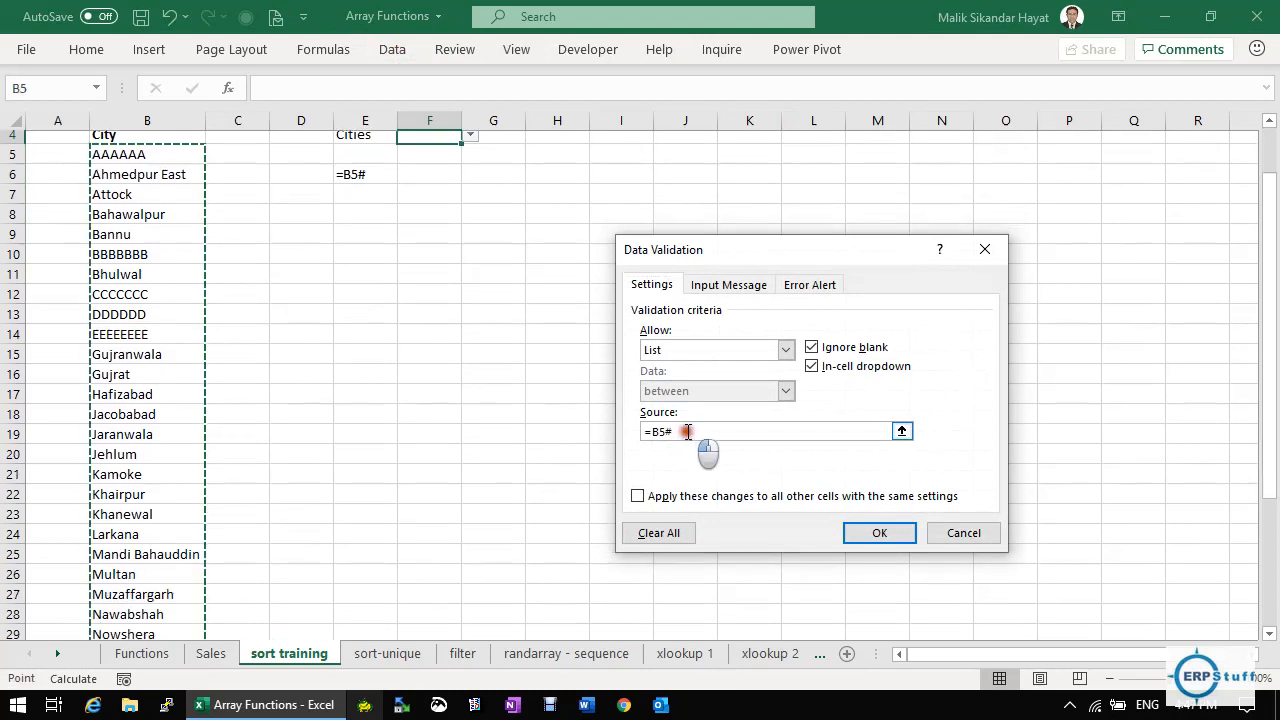
{"action": "left_click_drag", "start_coordinate": [687, 431], "coordinate": [652, 431]}
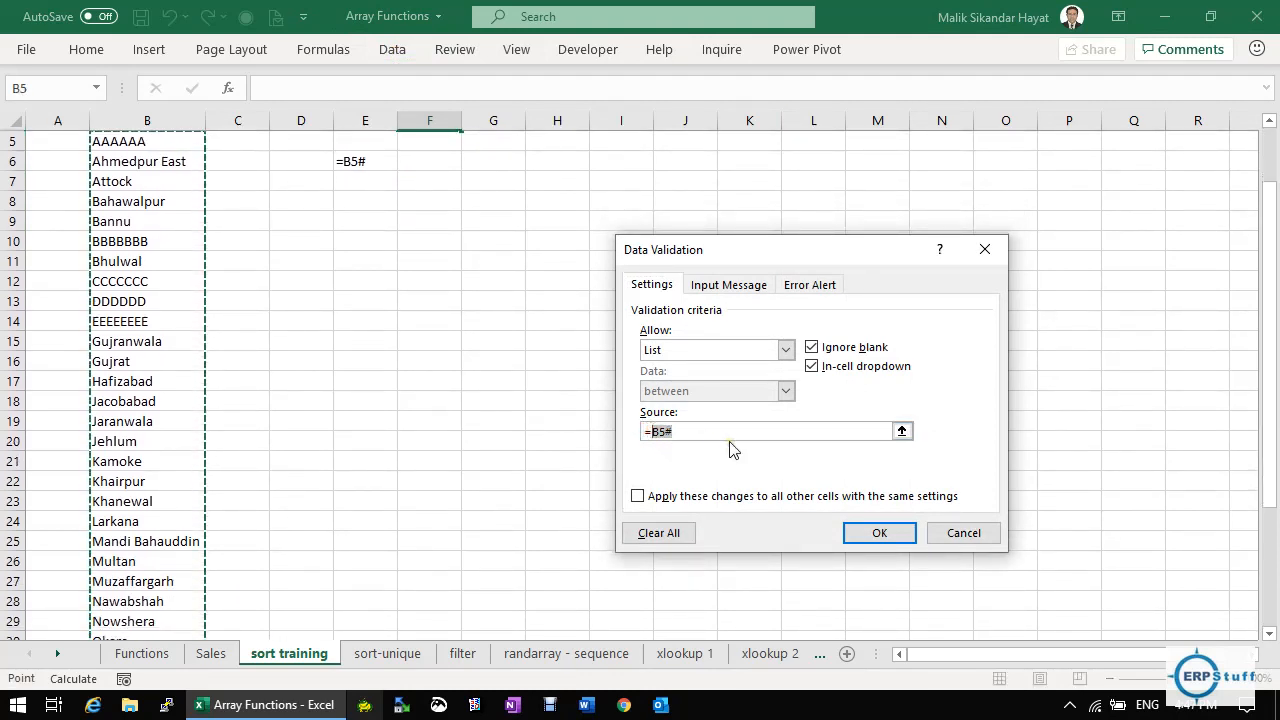
{"action": "key", "text": "Return"}
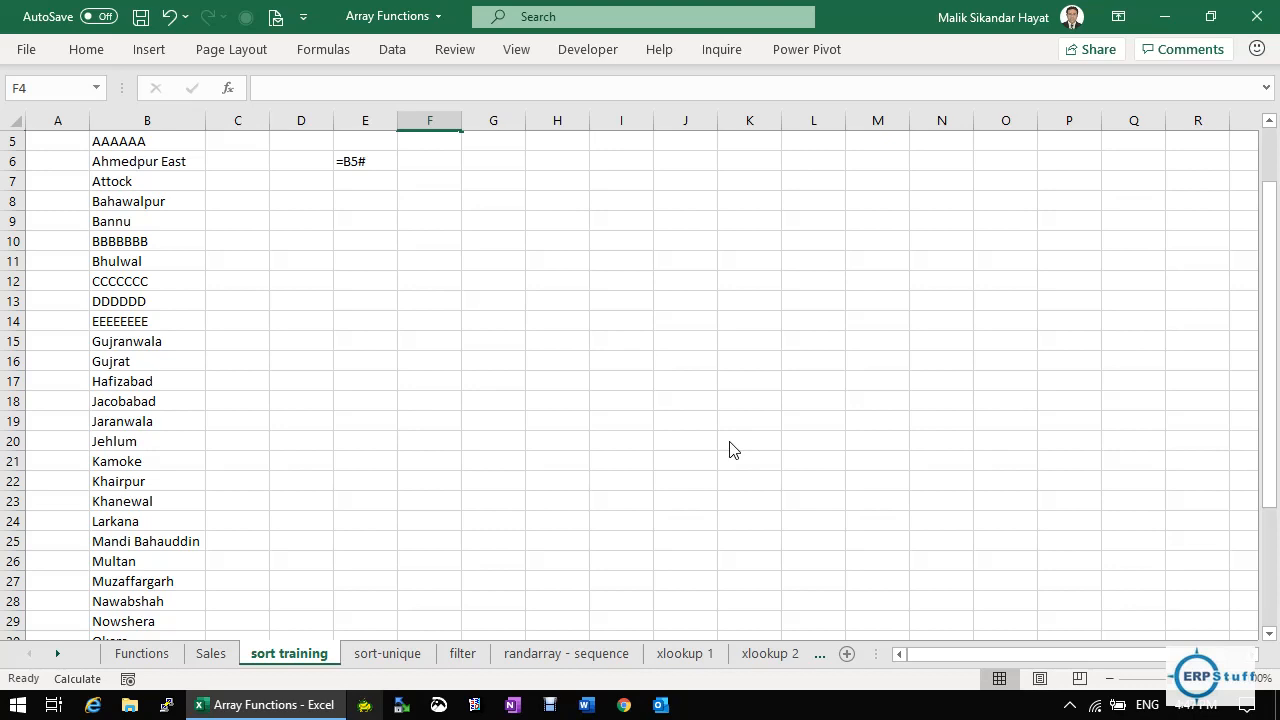
{"action": "key", "text": "Up"}
{"action": "key", "text": "Up"}
{"action": "key", "text": "Up"}
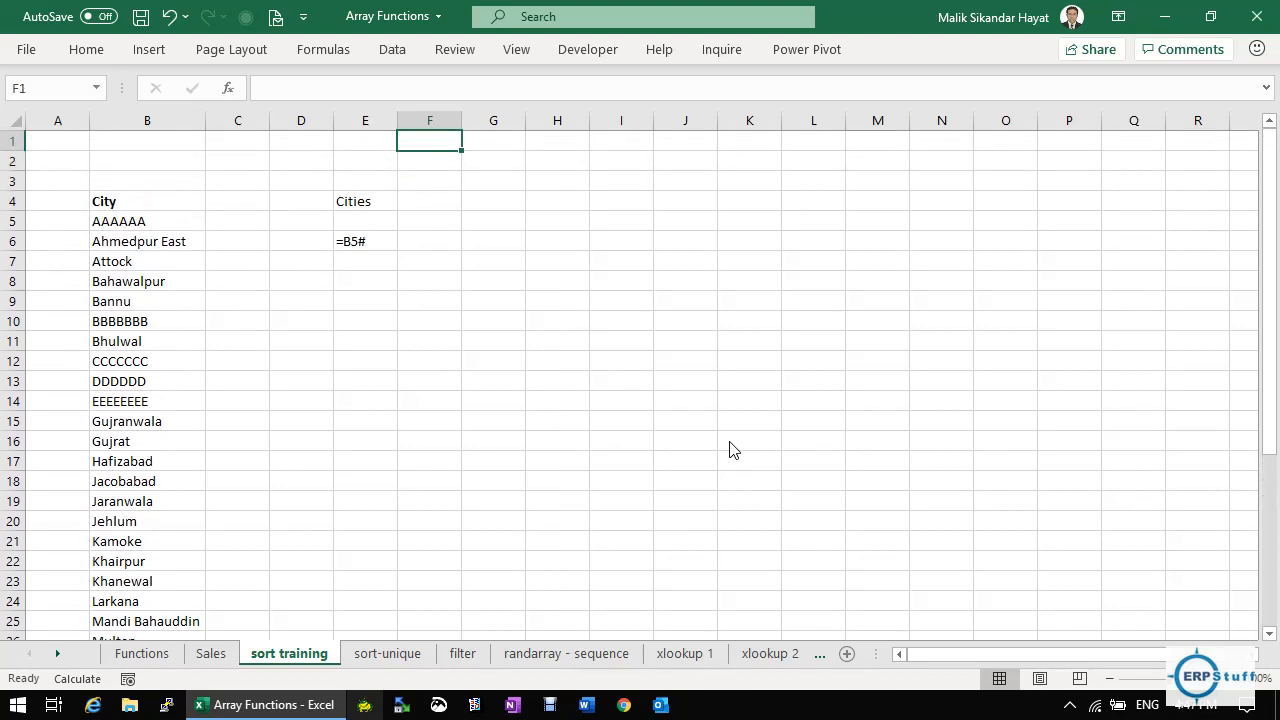
Check the Functions and Sales sheets, and enter the label "Sort By" in cell E8 of the sort training sheet.
{"action": "left_click", "coordinate": [140, 653]}
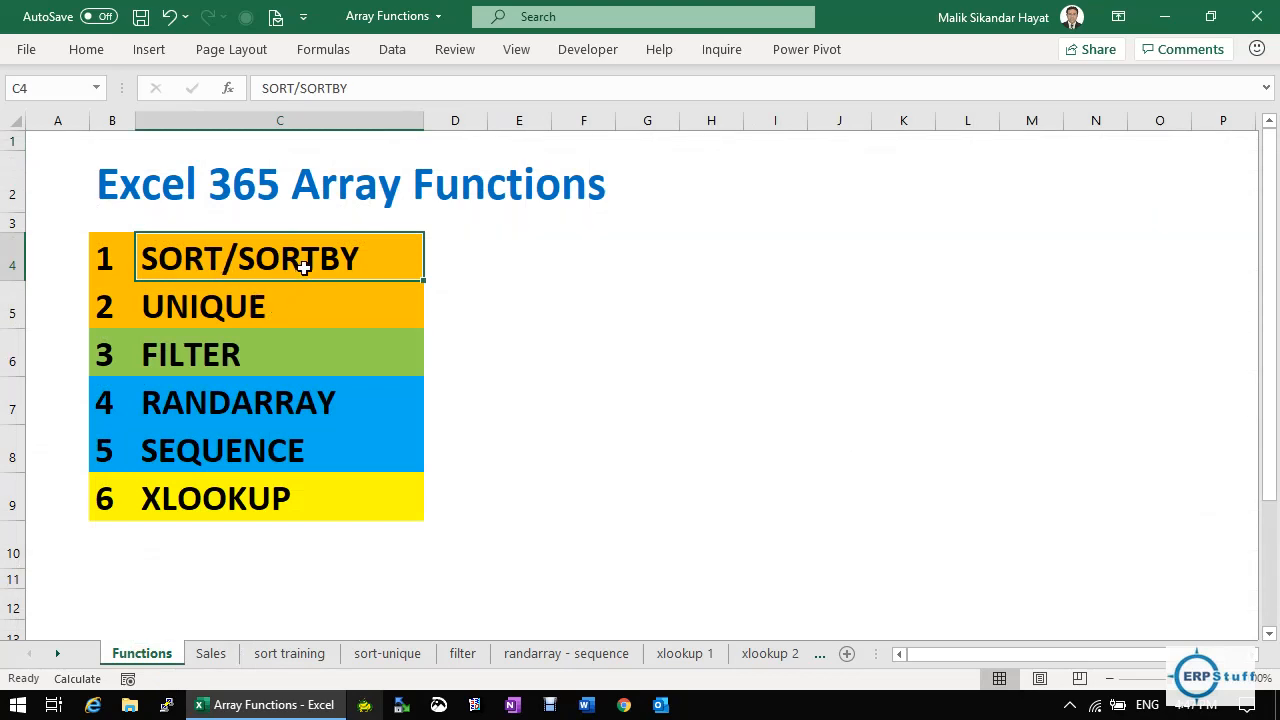
{"action": "left_click", "coordinate": [219, 660]}
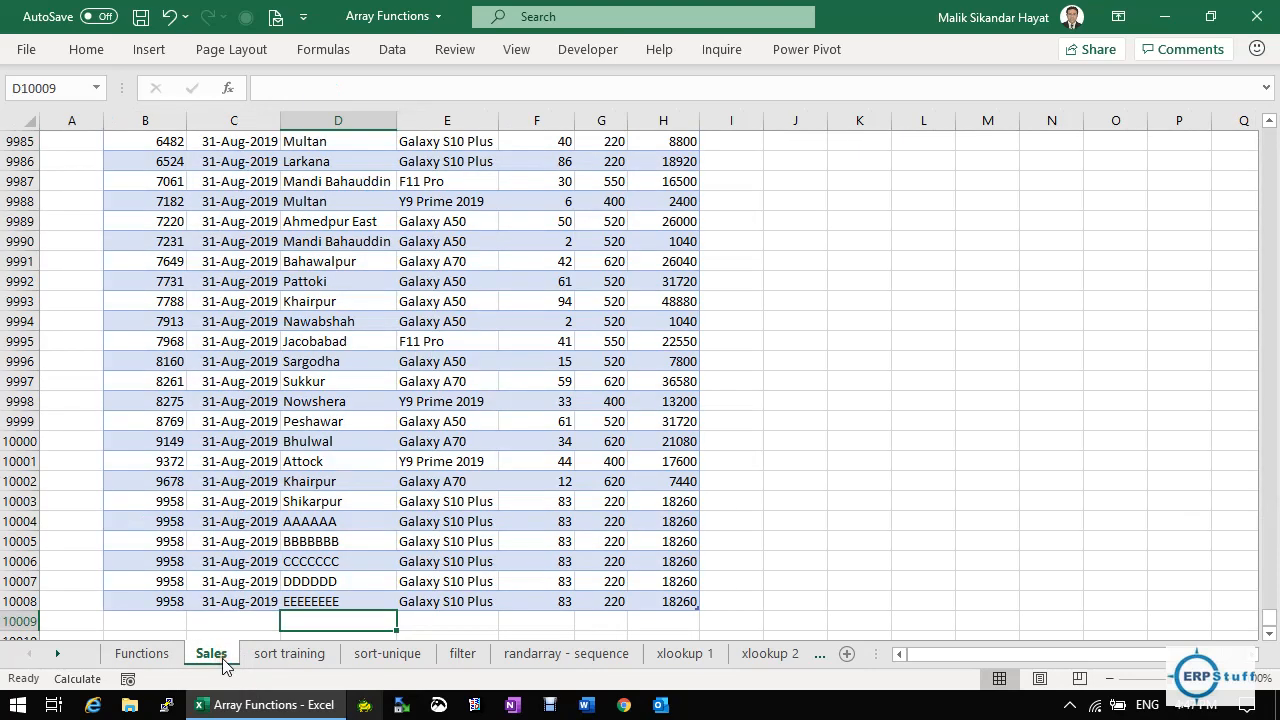
{"action": "left_click", "coordinate": [295, 655]}
{"action": "left_click", "coordinate": [380, 284]}
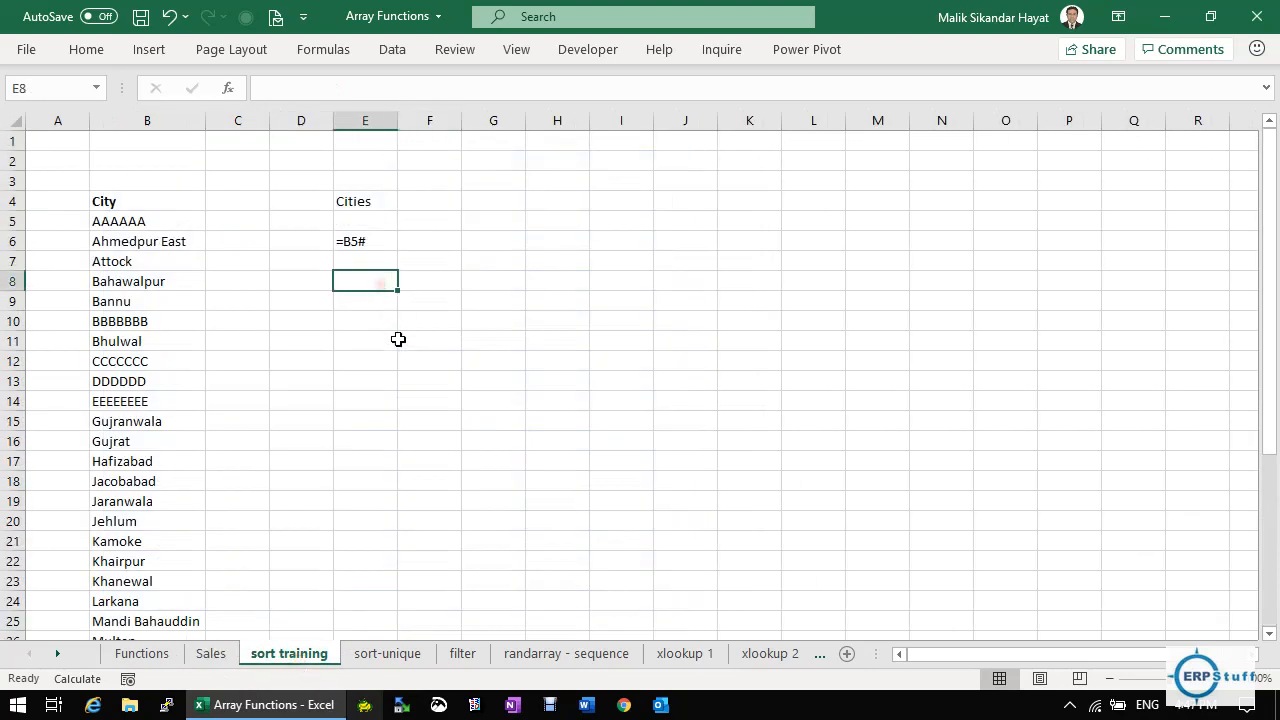
{"action": "type", "text": "Sort "}
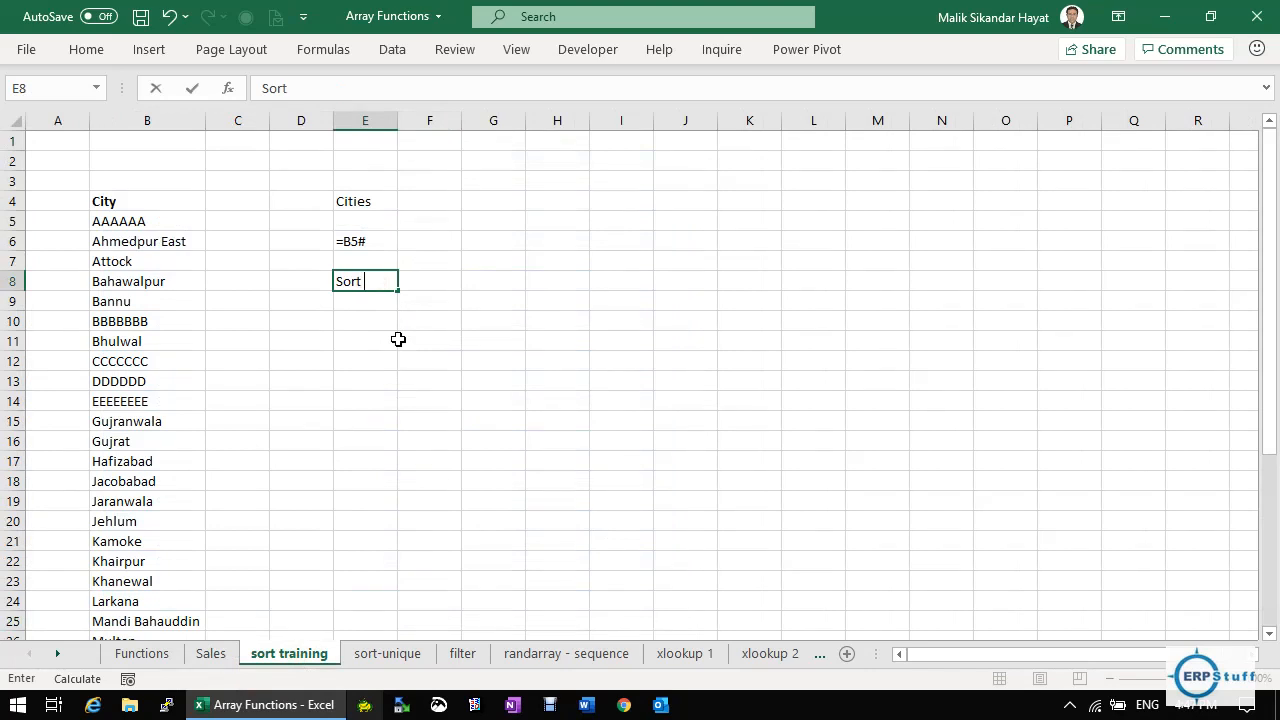
{"action": "type", "text": "By"}
{"action": "key", "text": "Return"}
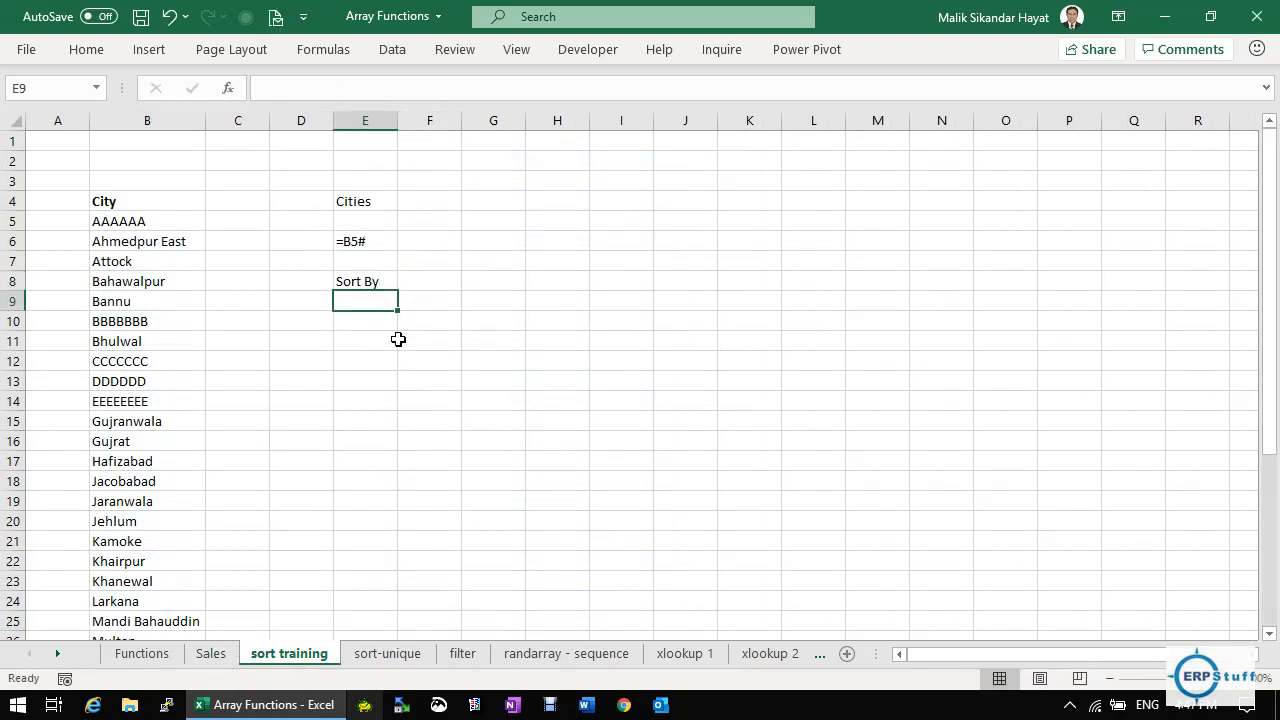
Review the arguments of the SORT function in B5, including the Sort_order description, without changing the formula.
{"action": "key", "text": "Up"}
{"action": "key", "text": "Up"}
{"action": "key", "text": "Left"}
{"action": "key", "text": "Left"}
{"action": "key", "text": "Left"}
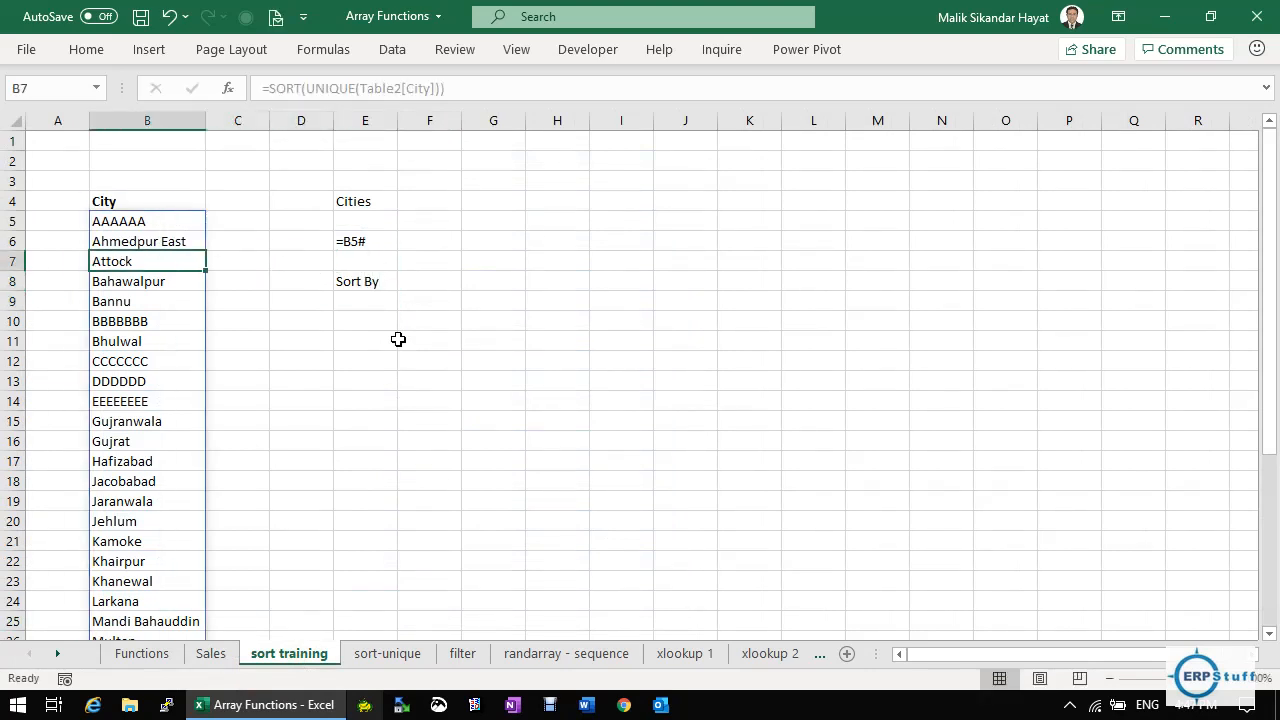
{"action": "key", "text": "Up"}
{"action": "key", "text": "Up"}
{"action": "key", "text": "Down"}
{"action": "key", "text": "Down"}
{"action": "key", "text": "Down"}
{"action": "key", "text": "Up"}
{"action": "key", "text": "Up"}
{"action": "key", "text": "Up"}
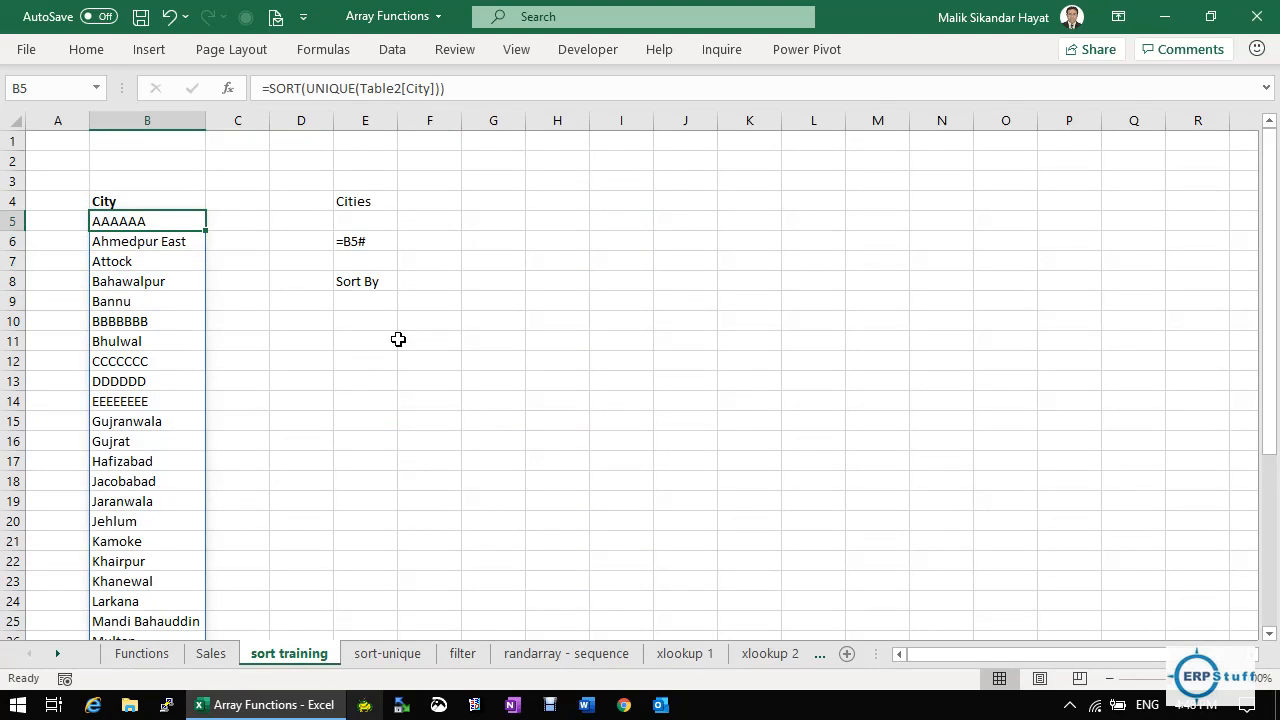
{"action": "left_click", "coordinate": [229, 90]}
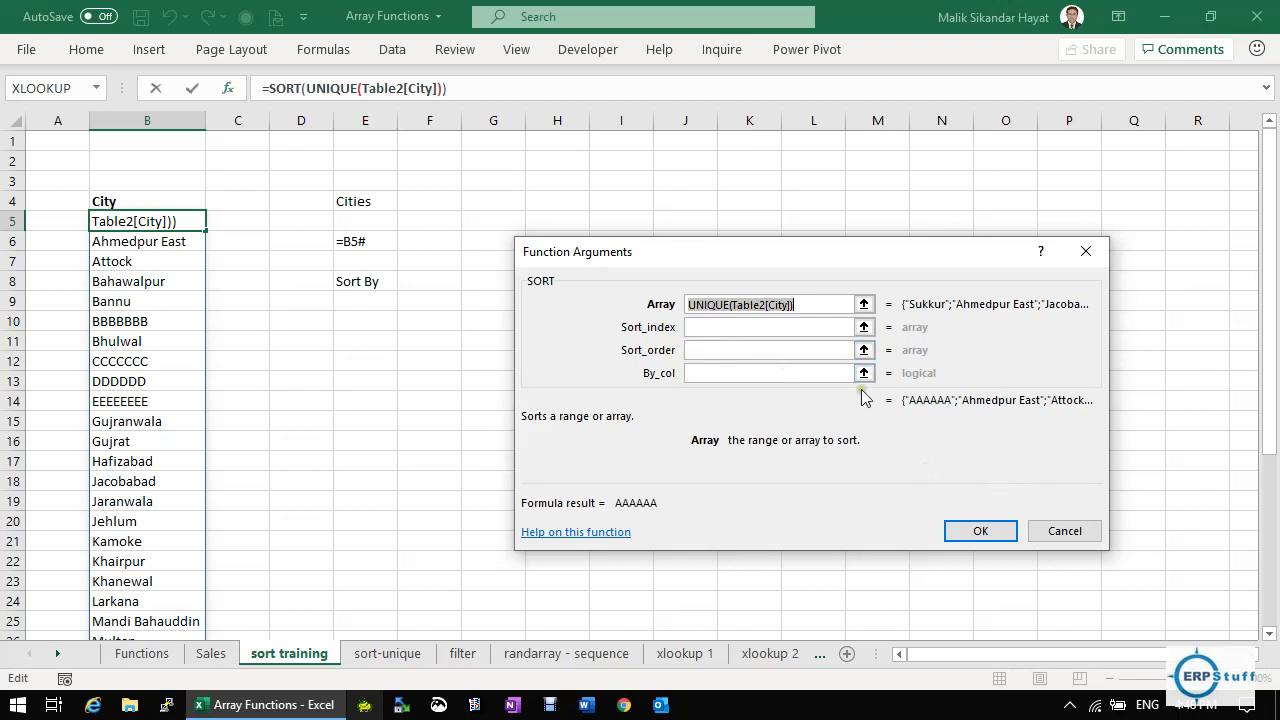
{"action": "left_click", "coordinate": [830, 355]}
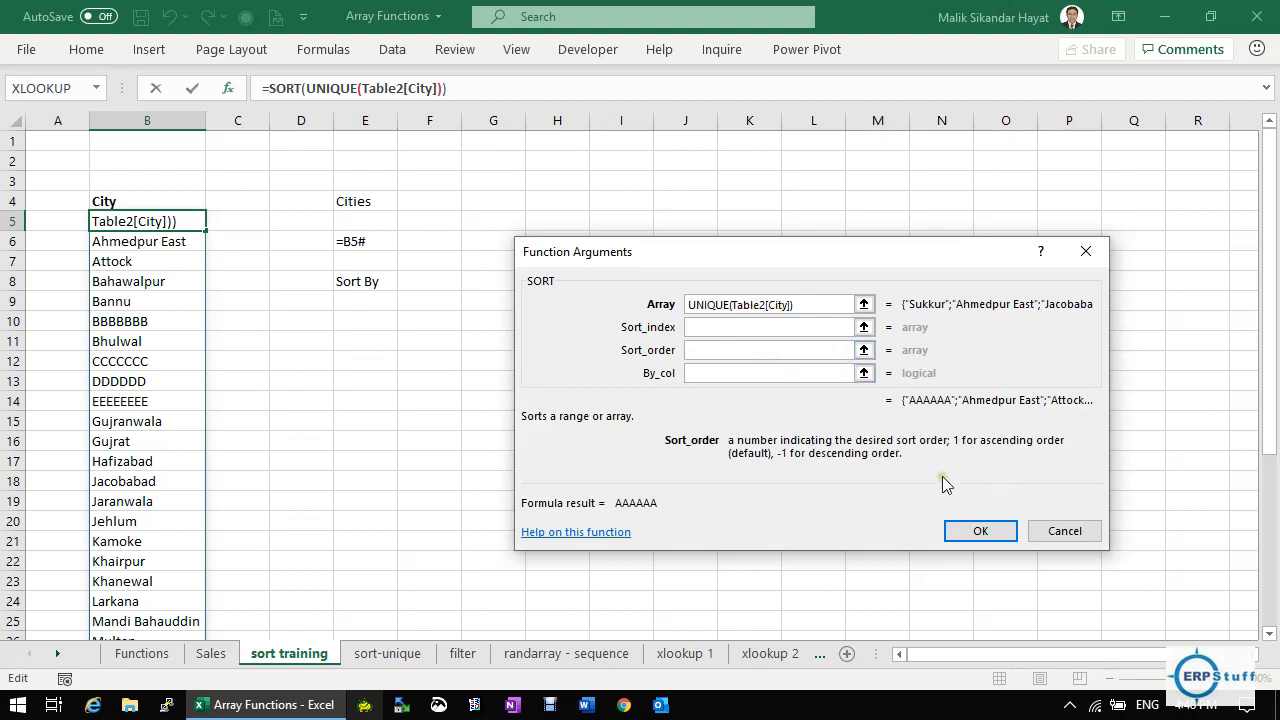
{"action": "left_click", "coordinate": [1060, 533]}
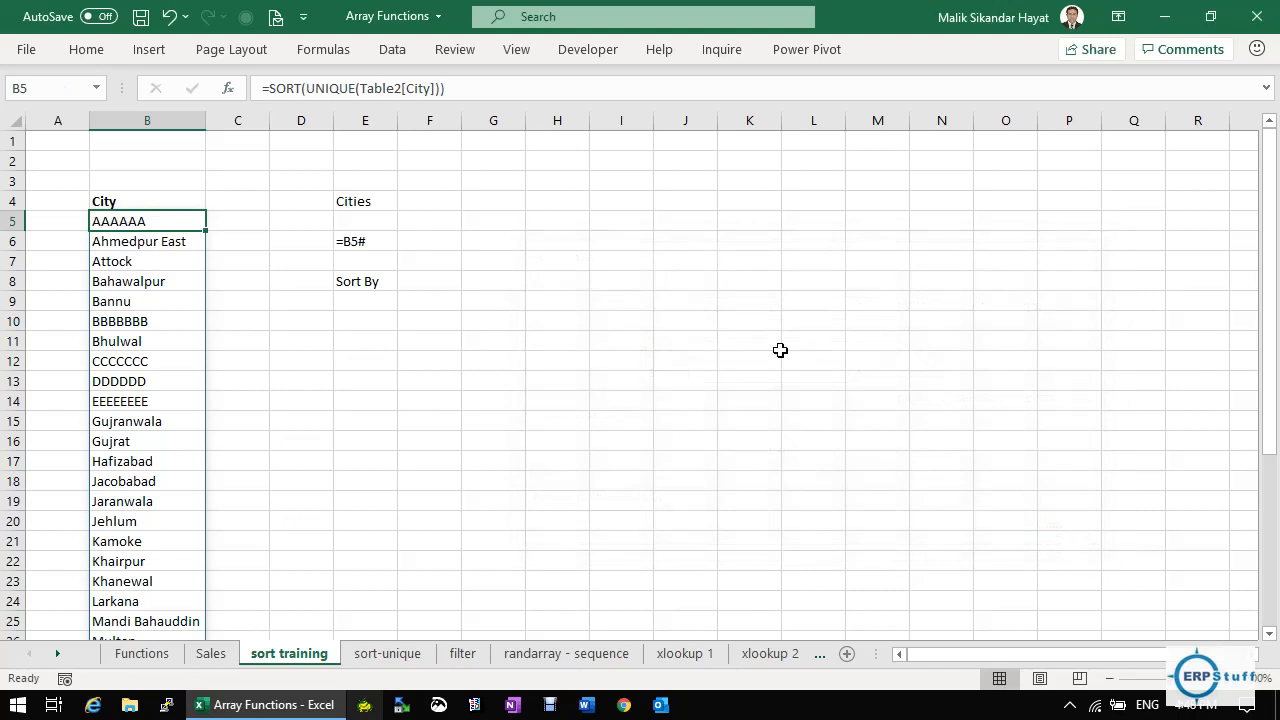
Begin a SORTBY formula in cell E9 of the sort training sheet.
{"action": "left_click", "coordinate": [373, 301]}
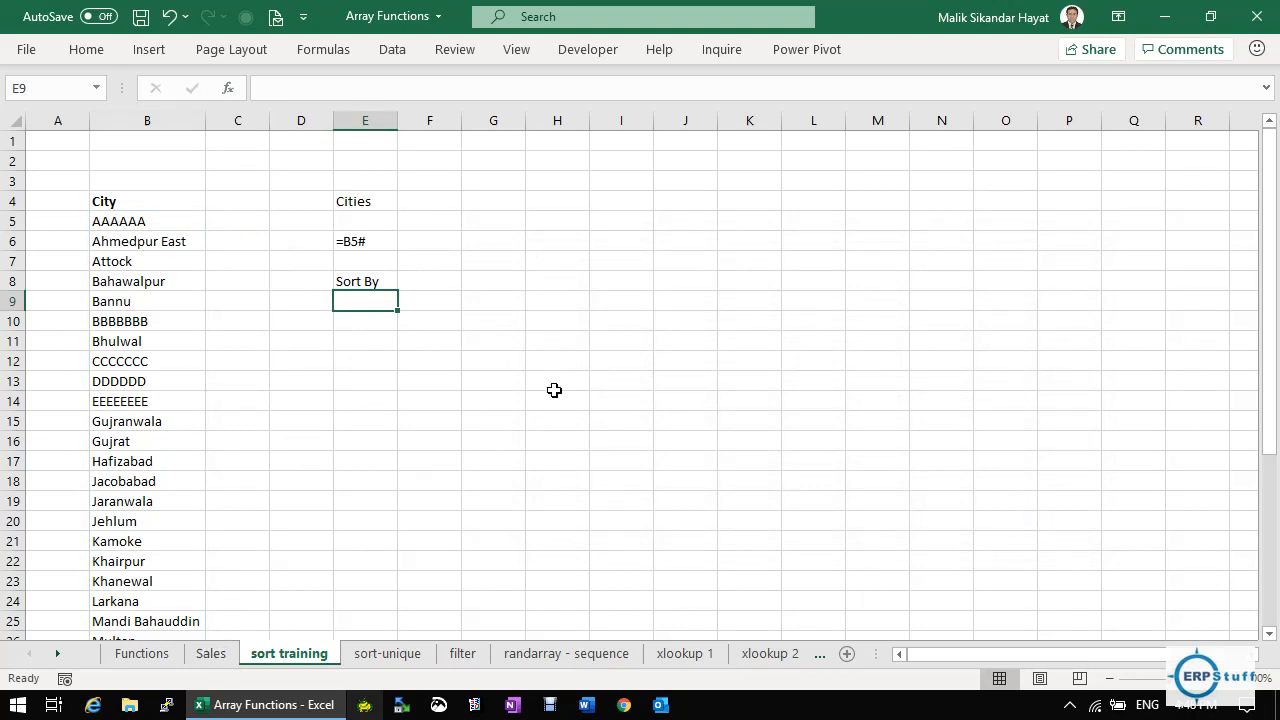
{"action": "type", "text": "="}
{"action": "type", "text": "soft"}
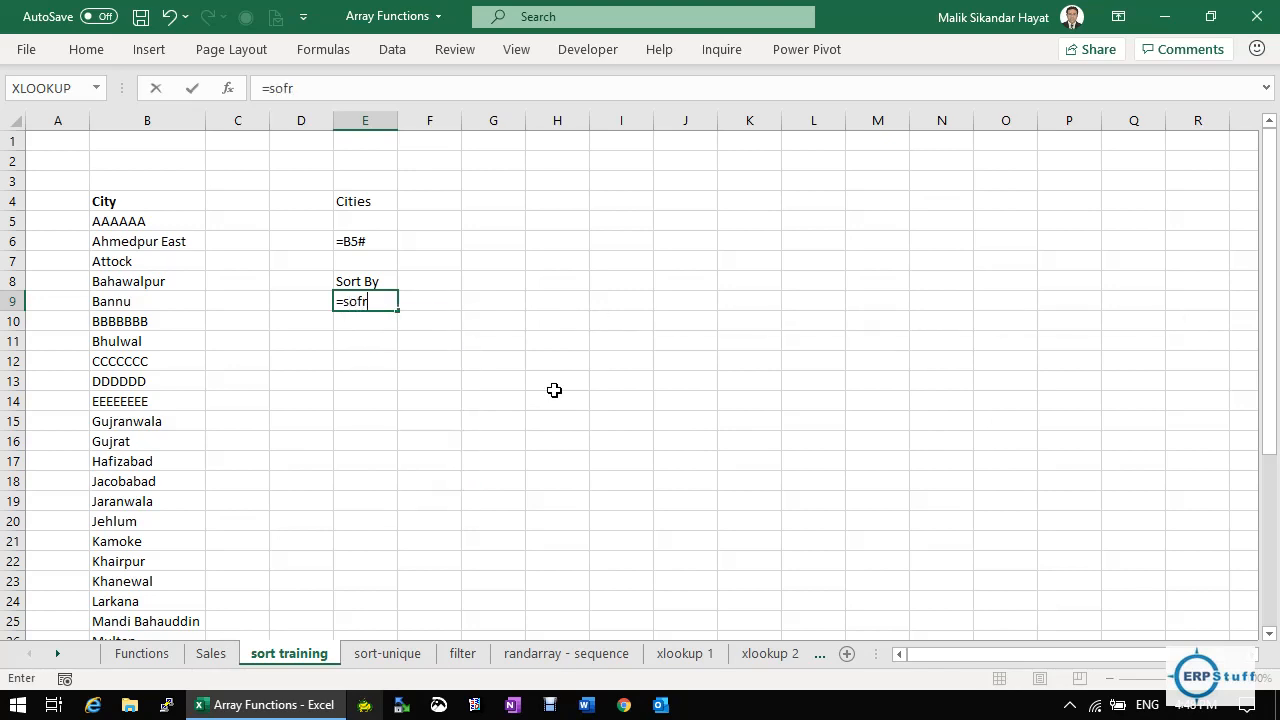
{"action": "key", "text": "BackSpace"}
{"action": "key", "text": "BackSpace"}
{"action": "type", "text": "rt"}
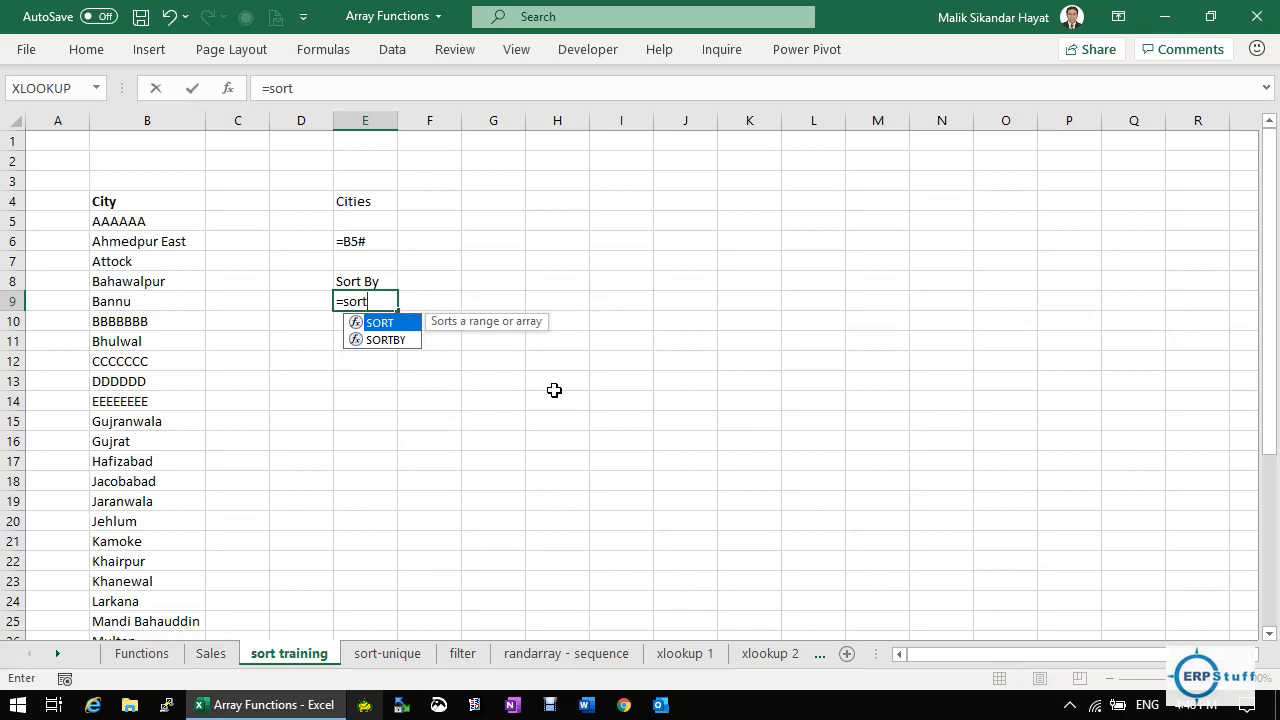
{"action": "key", "text": "Down"}
{"action": "key", "text": "Tab"}
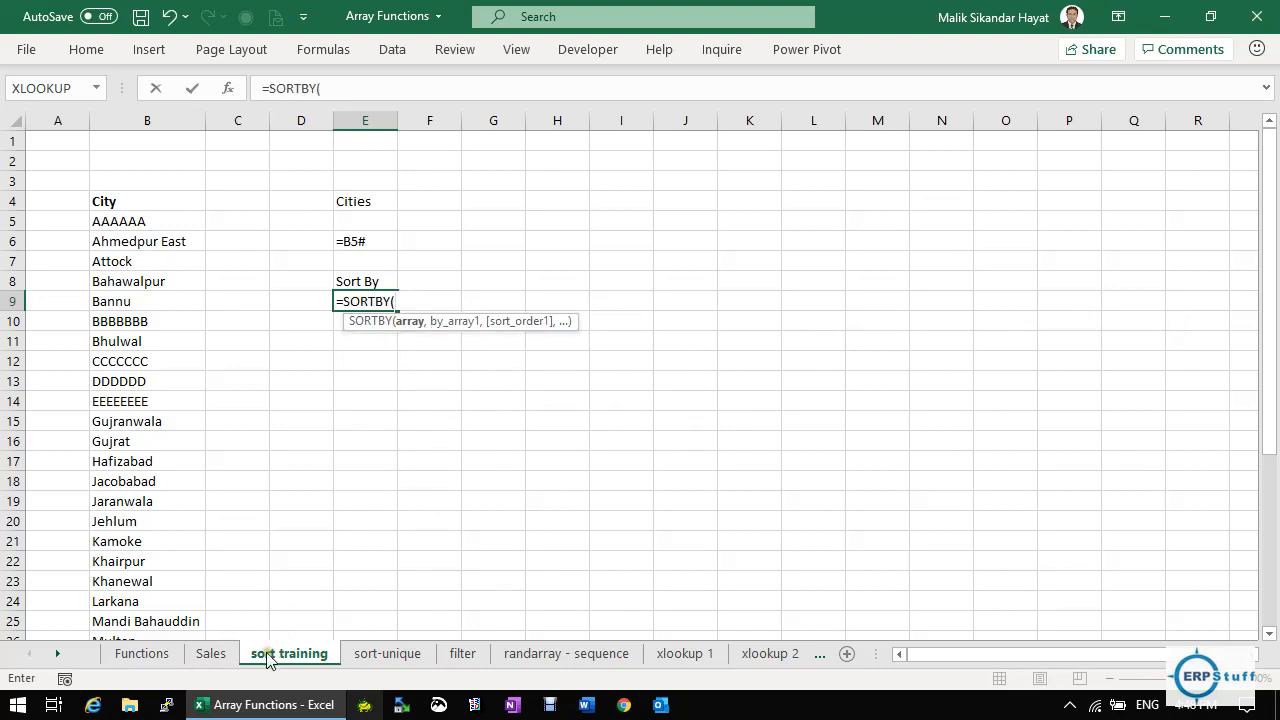
Supply all data rows of the Sales sheet's table (Table2) as the array argument of the SORTBY formula.
{"action": "left_click", "coordinate": [213, 653]}
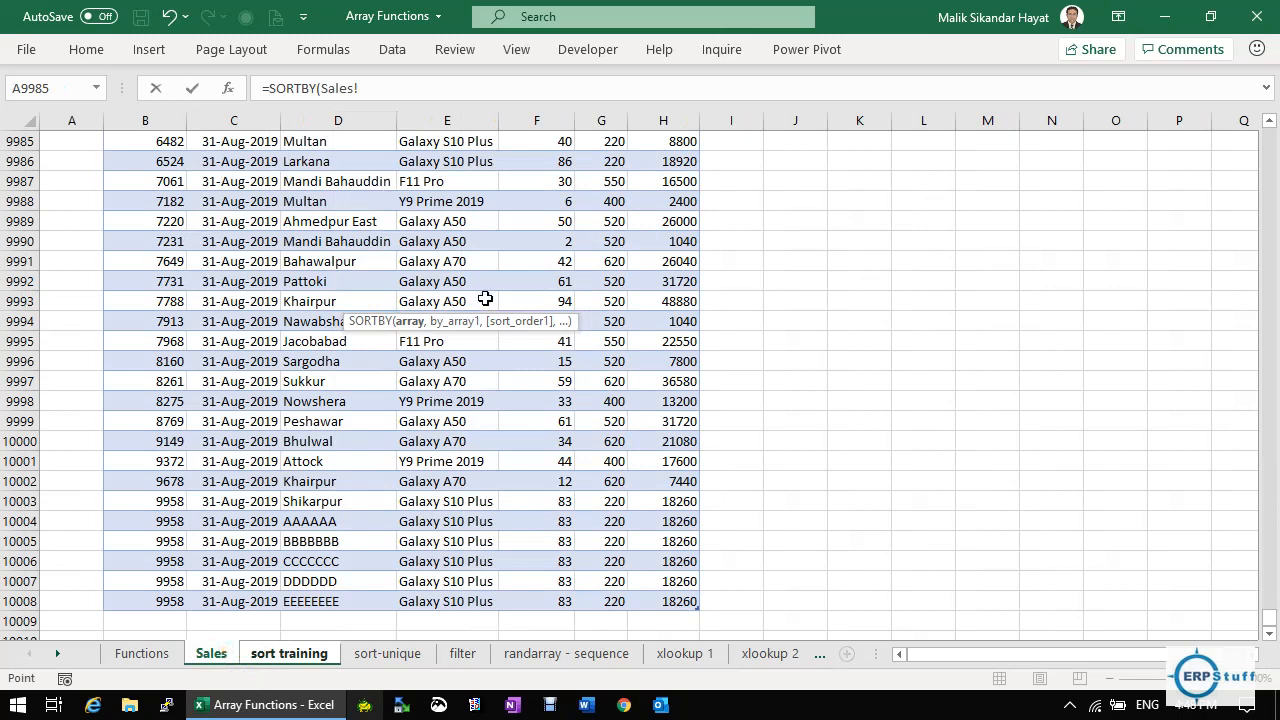
{"action": "key", "text": "ctrl+Home"}
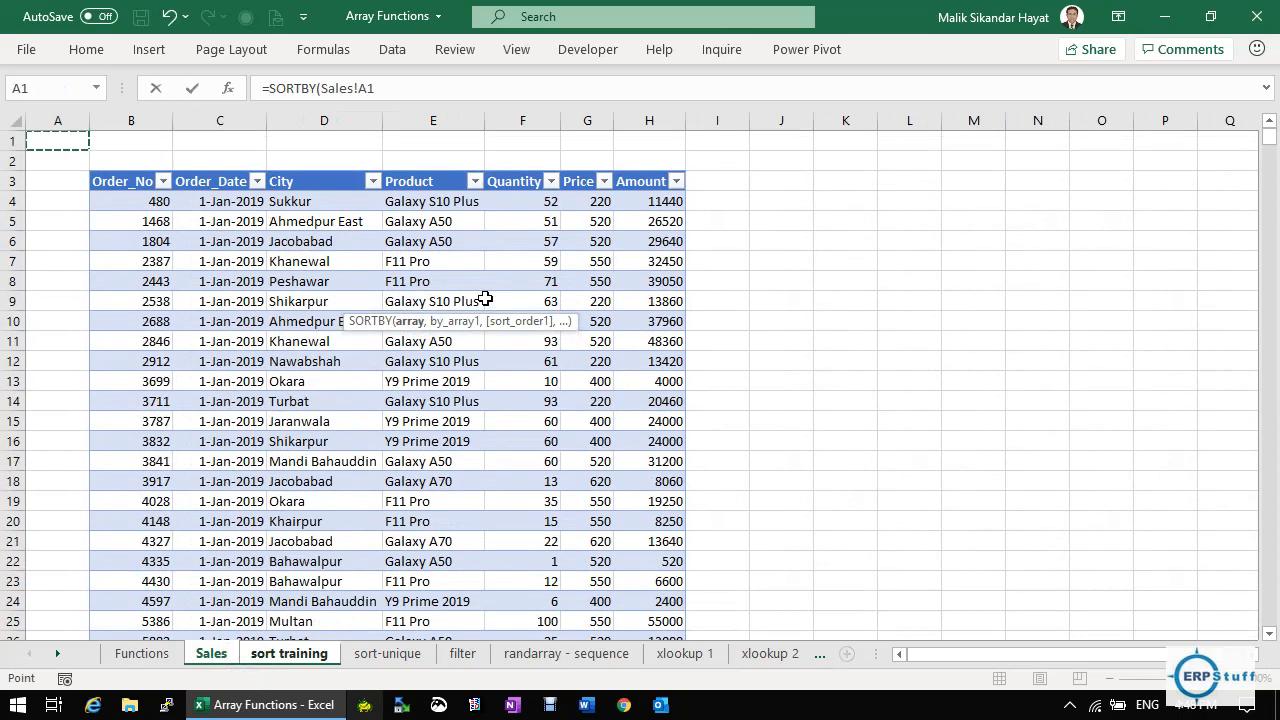
{"action": "key", "text": "Down"}
{"action": "key", "text": "Down"}
{"action": "key", "text": "Down"}
{"action": "key", "text": "Right"}
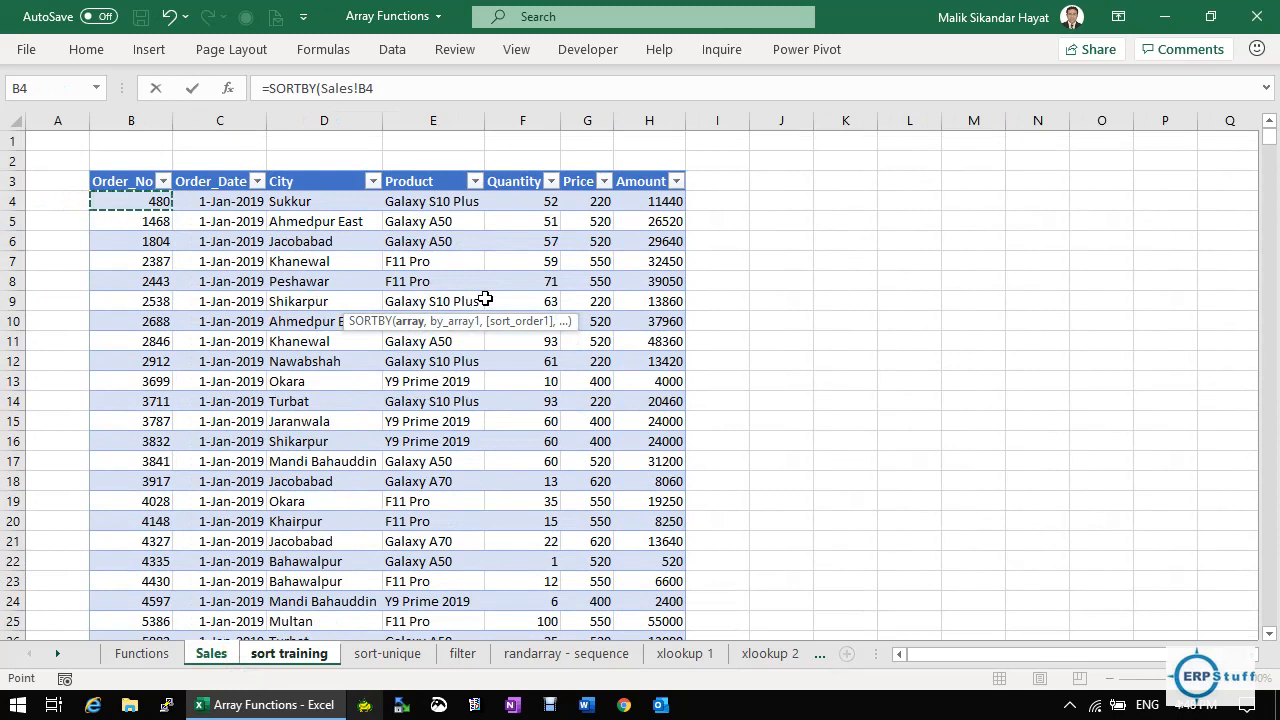
{"action": "key", "text": "ctrl+shift+Right"}
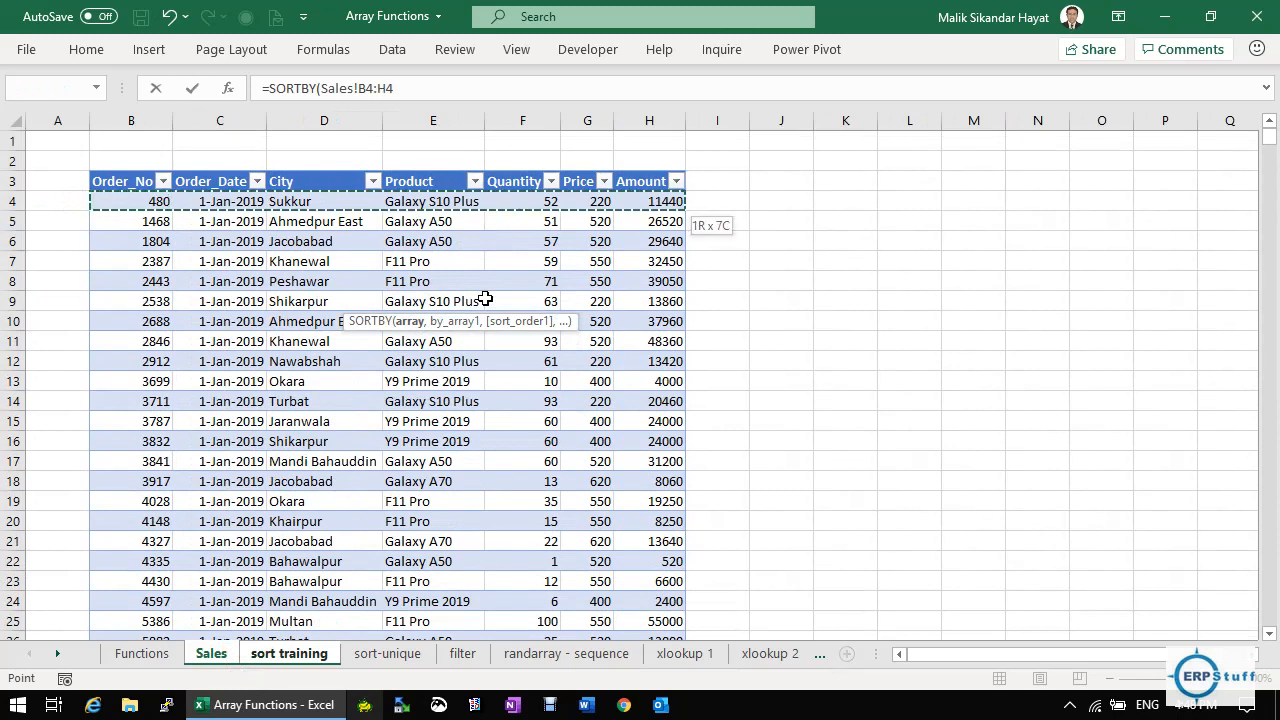
{"action": "key", "text": "ctrl+shift+Down"}
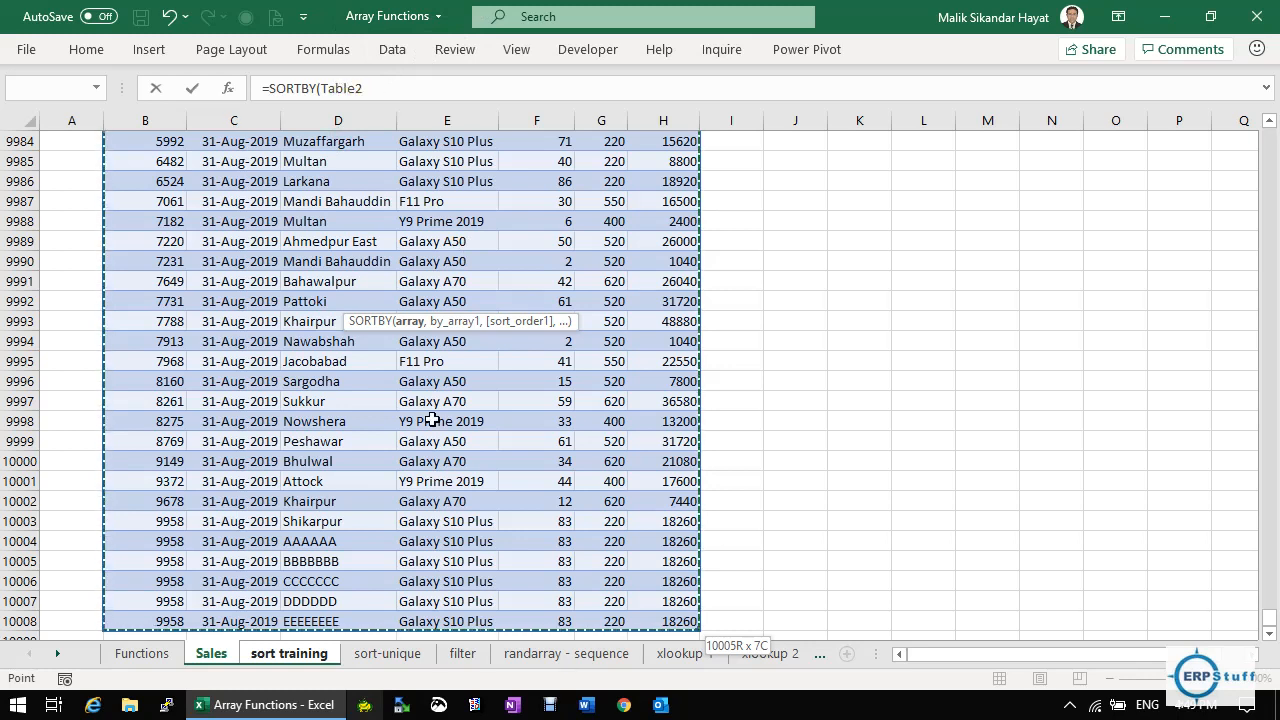
{"action": "left_click", "coordinate": [369, 96]}
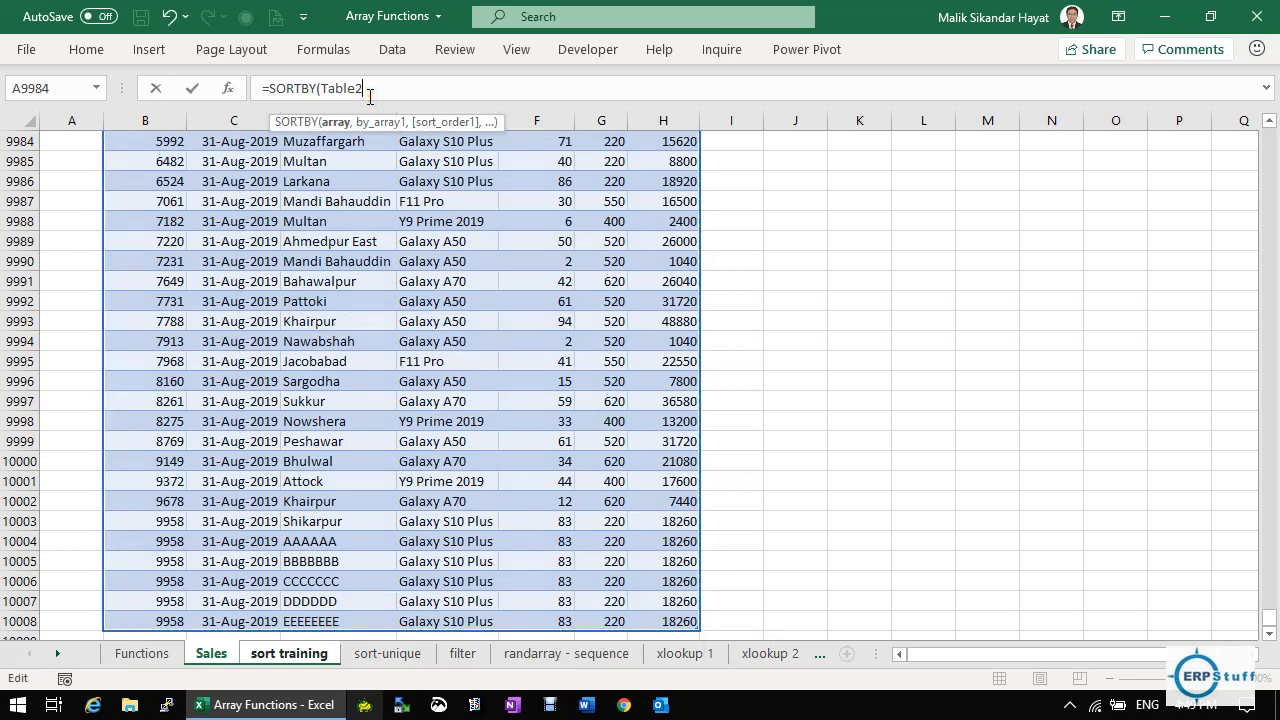
{"action": "type", "text": ","}
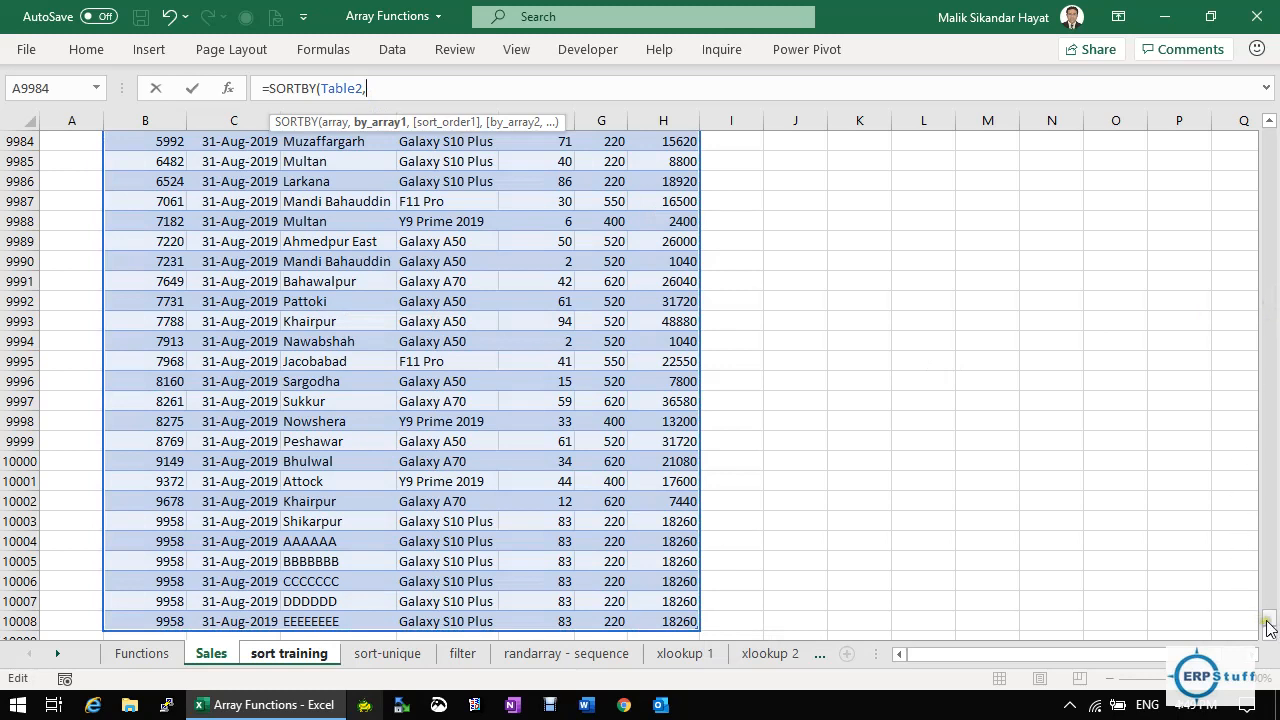
Set the table's City column as the sort key and complete the formula as =SORTBY(Table2,Table2[City]).
{"action": "left_click_drag", "start_coordinate": [1268, 622], "coordinate": [1270, 132]}
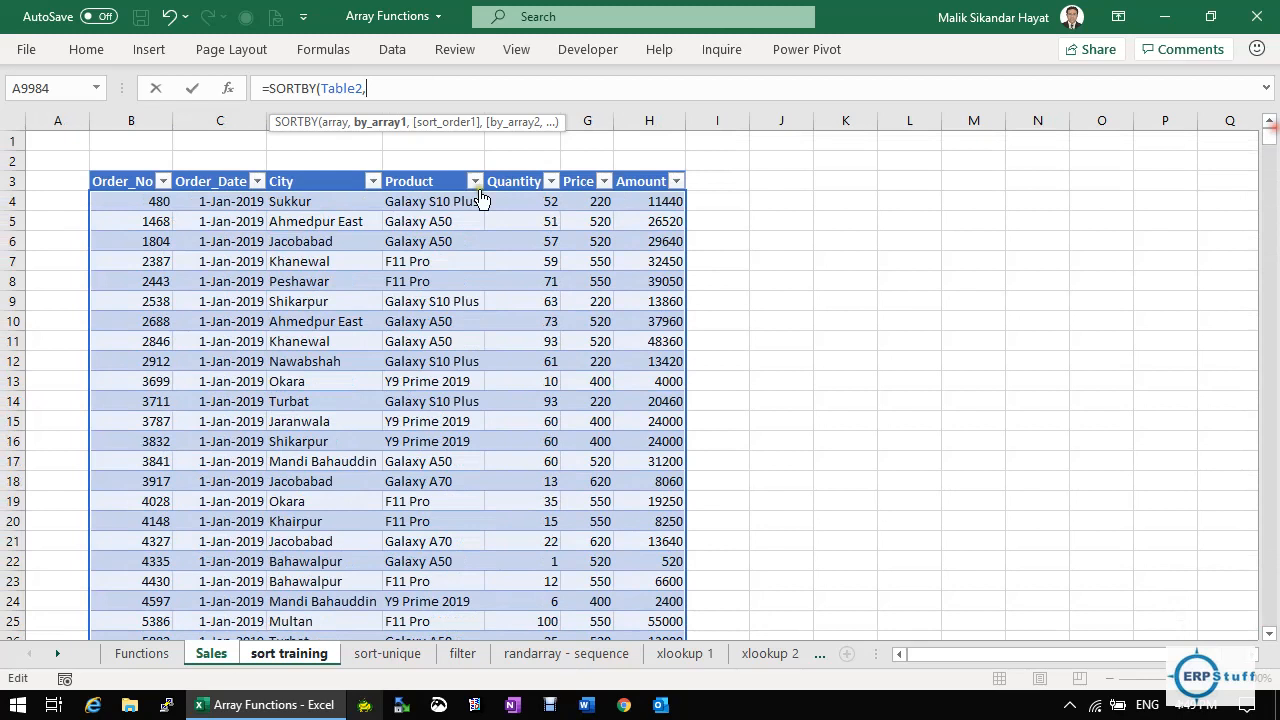
{"action": "left_click", "coordinate": [290, 201]}
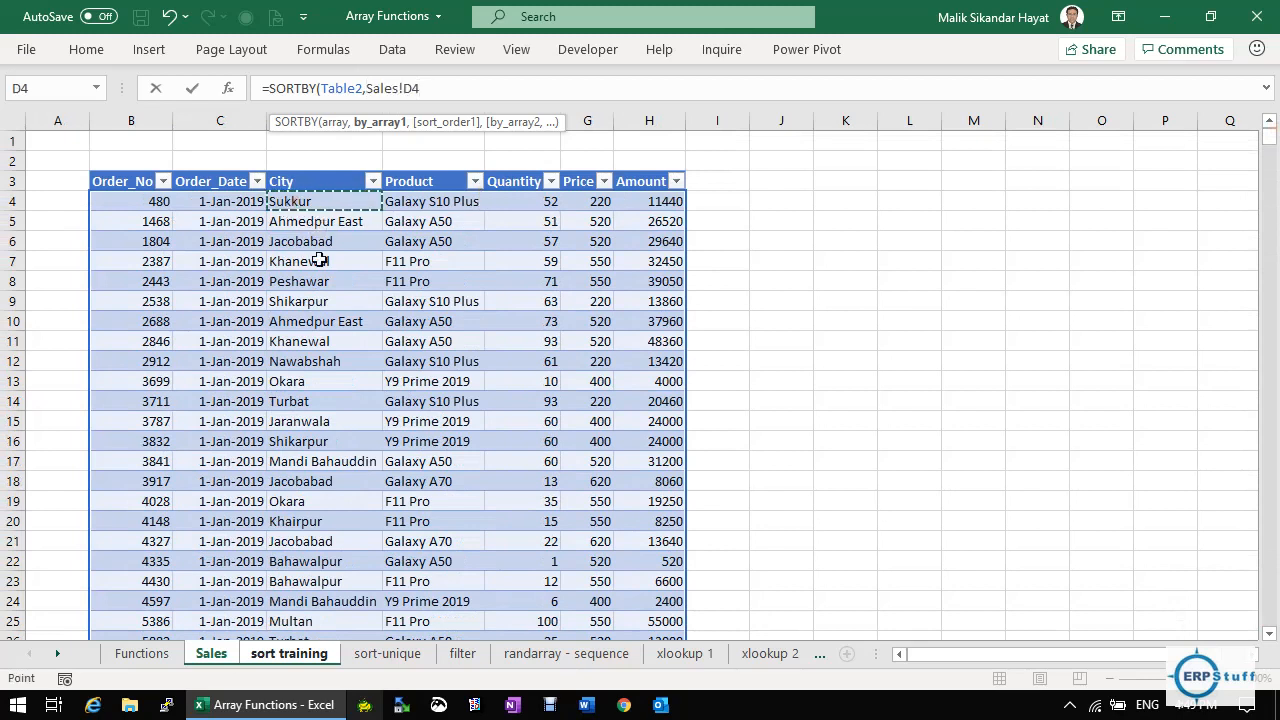
{"action": "key", "text": "ctrl+shift+Down"}
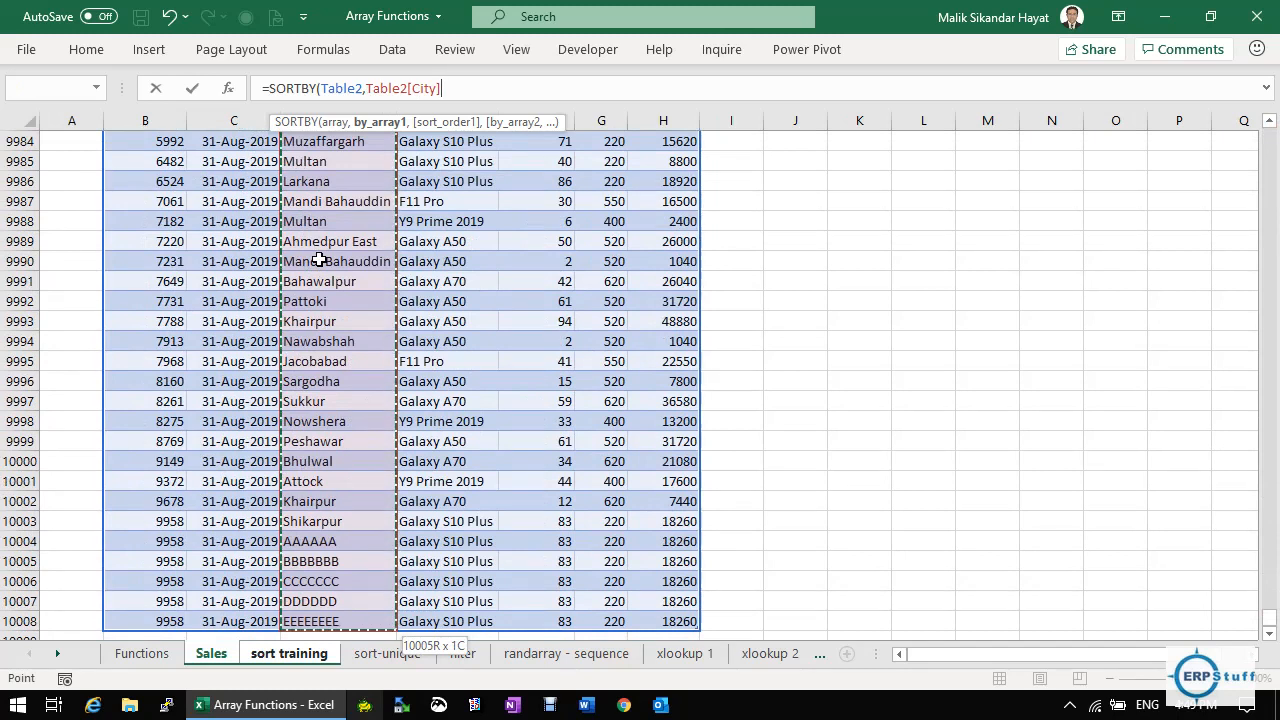
{"action": "type", "text": ")"}
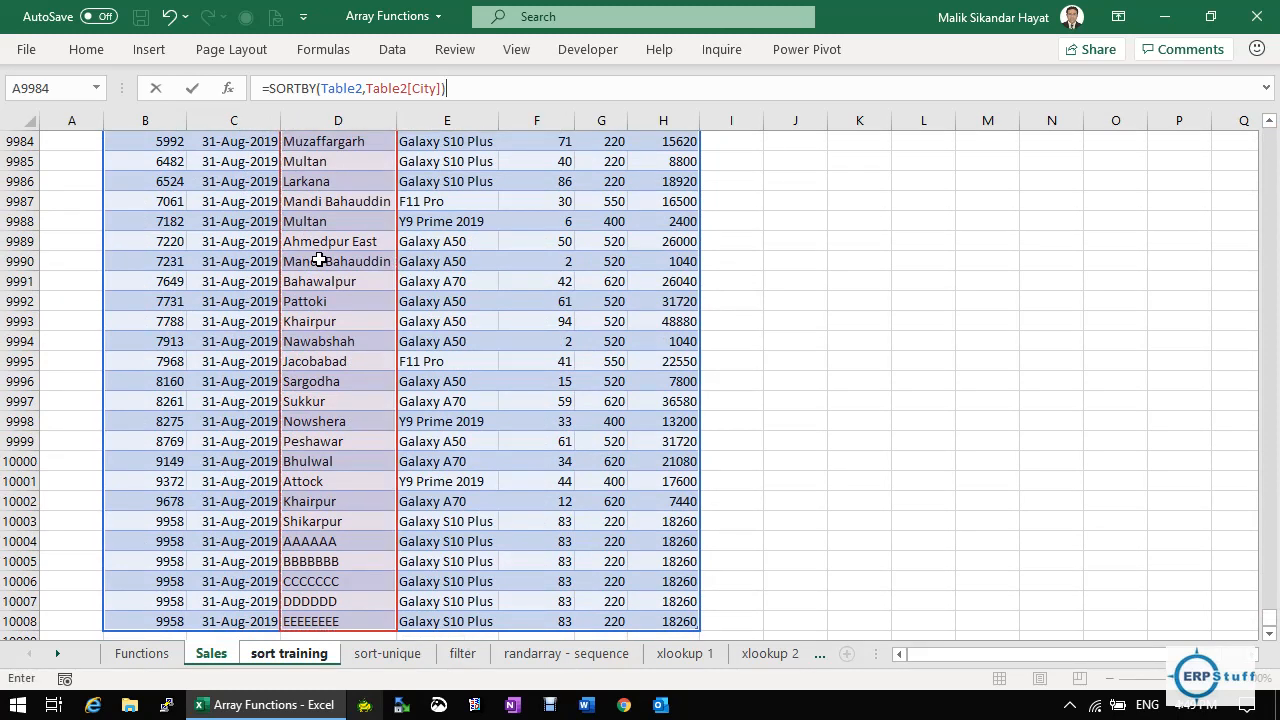
{"action": "key", "text": "Return"}
{"action": "key", "text": "Up"}
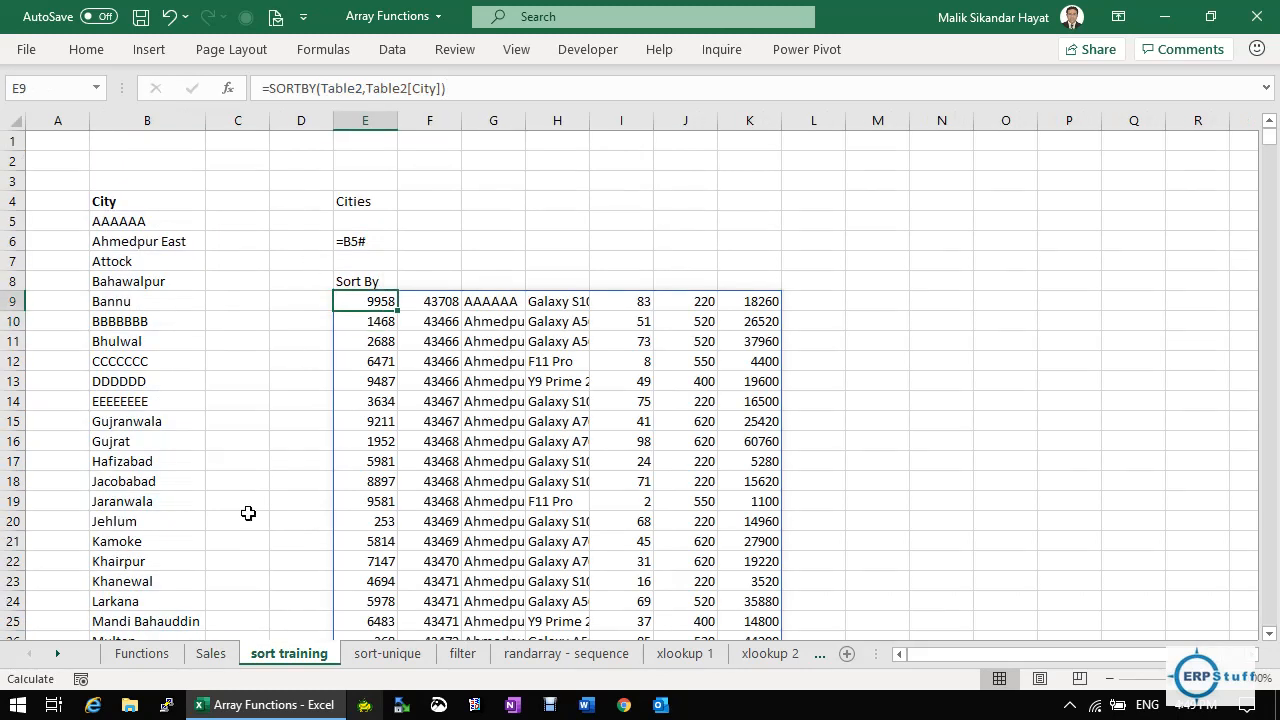
Move the "Sort By" label from cell E8 up to cell E7.
{"action": "left_click", "coordinate": [385, 282]}
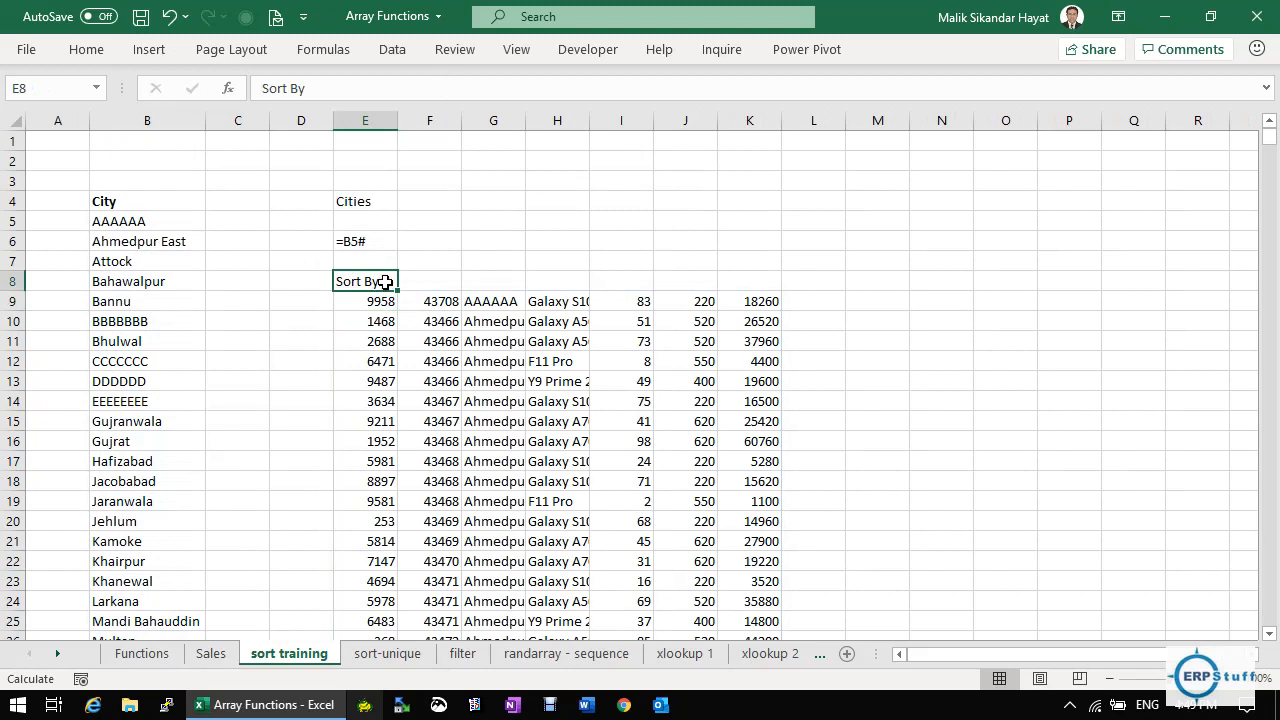
{"action": "key", "text": "ctrl+x"}
{"action": "key", "text": "Up"}
{"action": "key", "text": "Return"}
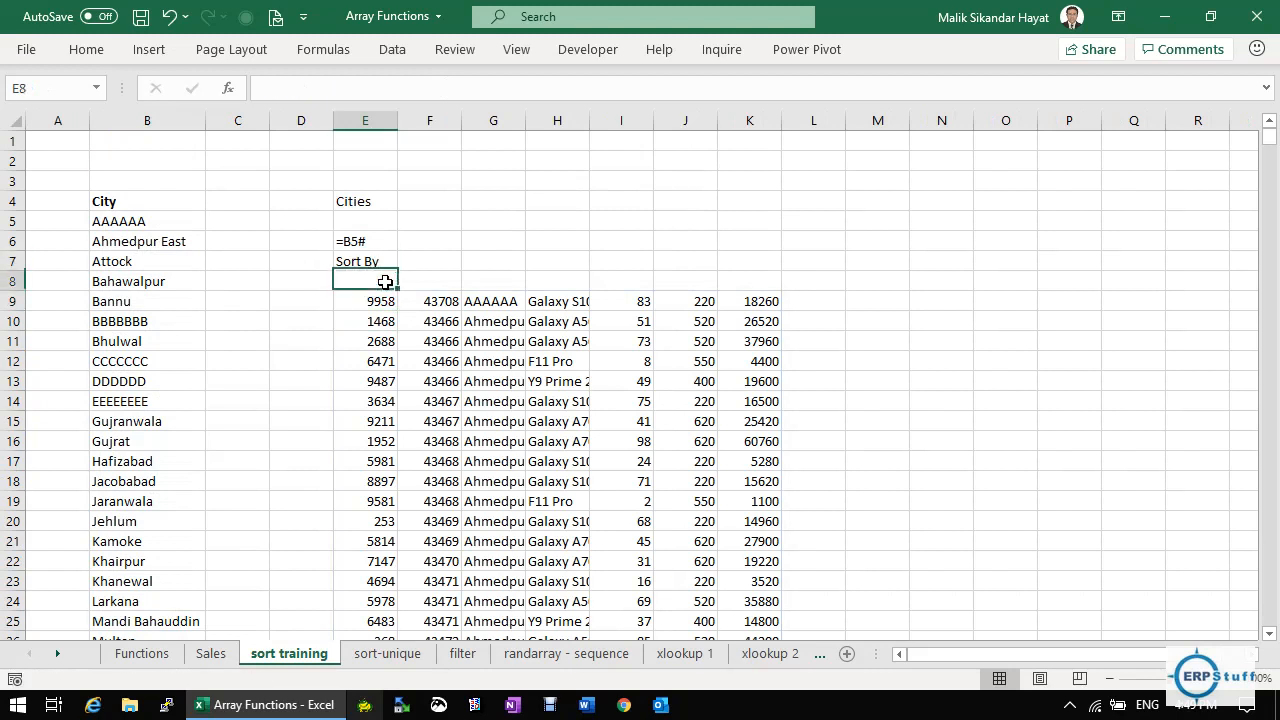
Check the first row of the SORTBY spill range, from cell E9 across to the product column.
{"action": "key", "text": "Down"}
{"action": "key", "text": "Right"}
{"action": "key", "text": "Right"}
{"action": "key", "text": "Right"}
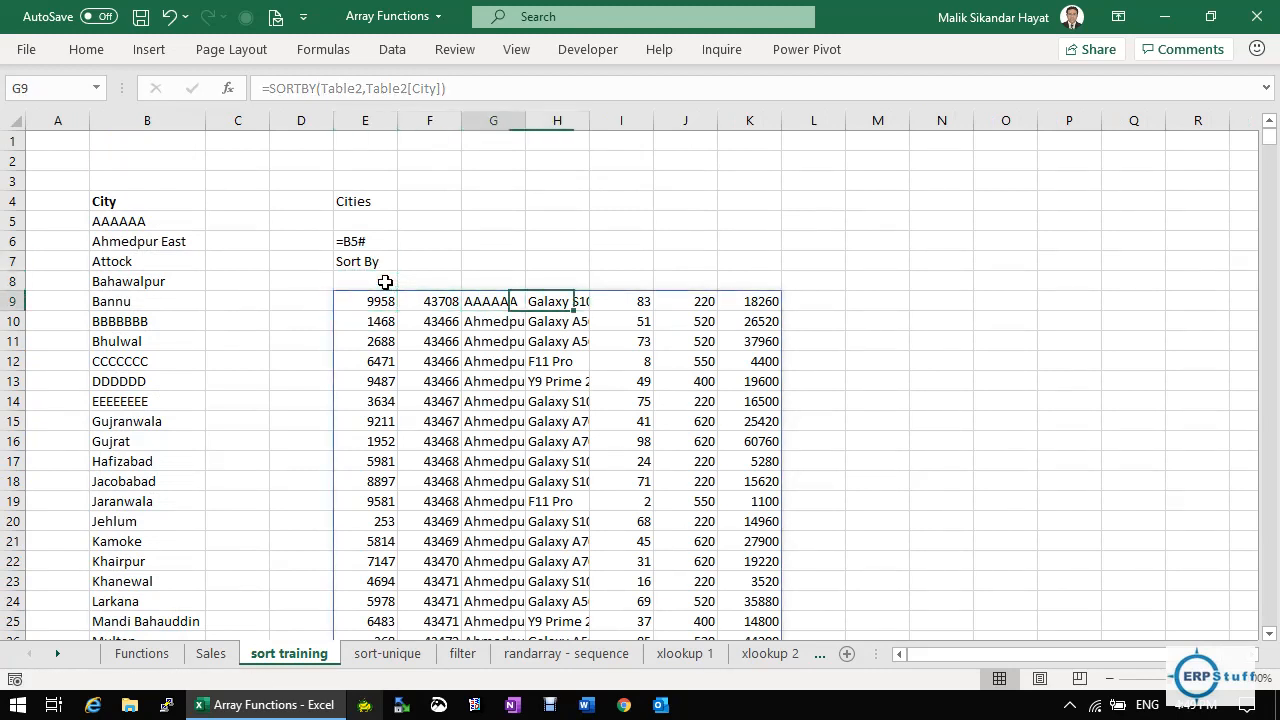
{"action": "key", "text": "Left"}
{"action": "key", "text": "Left"}
{"action": "key", "text": "Left"}
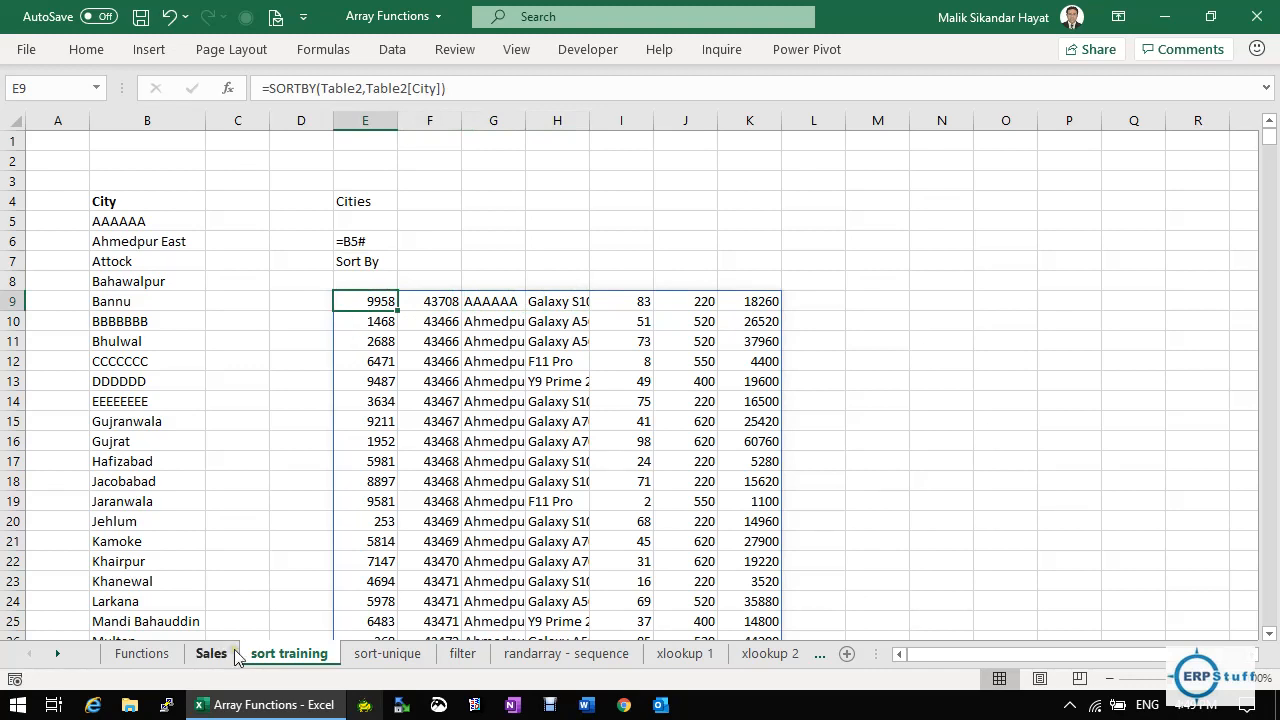
Copy the header row Order_No through Amount from the Sales table to E8 of the sort training sheet.
{"action": "left_click", "coordinate": [236, 655]}
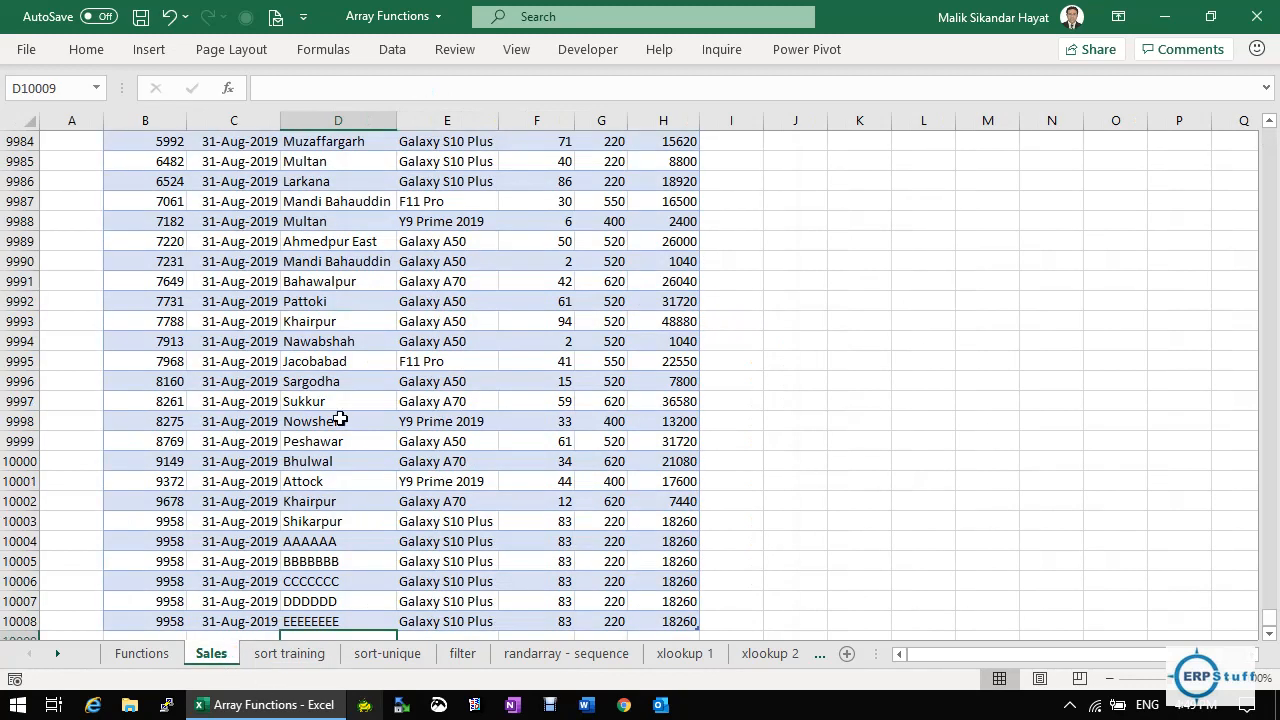
{"action": "key", "text": "ctrl+Home"}
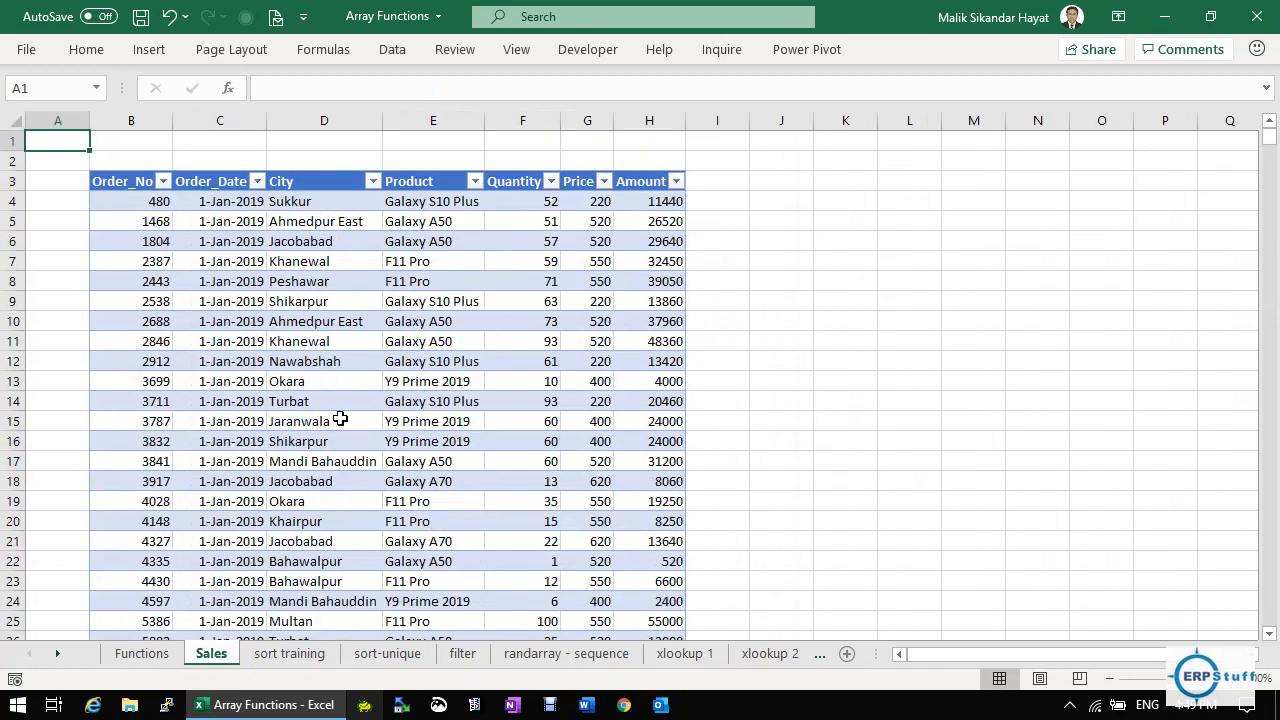
{"action": "left_click_drag", "start_coordinate": [140, 181], "coordinate": [654, 180]}
{"action": "key", "text": "ctrl+c"}
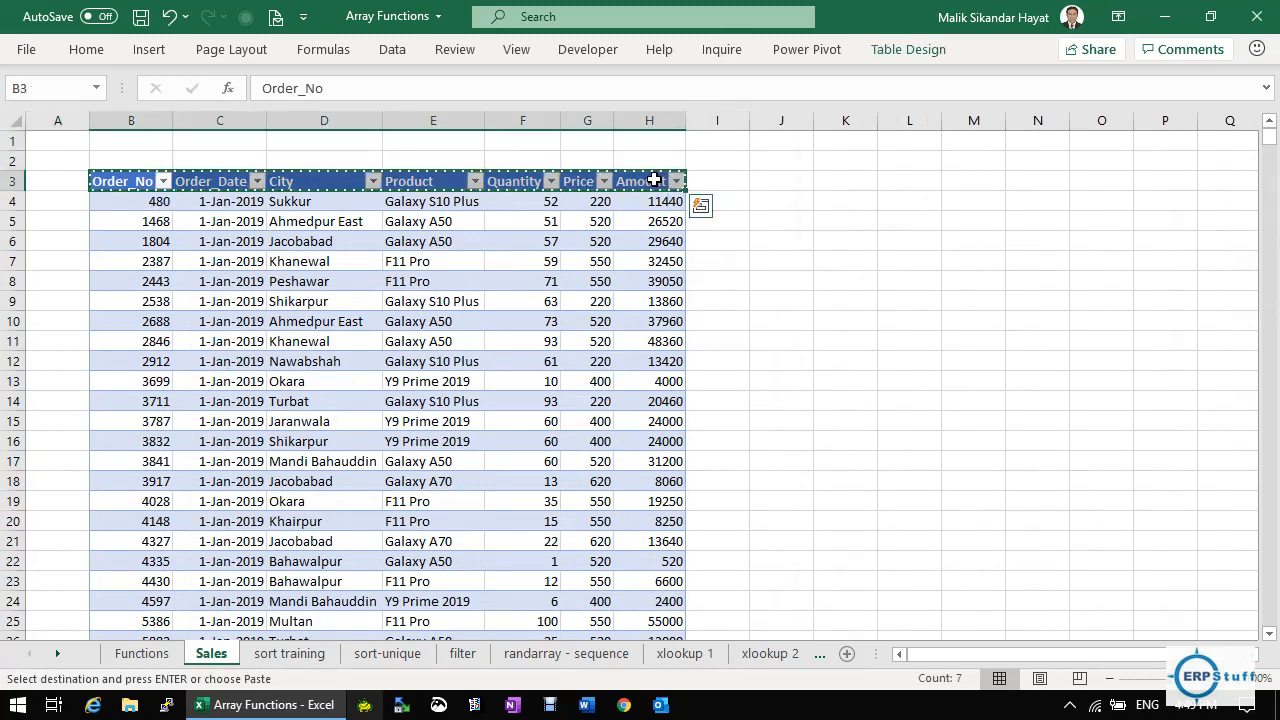
{"action": "left_click", "coordinate": [293, 655]}
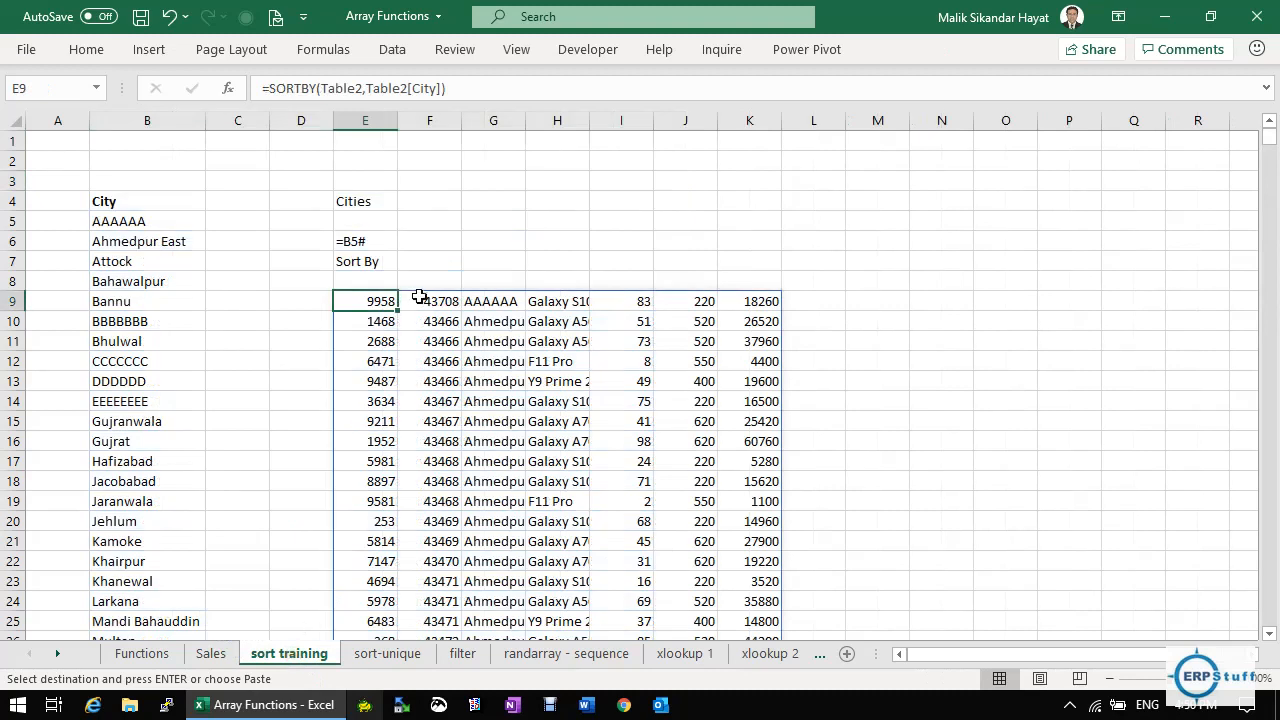
{"action": "left_click", "coordinate": [378, 281]}
{"action": "key", "text": "ctrl+v"}
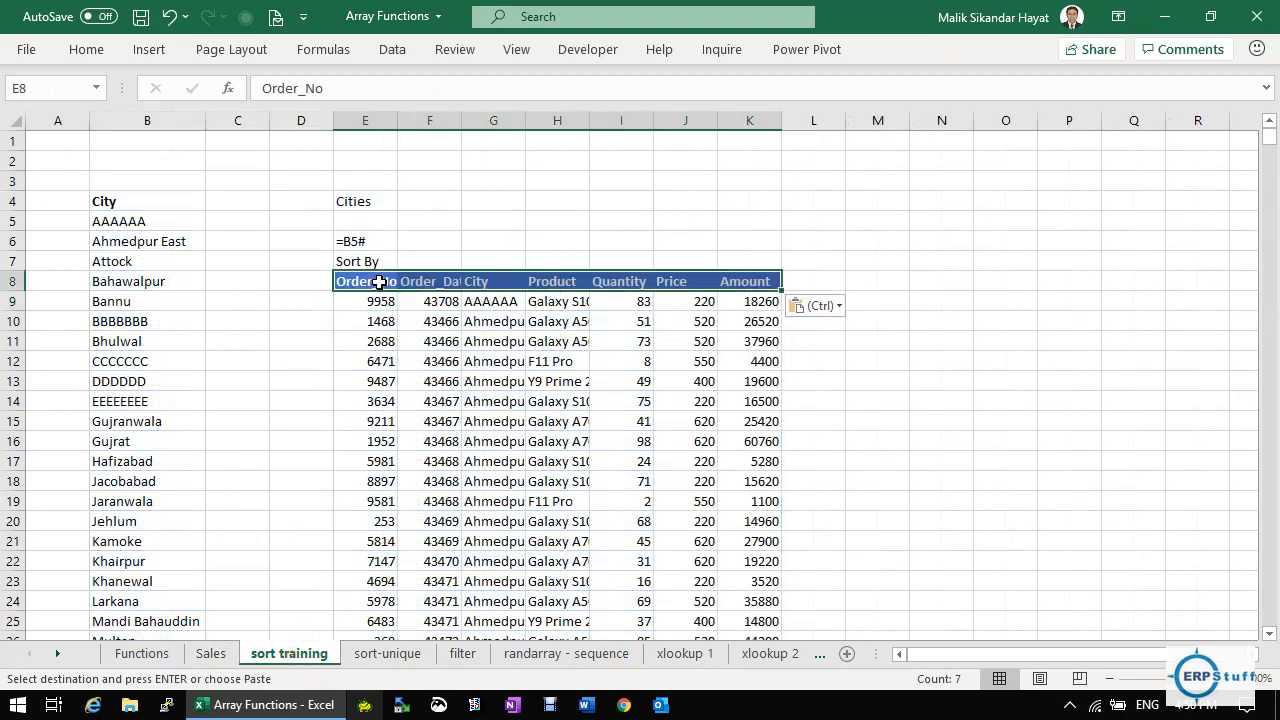
Autofit the Product and City columns (H and G) of the sorted output to their contents.
{"action": "left_click_drag", "start_coordinate": [590, 120], "coordinate": [590, 120]}
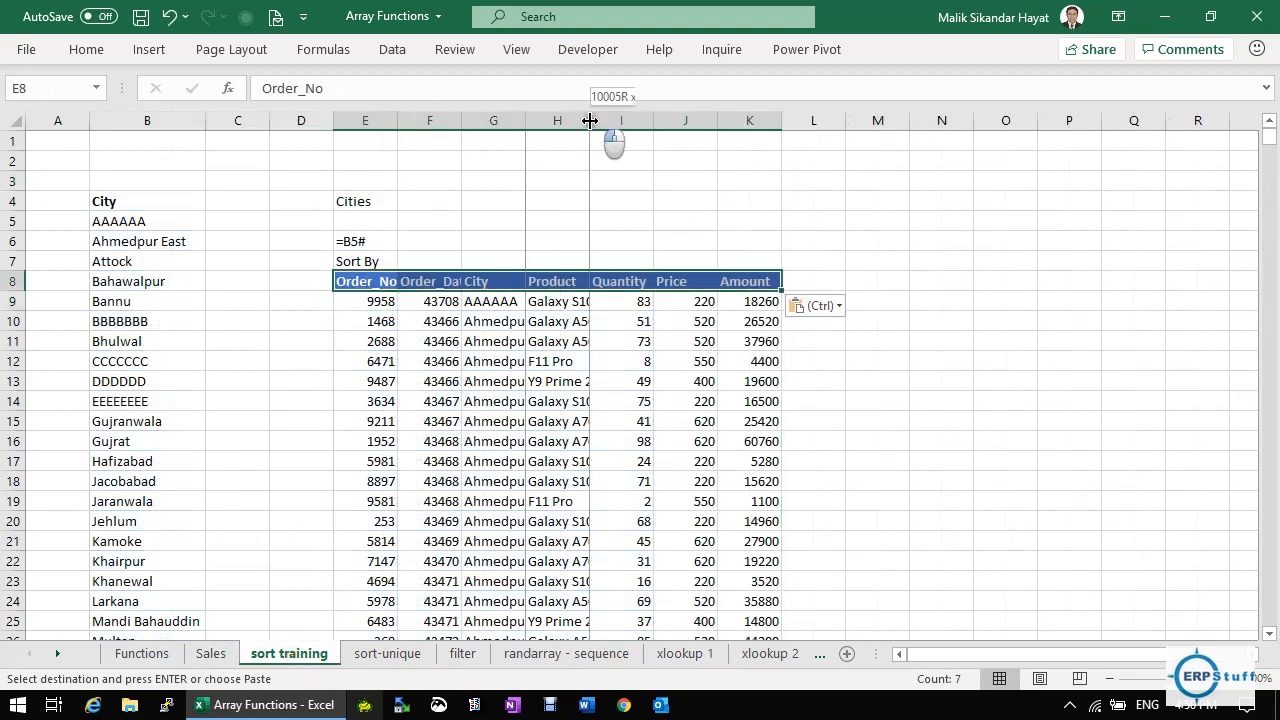
{"action": "double_click", "coordinate": [590, 120]}
{"action": "double_click", "coordinate": [525, 120]}
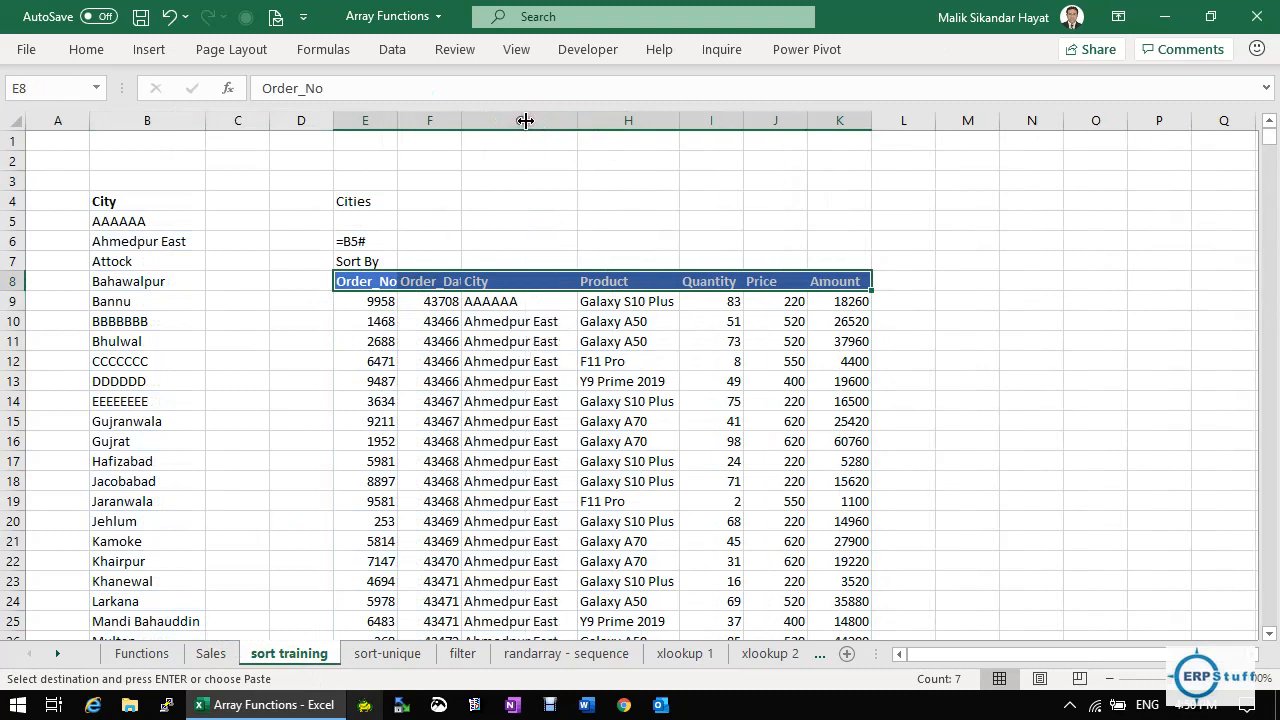
Change the sort key of the SORTBY formula in E9 to the Product column, giving =SORTBY(Table2,Table2[Product]).
{"action": "left_click", "coordinate": [530, 304]}
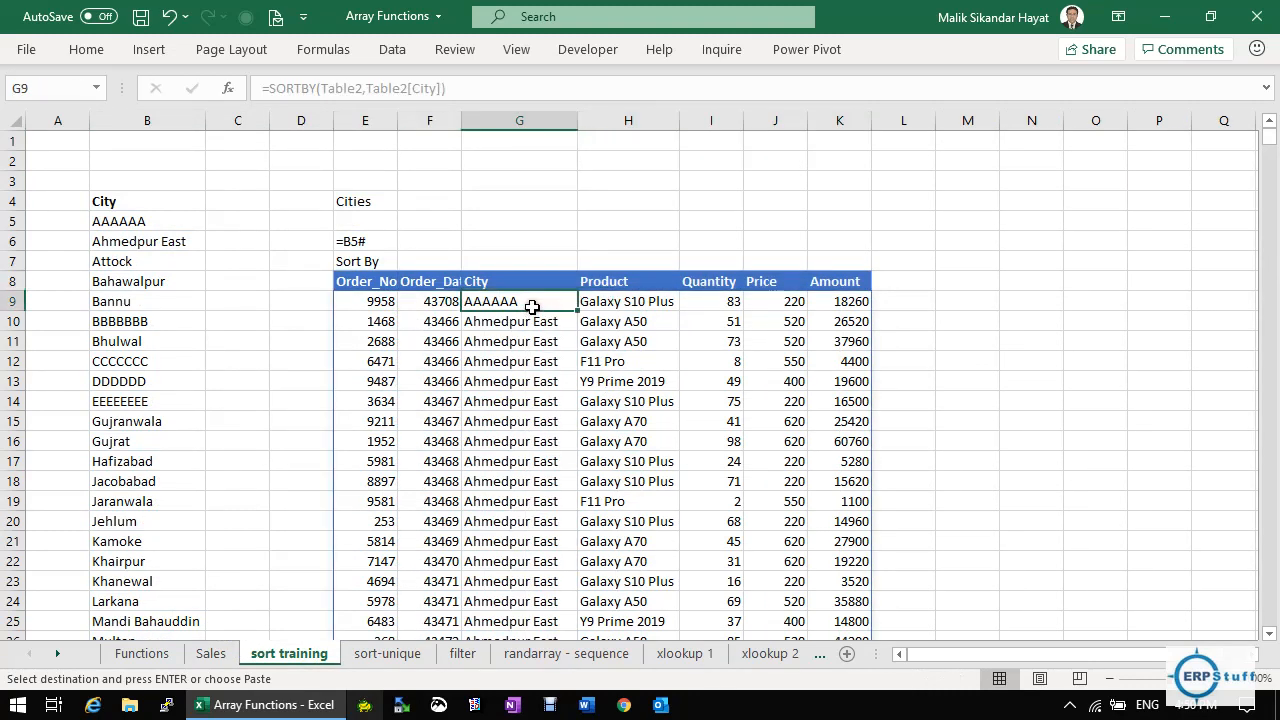
{"action": "left_click", "coordinate": [628, 302]}
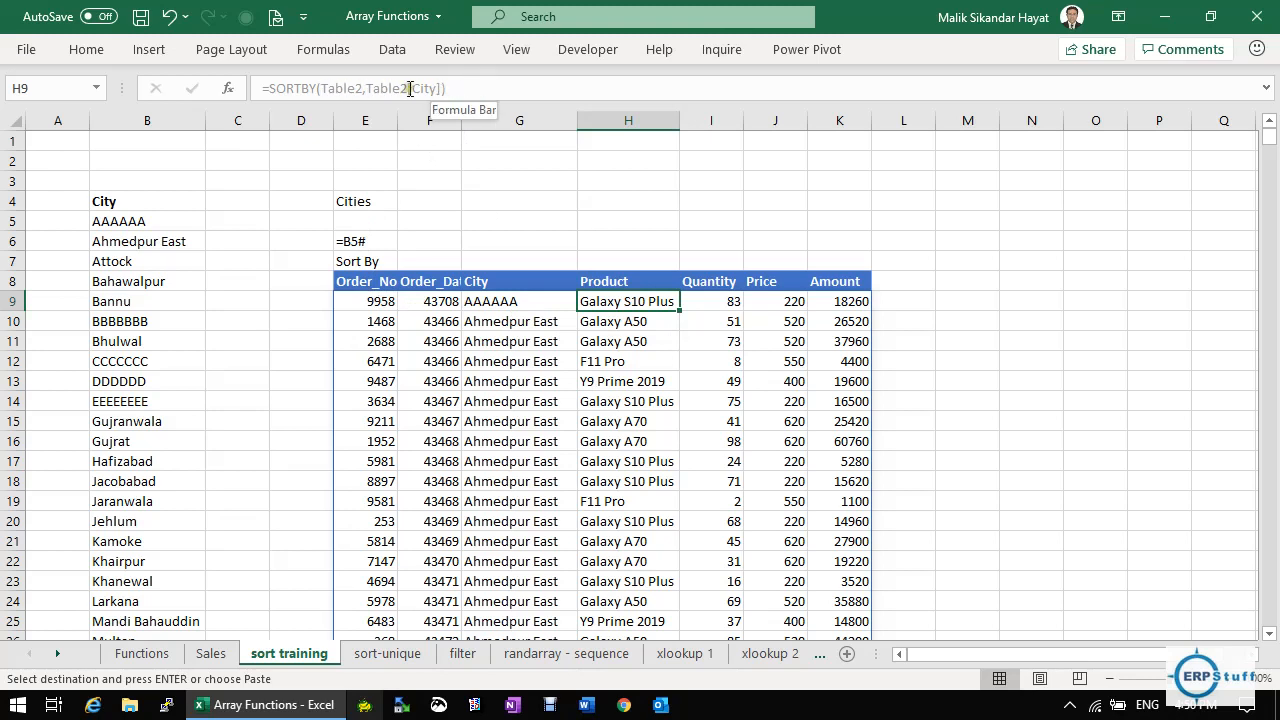
{"action": "left_click", "coordinate": [368, 300]}
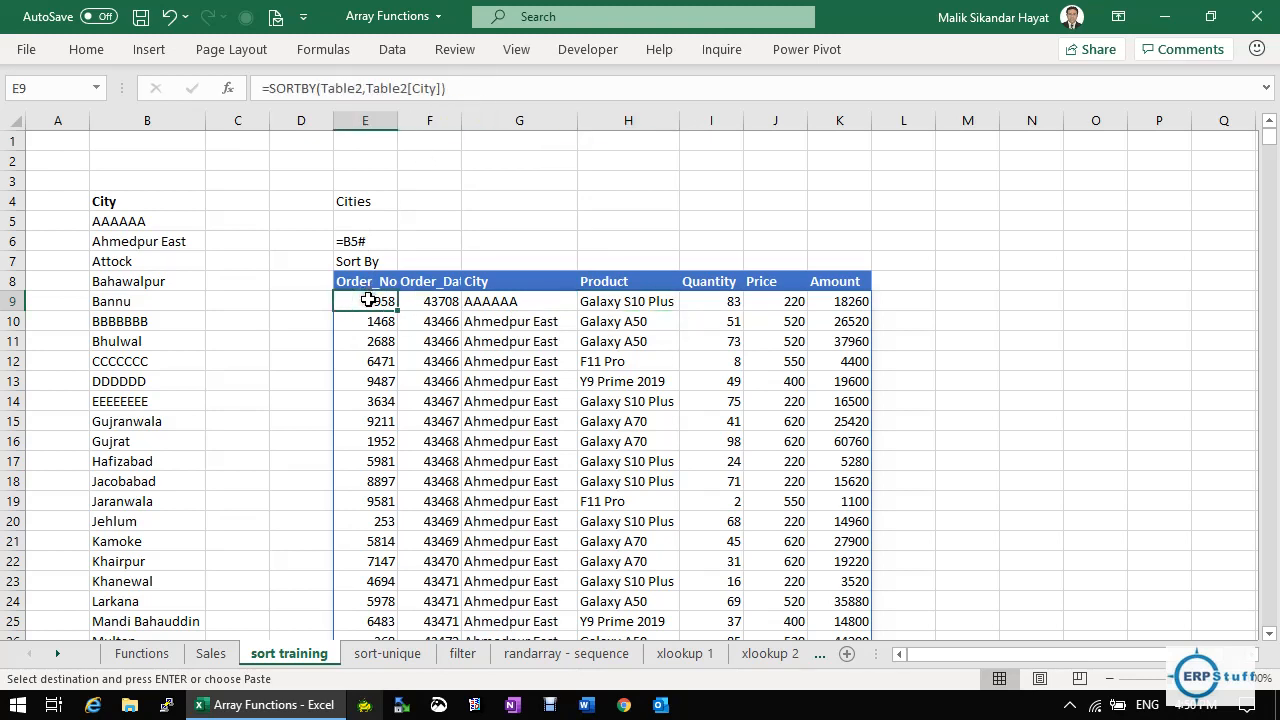
{"action": "left_click", "coordinate": [419, 89]}
{"action": "double_click", "coordinate": [424, 89]}
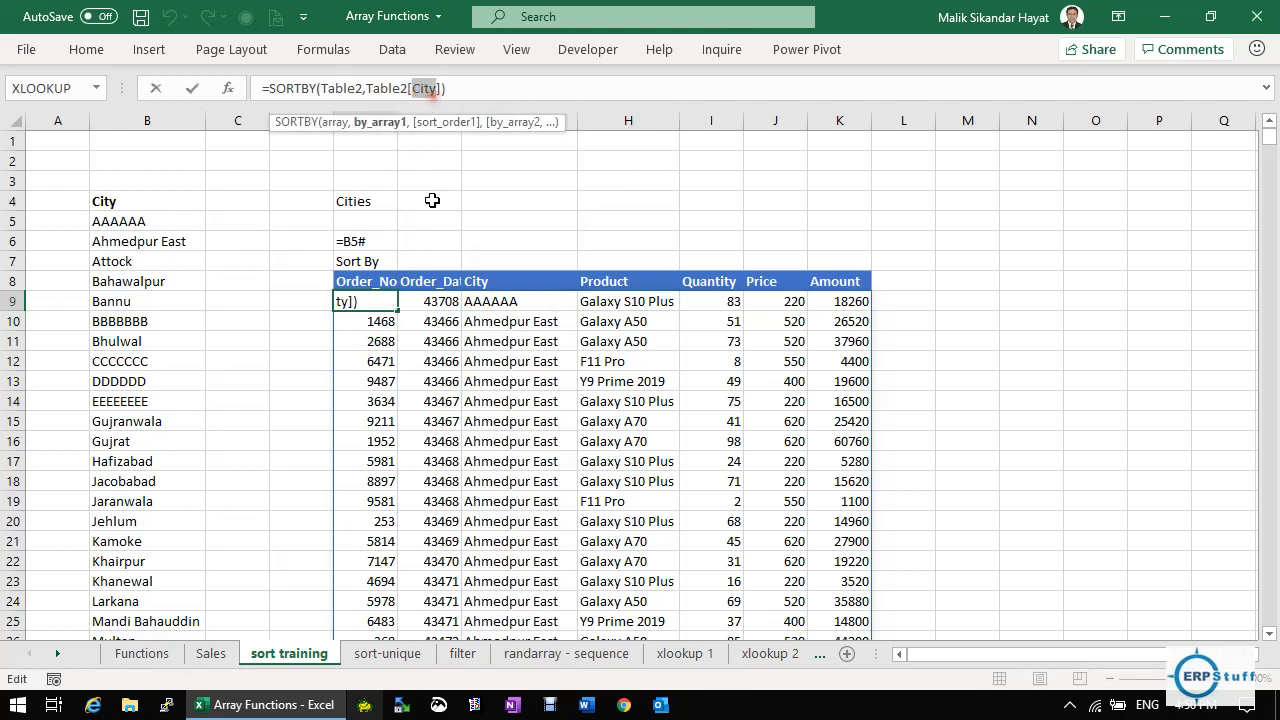
{"action": "type", "text": "Pro"}
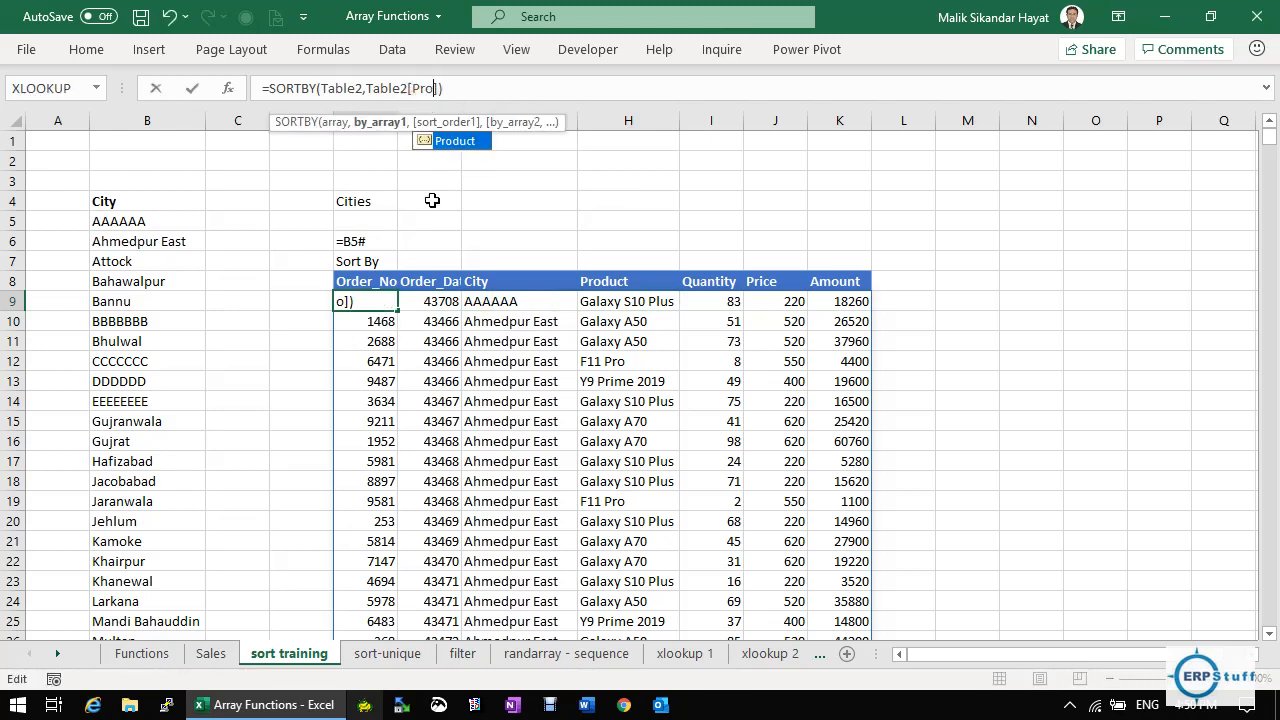
{"action": "key", "text": "Tab"}
{"action": "key", "text": "Return"}
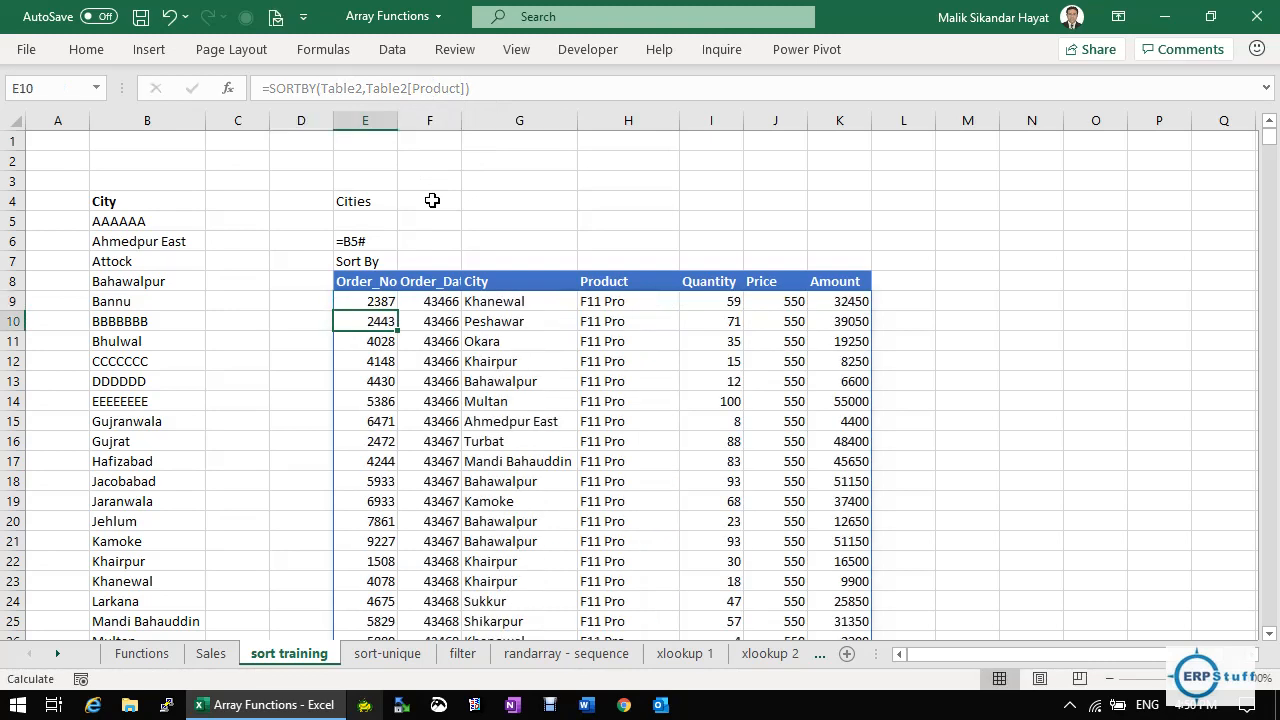
{"action": "key", "text": "Up"}
{"action": "key", "text": "Down"}
{"action": "key", "text": "Up"}
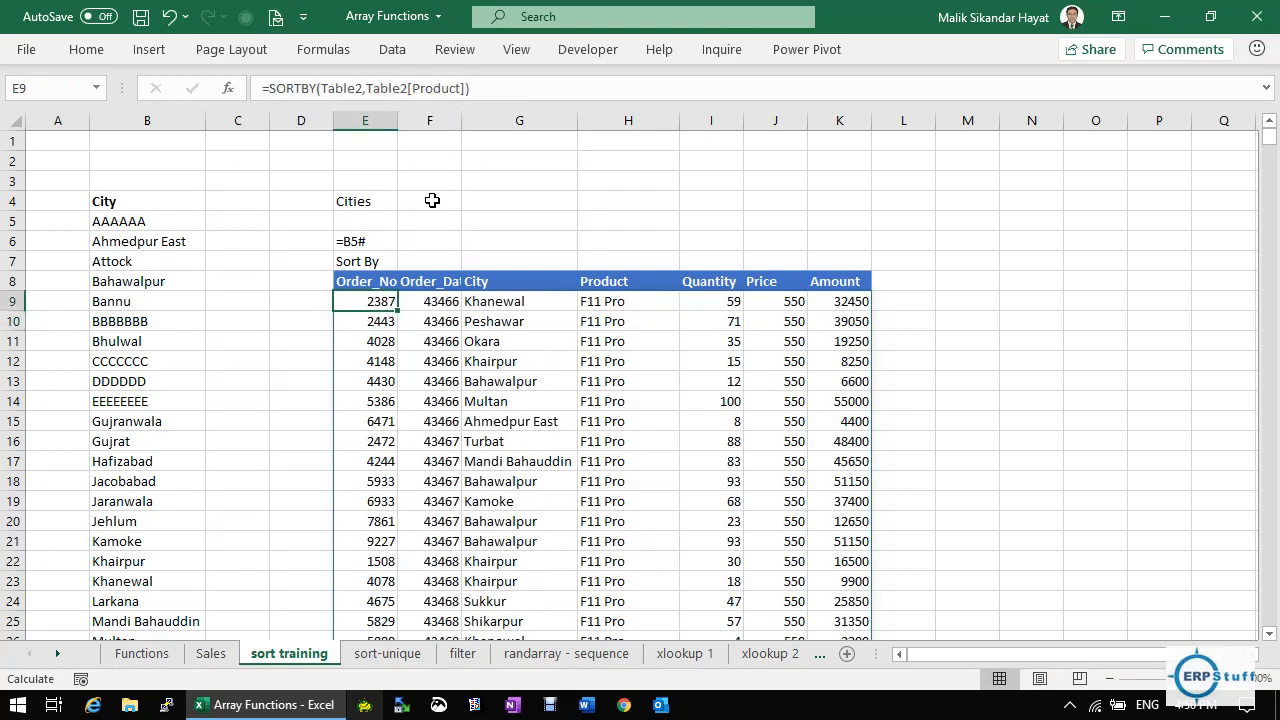
{"action": "key", "text": "Down"}
{"action": "key", "text": "Up"}
{"action": "key", "text": "Down"}
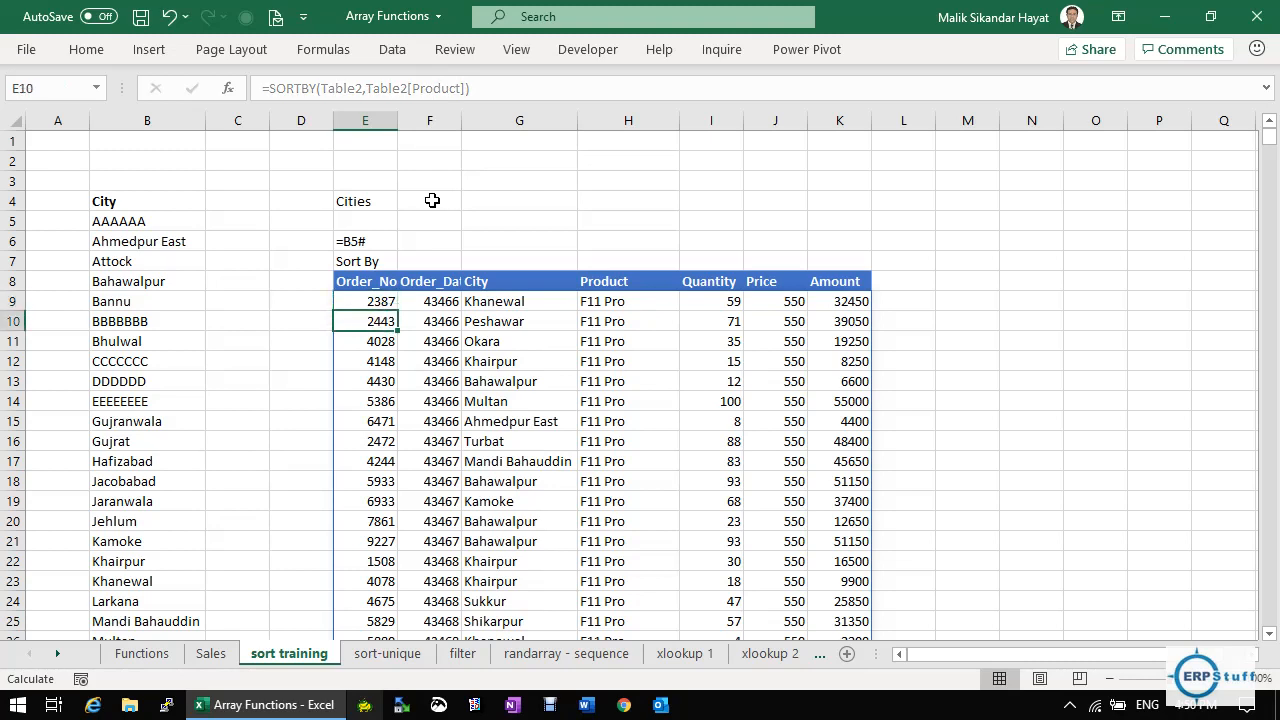
Review the function arguments of the SORTBY formula in E9, leaving the formula as it is.
{"action": "key", "text": "Up"}
{"action": "key", "text": "Down"}
{"action": "key", "text": "Up"}
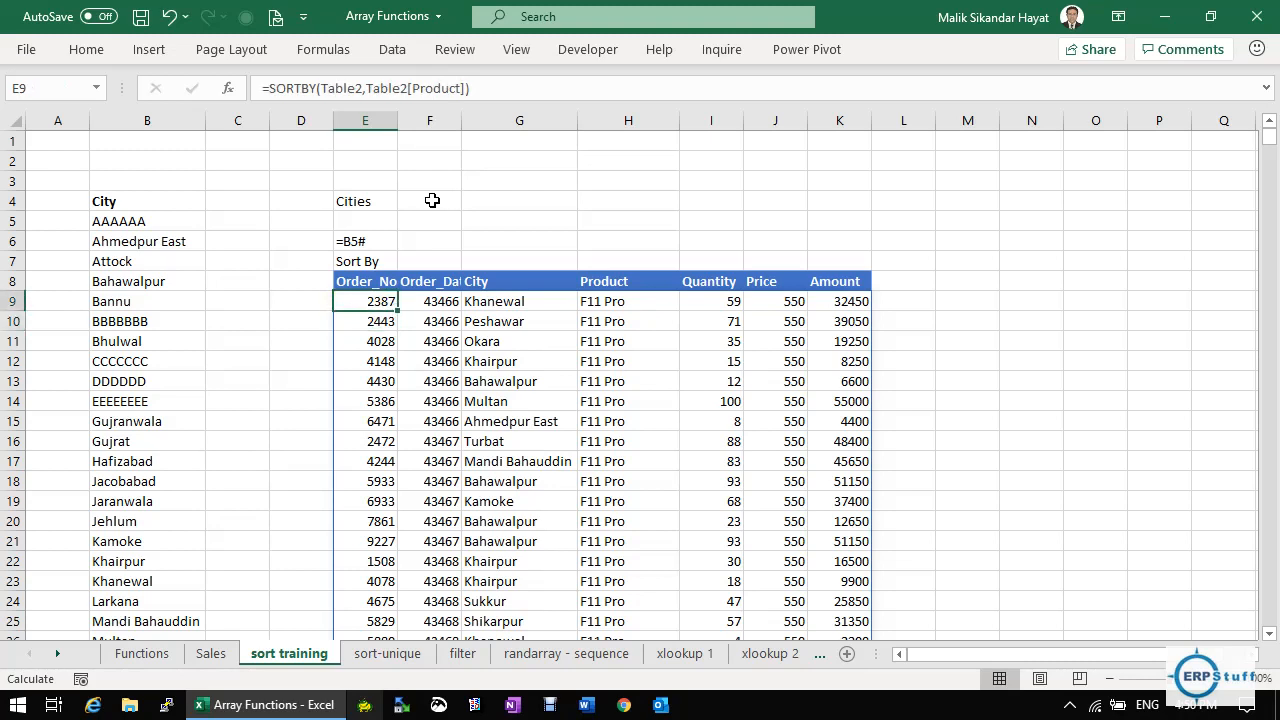
{"action": "key", "text": "Up"}
{"action": "key", "text": "Down"}
{"action": "left_click", "coordinate": [228, 88]}
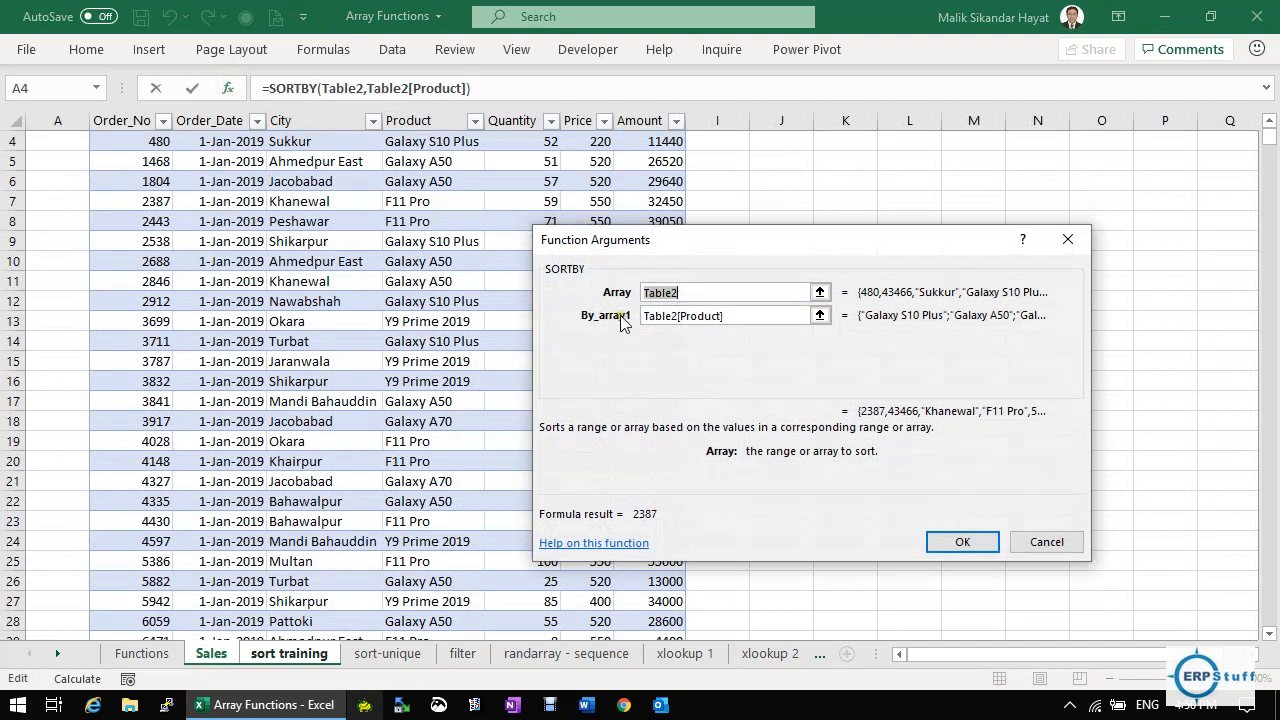
{"action": "left_click_drag", "start_coordinate": [900, 247], "coordinate": [714, 219]}
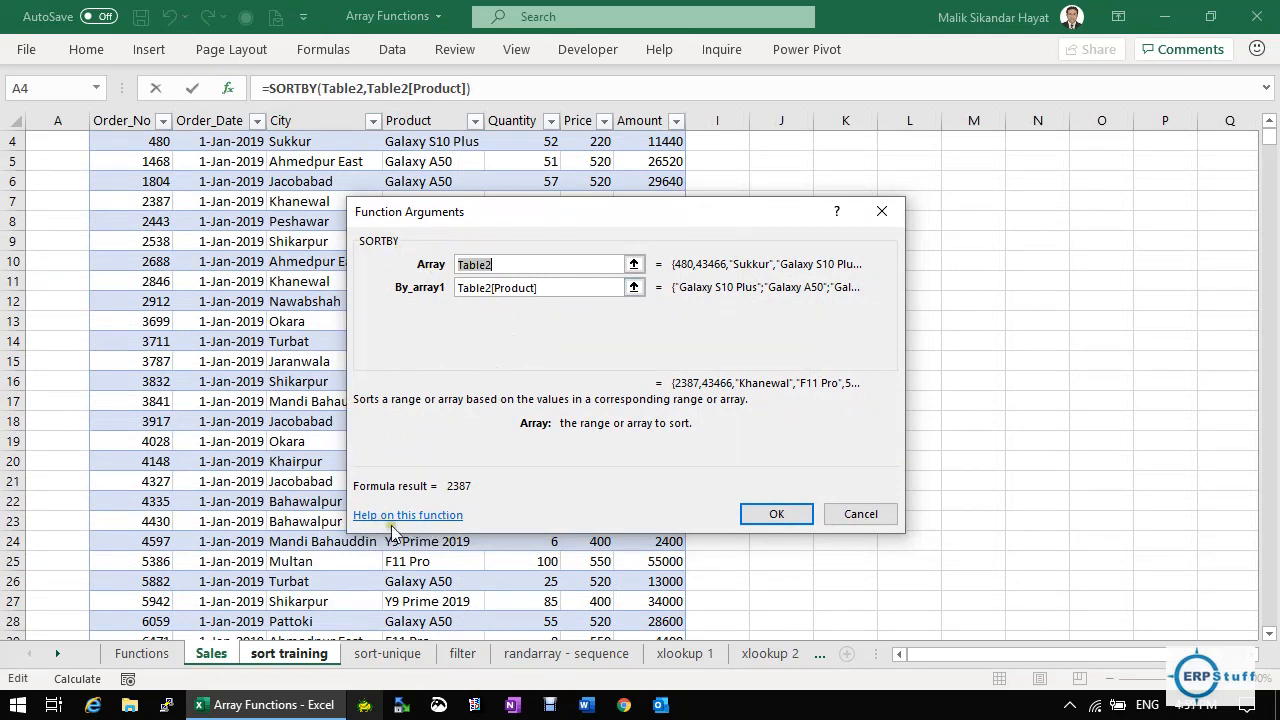
{"action": "left_click", "coordinate": [857, 515]}
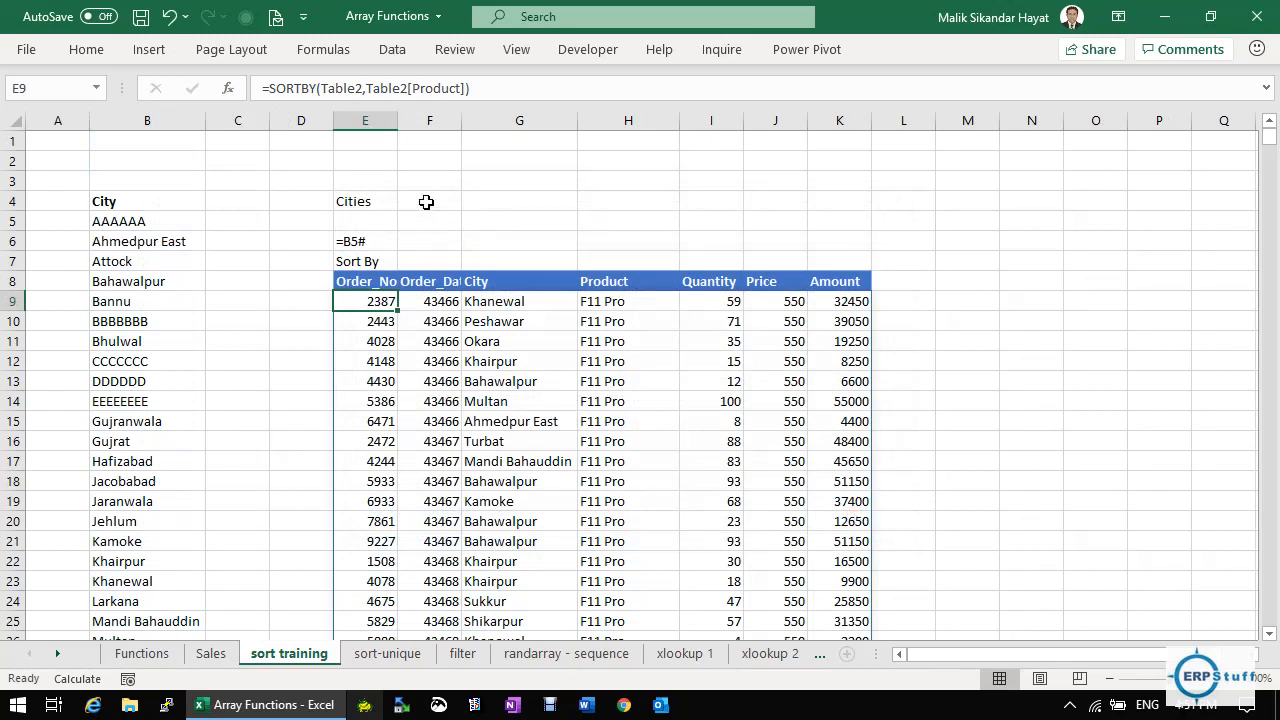
Inspect the Cities drop-down cell F4 and the sorted unique city formula in B5 that feeds it.
{"action": "left_click", "coordinate": [426, 202]}
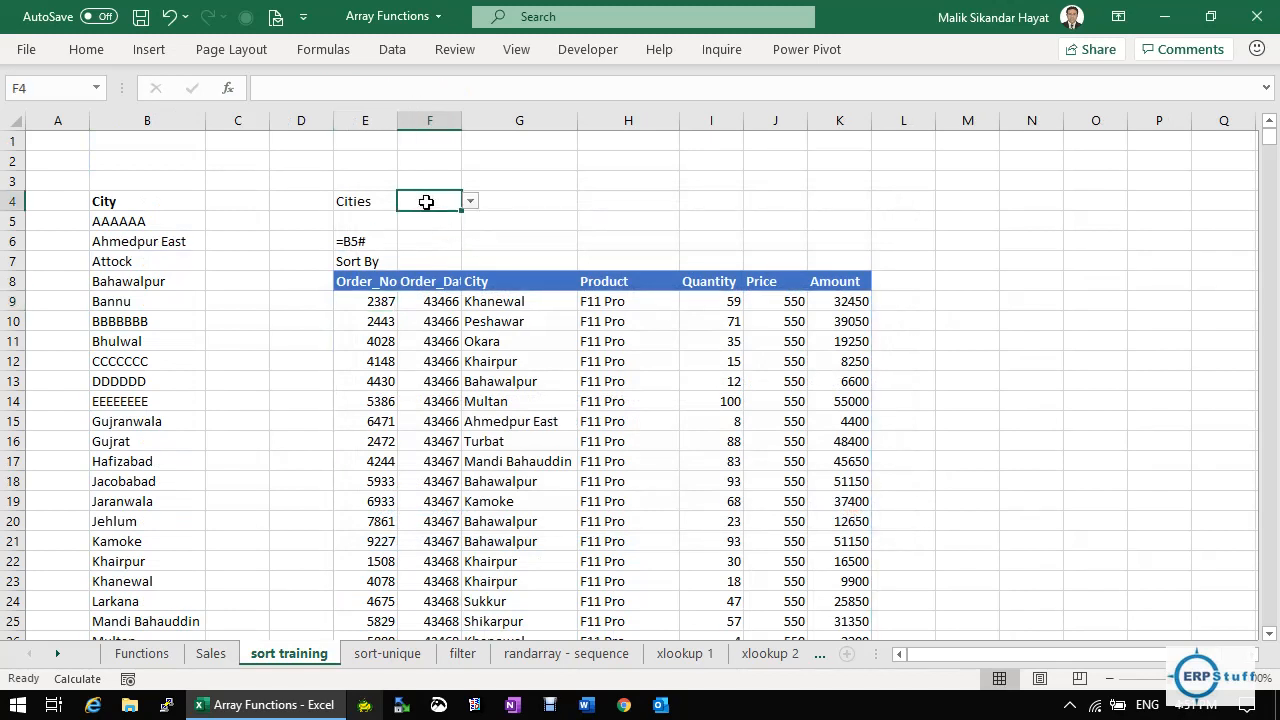
{"action": "left_click", "coordinate": [150, 222]}
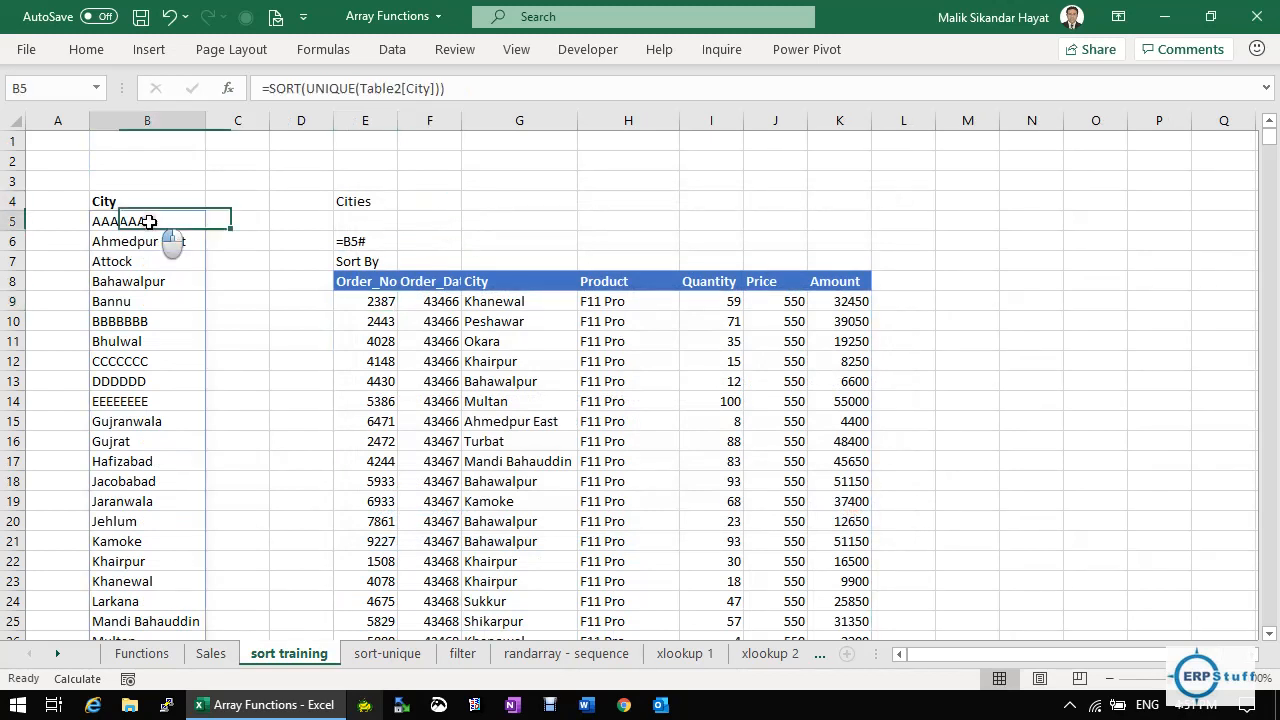
{"action": "left_click", "coordinate": [433, 203]}
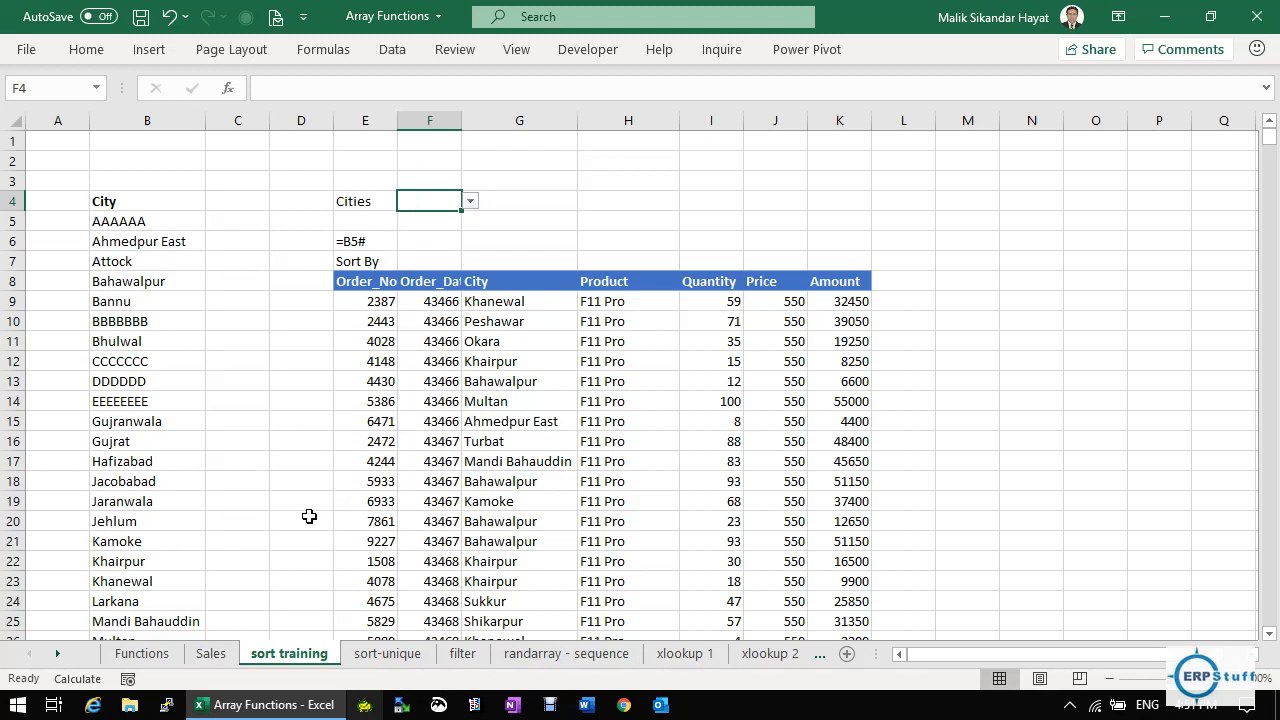
Return to the Functions sheet with the overview of Excel 365 array functions.
{"action": "left_click", "coordinate": [146, 654]}
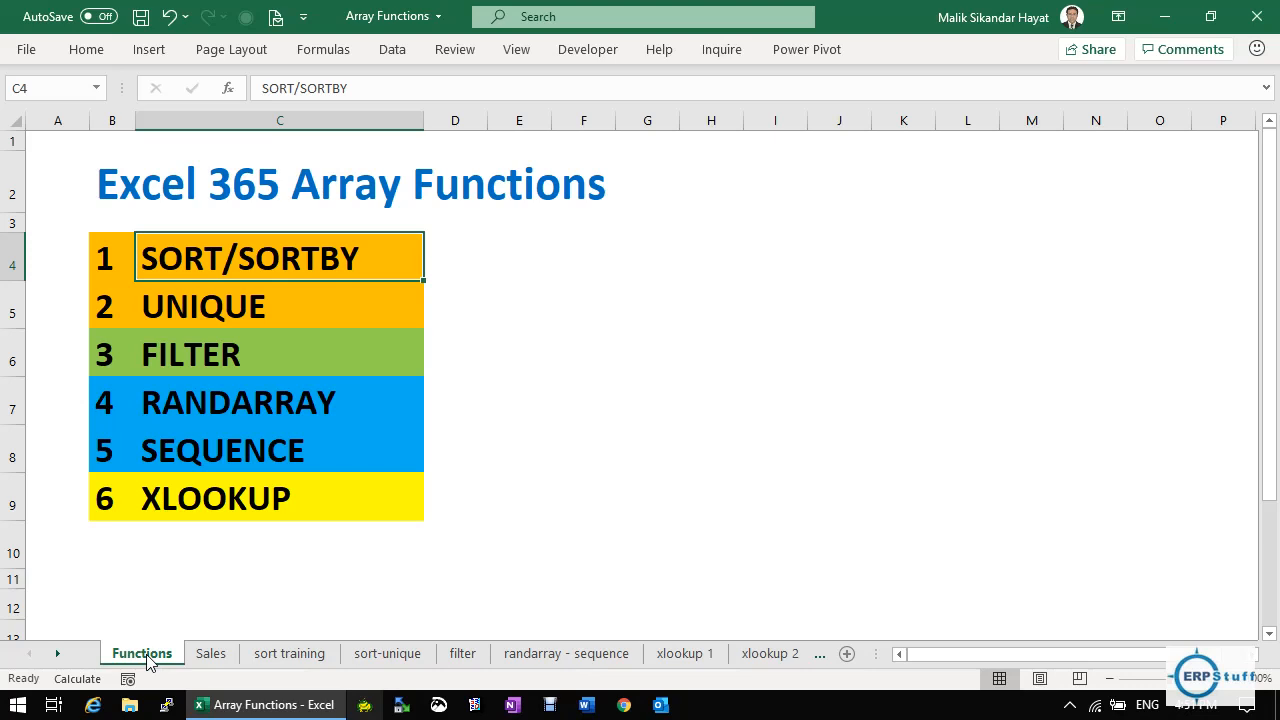
{"action": "key", "text": "alt"}
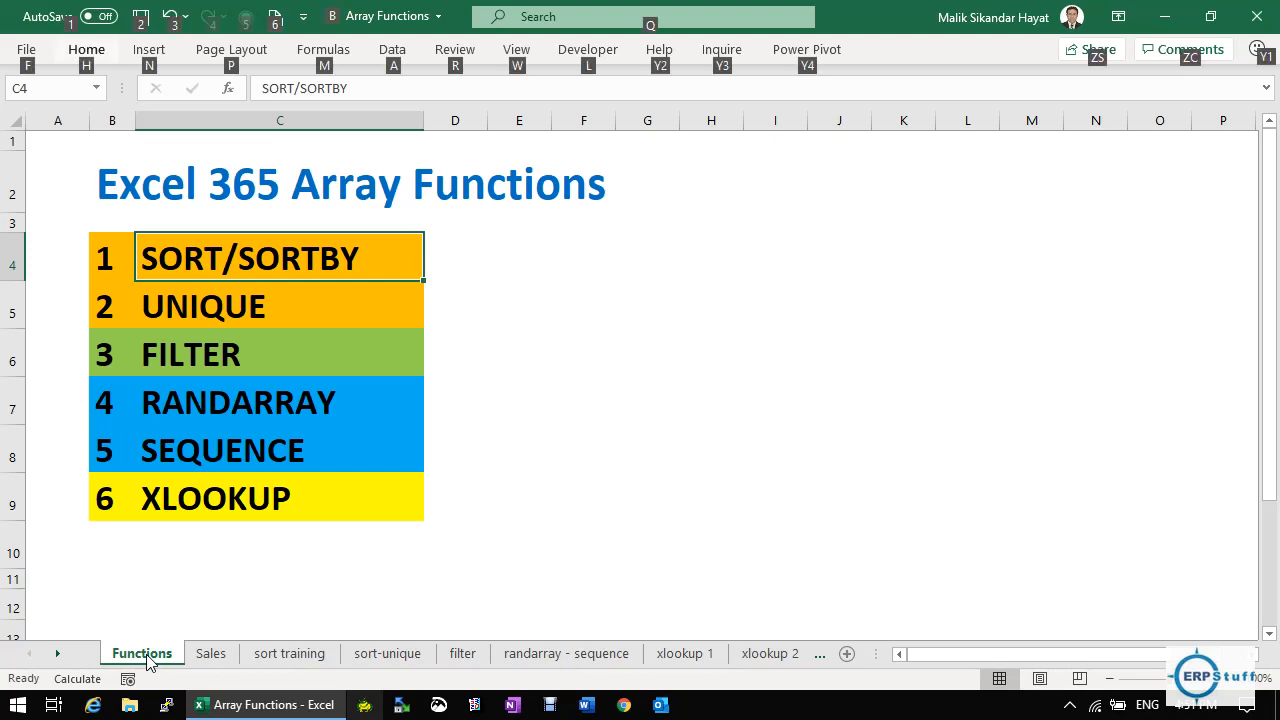